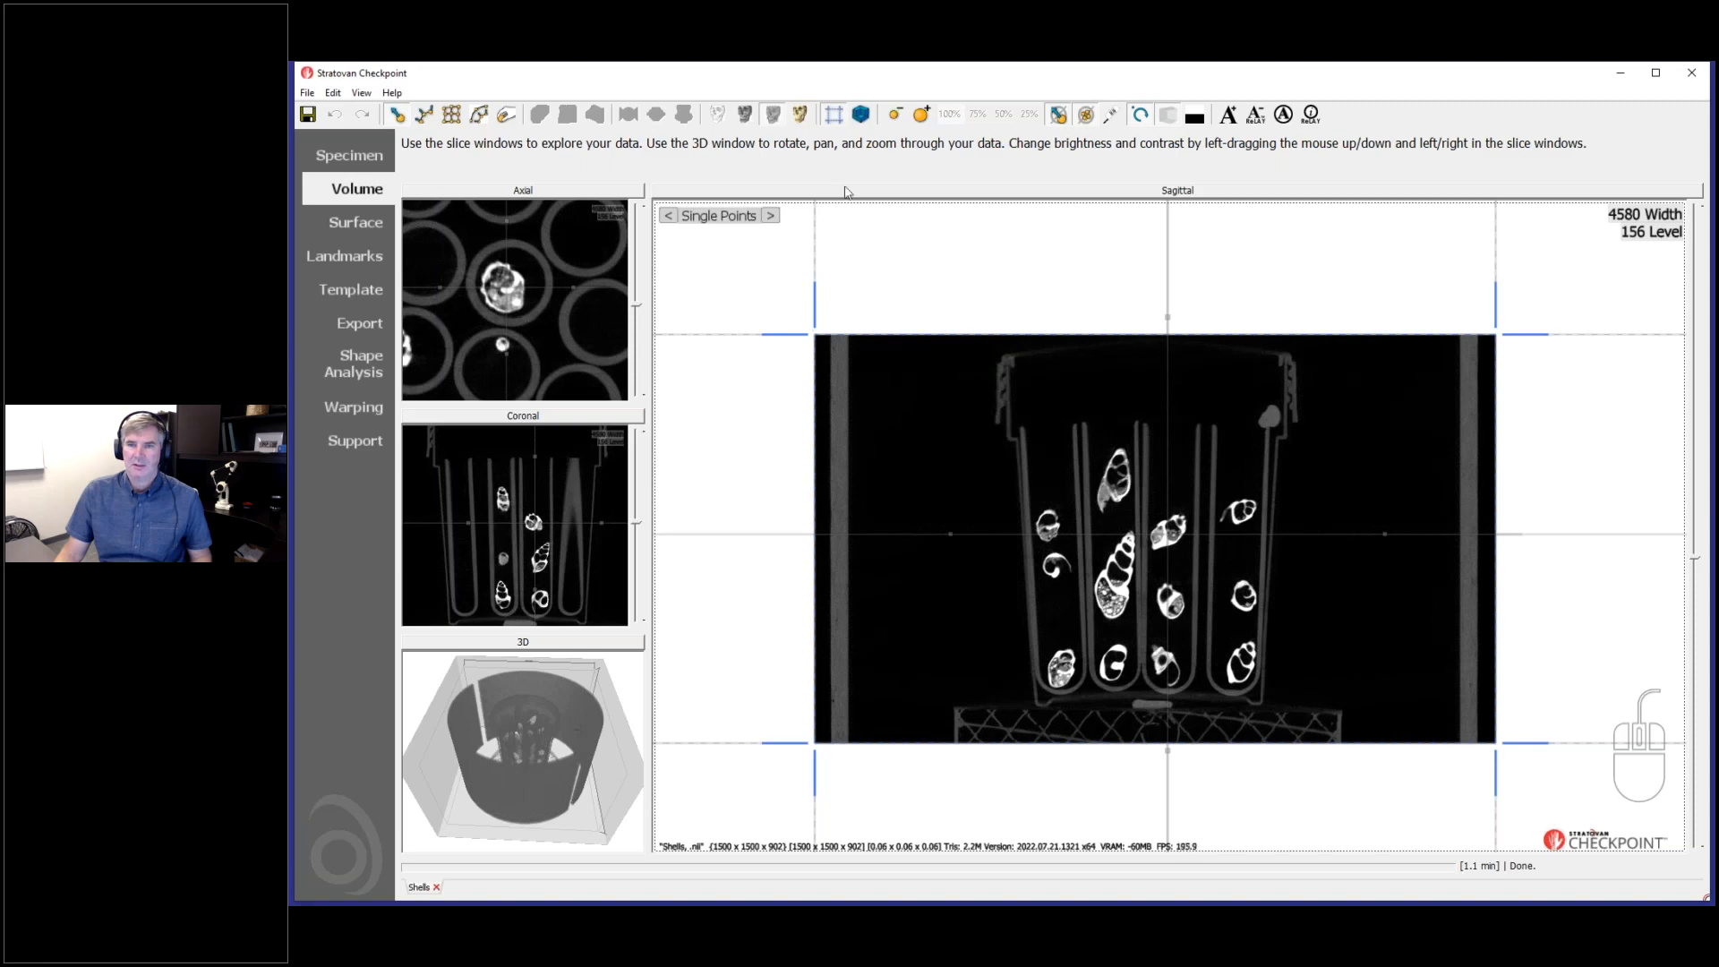
# - Enable cropping and narrow the crop box in the sagittal view to a small region around the central shell's tube
pyautogui.click(833, 118)
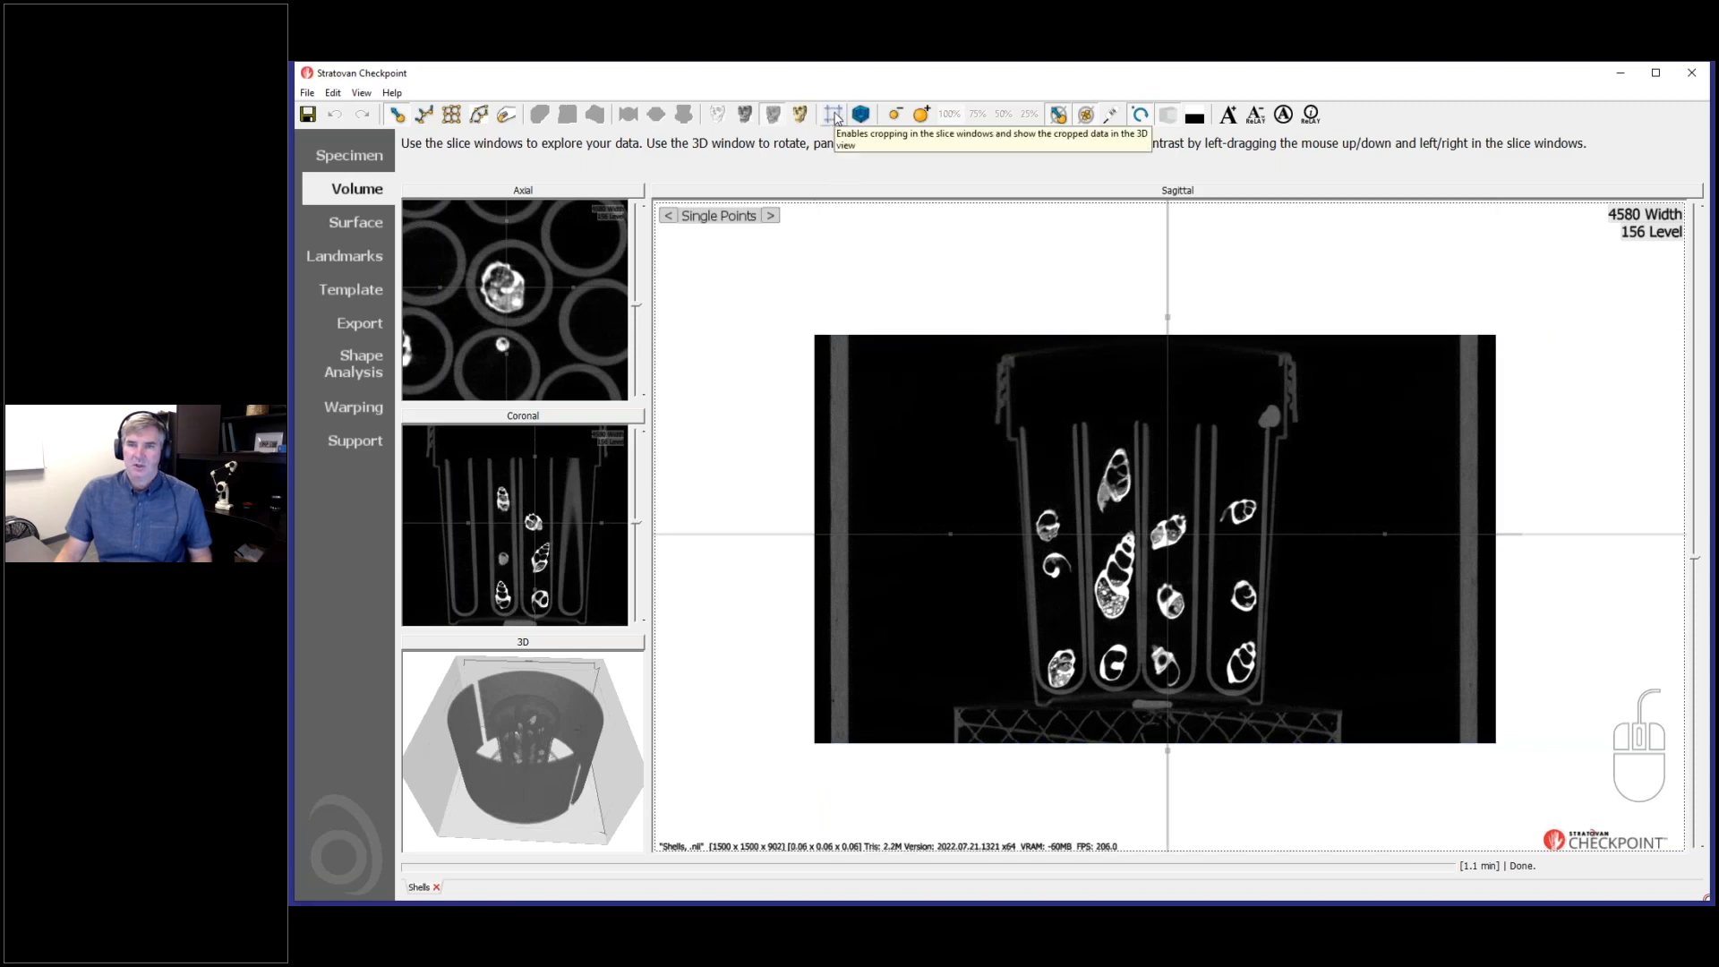
pyautogui.click(835, 115)
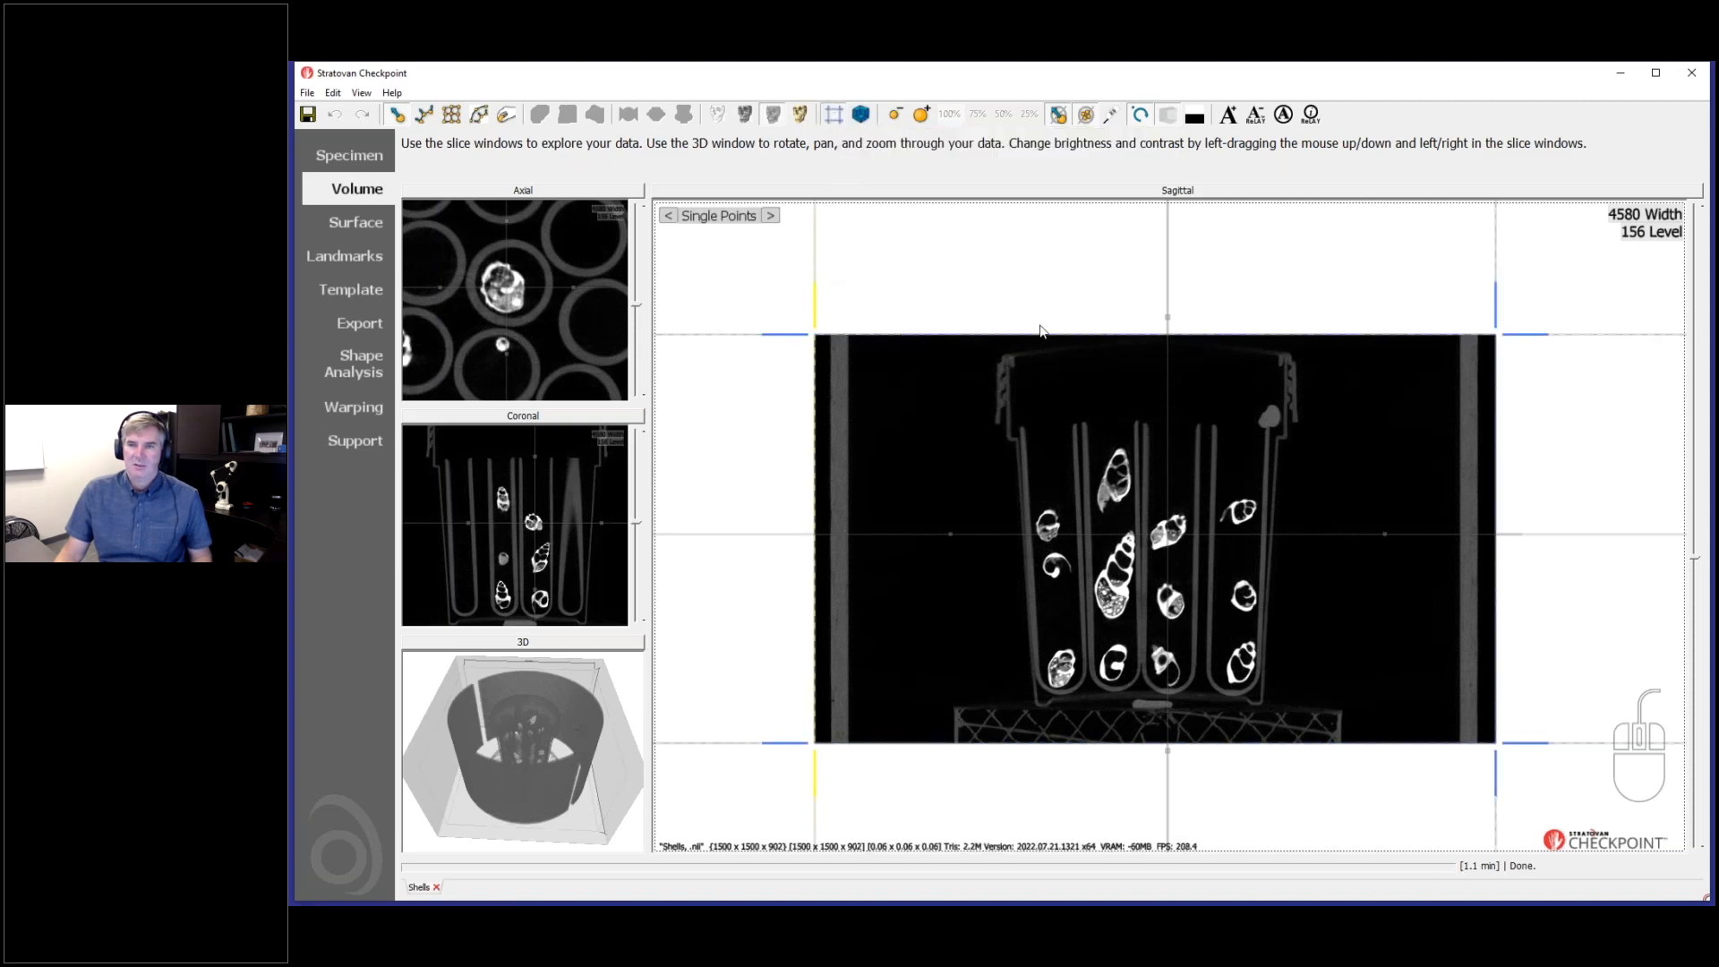
pyautogui.moveTo(819, 321); pyautogui.dragTo(1141, 324)
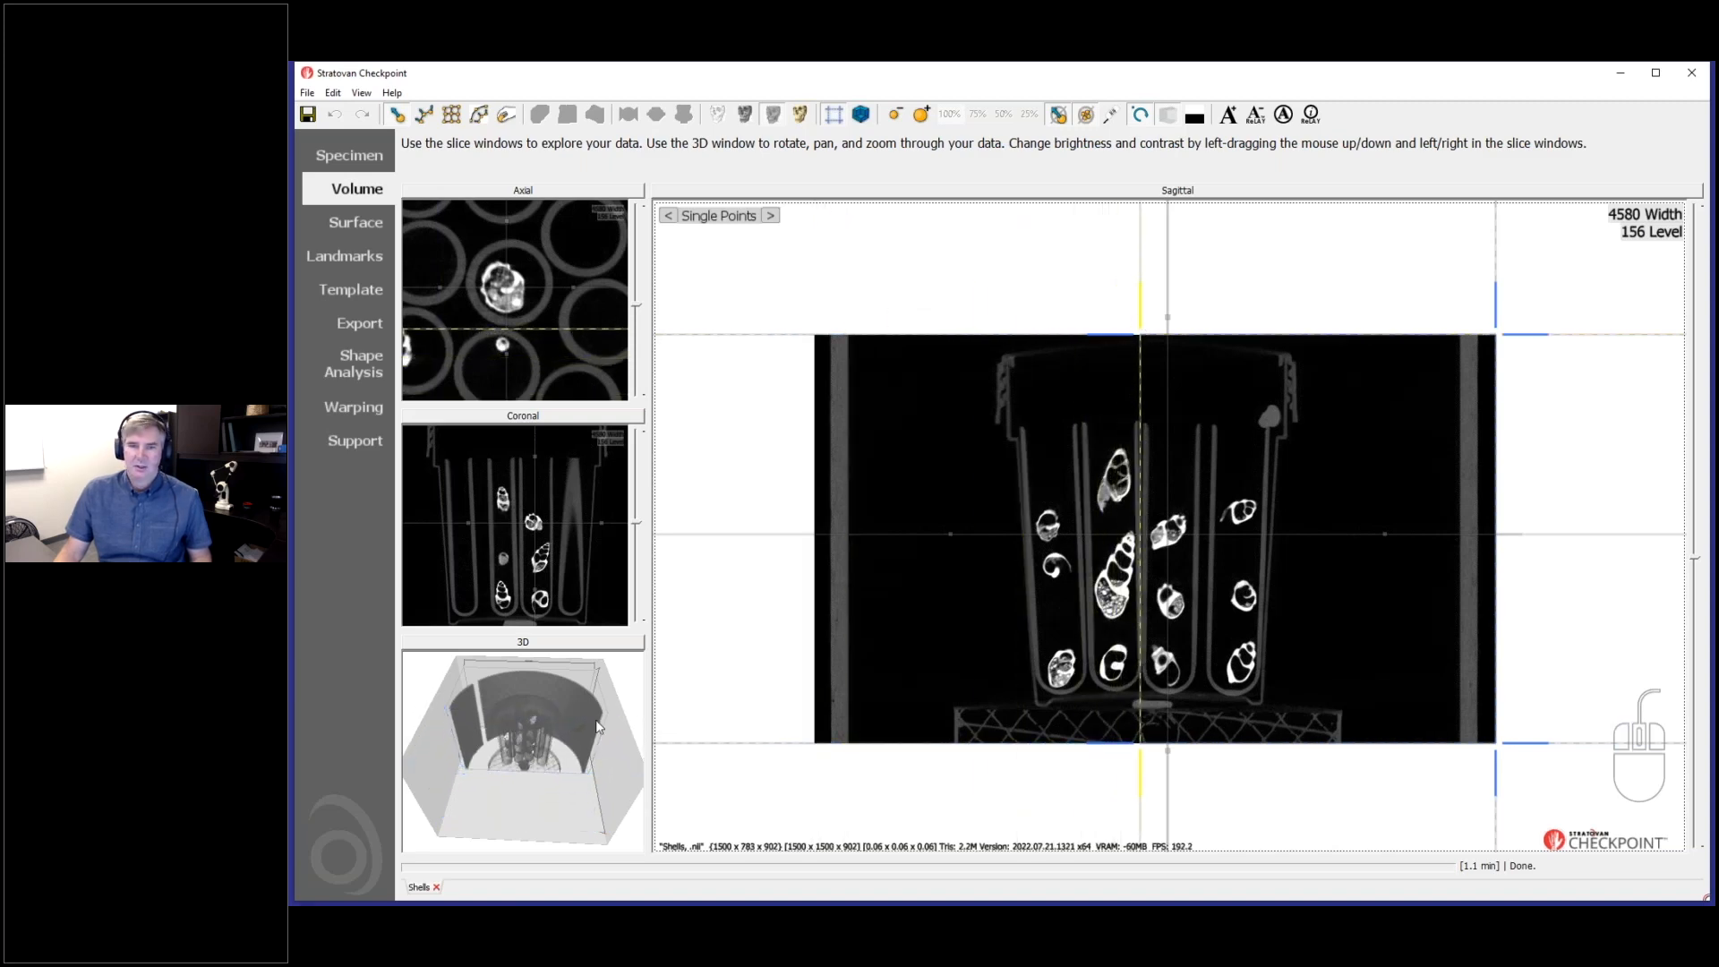
pyautogui.moveTo(574, 745); pyautogui.dragTo(563, 772)
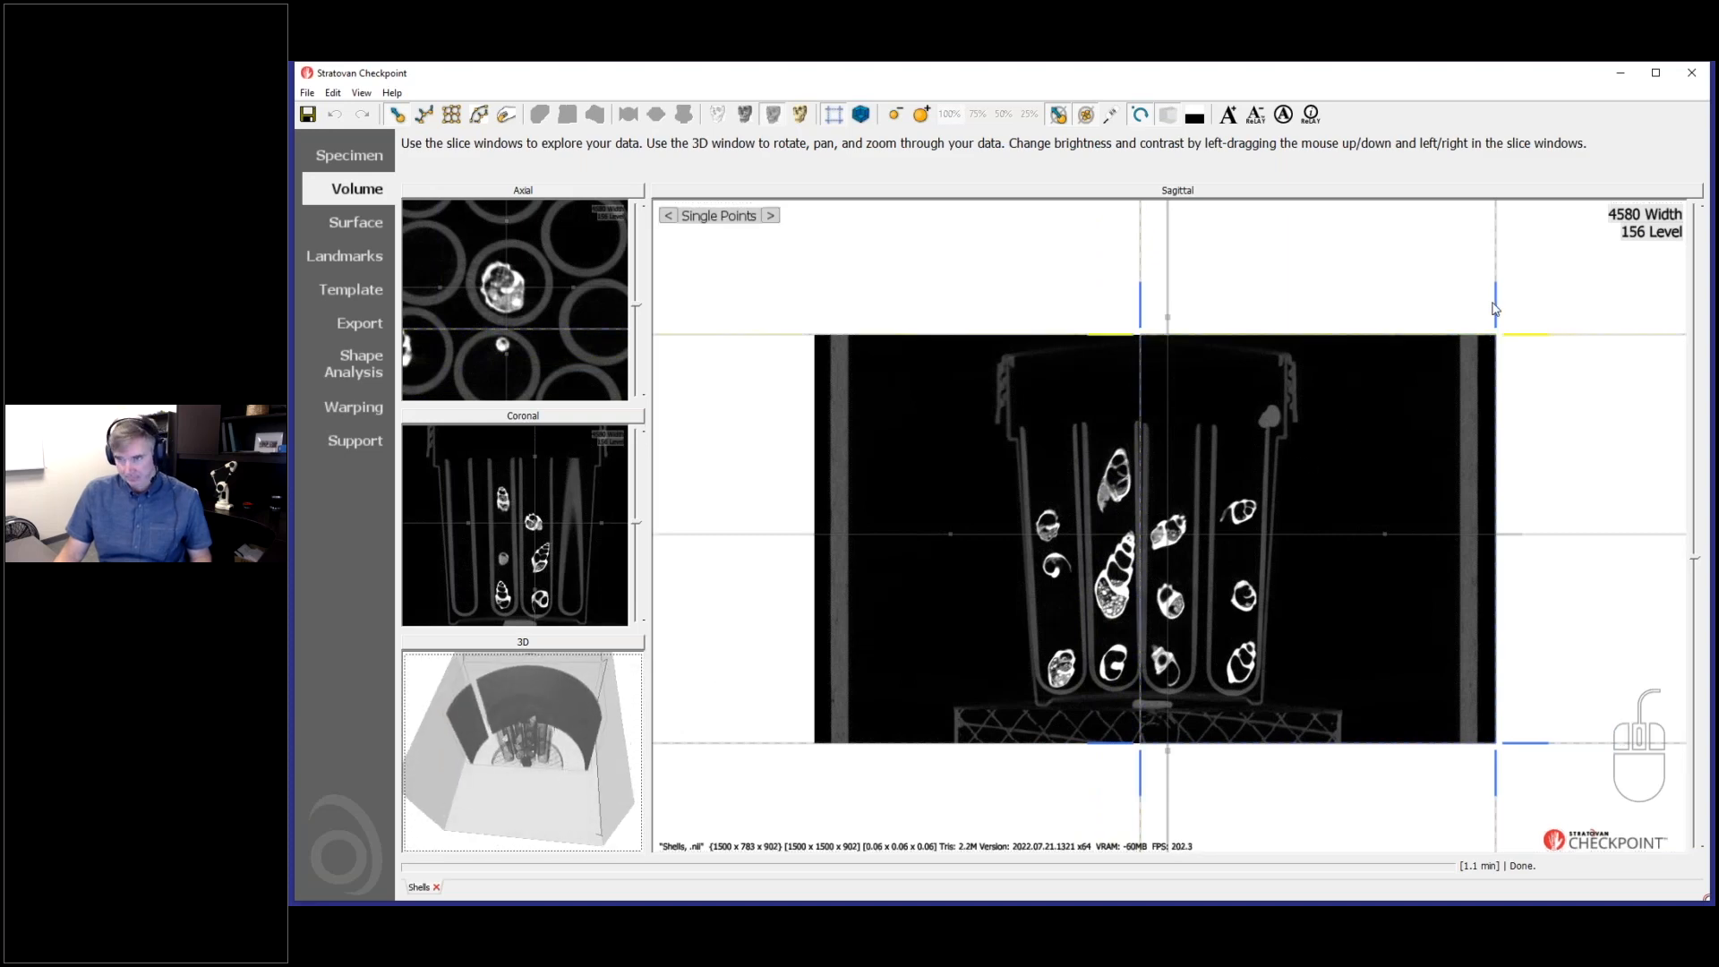
pyautogui.moveTo(1493, 309); pyautogui.dragTo(1220, 575)
pyautogui.moveTo(1221, 335); pyautogui.dragTo(1222, 498)
# - In the axial view, bring both side crop boundaries in around the tube that holds the central shell
pyautogui.doubleClick(557, 227)
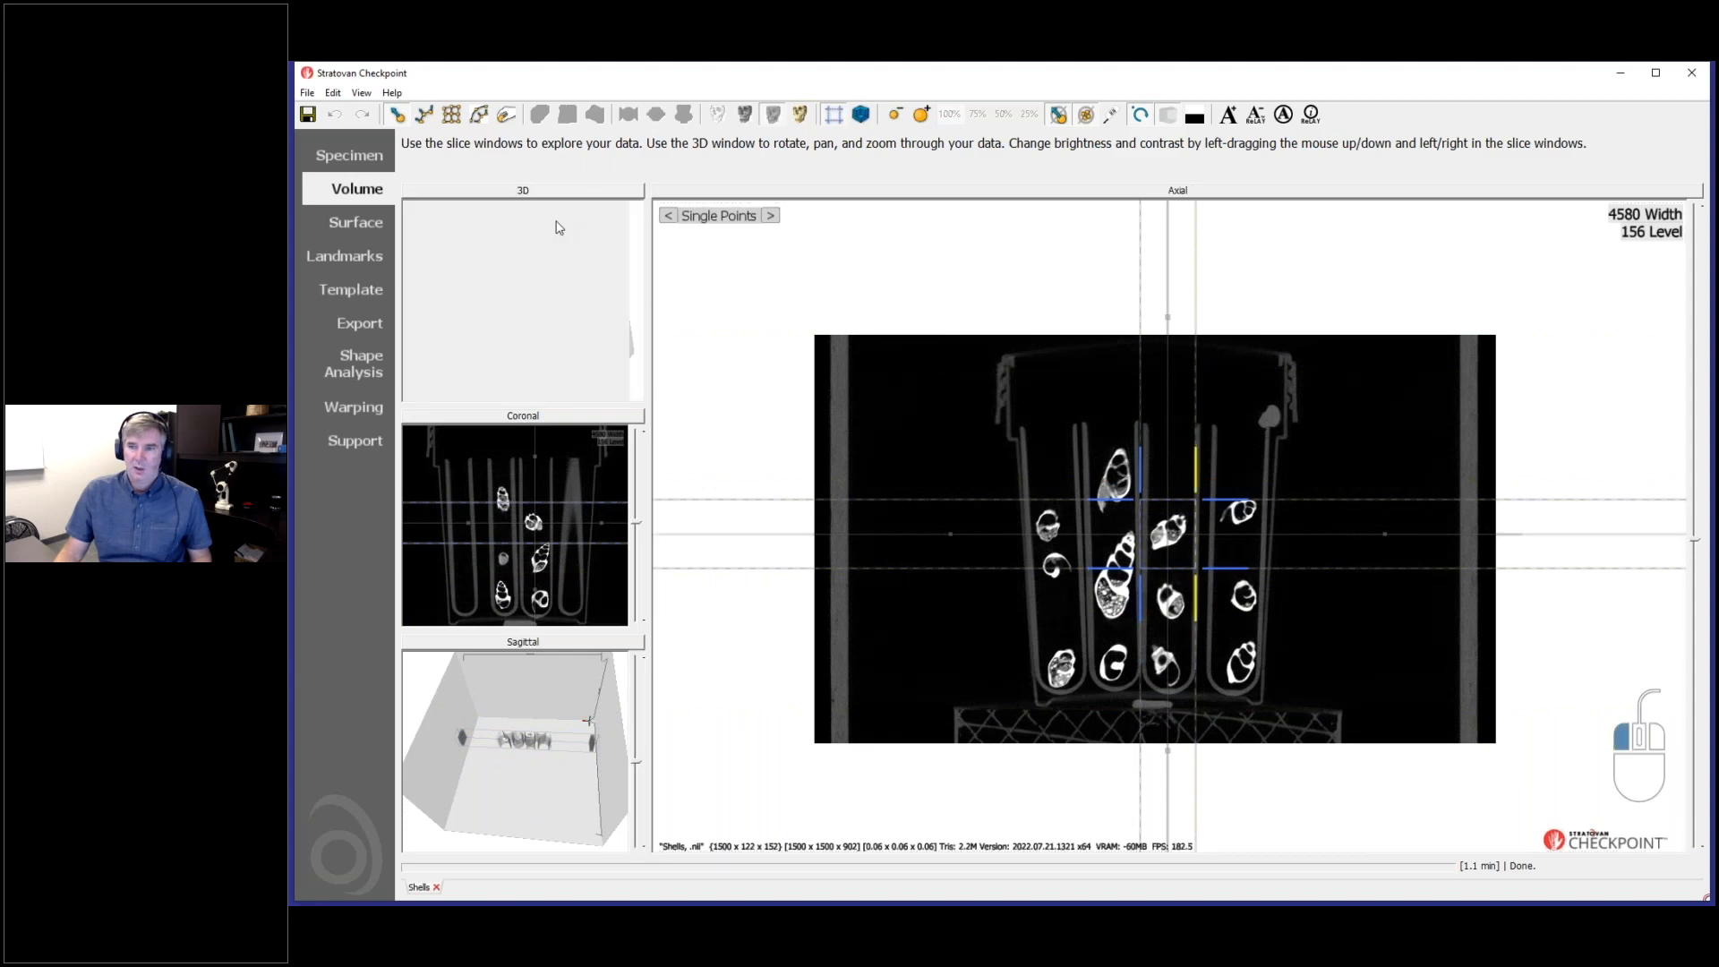
pyautogui.keyDown('ctrl'); pyautogui.scroll(-5, 1269, 479); pyautogui.keyUp('ctrl')
pyautogui.keyDown('ctrl'); pyautogui.scroll(-1, 1268, 483); pyautogui.keyUp('ctrl')
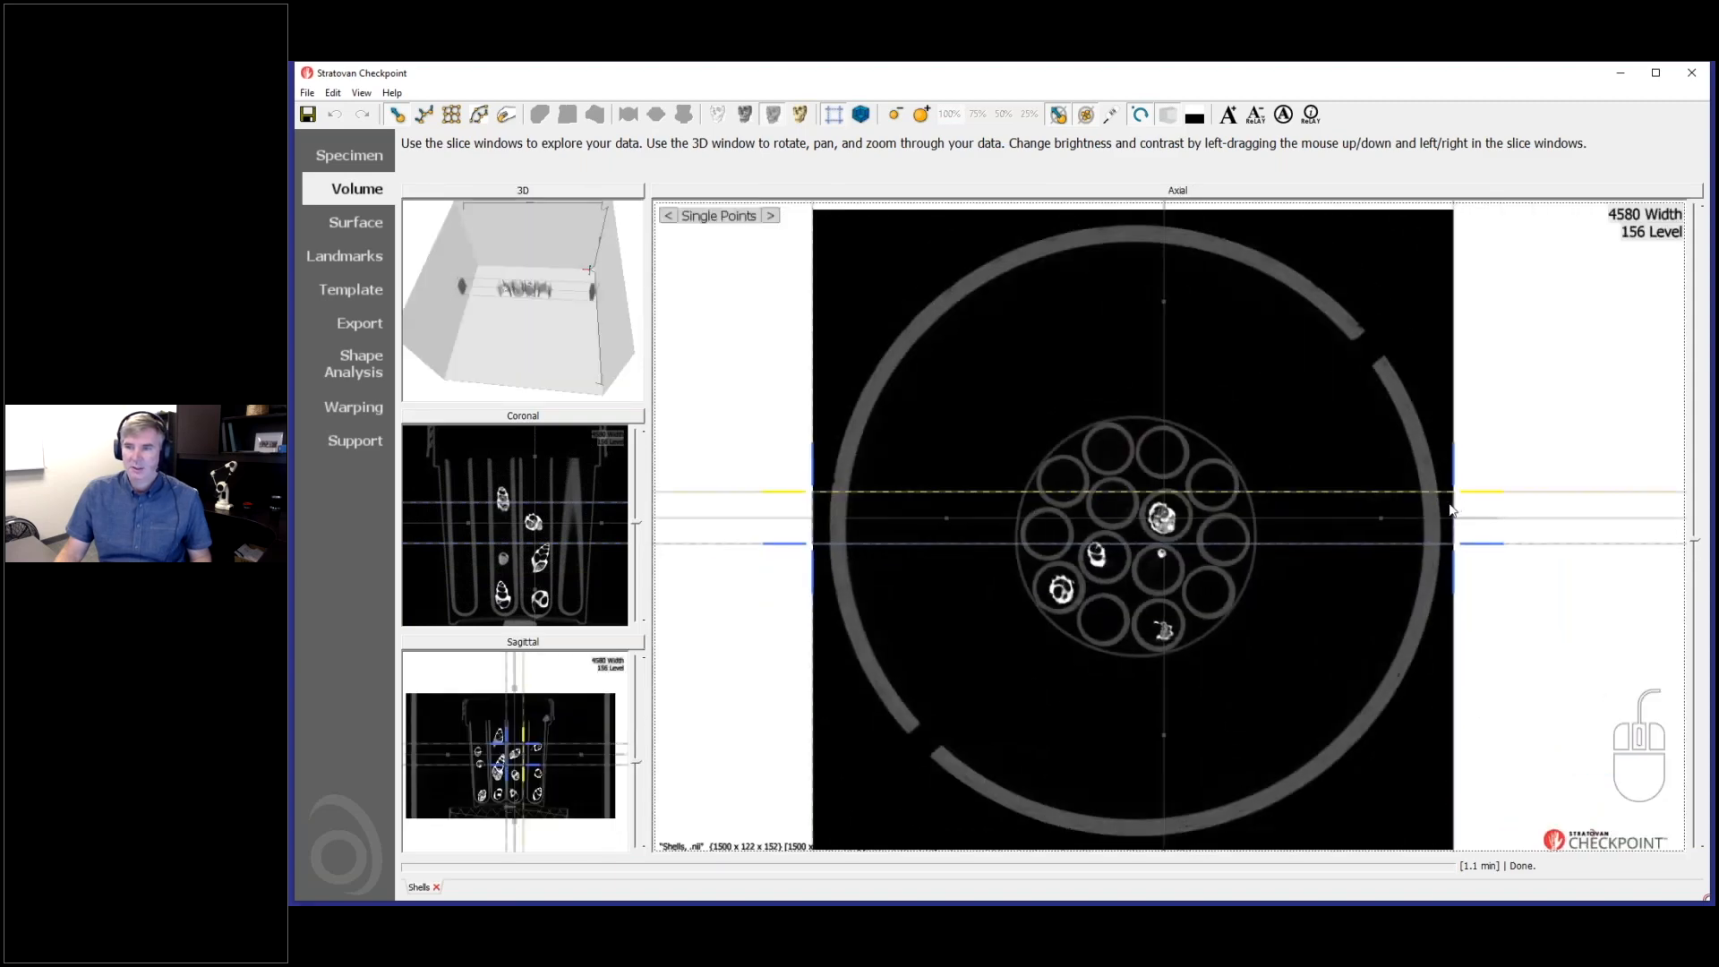
pyautogui.moveTo(1451, 509); pyautogui.dragTo(1192, 497)
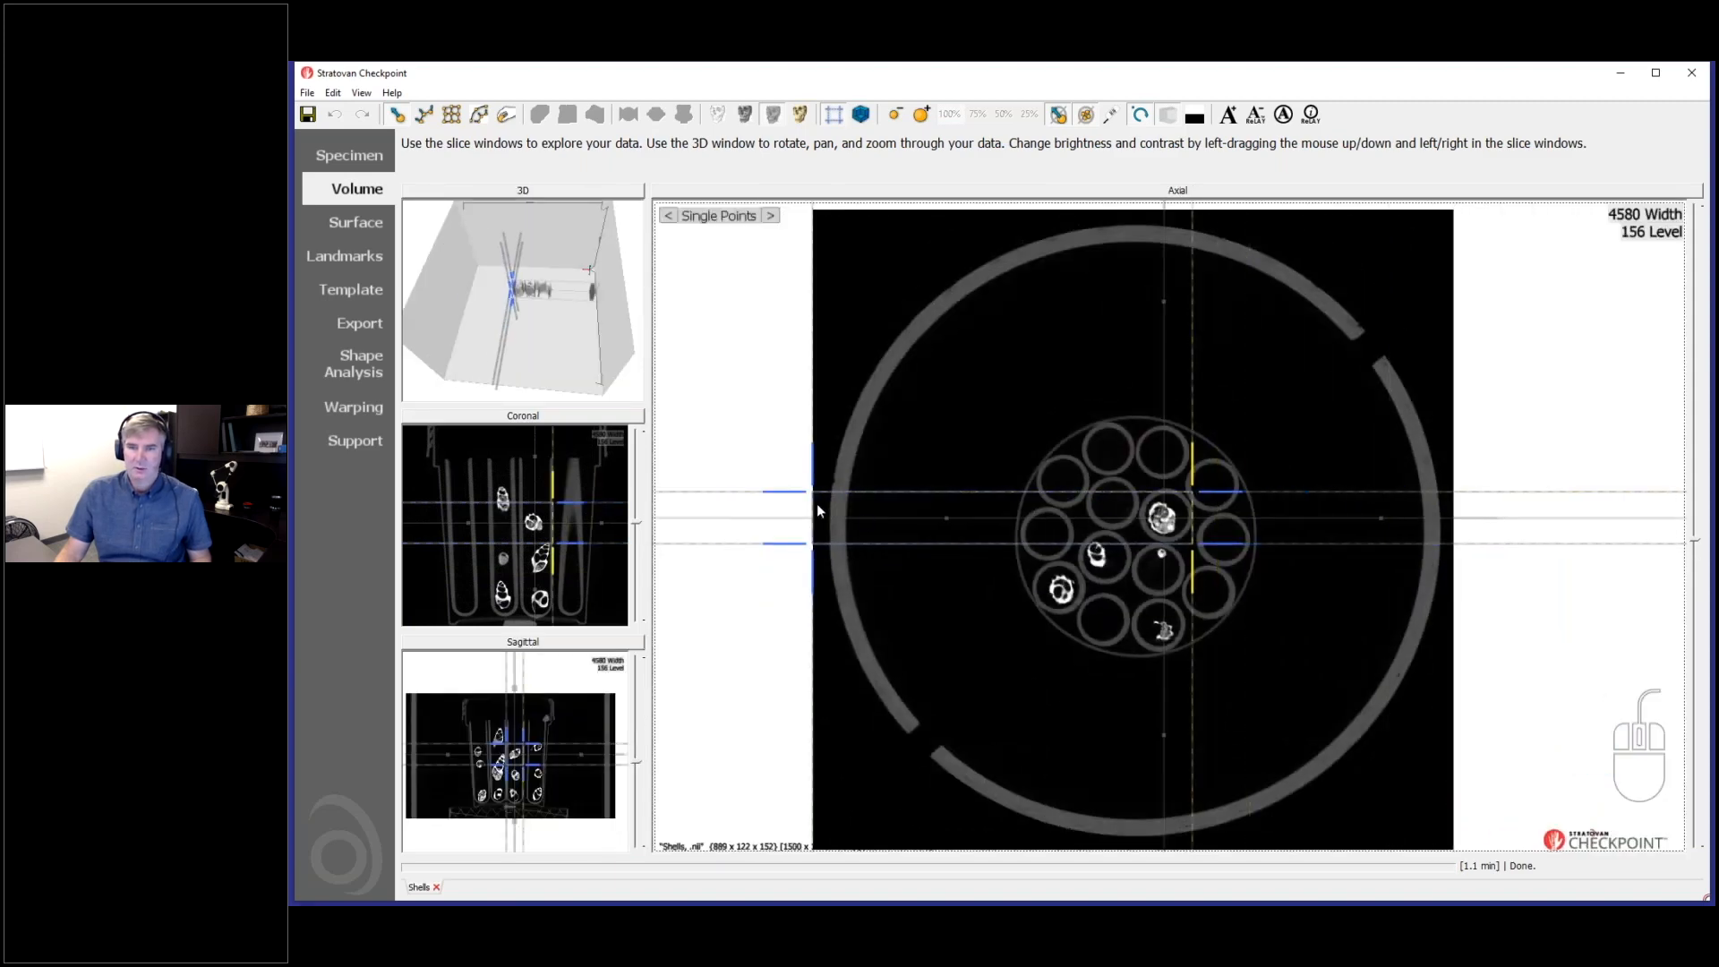
pyautogui.moveTo(813, 510); pyautogui.dragTo(1139, 519)
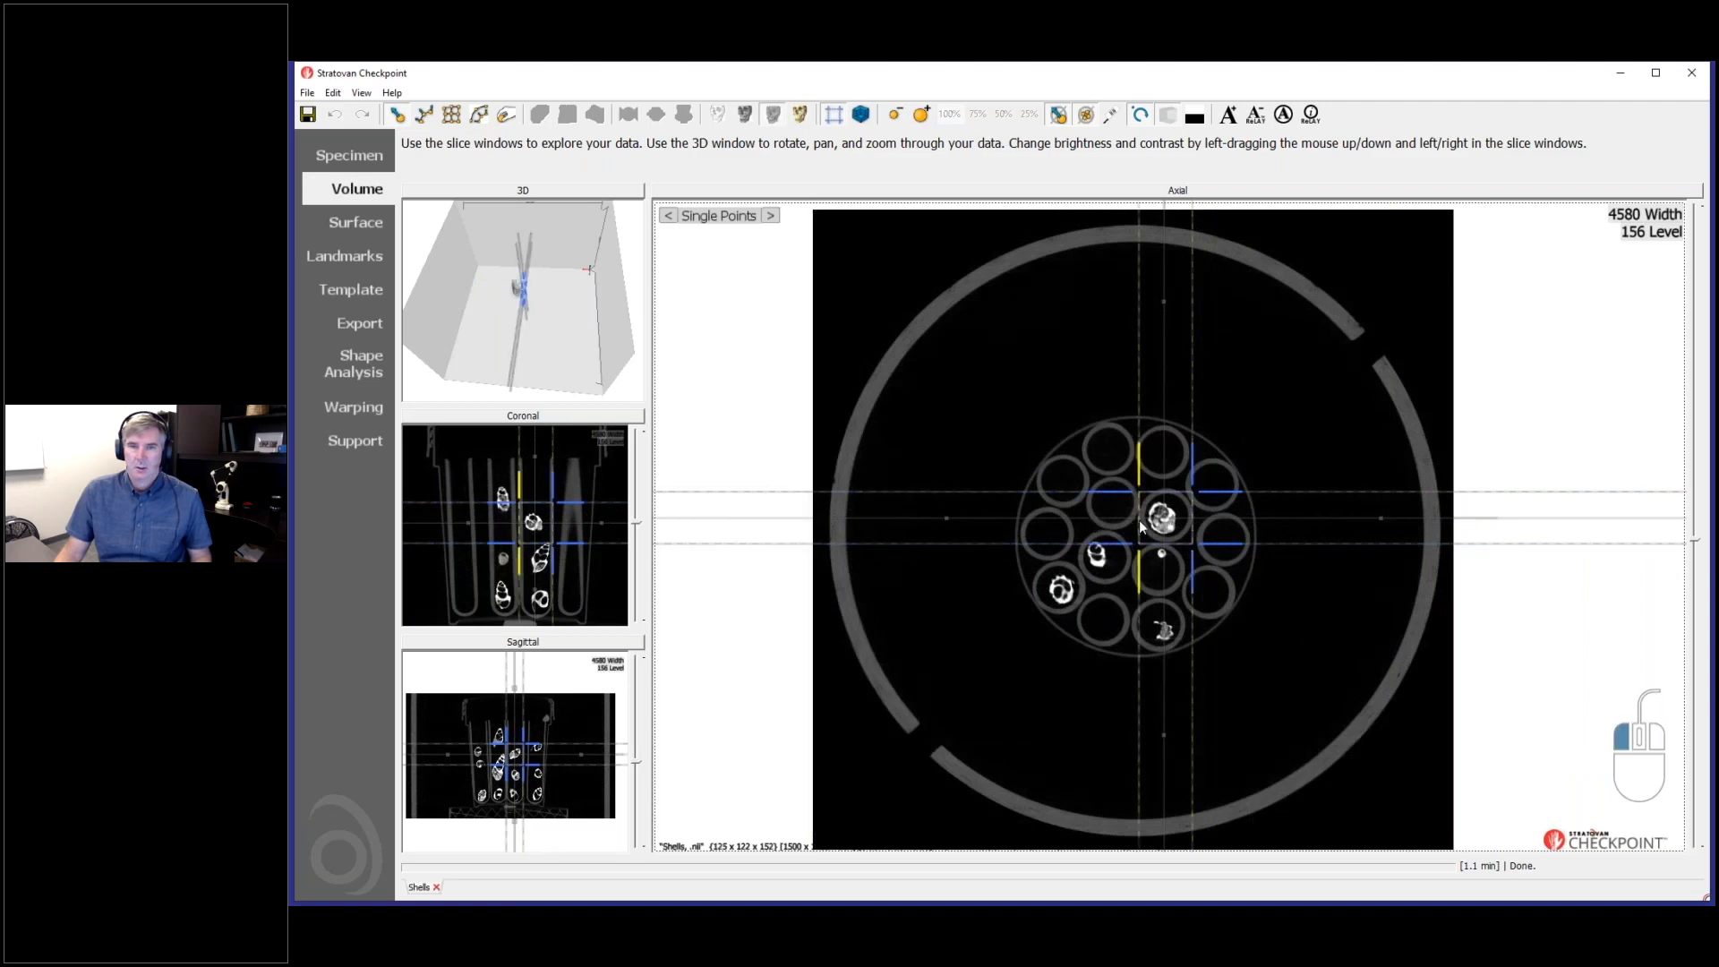
# - Tighten all four crop boundaries in the axial slice closely around the shell inside its tube
pyautogui.keyDown('ctrl'); pyautogui.scroll(5, 1208, 530); pyautogui.keyUp('ctrl')
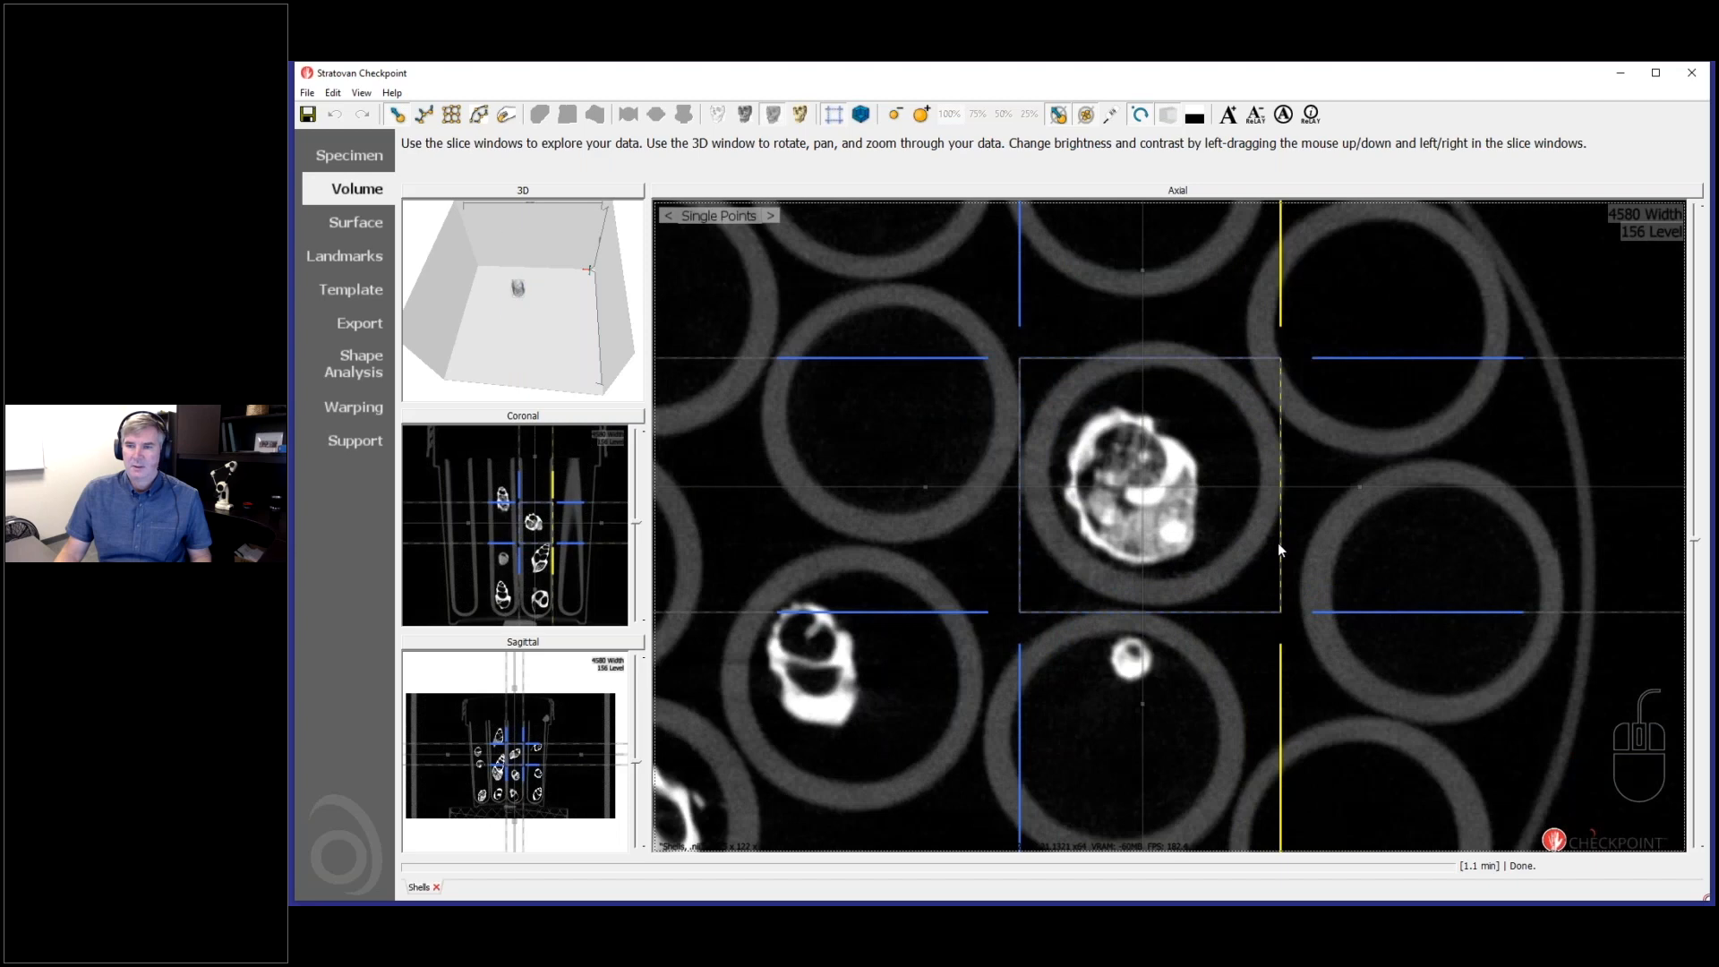
pyautogui.moveTo(1278, 549); pyautogui.dragTo(1230, 548)
pyautogui.moveTo(1200, 605); pyautogui.dragTo(1198, 583)
pyautogui.moveTo(1019, 531); pyautogui.dragTo(1049, 528)
pyautogui.moveTo(1183, 363); pyautogui.dragTo(1182, 393)
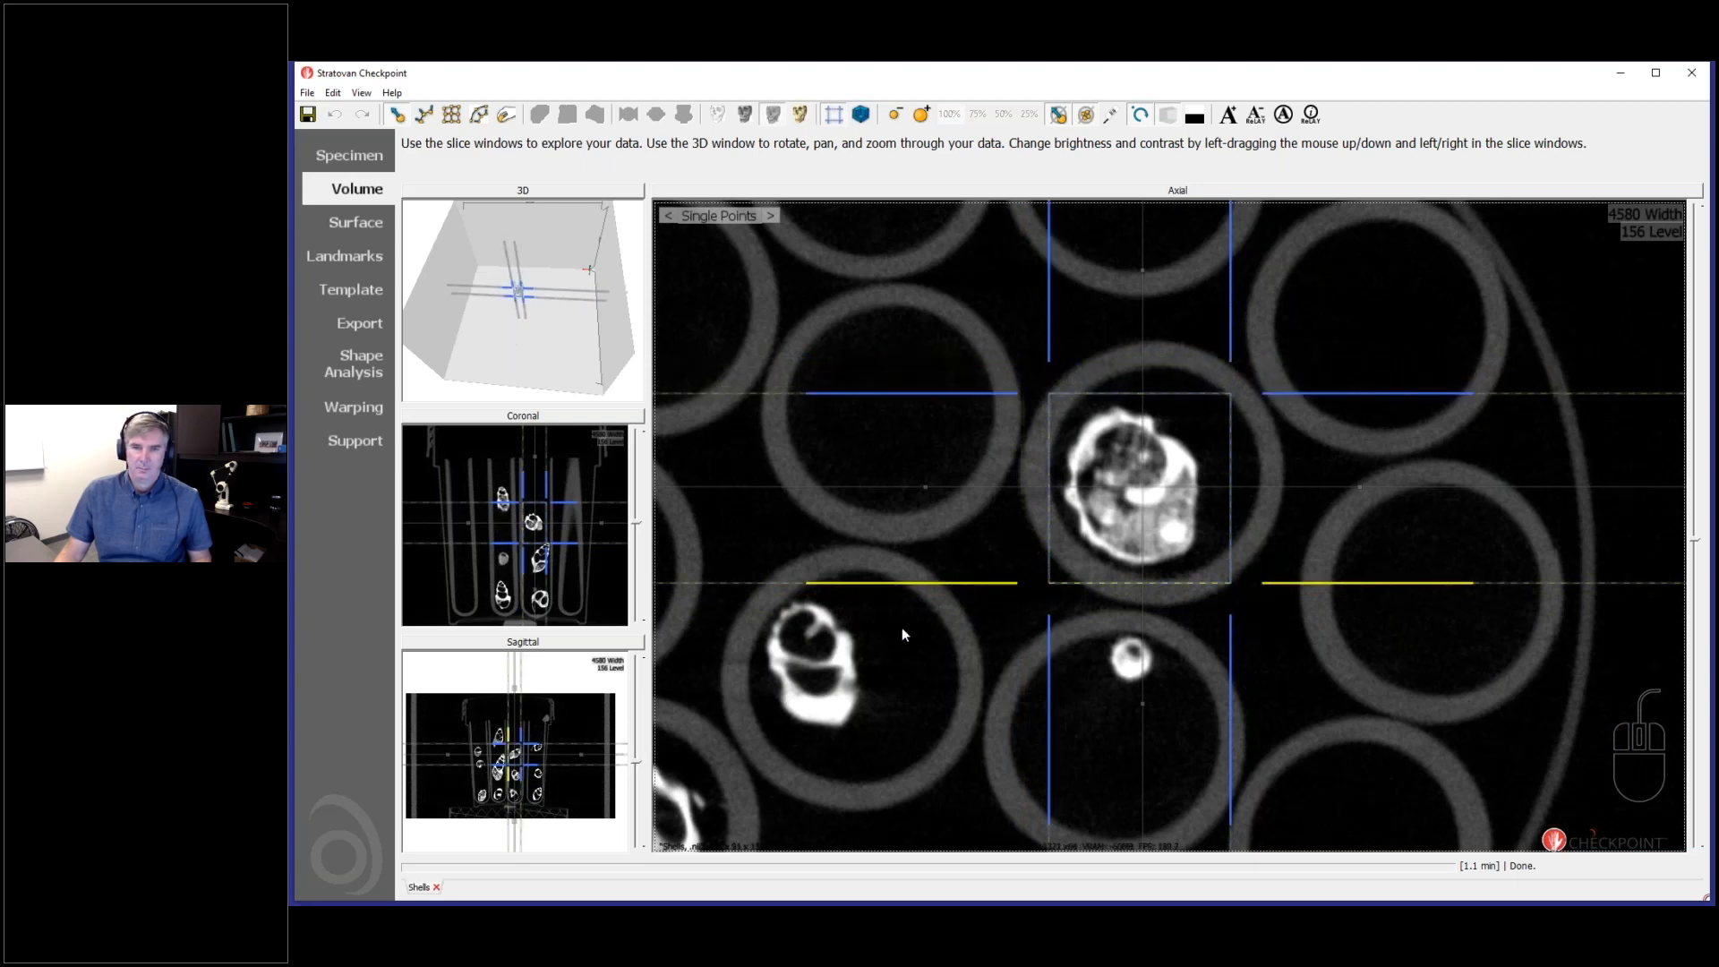
# - In the coronal view, trim the side of the crop box slightly closer to the shell
pyautogui.click(598, 417)
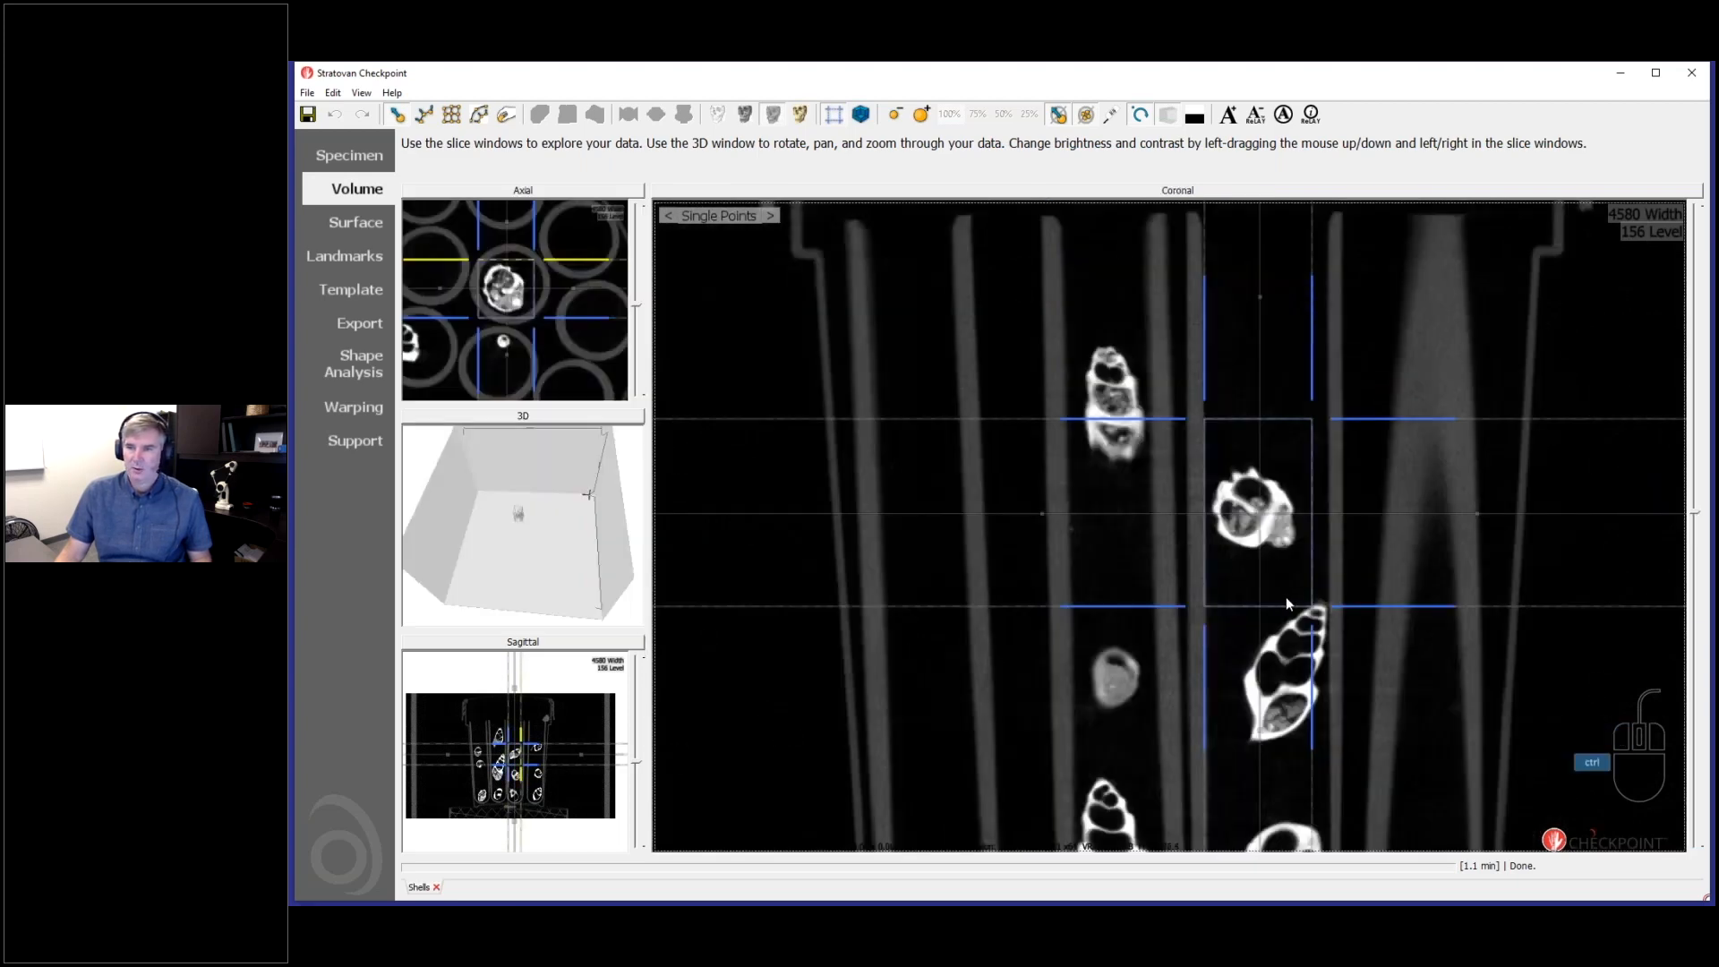
pyautogui.scroll(2, 1286, 596)
pyautogui.click(1226, 625)
pyautogui.moveTo(1387, 577); pyautogui.dragTo(1384, 577)
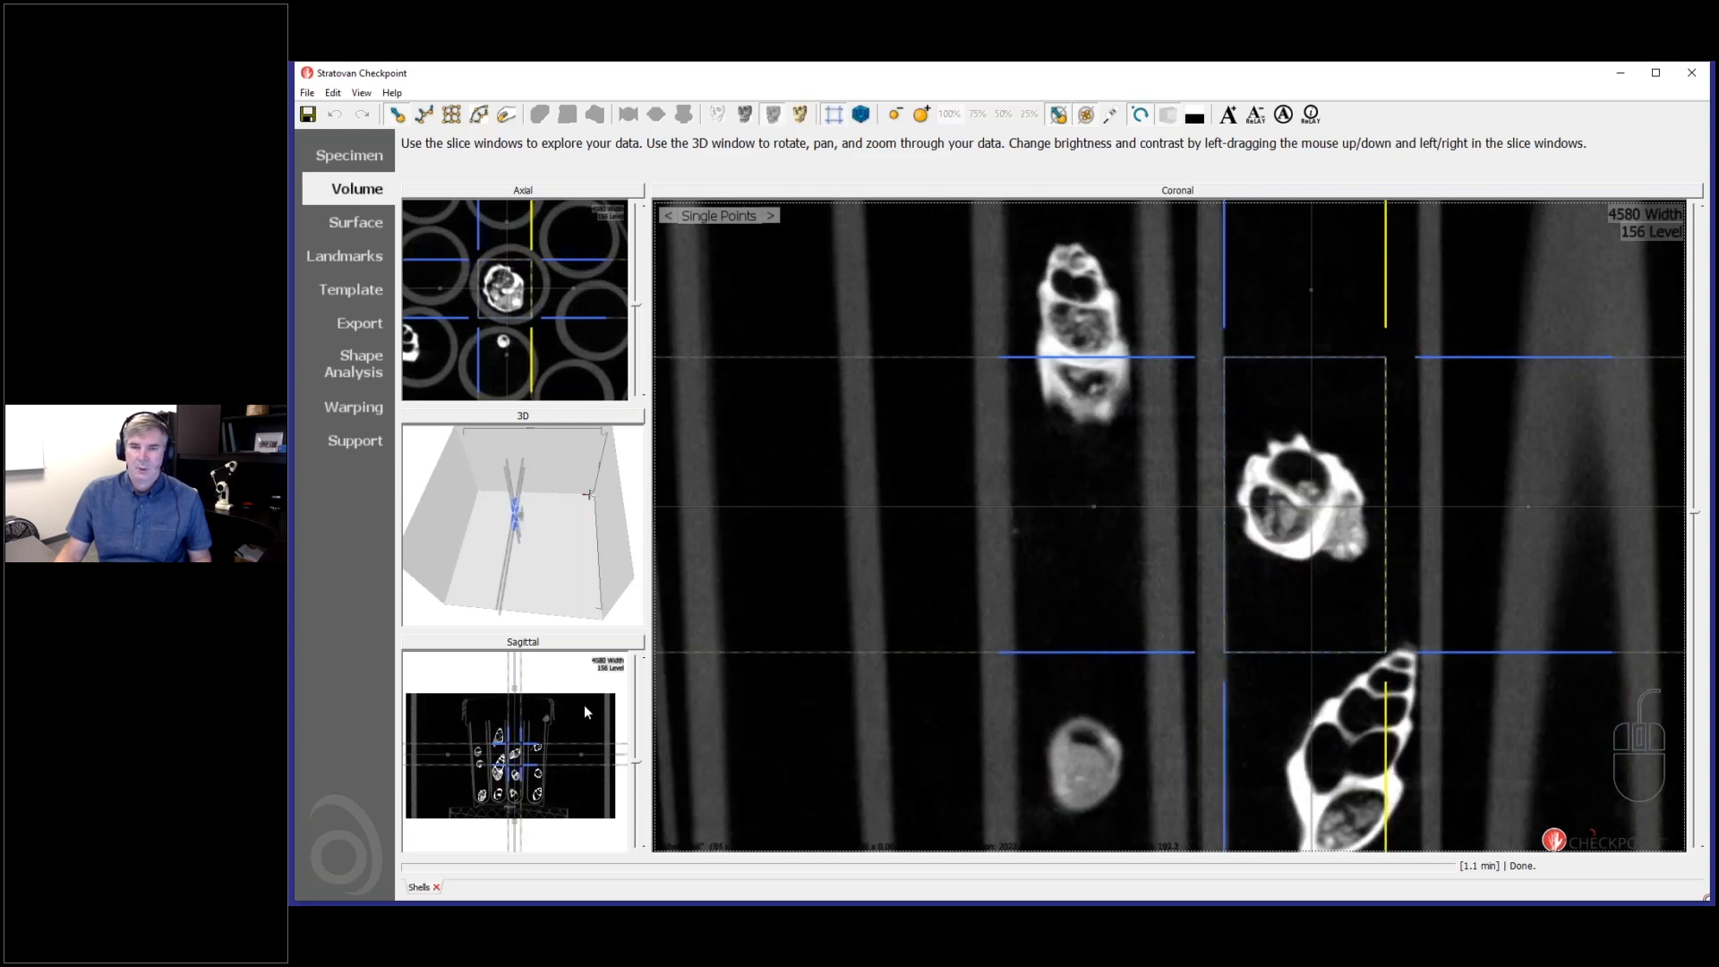
# - In the sagittal view, fine-tune the side crop boundaries so that the shell's pointed tip lies inside the box
pyautogui.click(580, 642)
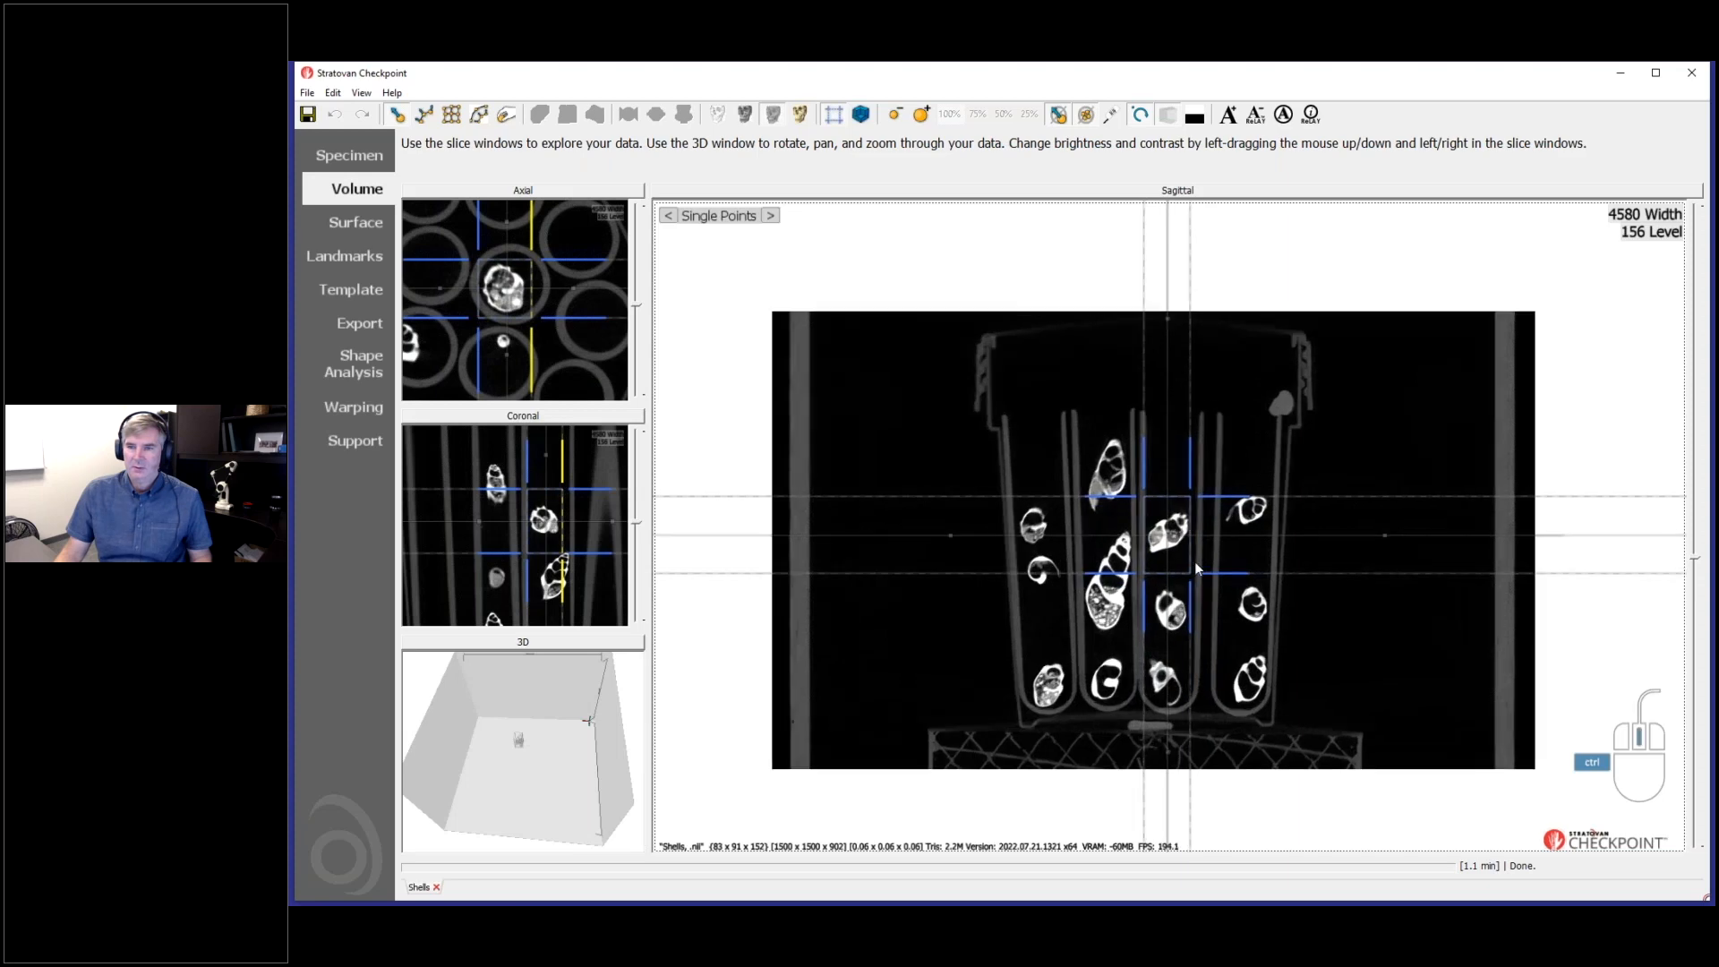
pyautogui.keyDown('ctrl'); pyautogui.scroll(5, 1194, 561); pyautogui.keyUp('ctrl')
pyautogui.moveTo(1071, 662); pyautogui.dragTo(1073, 663)
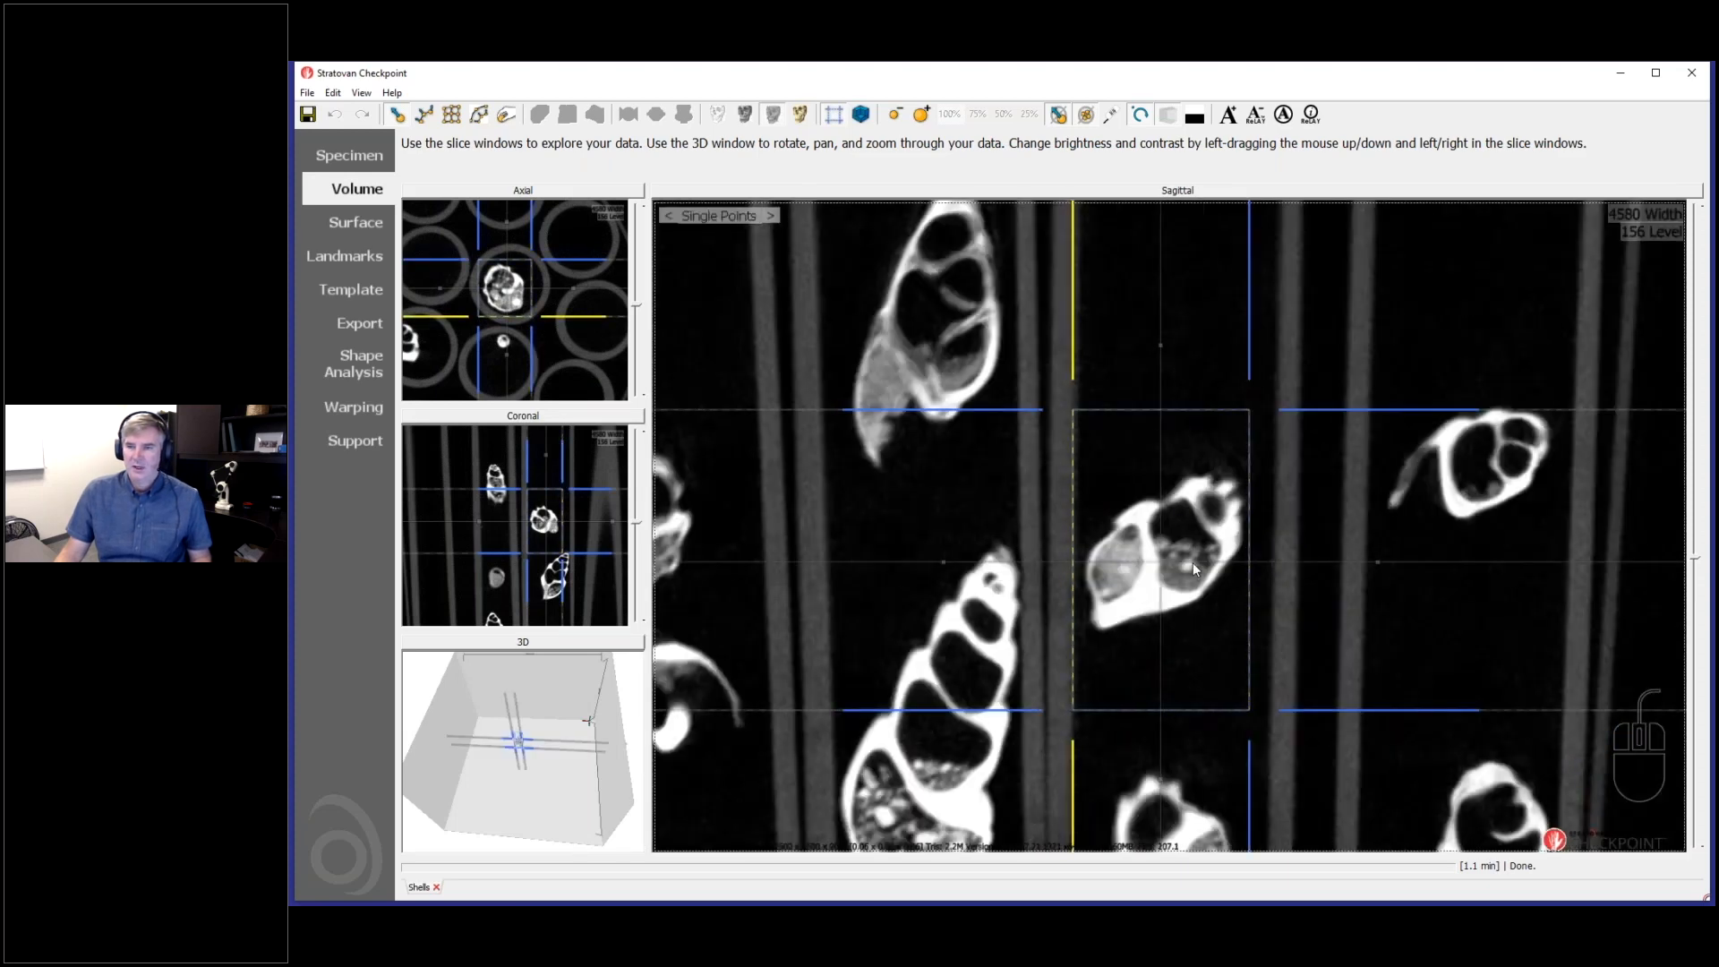
pyautogui.scroll(-3, 1213, 600)
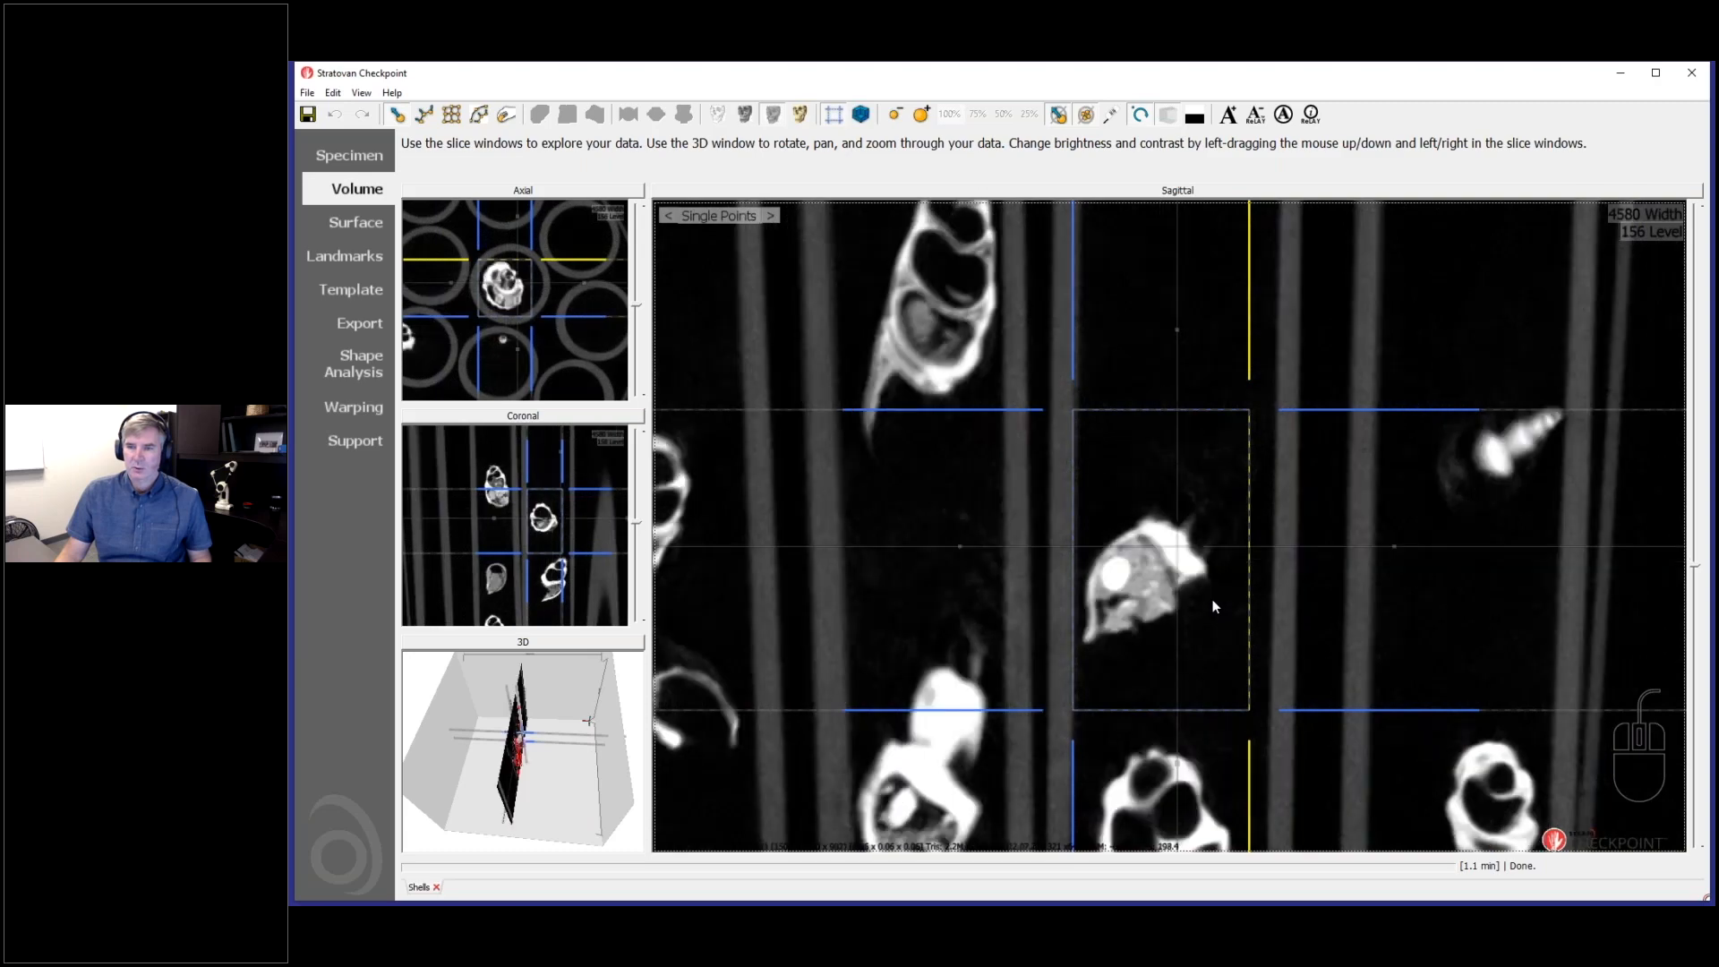
pyautogui.scroll(-2, 1212, 600)
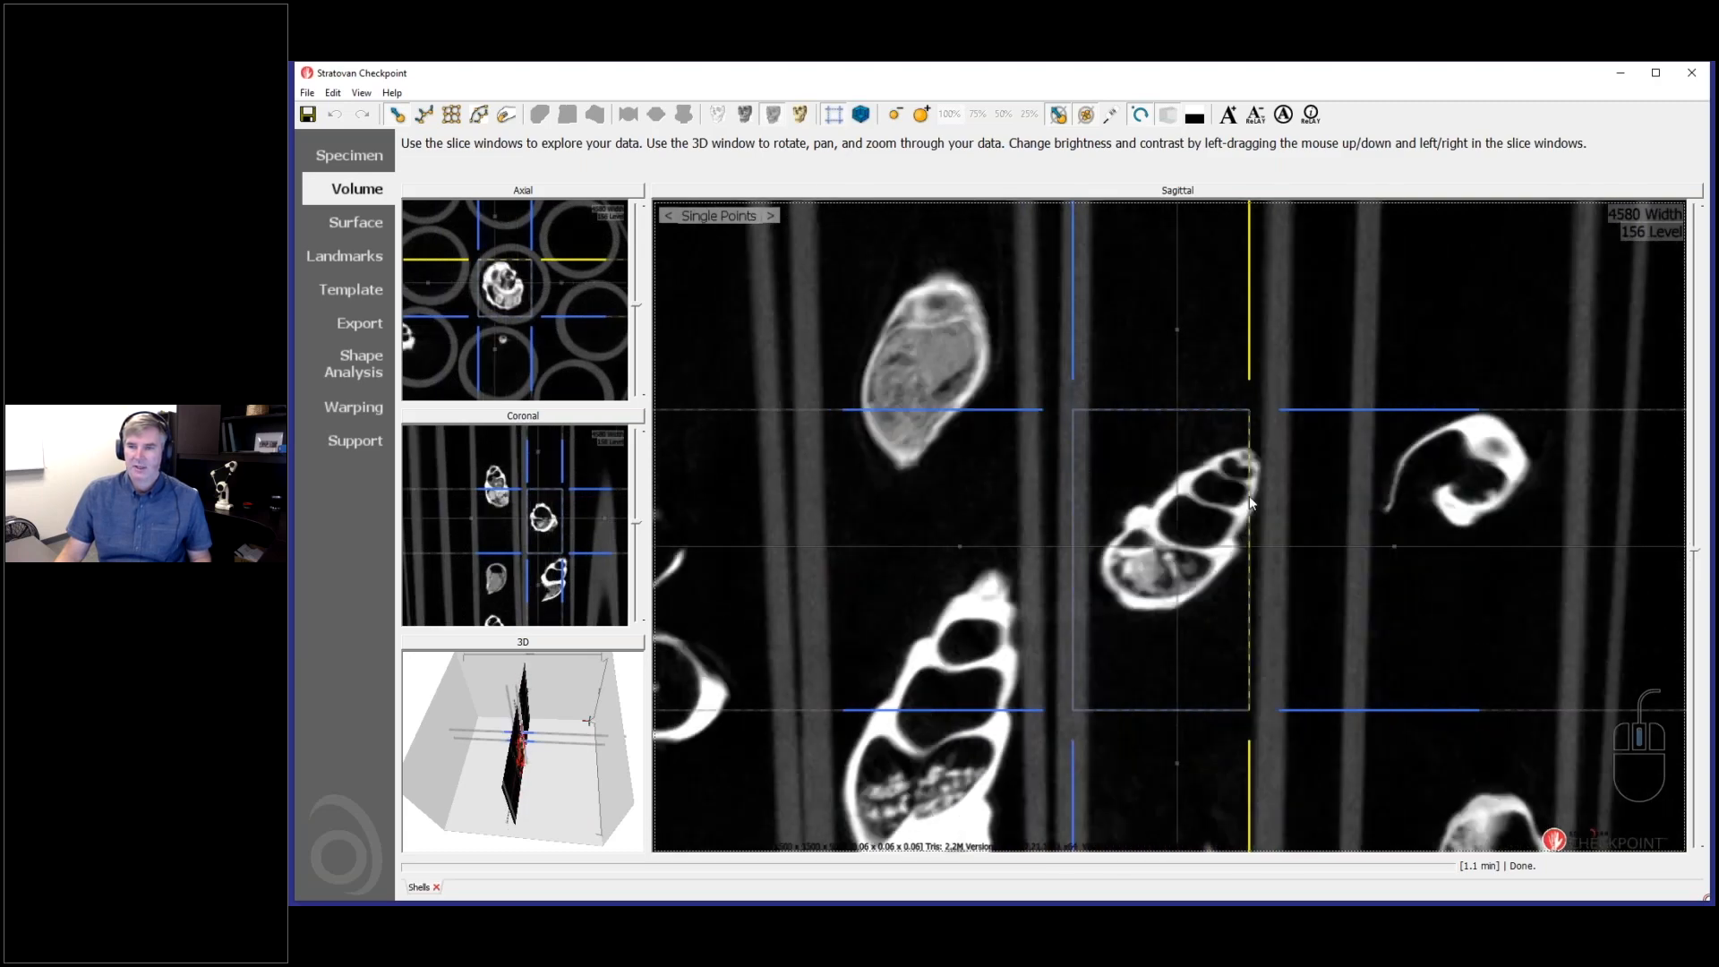
pyautogui.moveTo(1251, 602); pyautogui.dragTo(1267, 603)
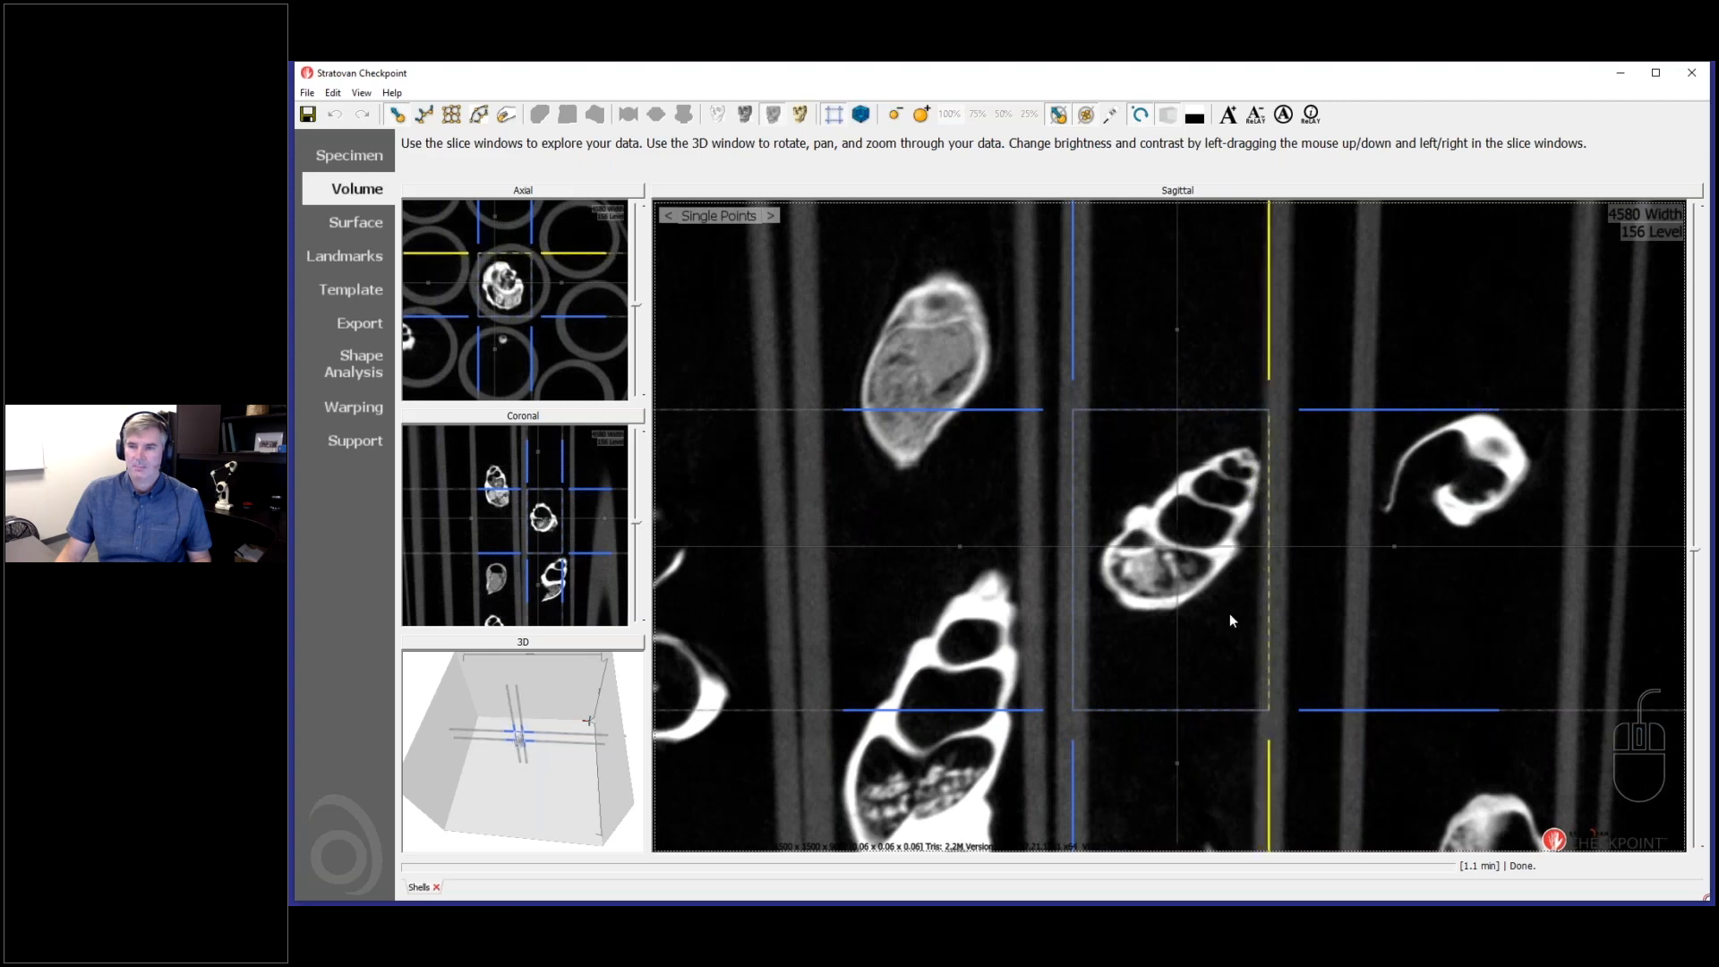
# - Go through the sagittal and axial slices to check whether the crop box encloses the whole shell
pyautogui.scroll(-2, 1228, 614)
pyautogui.scroll(-3, 1228, 615)
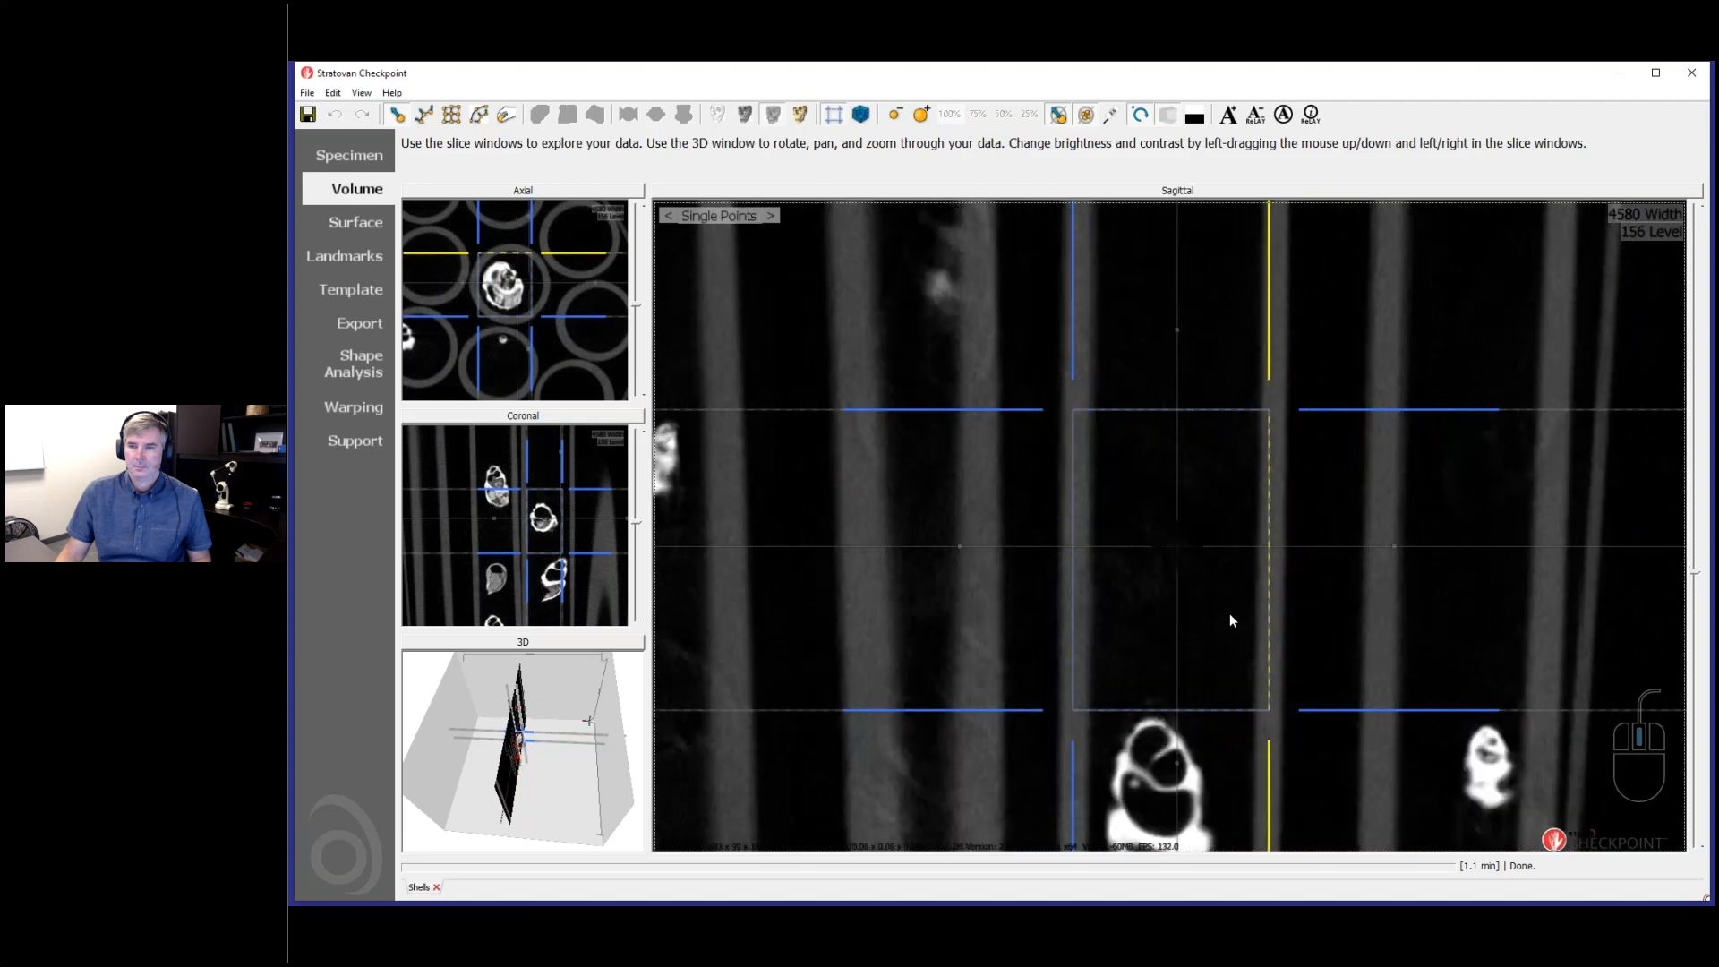
pyautogui.scroll(-1, 1228, 619)
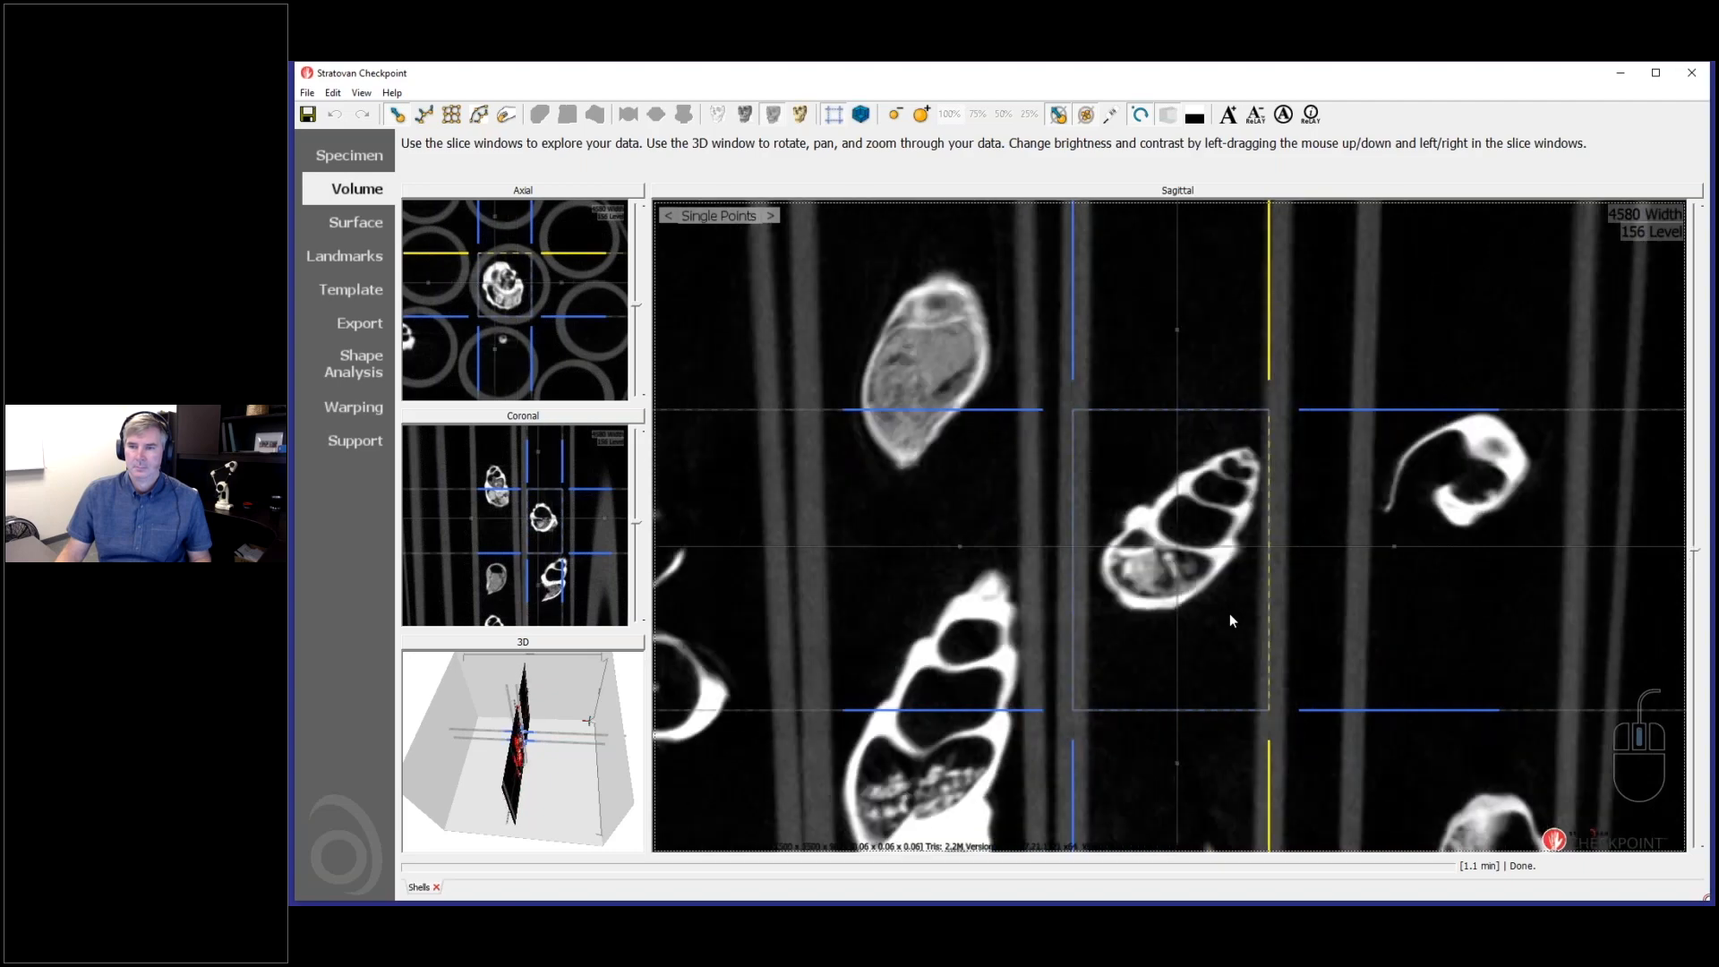
pyautogui.scroll(-1, 1229, 614)
pyautogui.scroll(-3, 1228, 614)
pyautogui.moveTo(582, 191); pyautogui.dragTo(1136, 530)
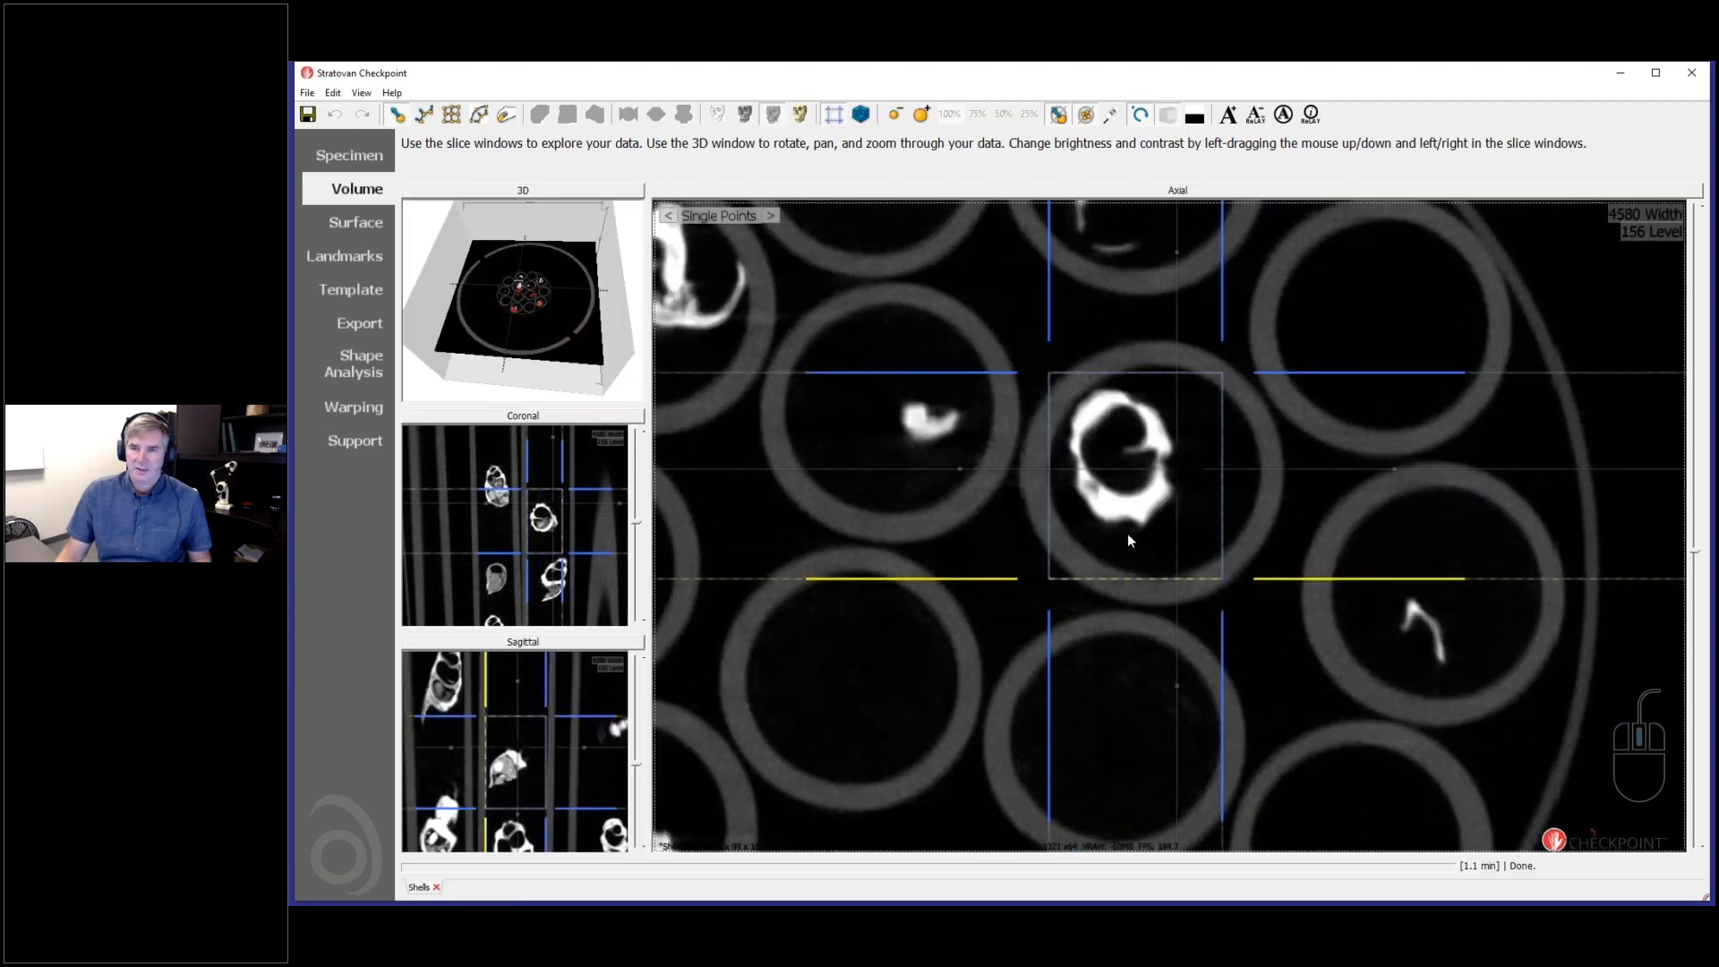
pyautogui.scroll(-3, 1127, 533)
pyautogui.scroll(-3, 1126, 534)
pyautogui.scroll(-2, 1049, 527)
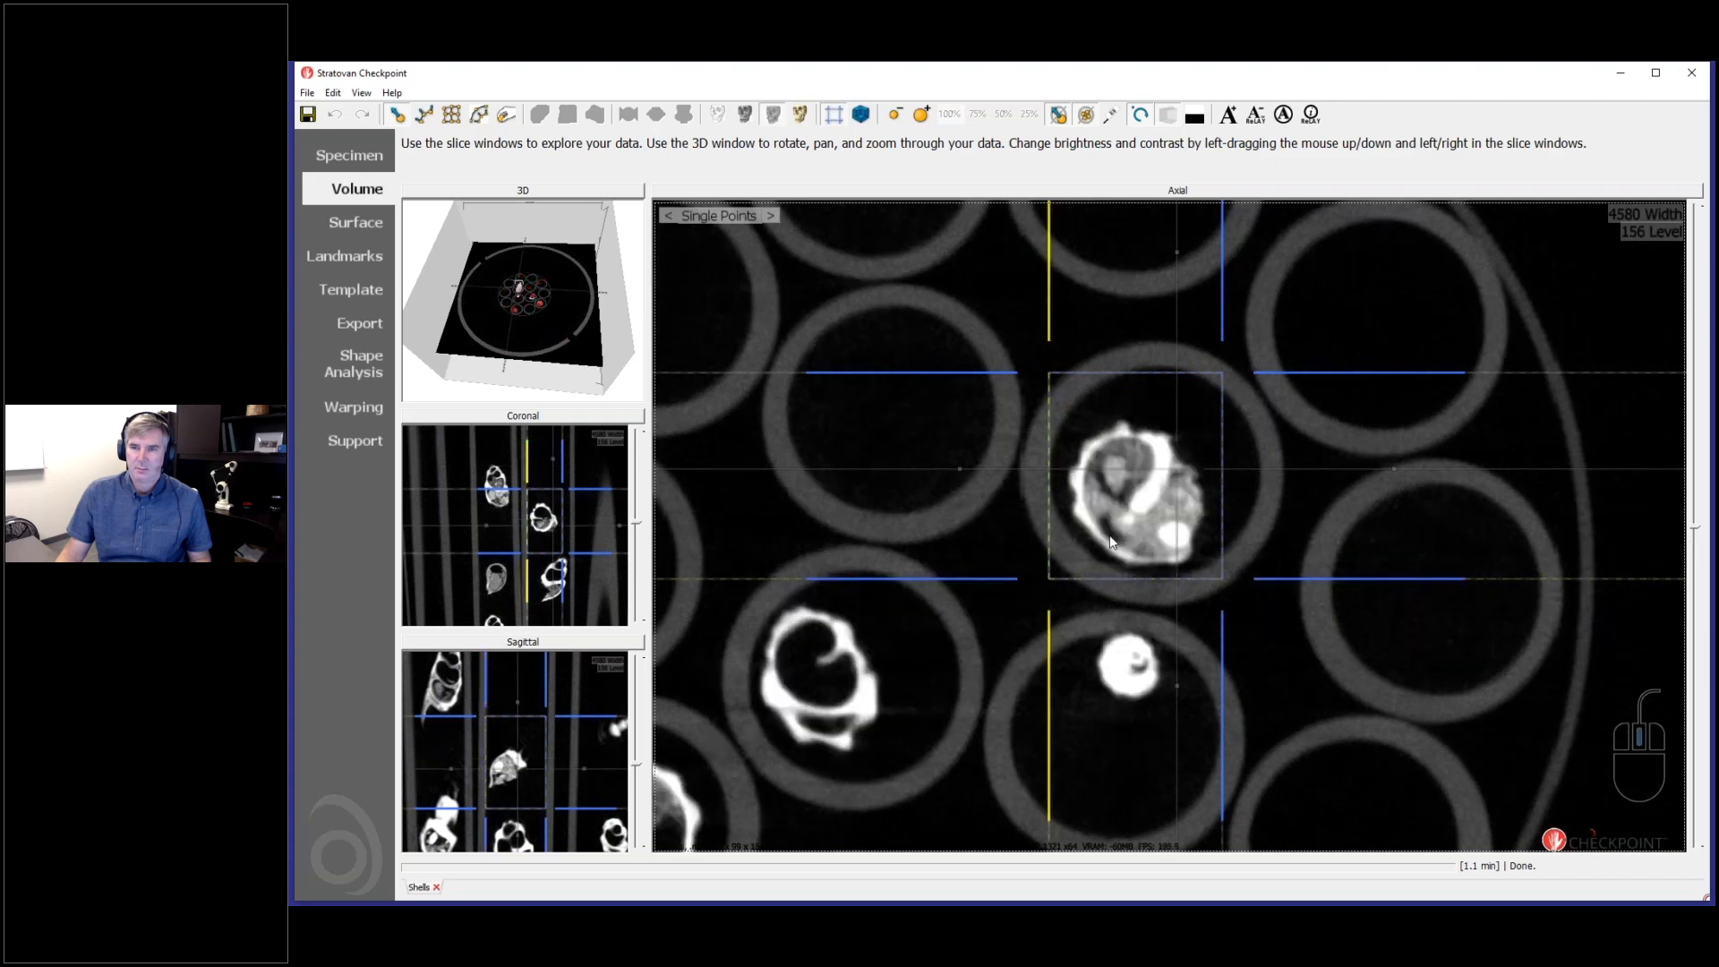
pyautogui.scroll(-4, 1085, 539)
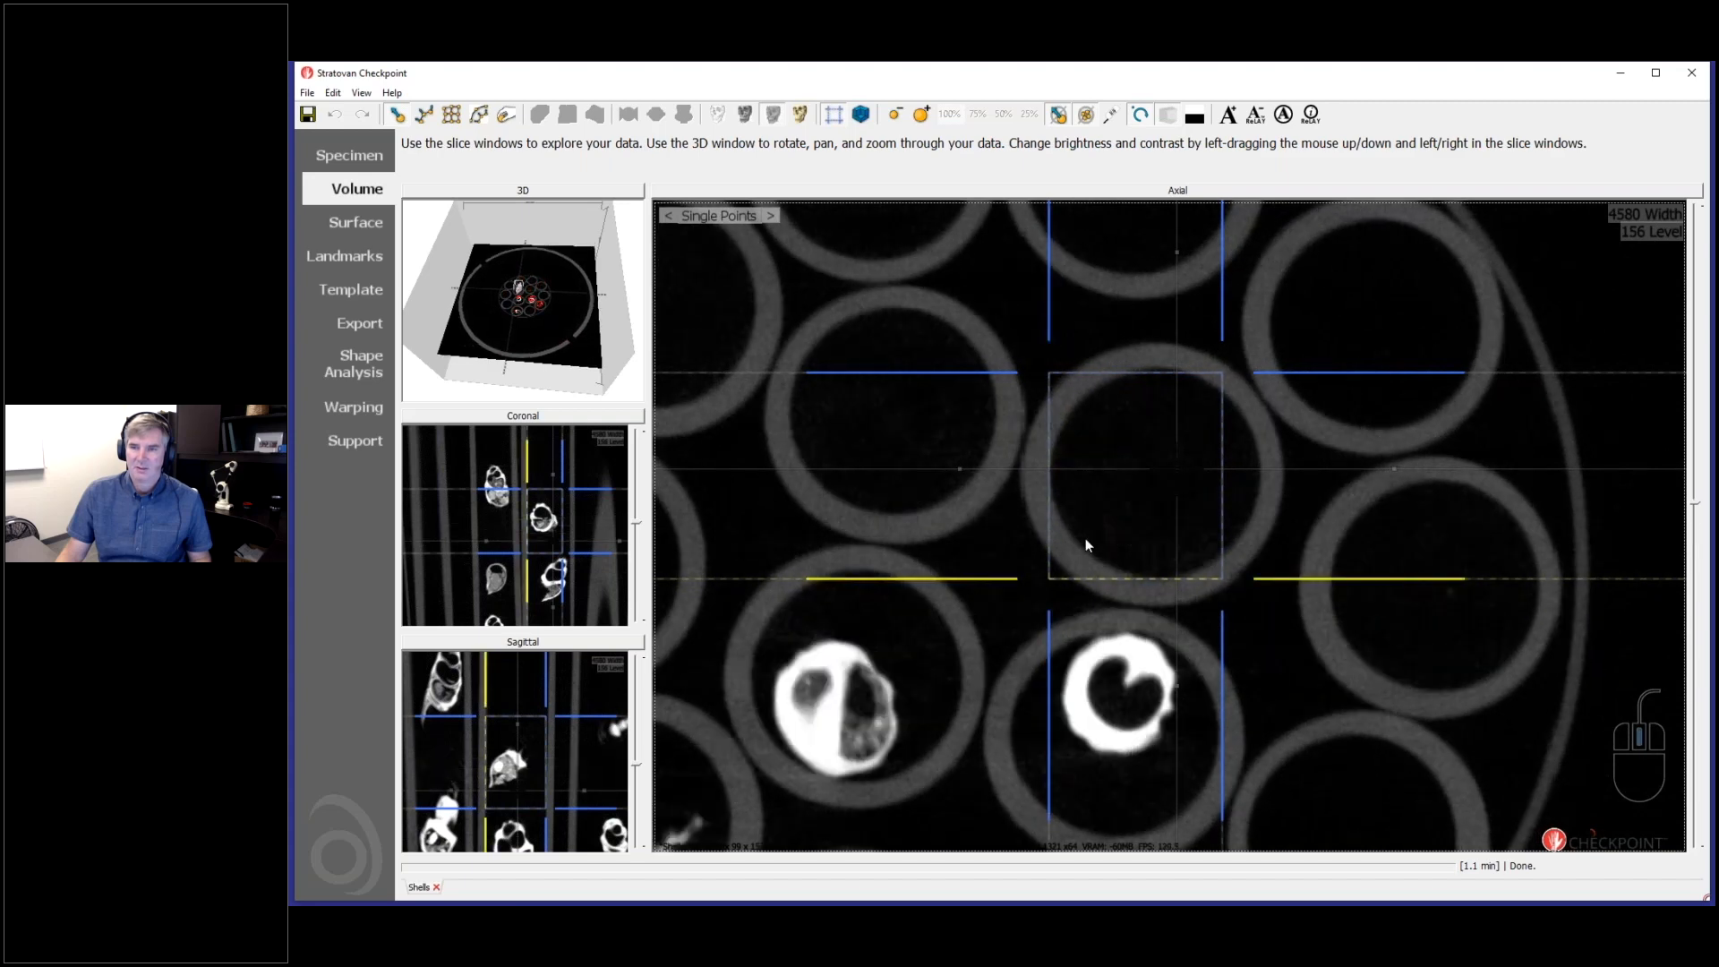
pyautogui.scroll(-1, 1087, 536)
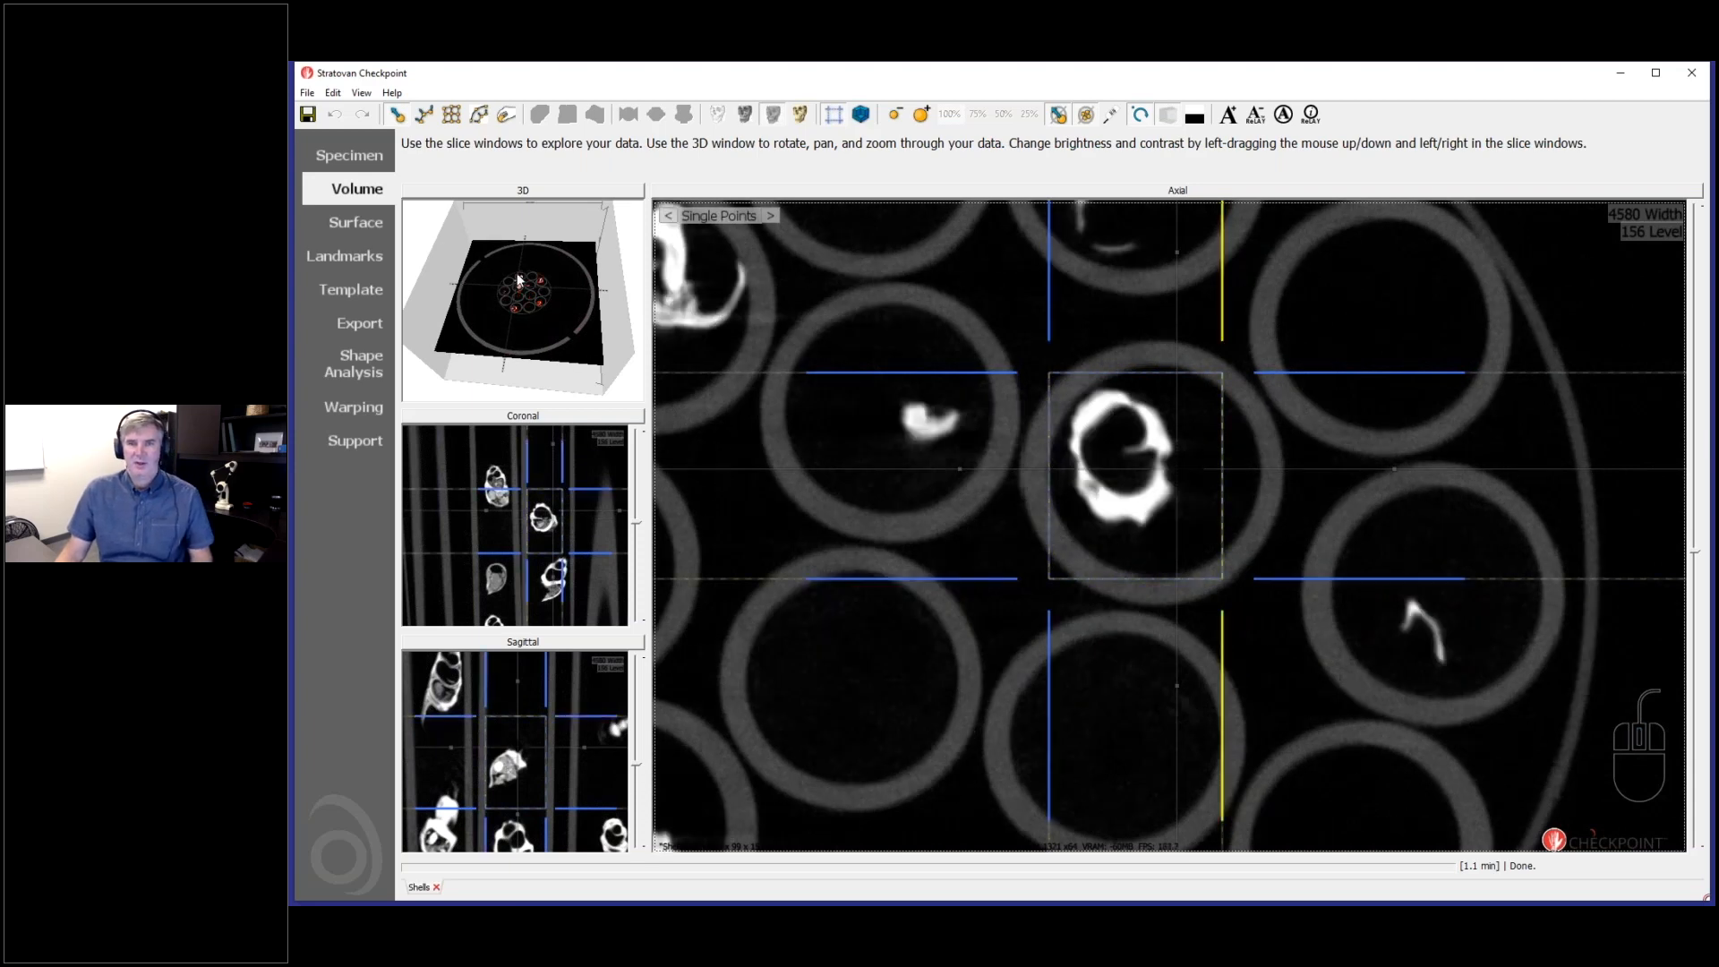
# - Extend the crop box past the tube wall in the axial view and inspect the cropped volume in the export preview
pyautogui.click(851, 278)
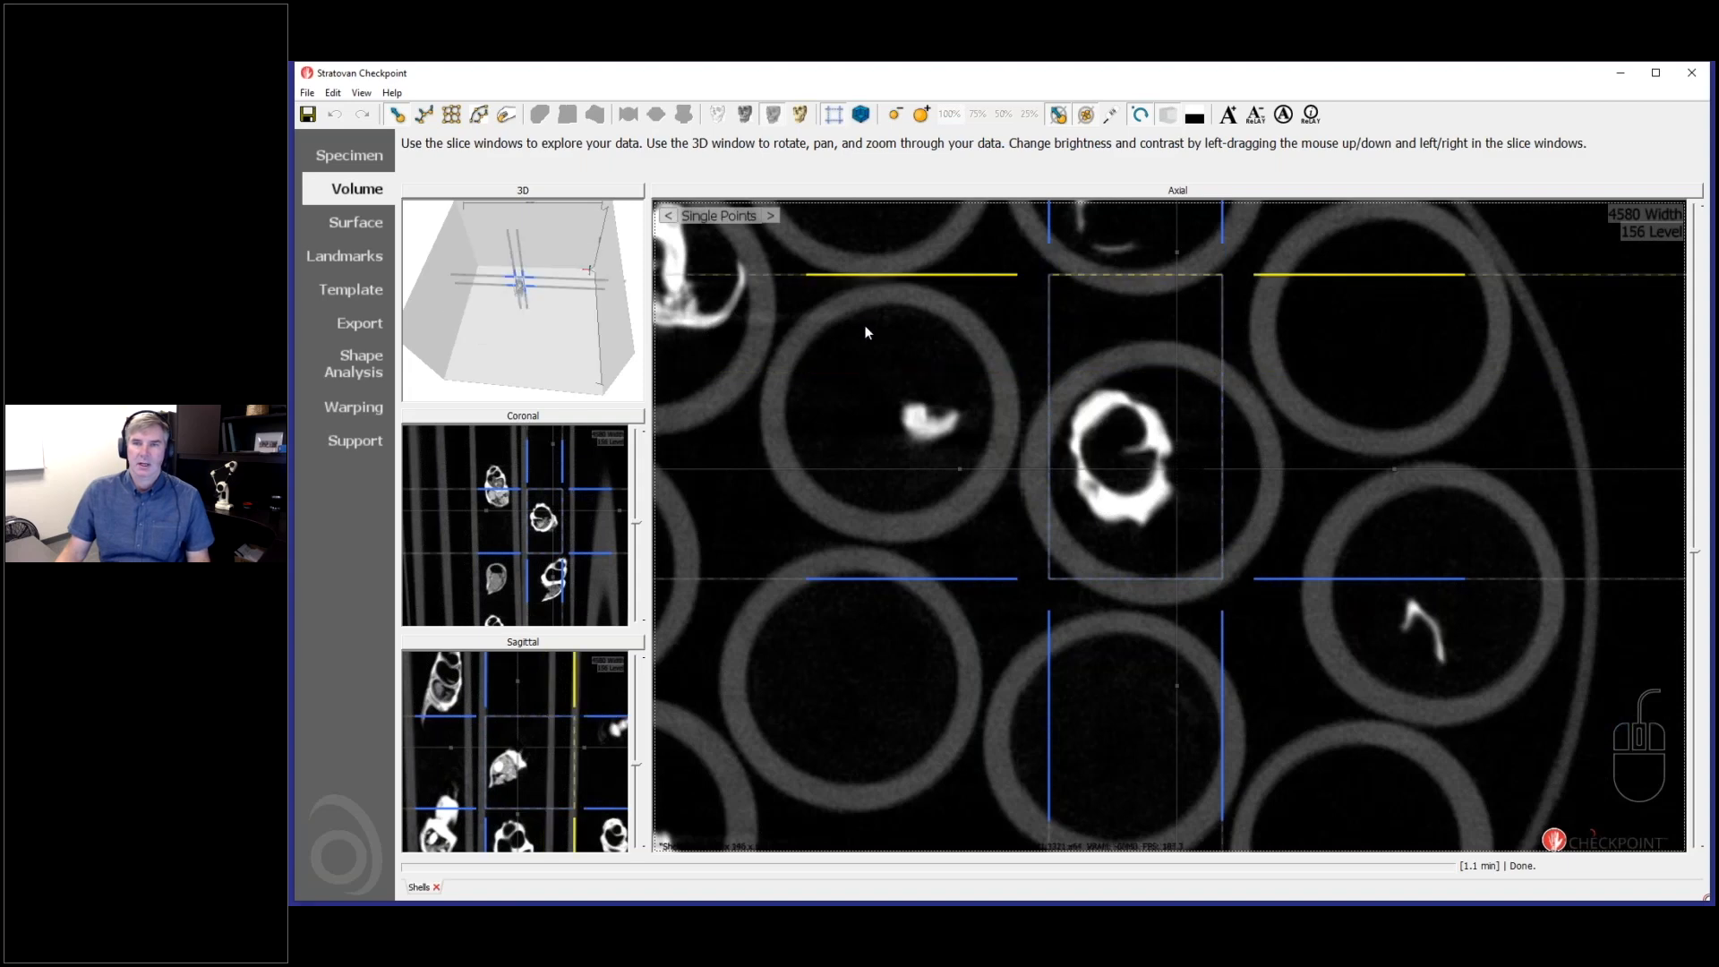
pyautogui.click(354, 326)
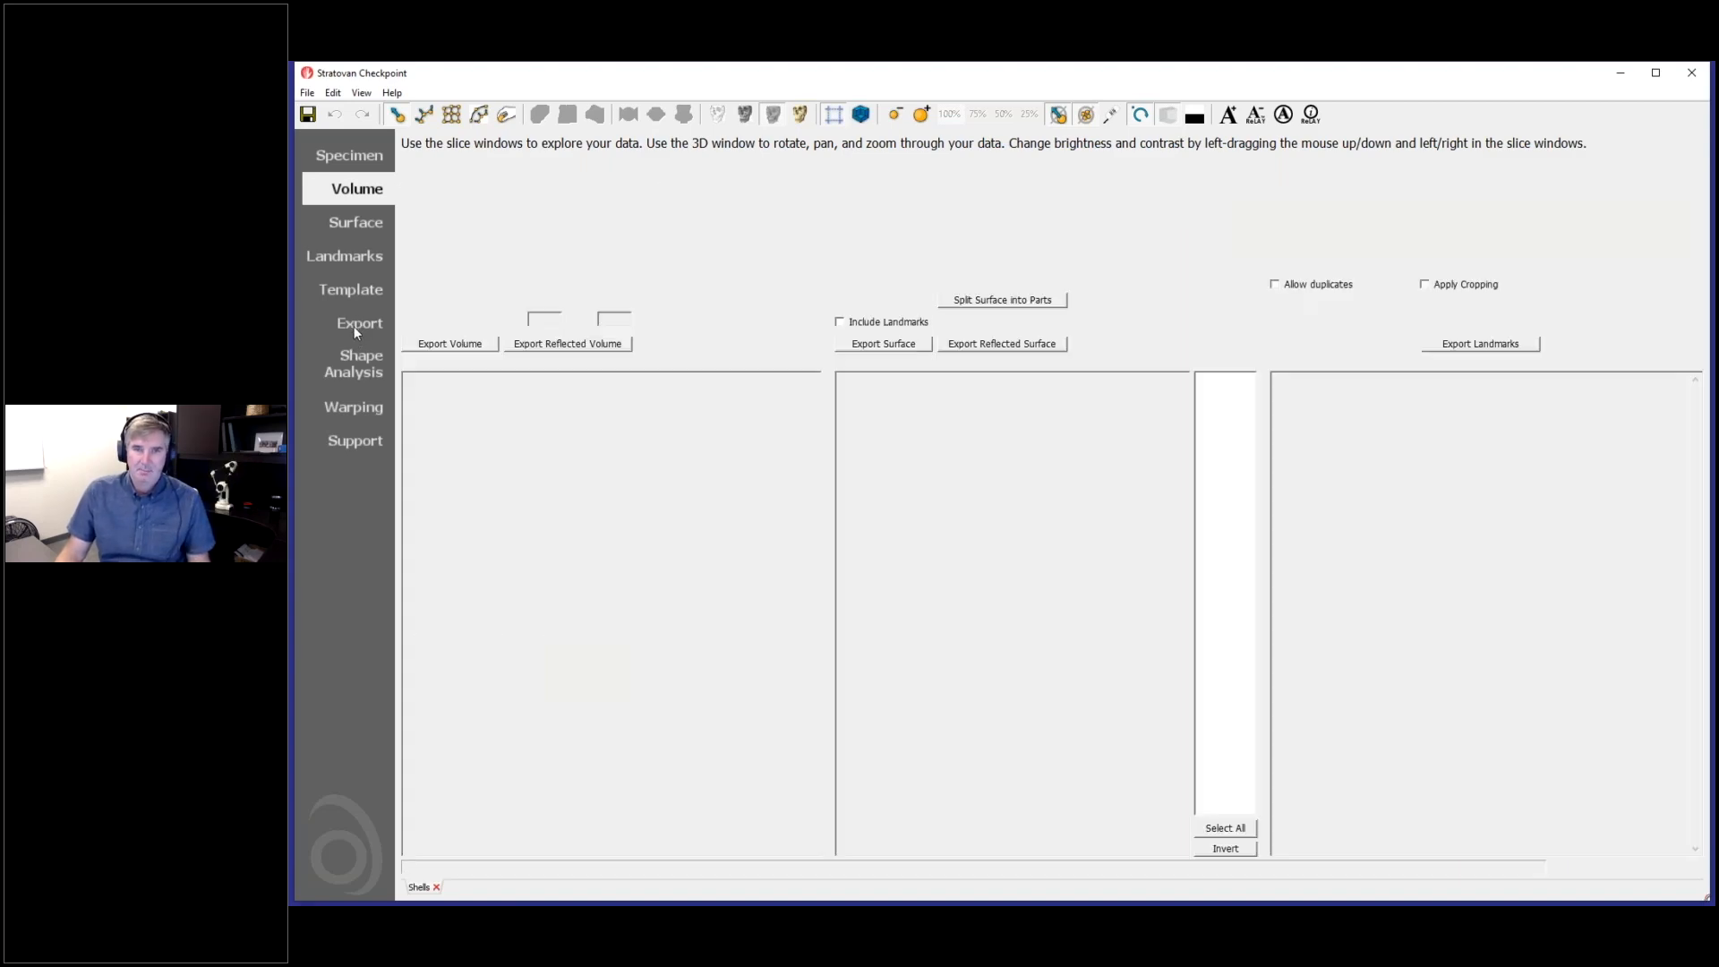
pyautogui.moveTo(638, 639); pyautogui.dragTo(631, 724)
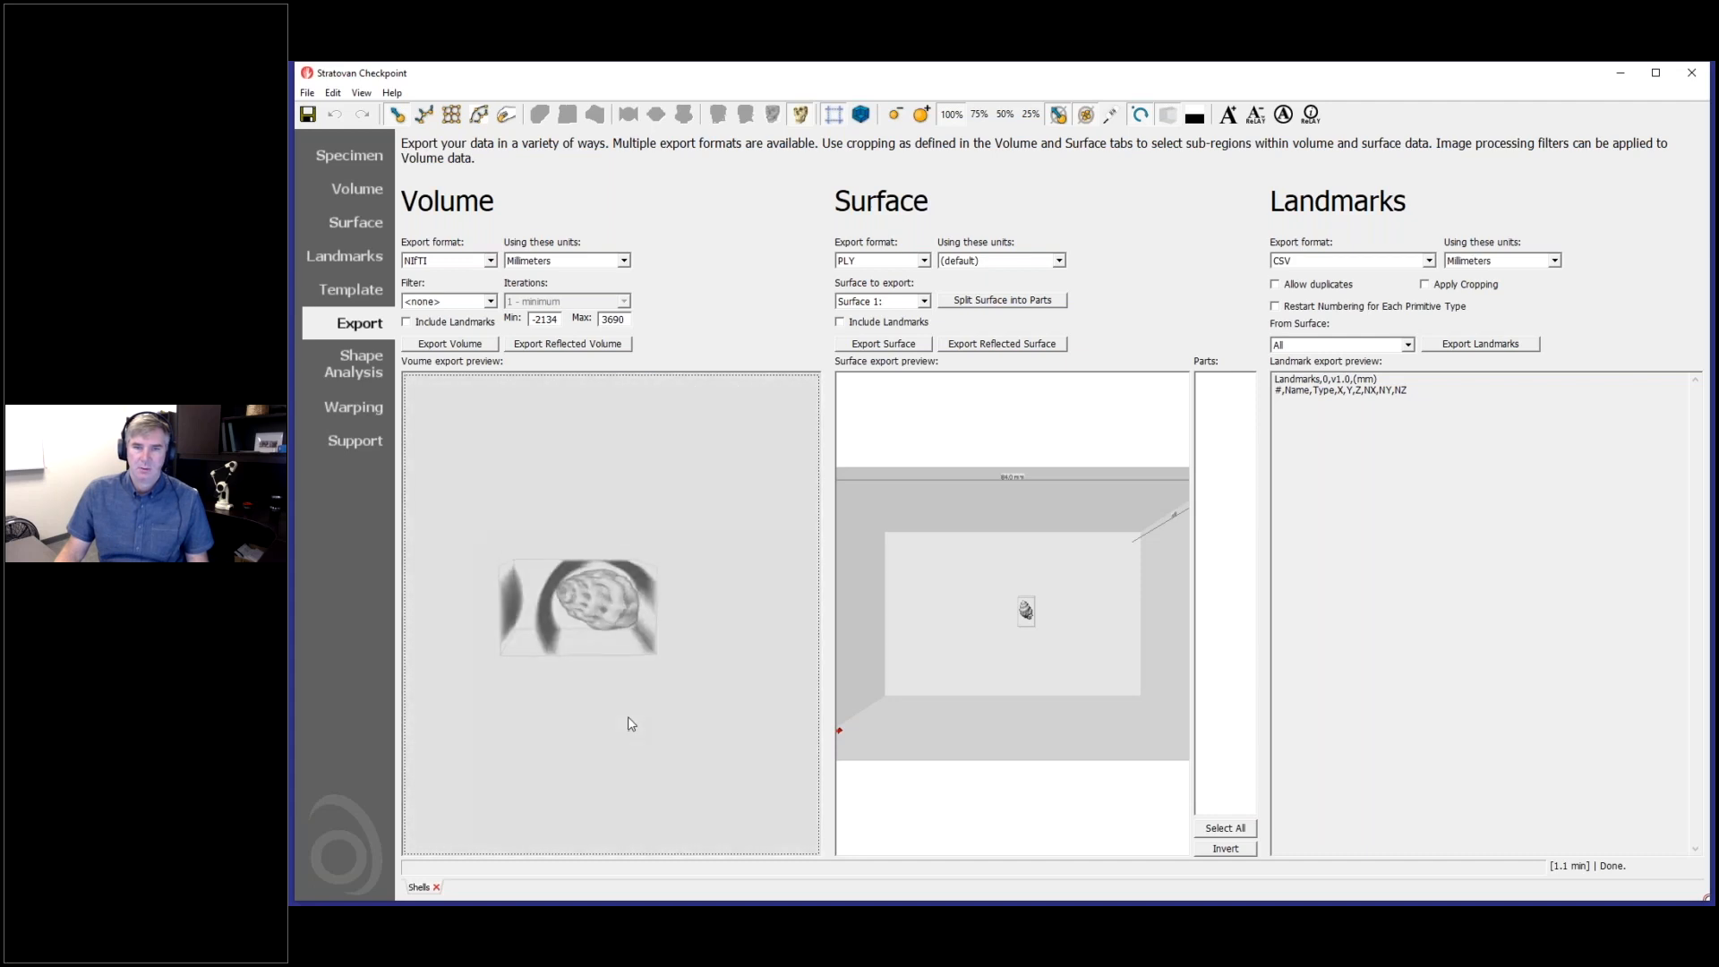
# - Return to the volume view, raise the lower crop boundary in the coronal slice and pull the extended axial boundary back toward the shell
pyautogui.click(337, 189)
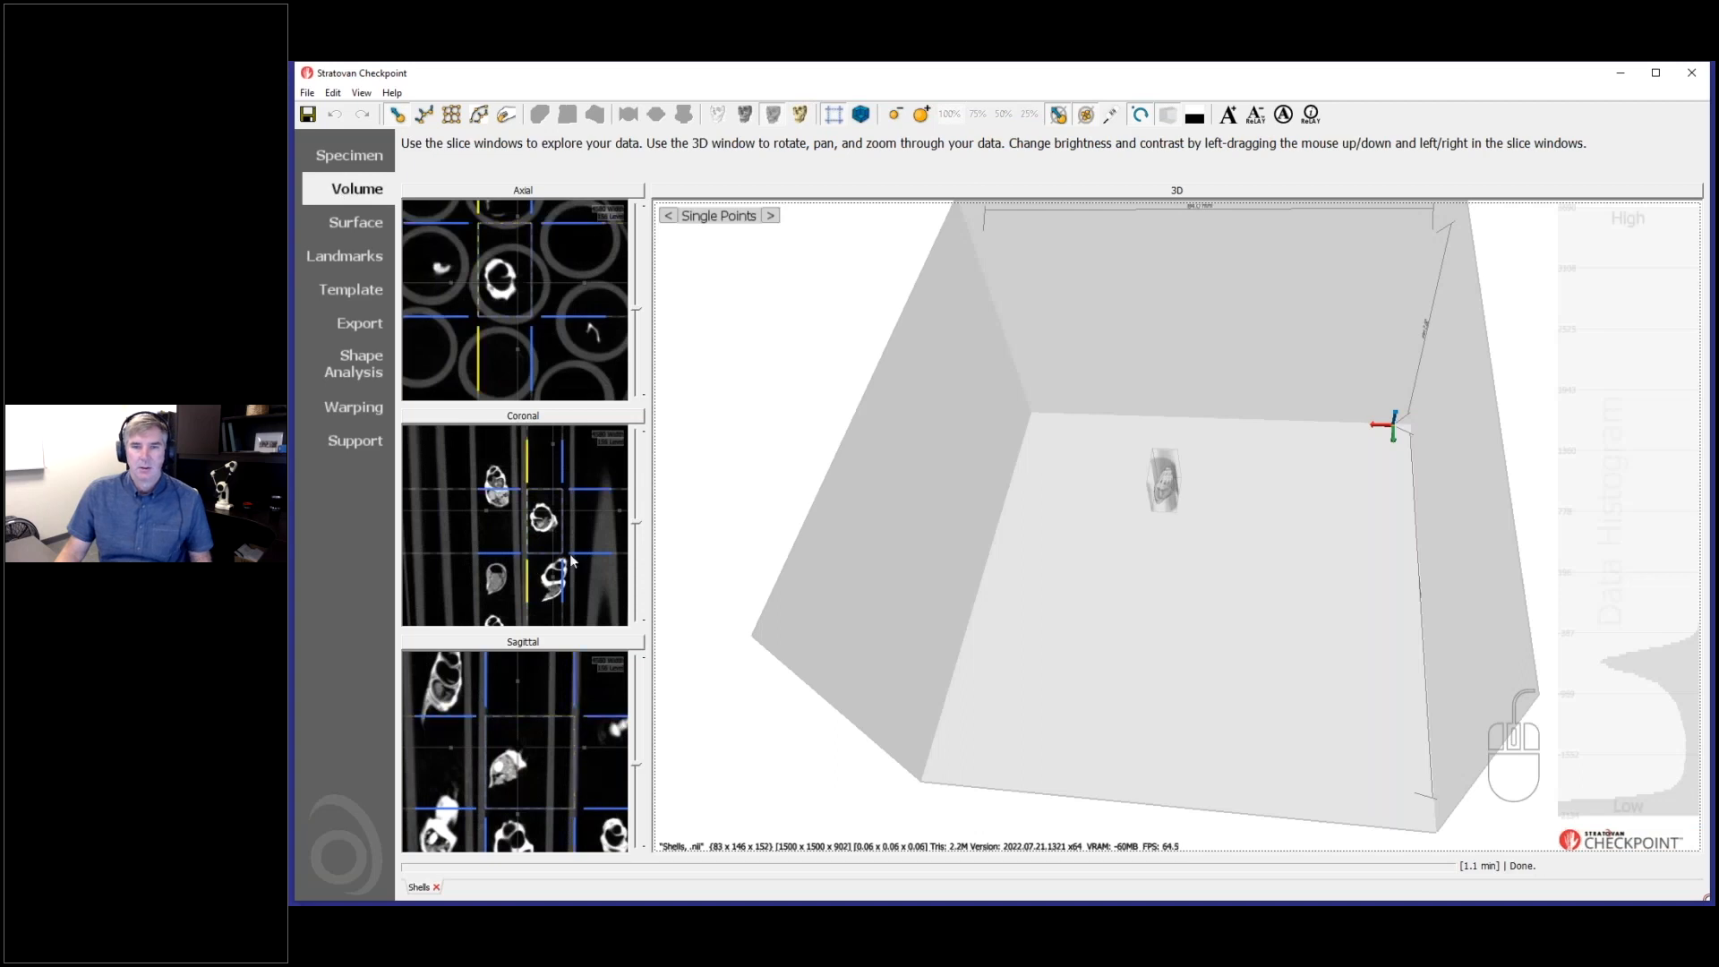
pyautogui.moveTo(597, 552); pyautogui.dragTo(593, 546)
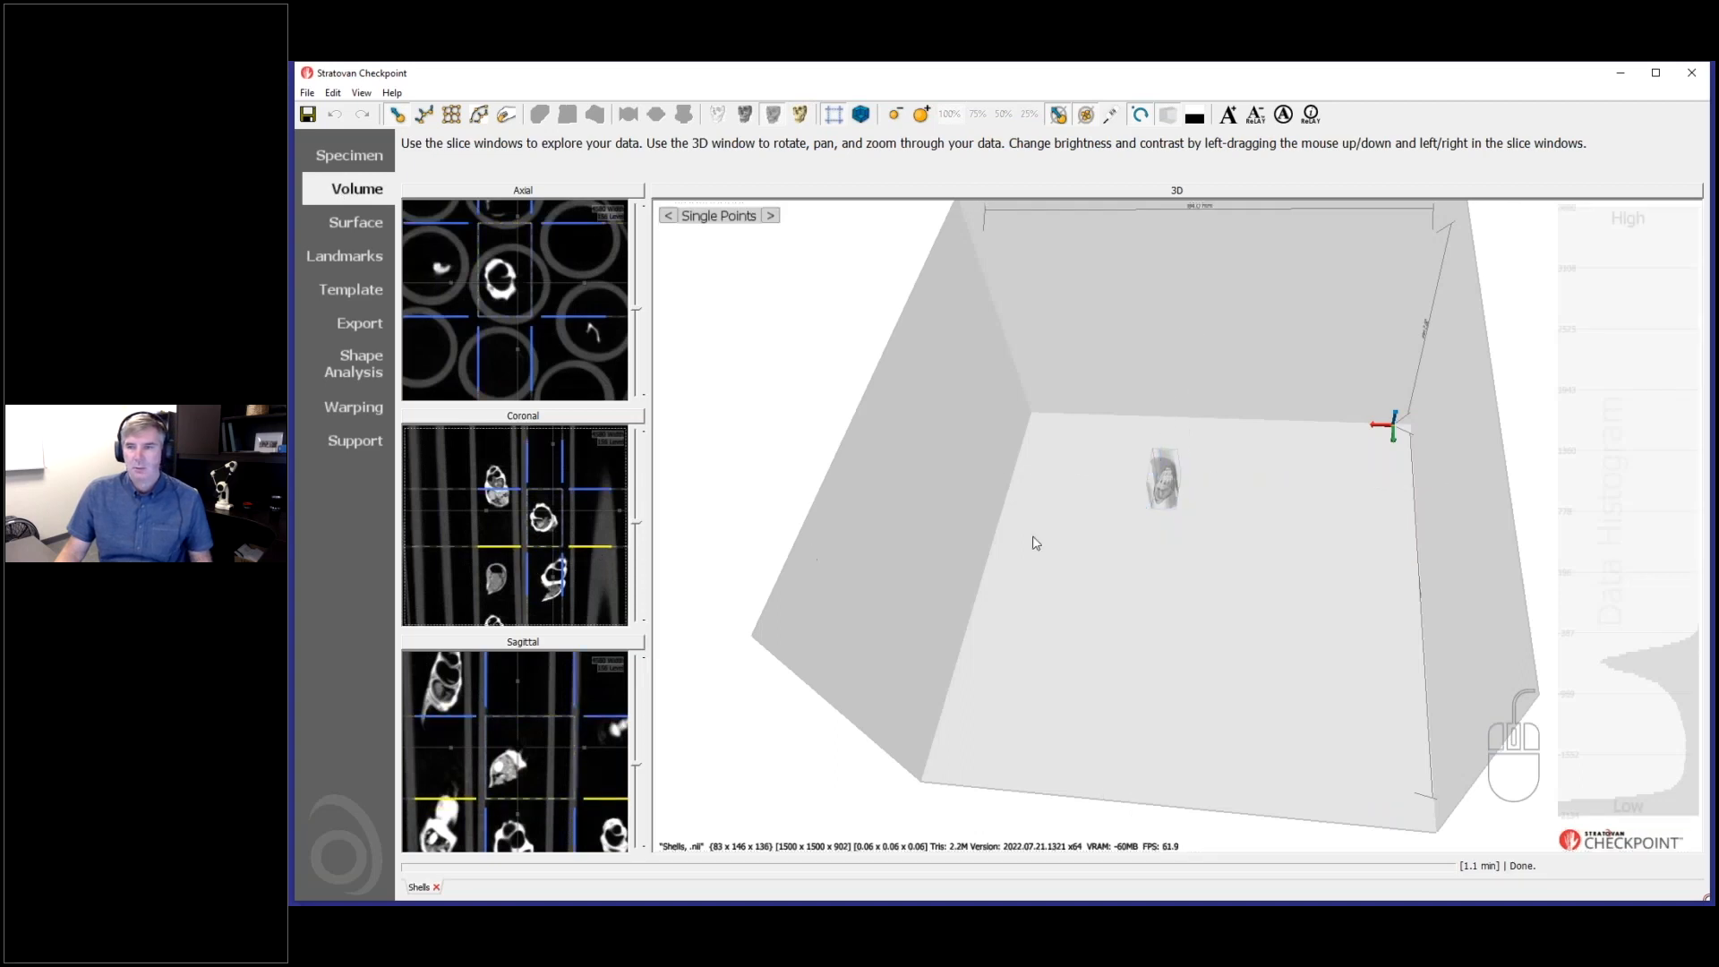
pyautogui.moveTo(1040, 616); pyautogui.dragTo(1048, 618)
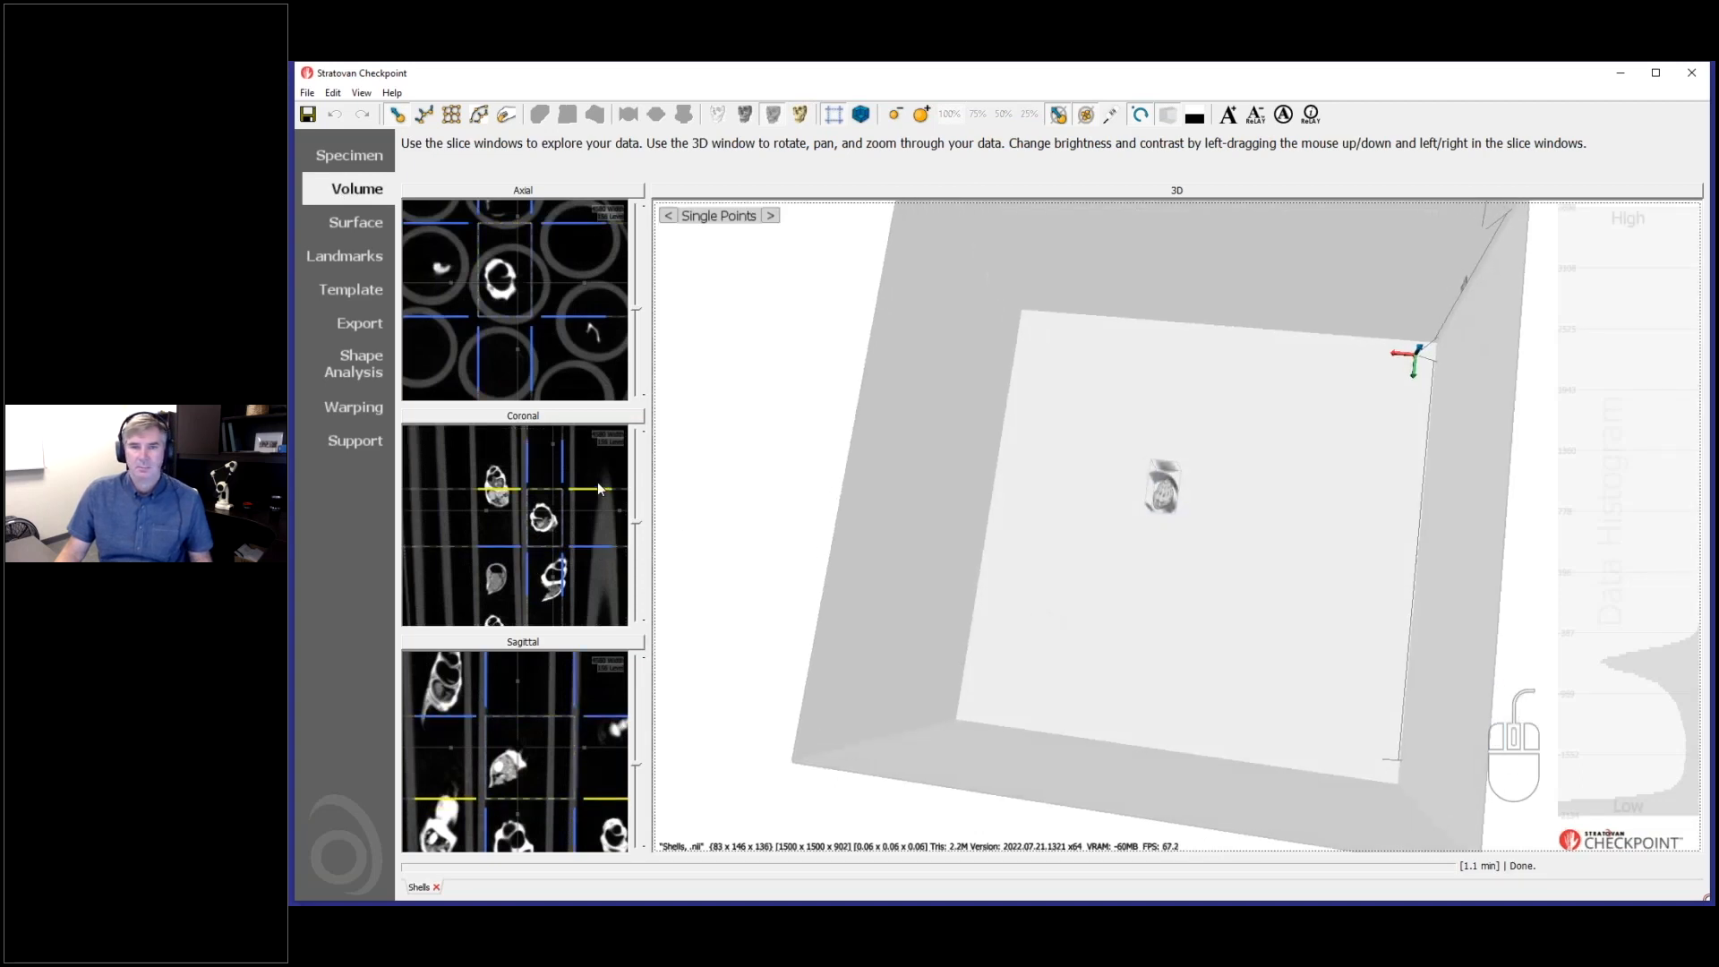
pyautogui.moveTo(558, 224); pyautogui.dragTo(559, 264)
# - In the sagittal view, move the side crop boundary outward to the tube wall and check the slices for the complete shell
pyautogui.doubleClick(580, 685)
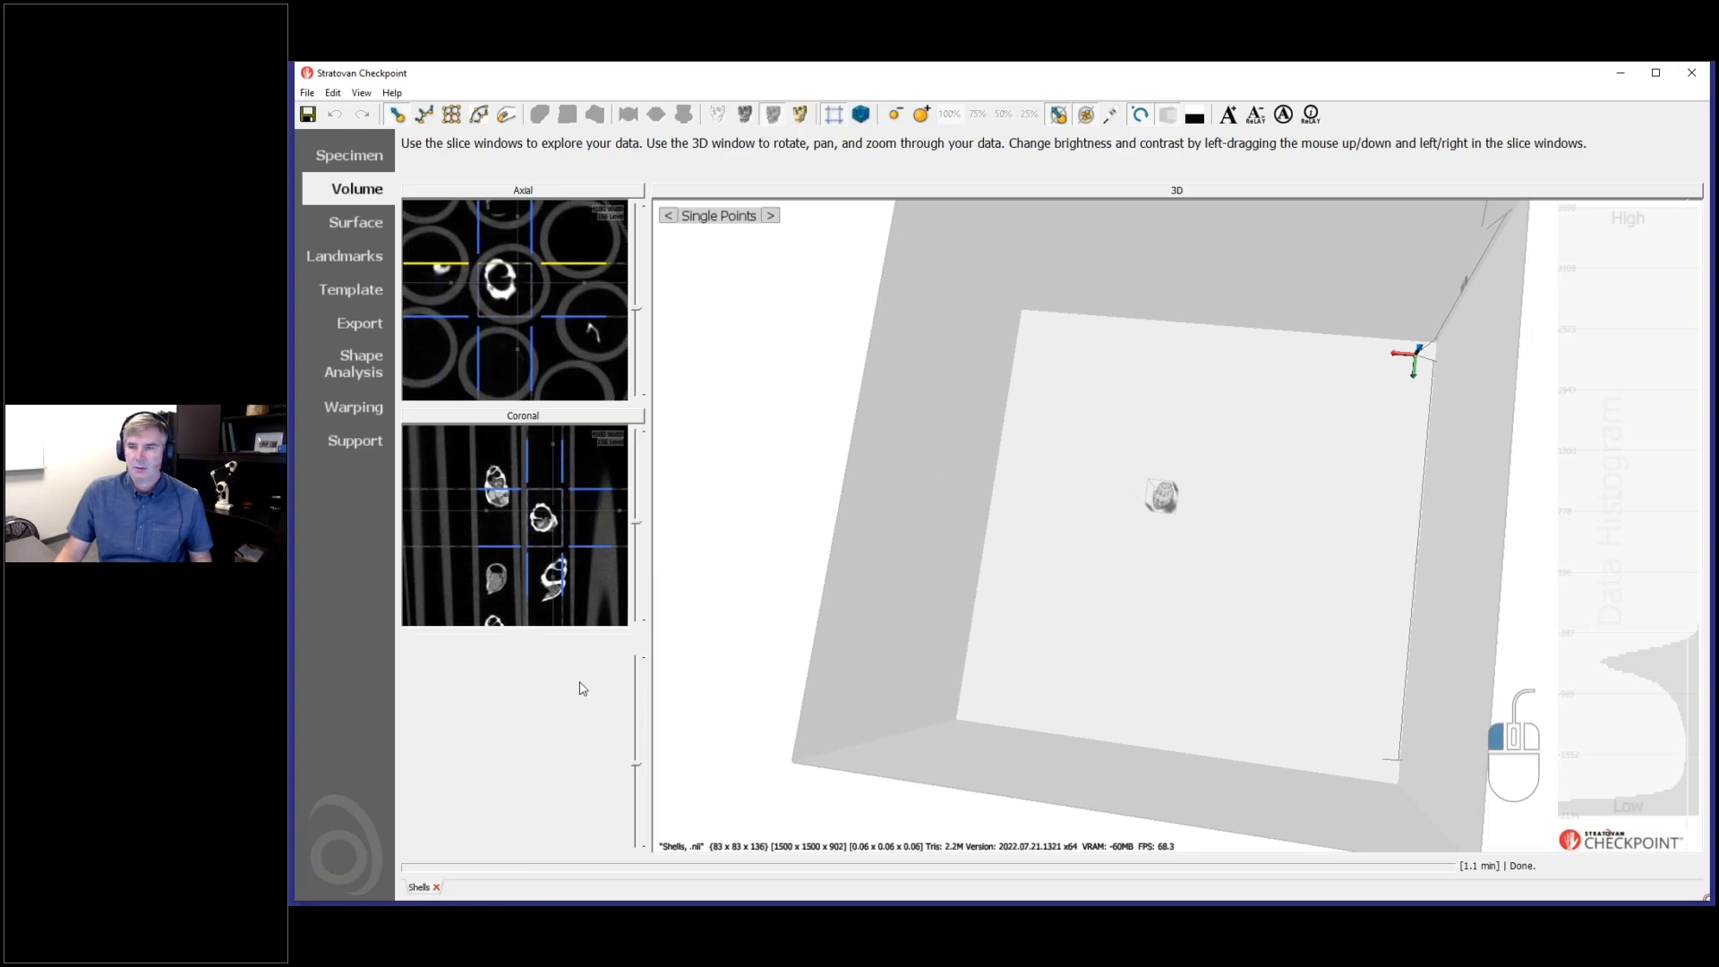
pyautogui.scroll(-3, 1270, 637)
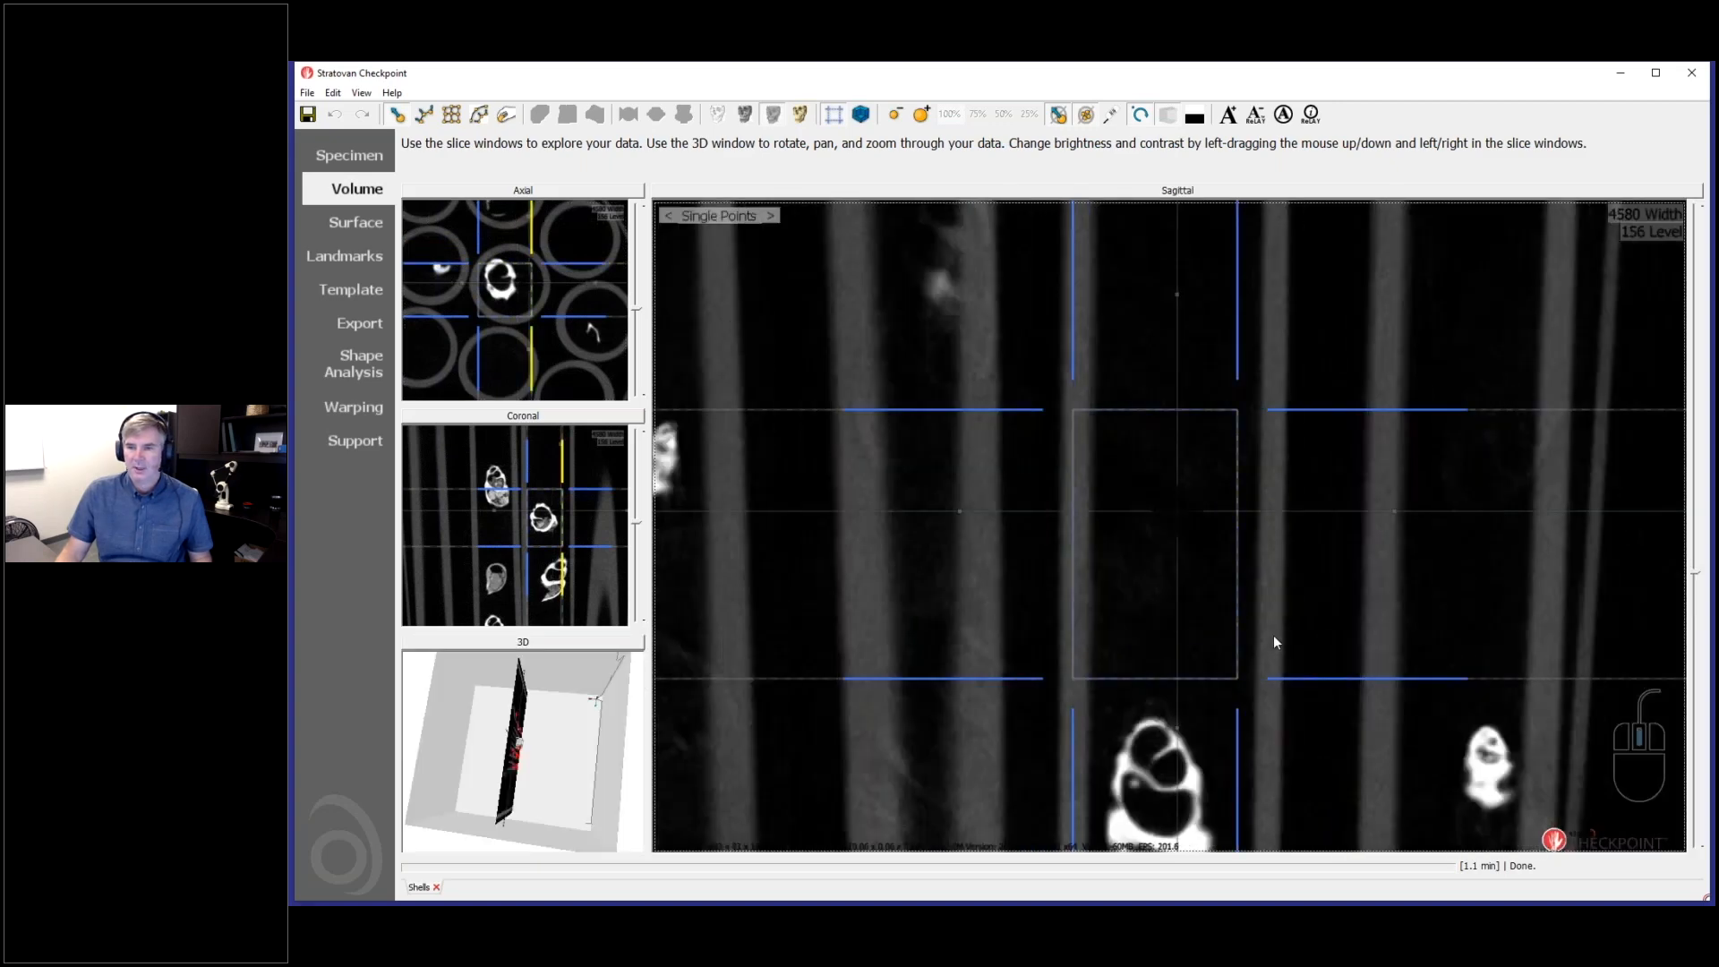
pyautogui.moveTo(1239, 616); pyautogui.dragTo(1284, 640)
pyautogui.scroll(-3, 1311, 632)
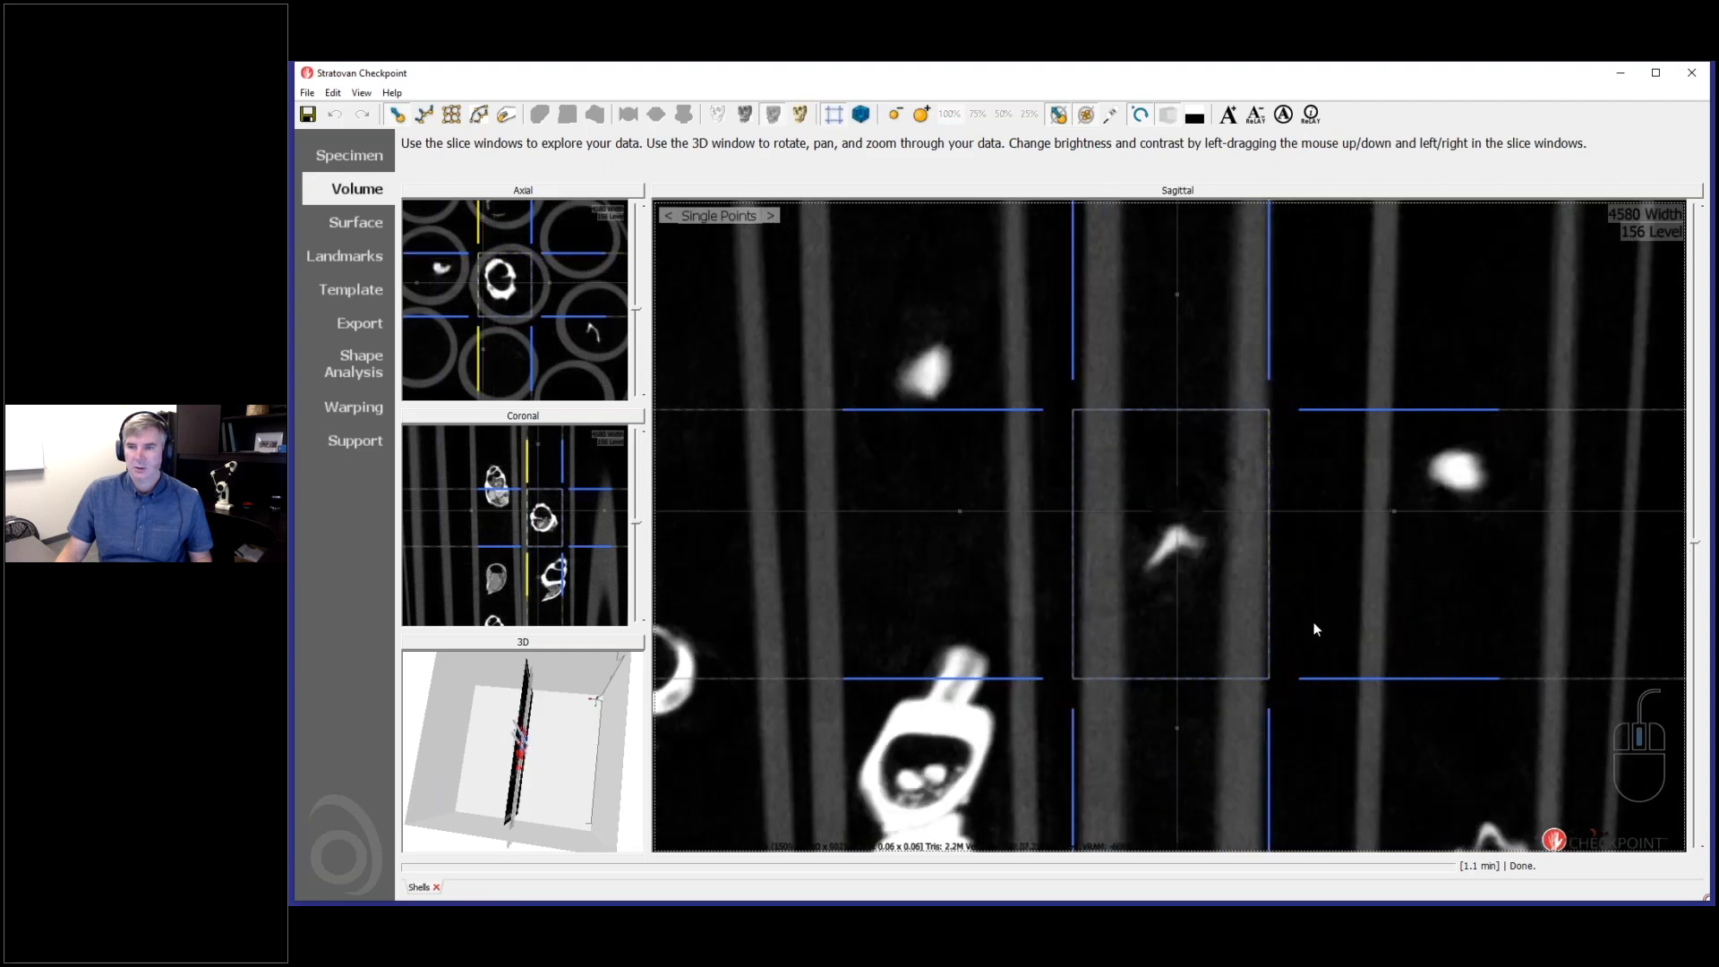
# - Examine the cropped shell up close in the 3D view and in the volume export preview
pyautogui.click(610, 651)
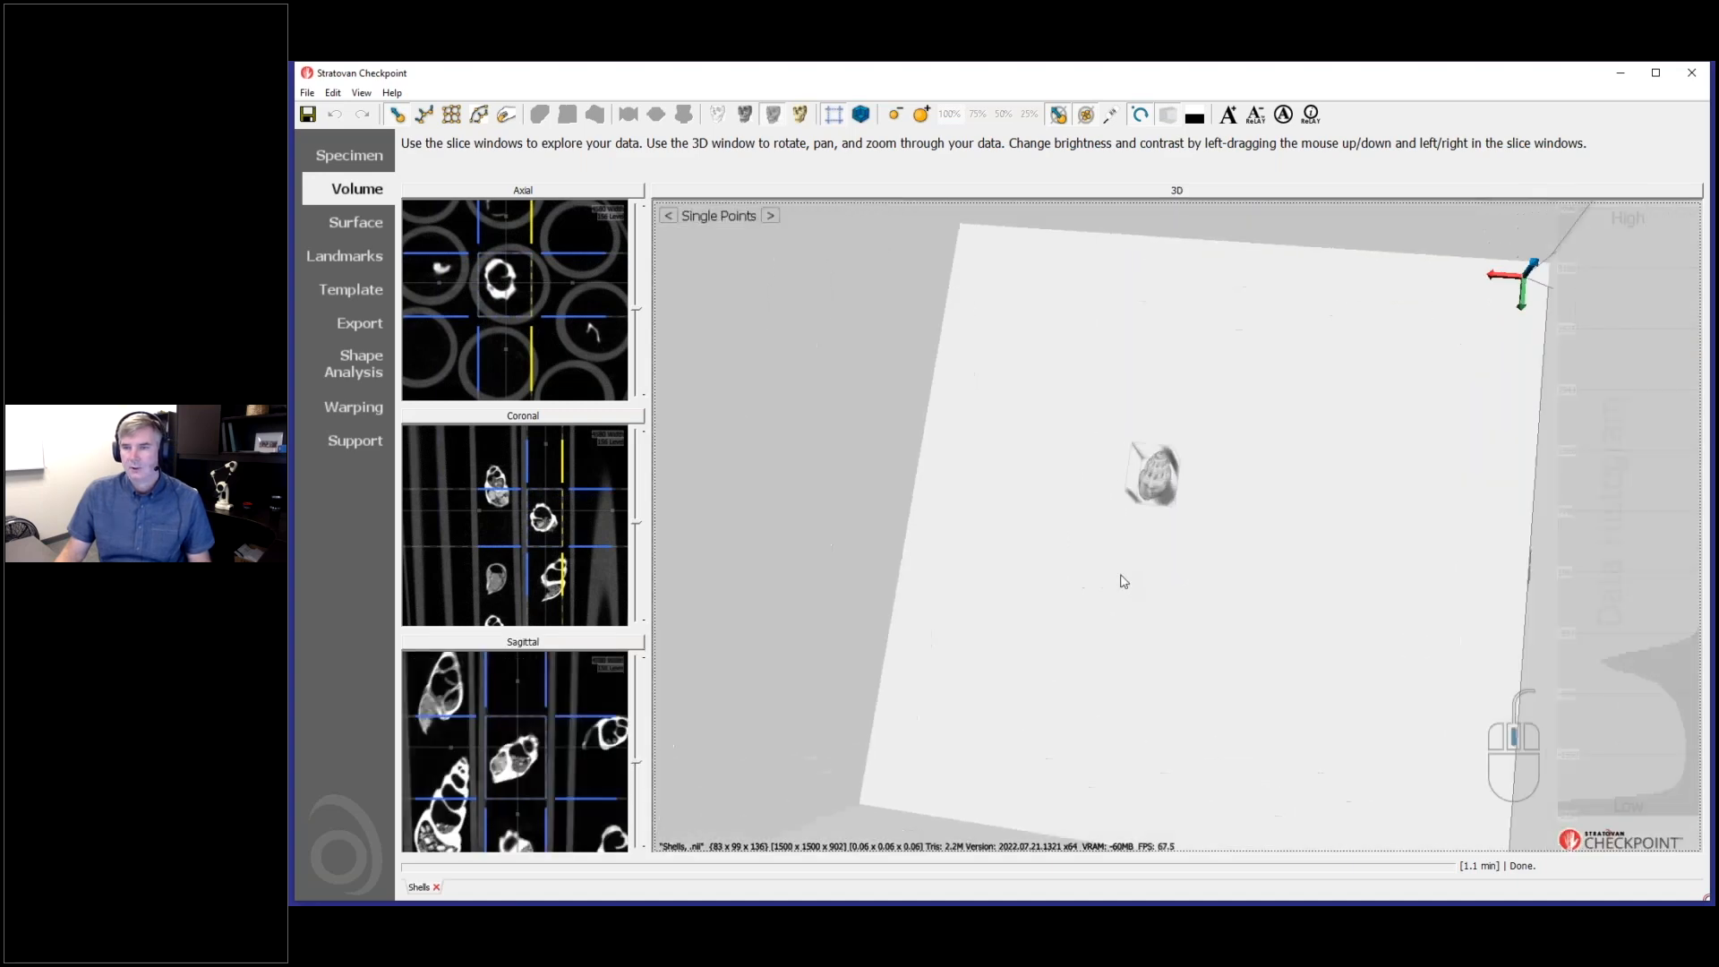
pyautogui.moveTo(1132, 571); pyautogui.dragTo(1175, 536)
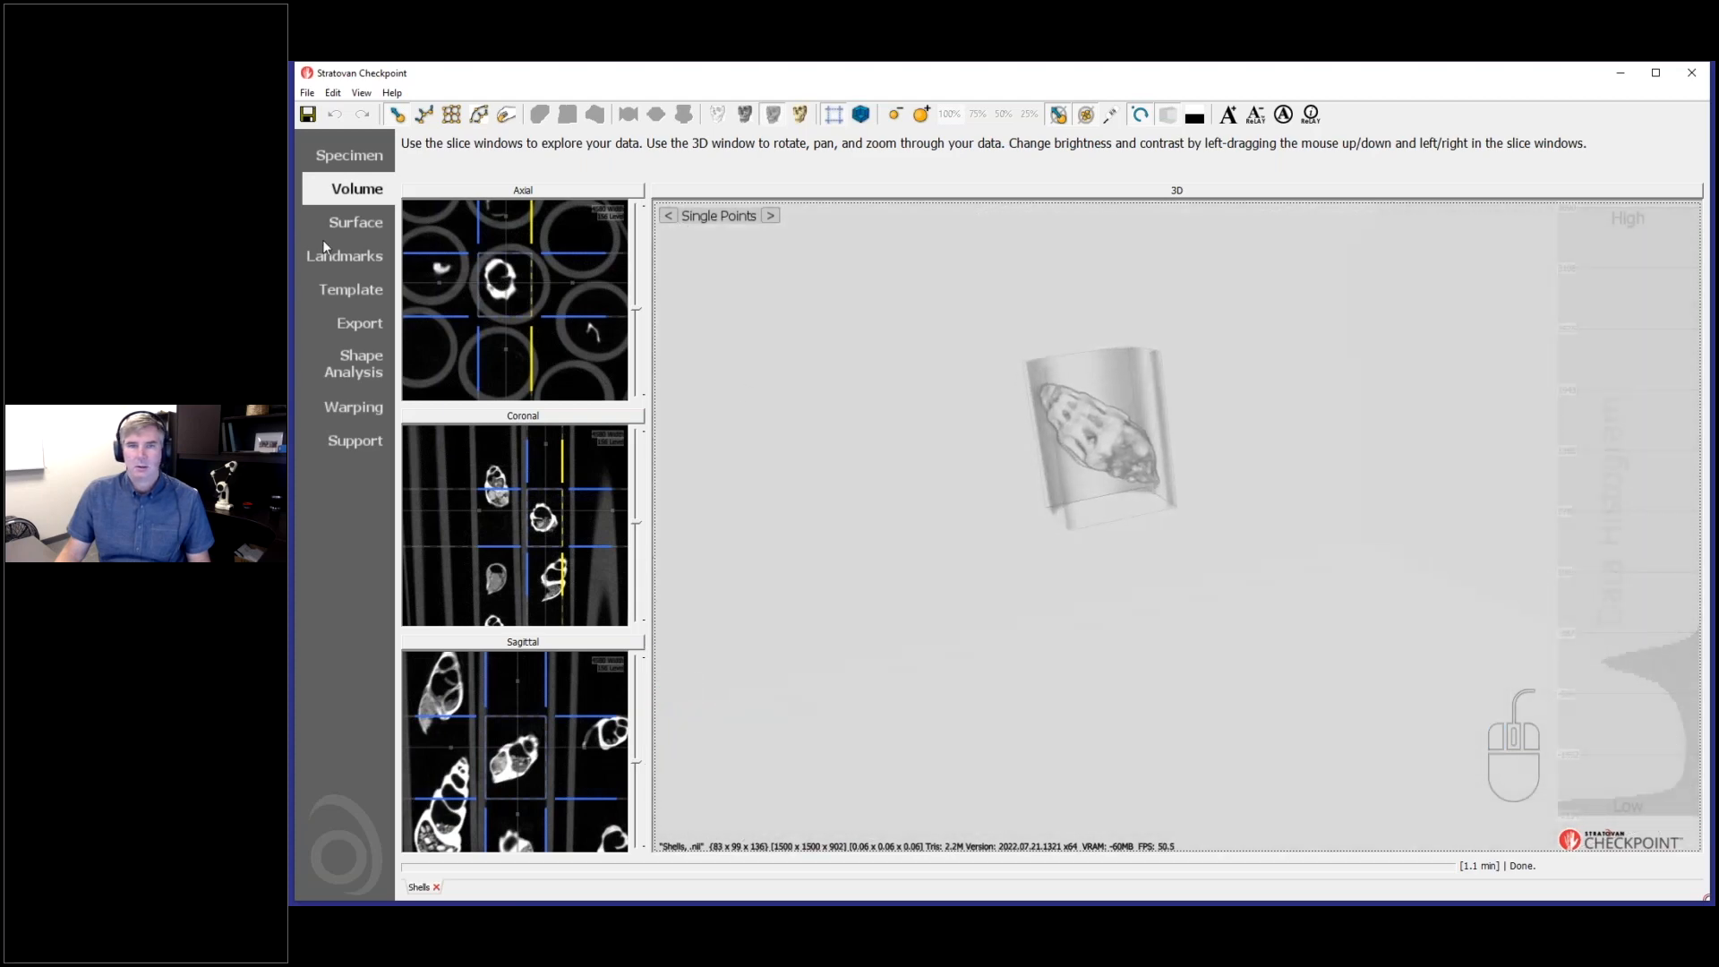
pyautogui.click(356, 324)
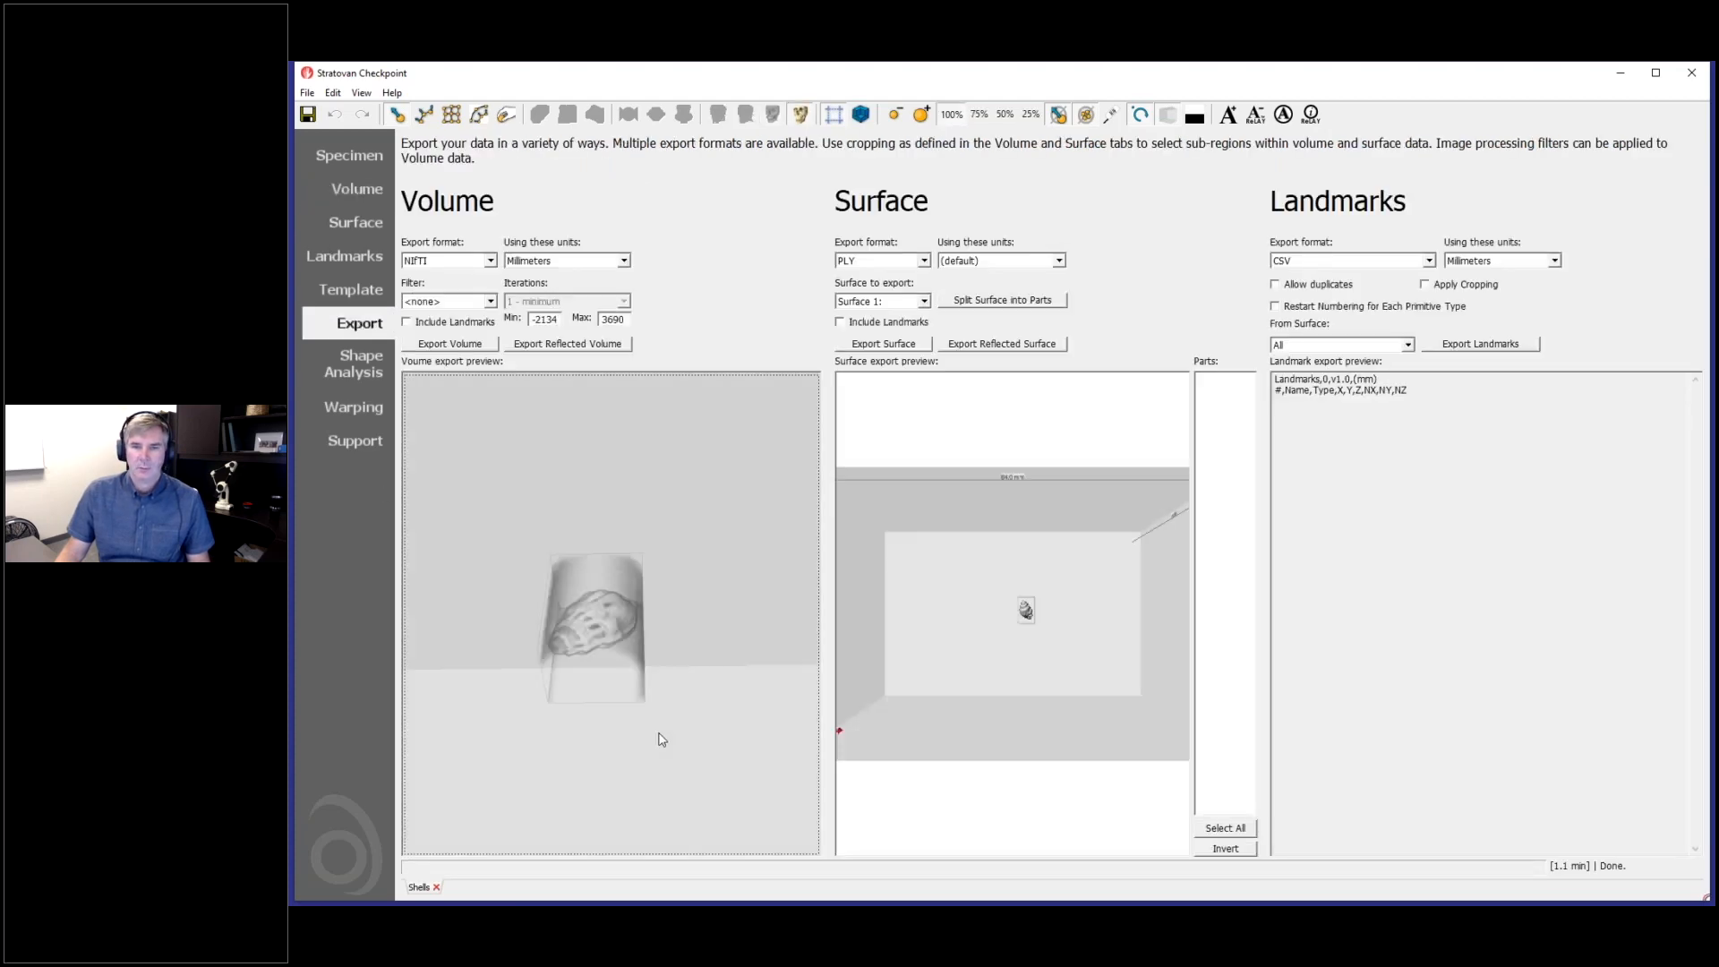
# - Export the cropped single-shell volume in NIfTI format with millimetre units, saving it as Shells_a.nii
pyautogui.moveTo(649, 638); pyautogui.dragTo(634, 409)
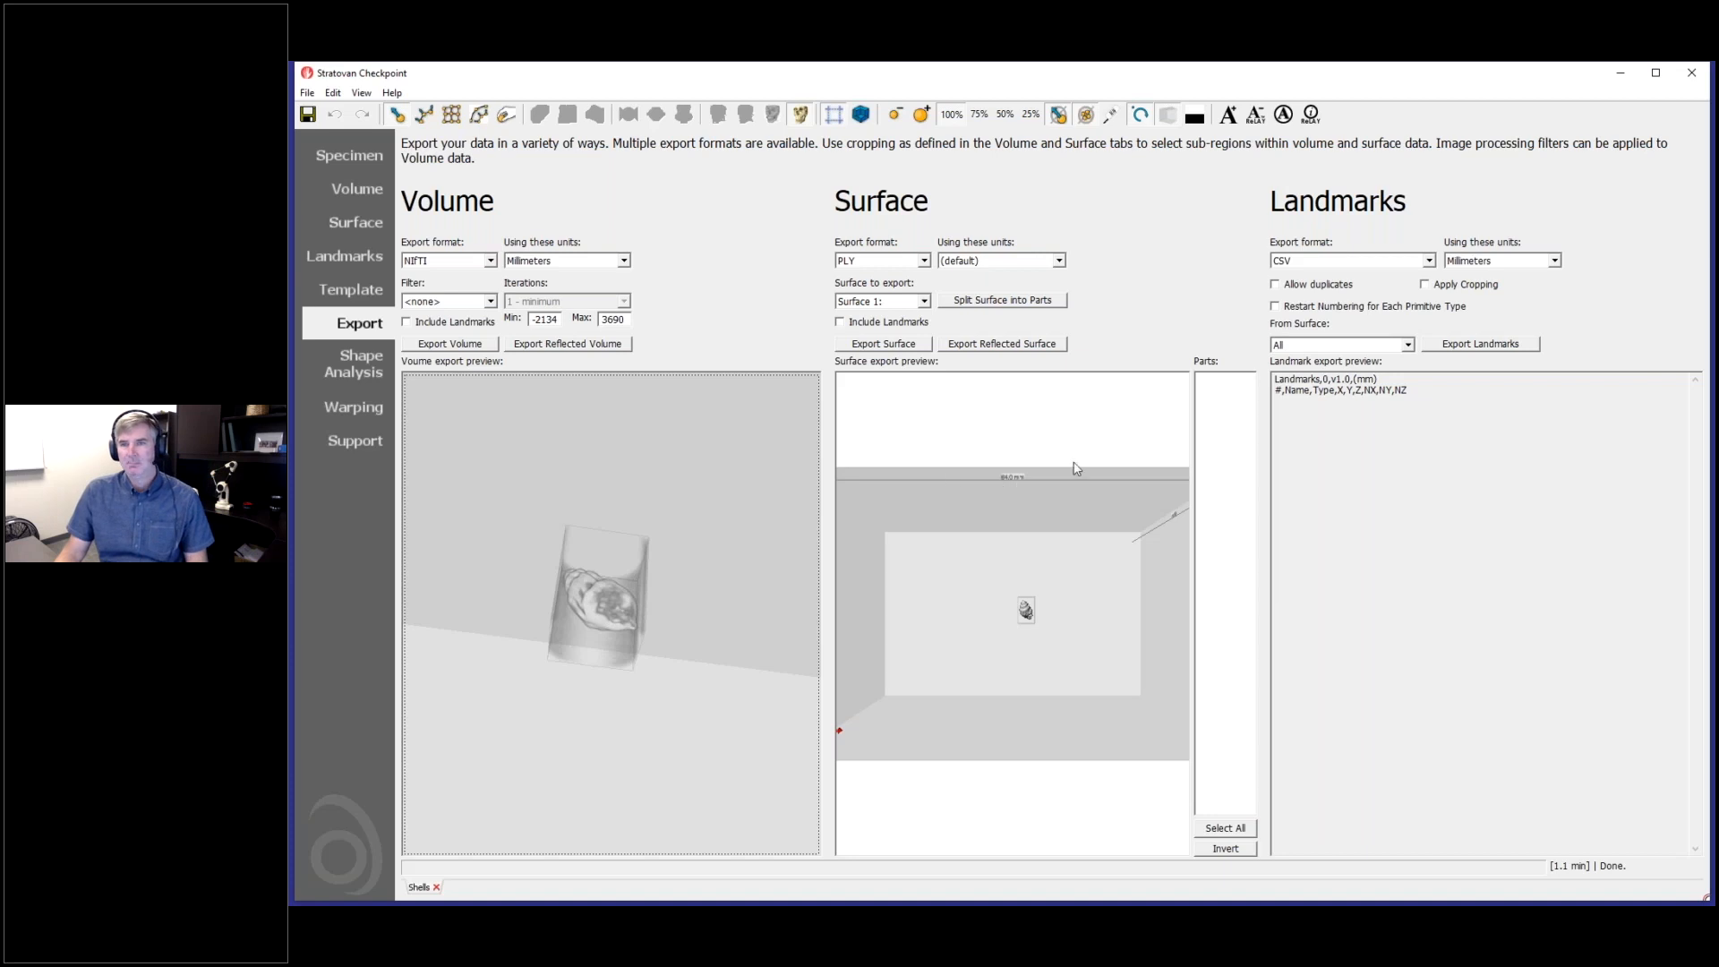
pyautogui.scroll(6, 1041, 573)
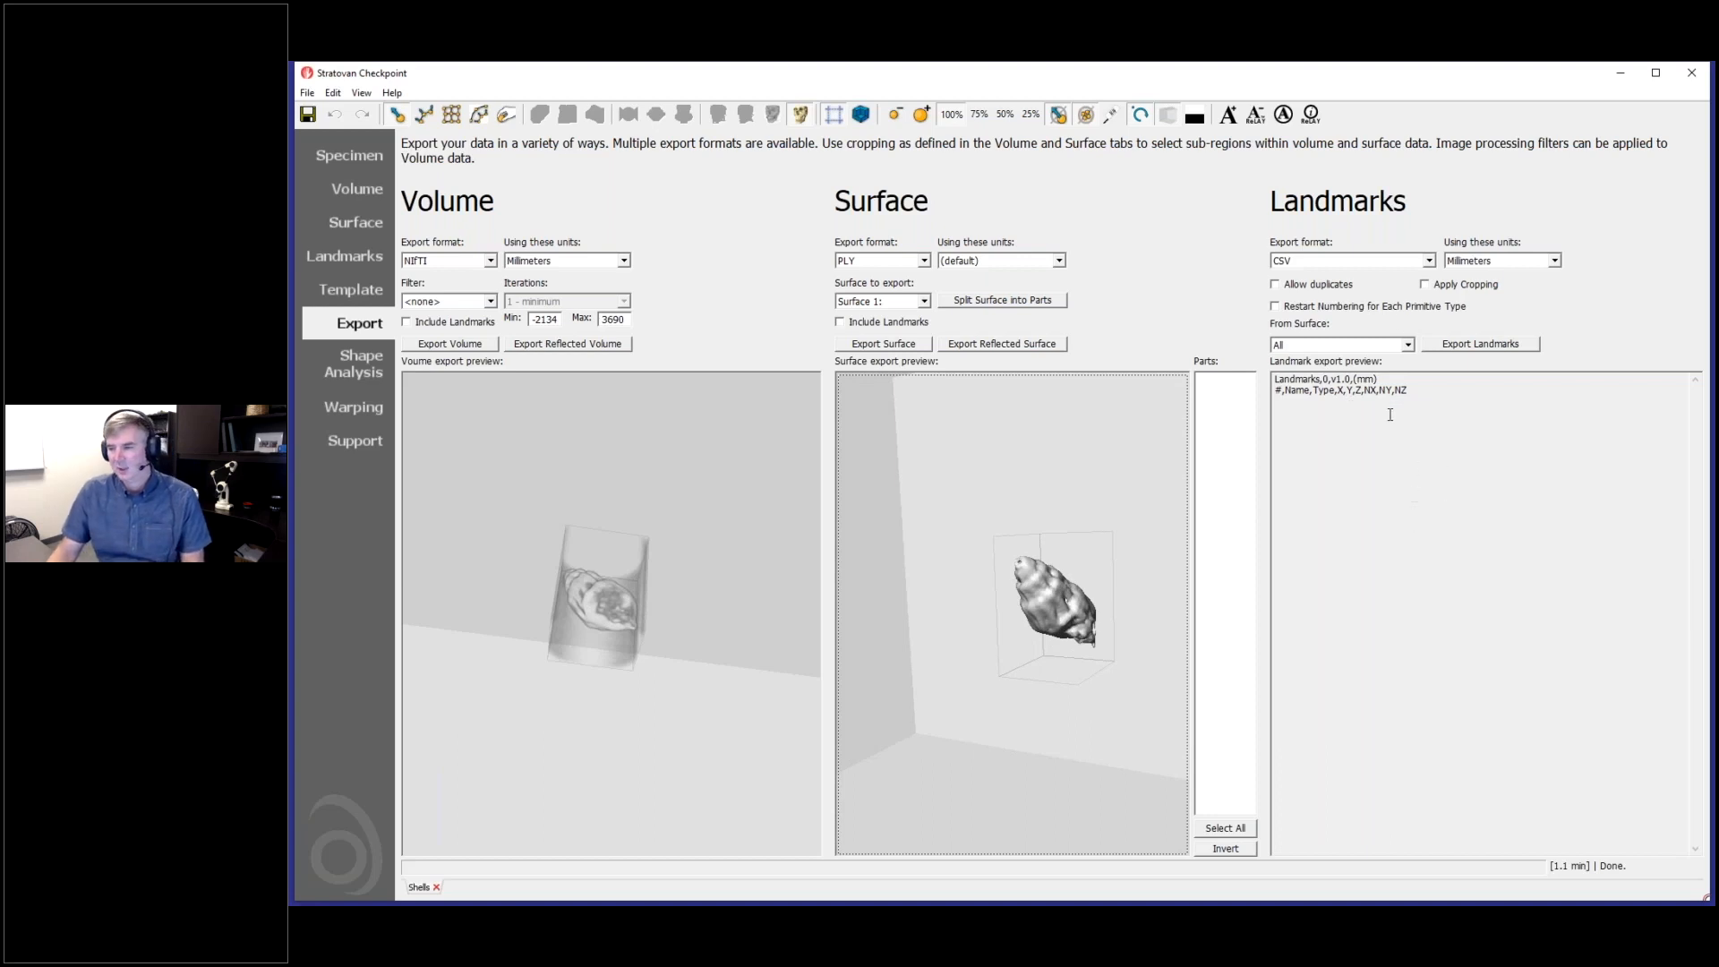
pyautogui.moveTo(597, 632); pyautogui.dragTo(603, 719)
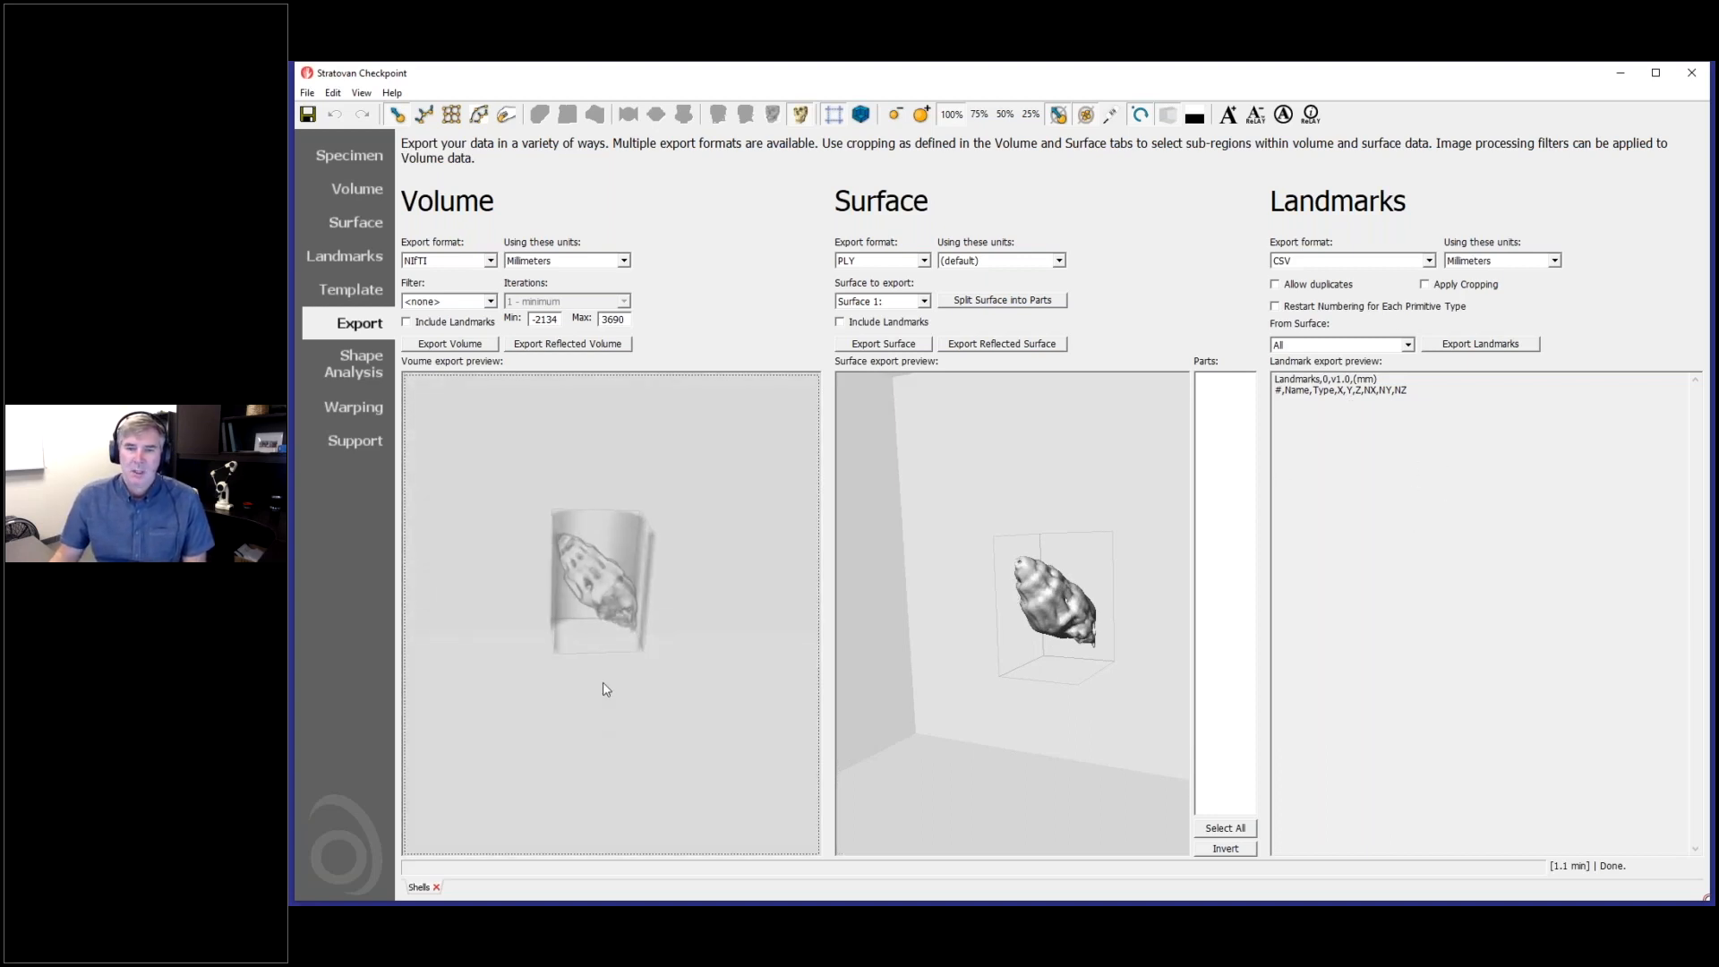
pyautogui.click(462, 349)
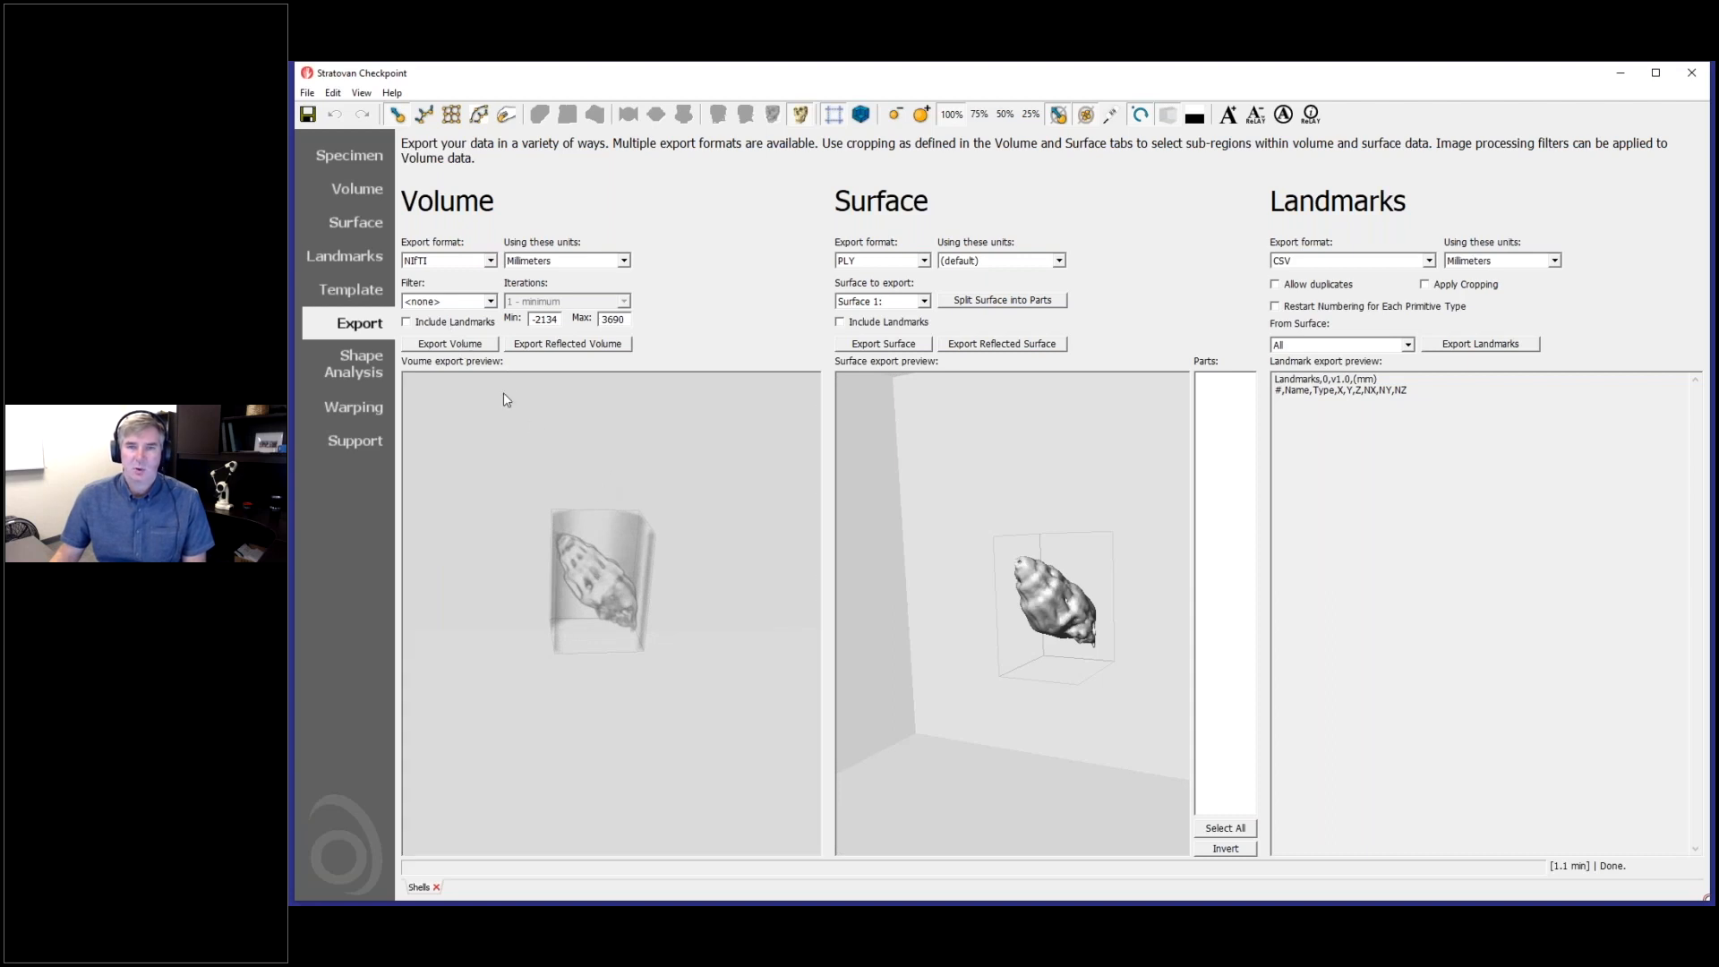
pyautogui.click(474, 230)
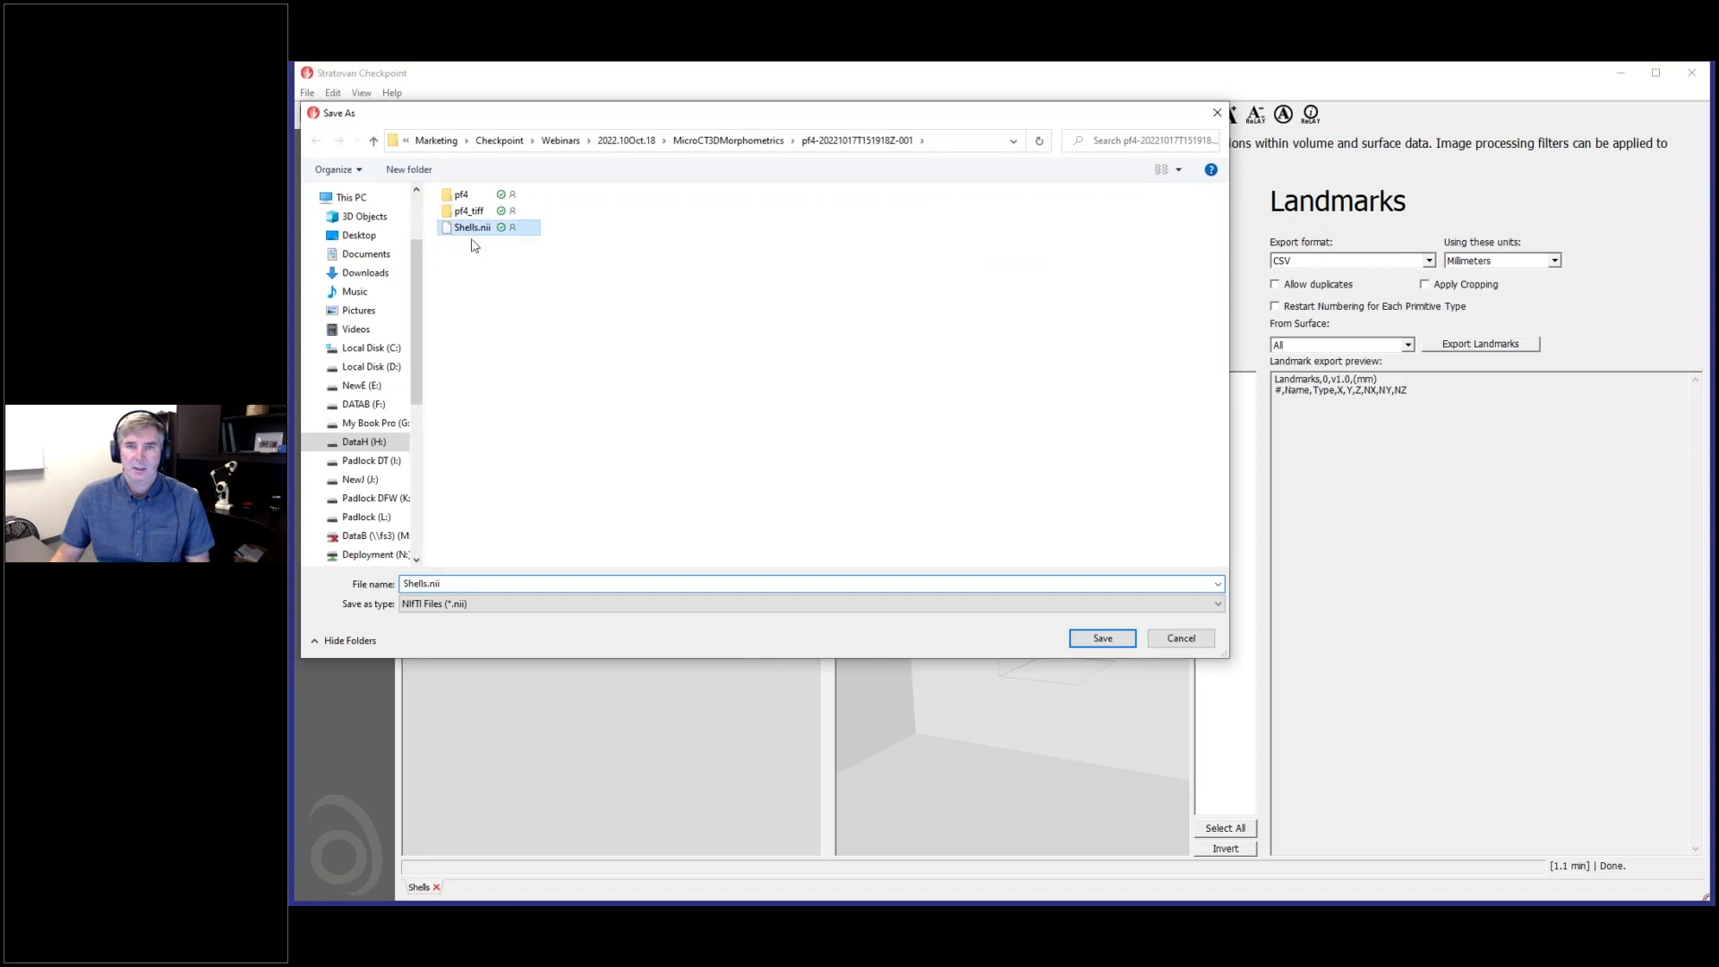
pyautogui.click(425, 585)
pyautogui.click(424, 584)
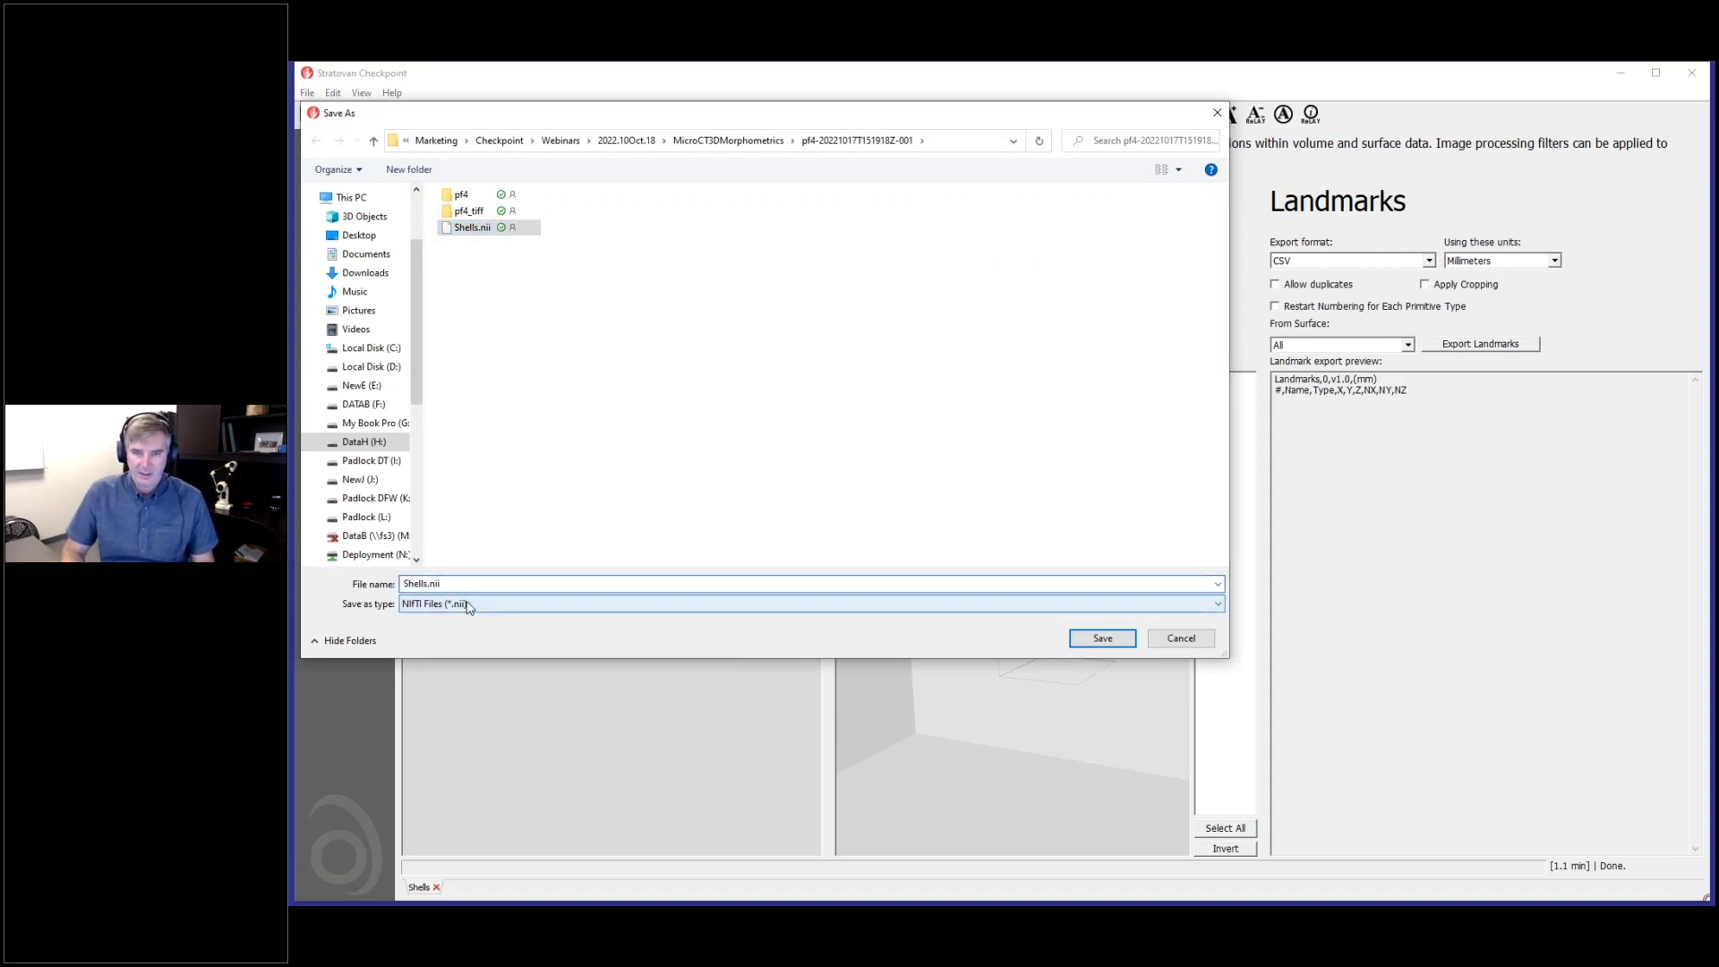
pyautogui.write('-')
pyautogui.write('A')
pyautogui.click(1102, 639)
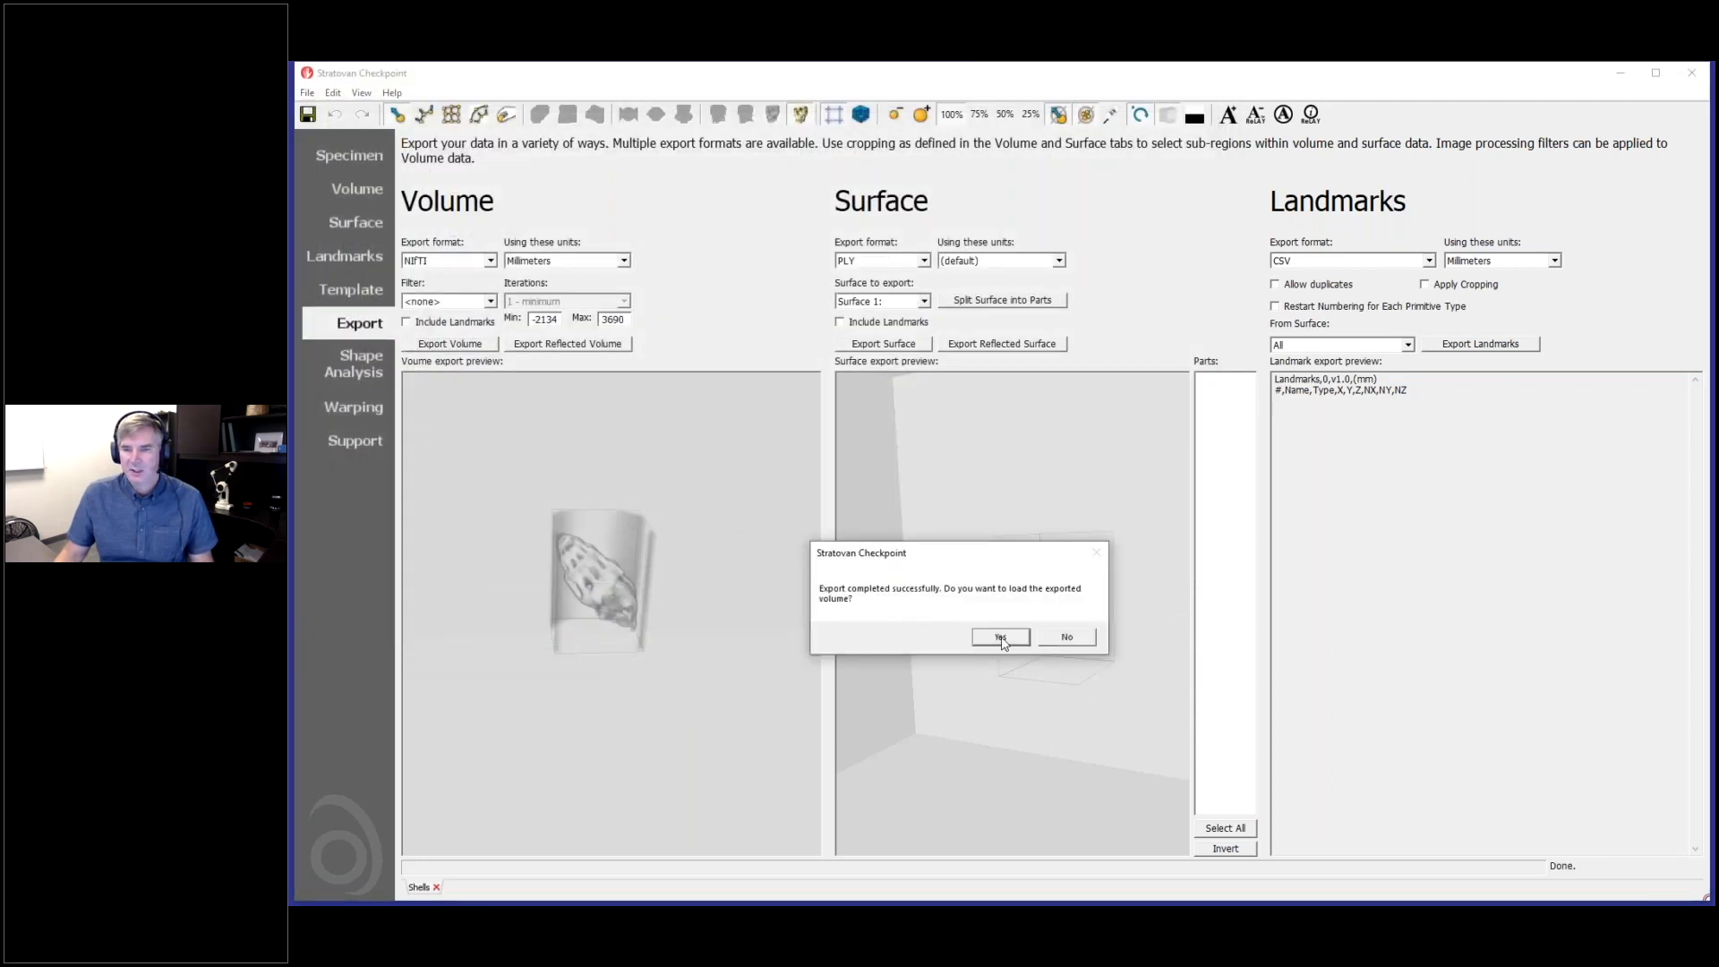
# - Load the exported volume and examine the isolated shell in its slices, 3D volume rendering and surface view
pyautogui.click(1001, 637)
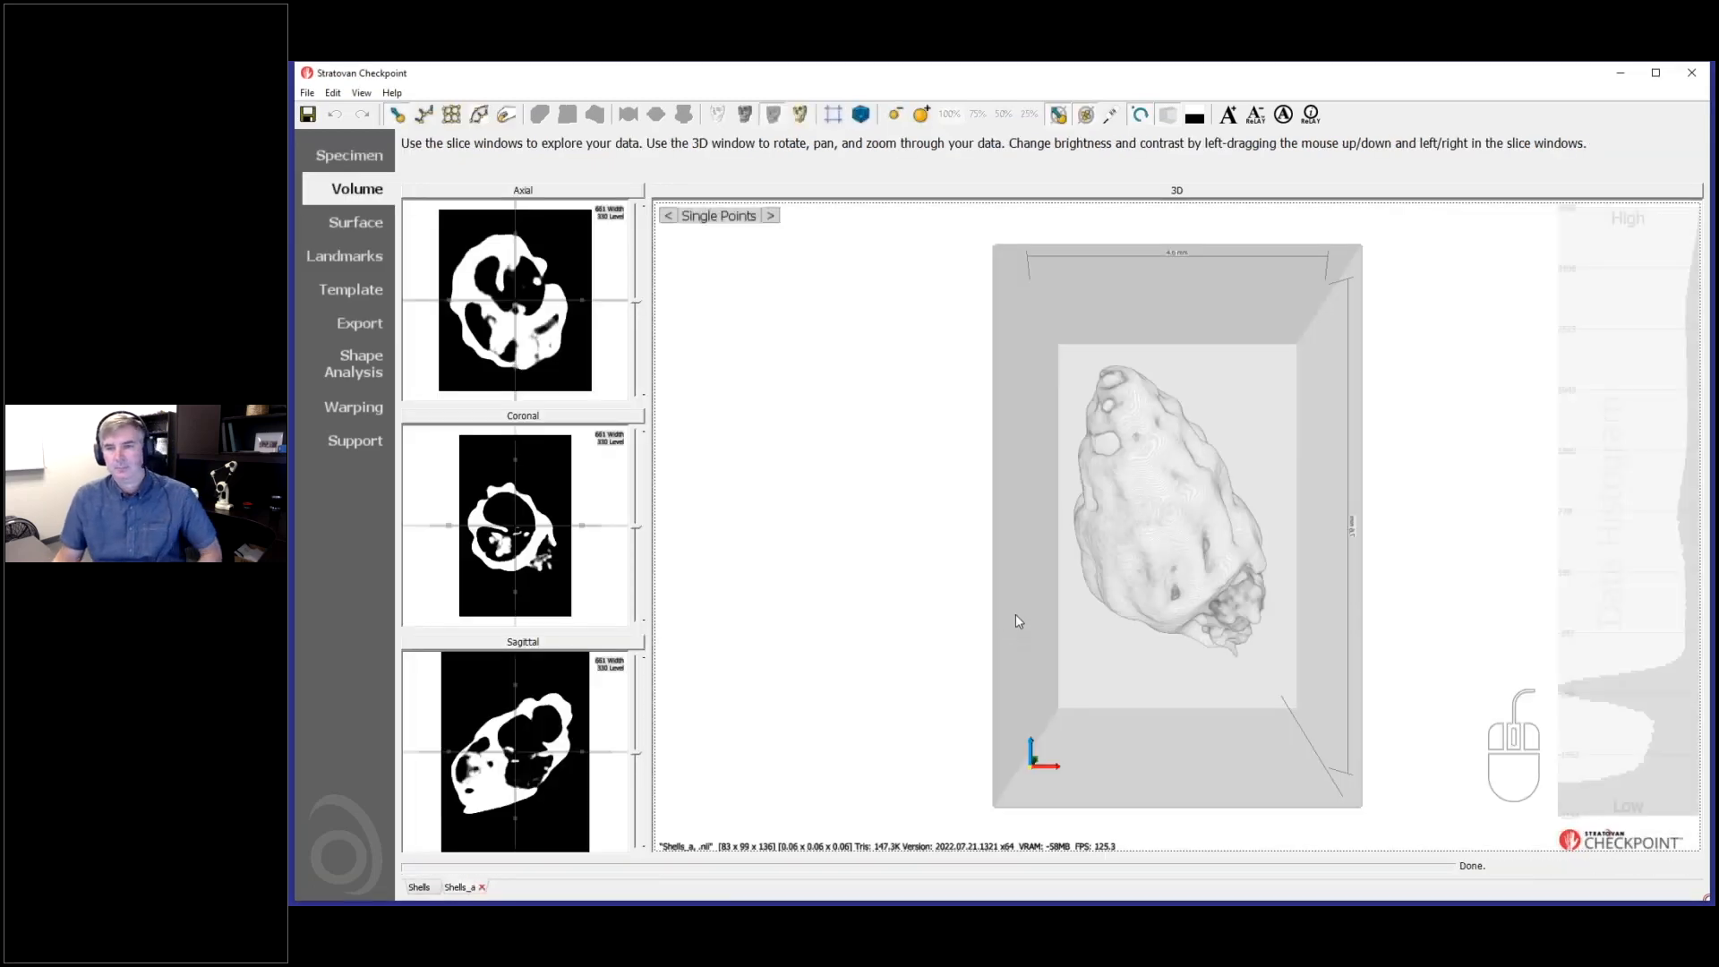
pyautogui.moveTo(1015, 618); pyautogui.dragTo(743, 401)
pyautogui.moveTo(552, 260)
pyautogui.mouseDown()
pyautogui.moveTo(595, 278)
pyautogui.moveTo(561, 266)
pyautogui.mouseUp()
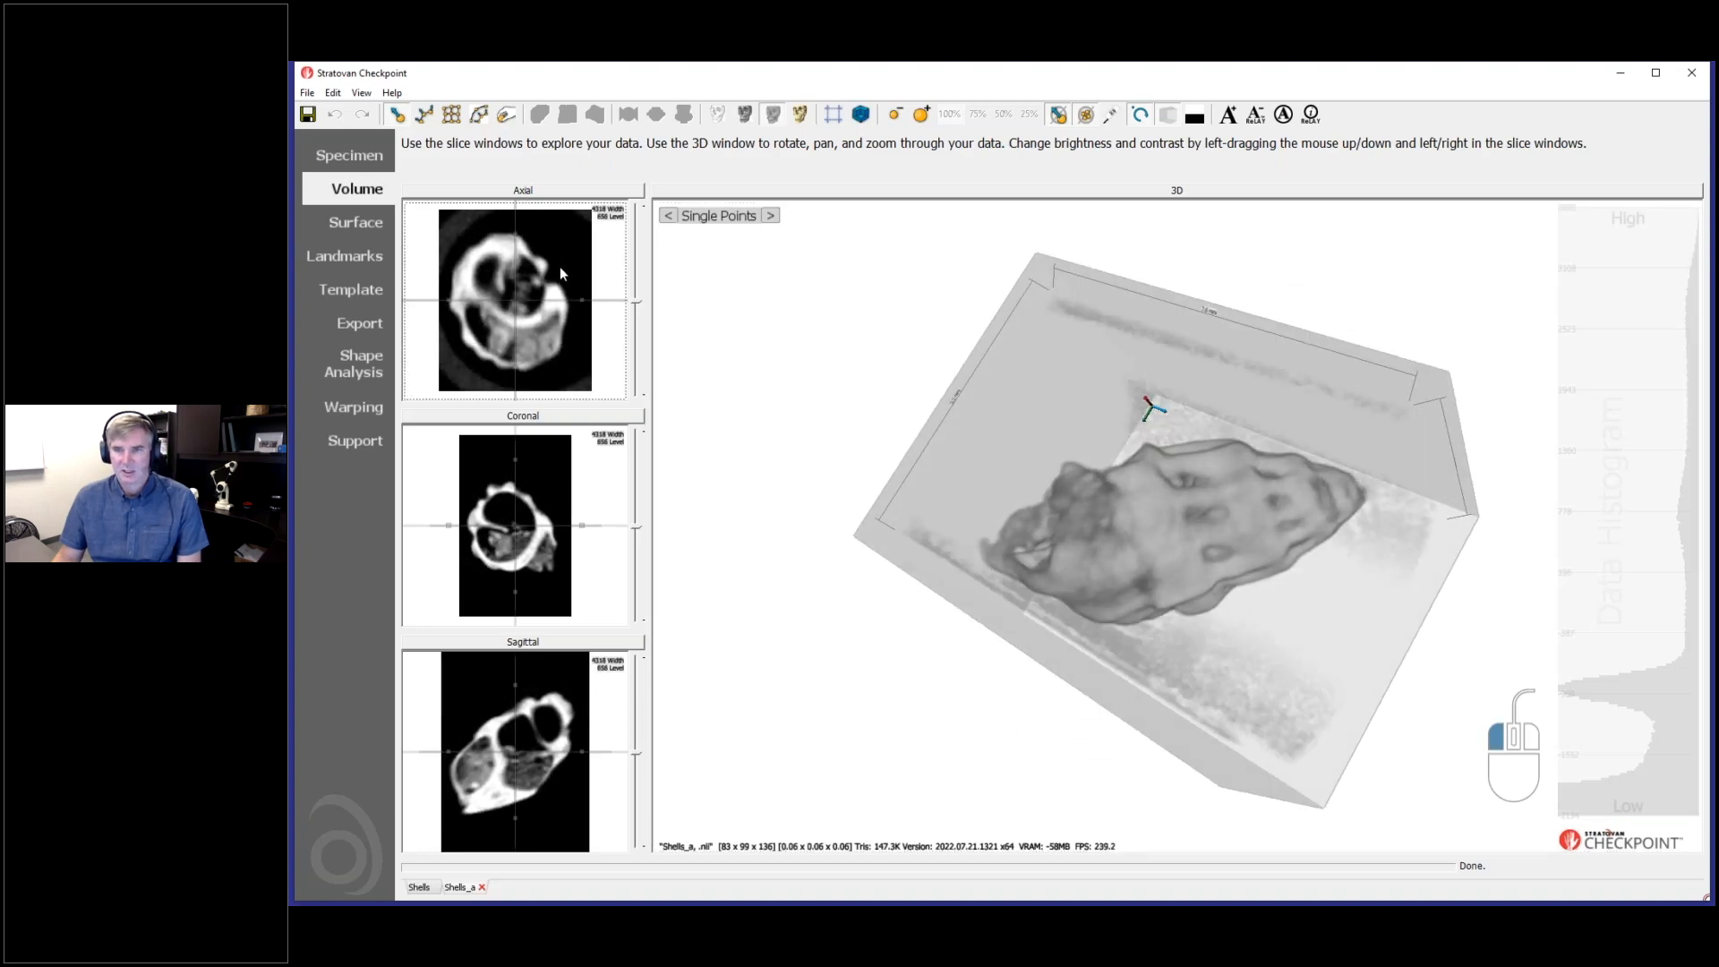
pyautogui.click(356, 223)
pyautogui.moveTo(1057, 523); pyautogui.dragTo(1010, 564)
pyautogui.click(356, 189)
pyautogui.moveTo(920, 484); pyautogui.dragTo(1028, 639)
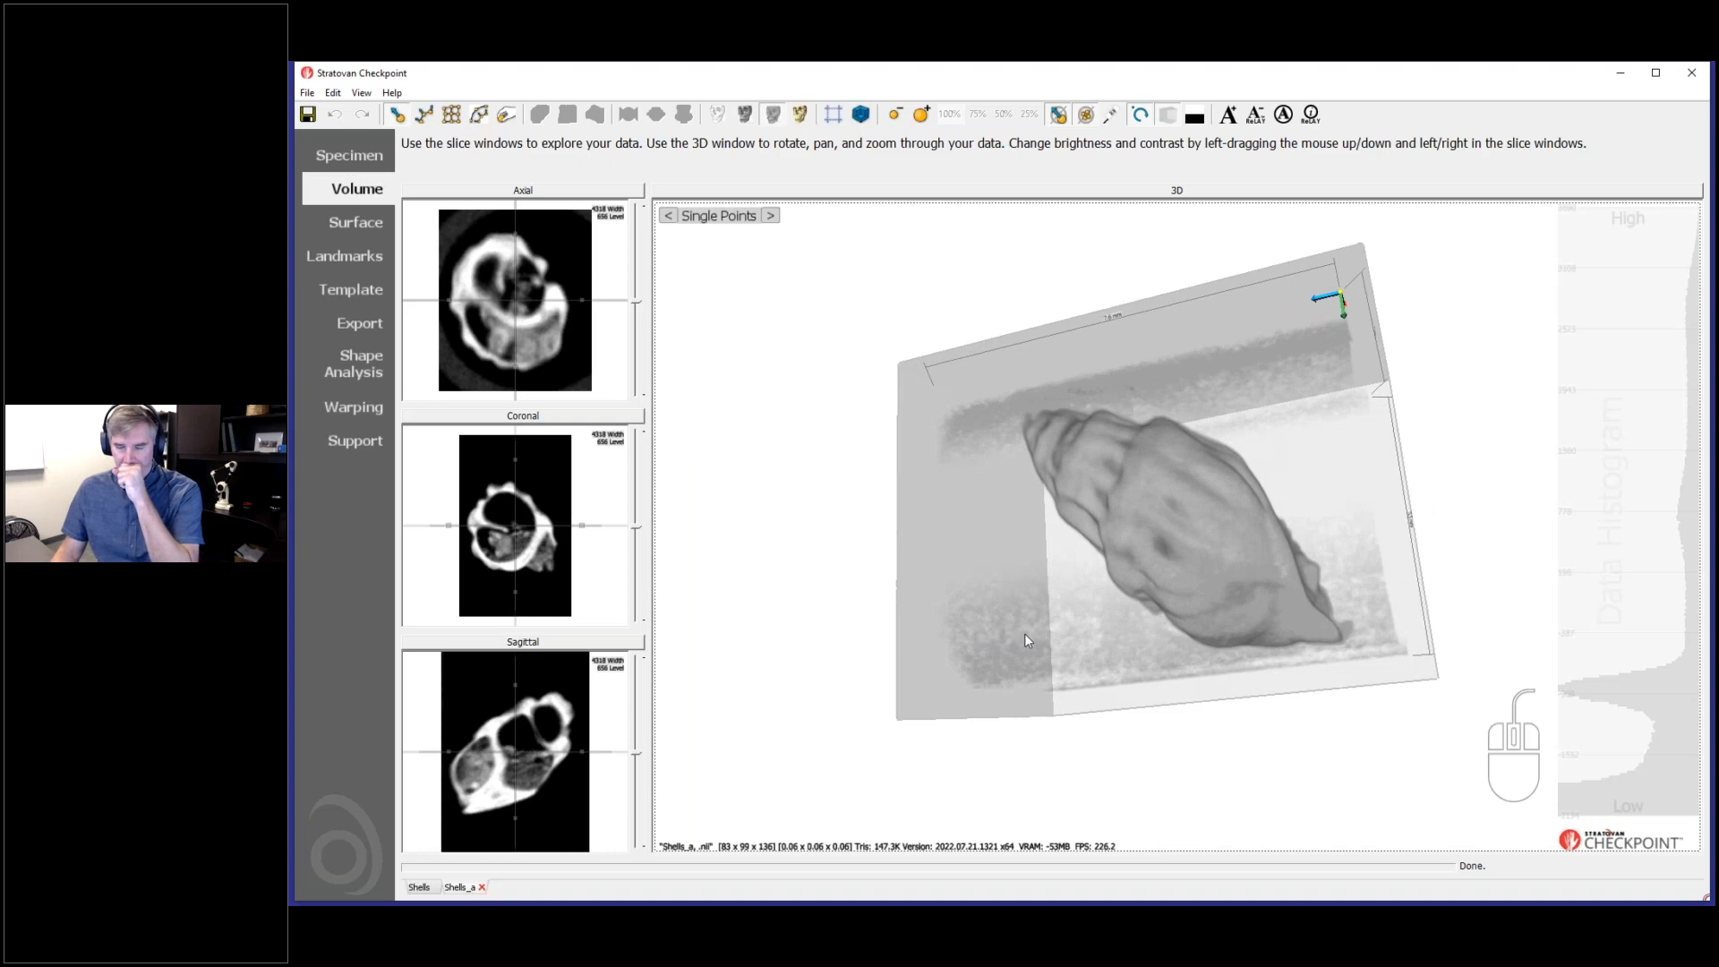
# - Return to the original Shells dataset and toggle cropping to compare the full and cropped volumes in the export preview
pyautogui.click(419, 887)
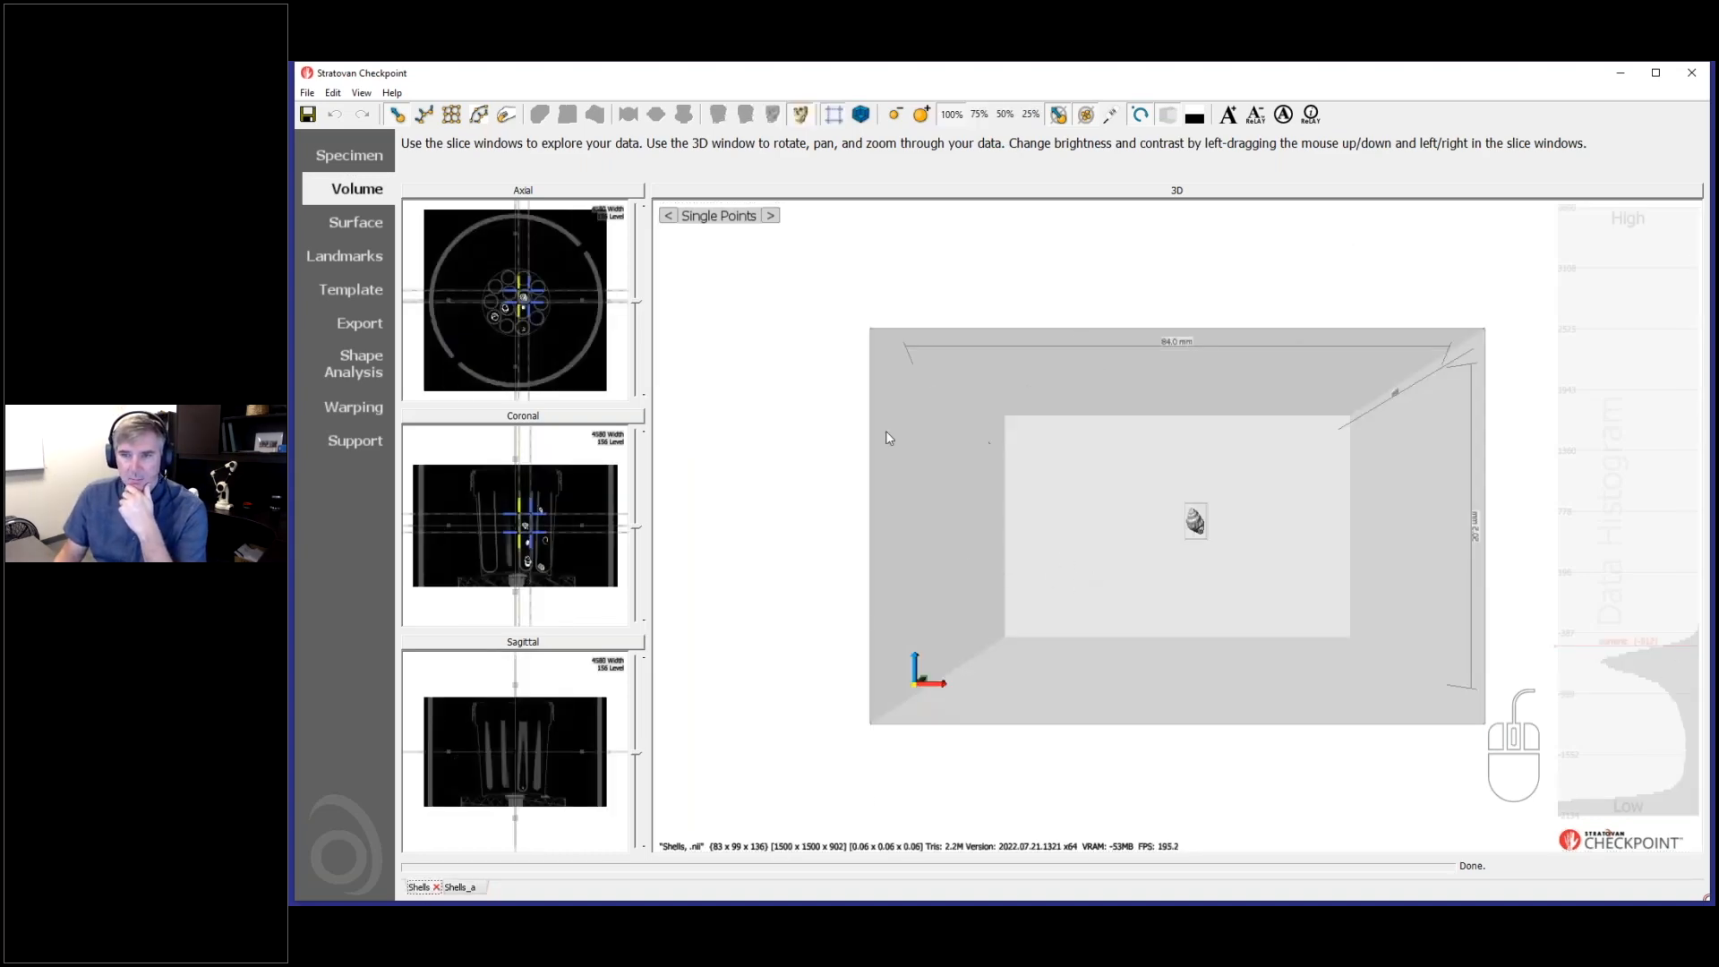
pyautogui.click(360, 326)
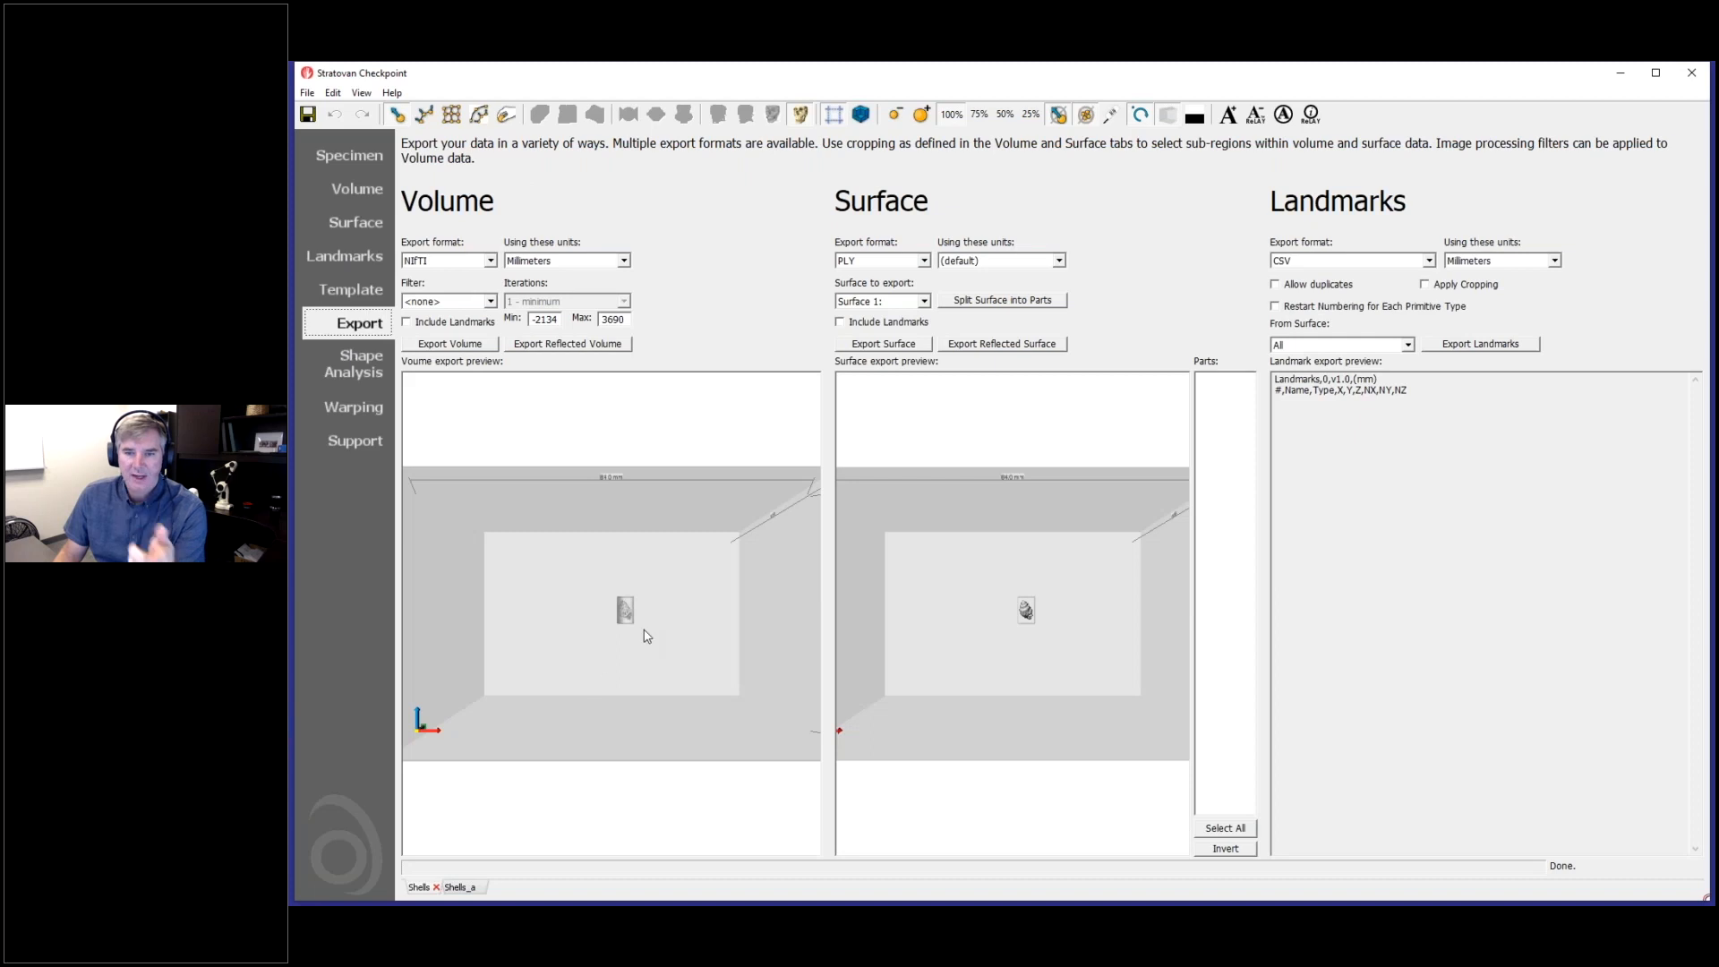
pyautogui.moveTo(646, 634); pyautogui.dragTo(727, 698)
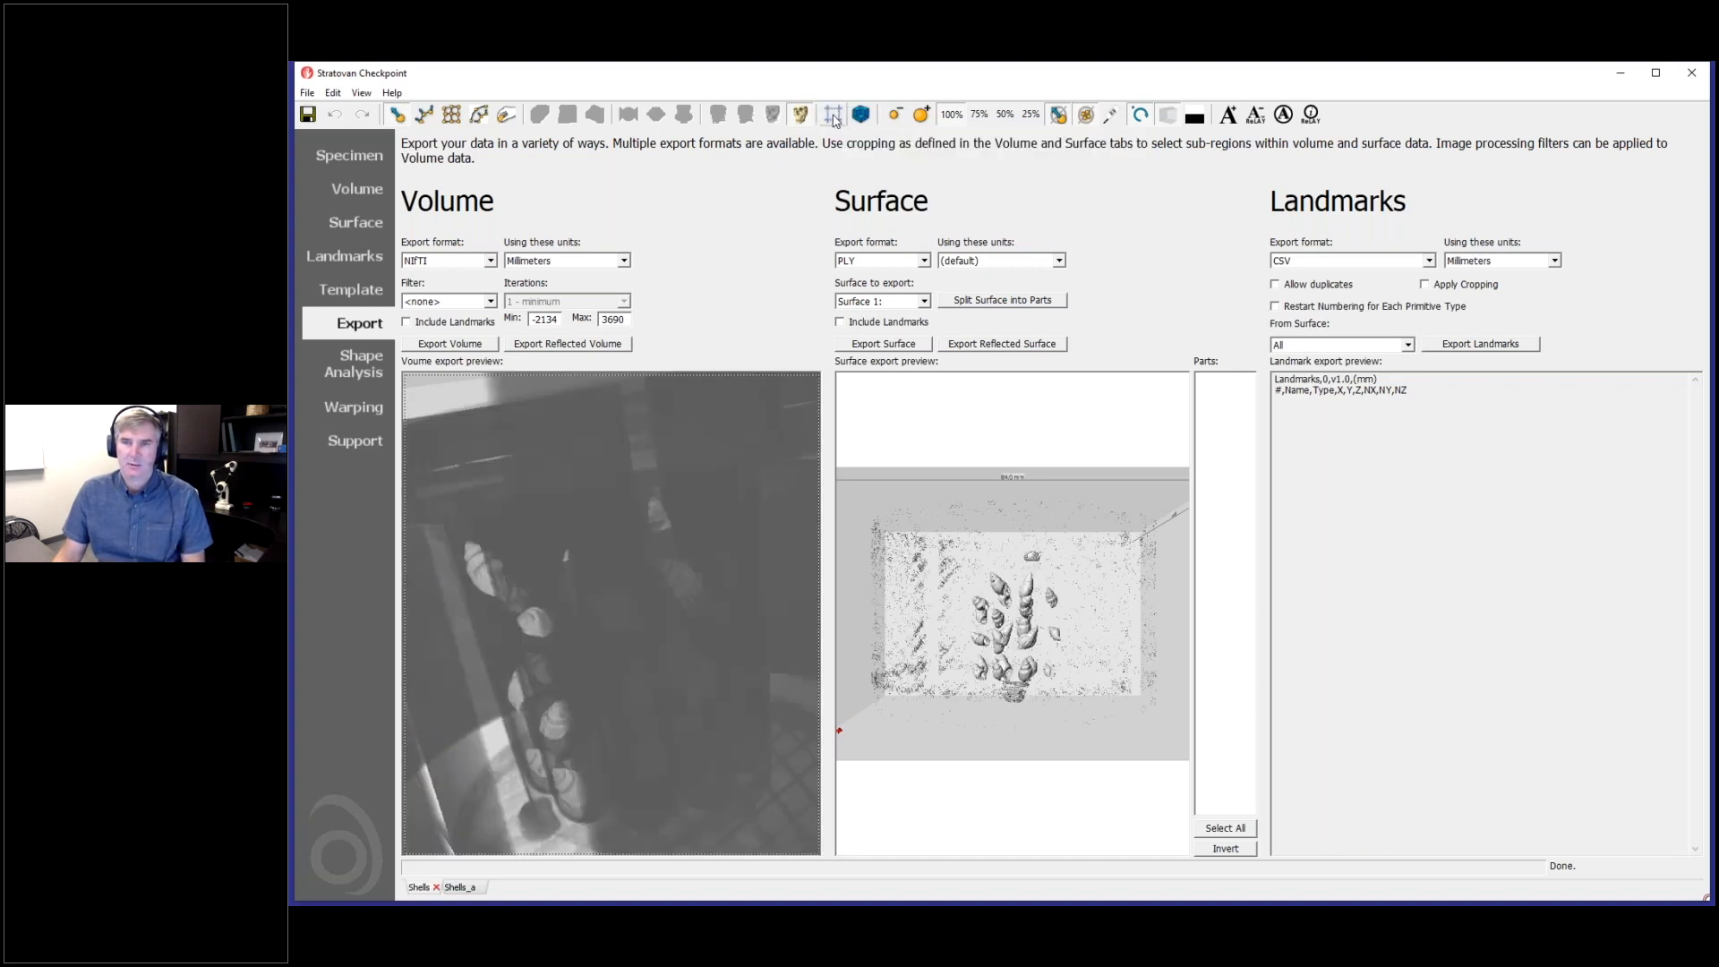
pyautogui.click(834, 119)
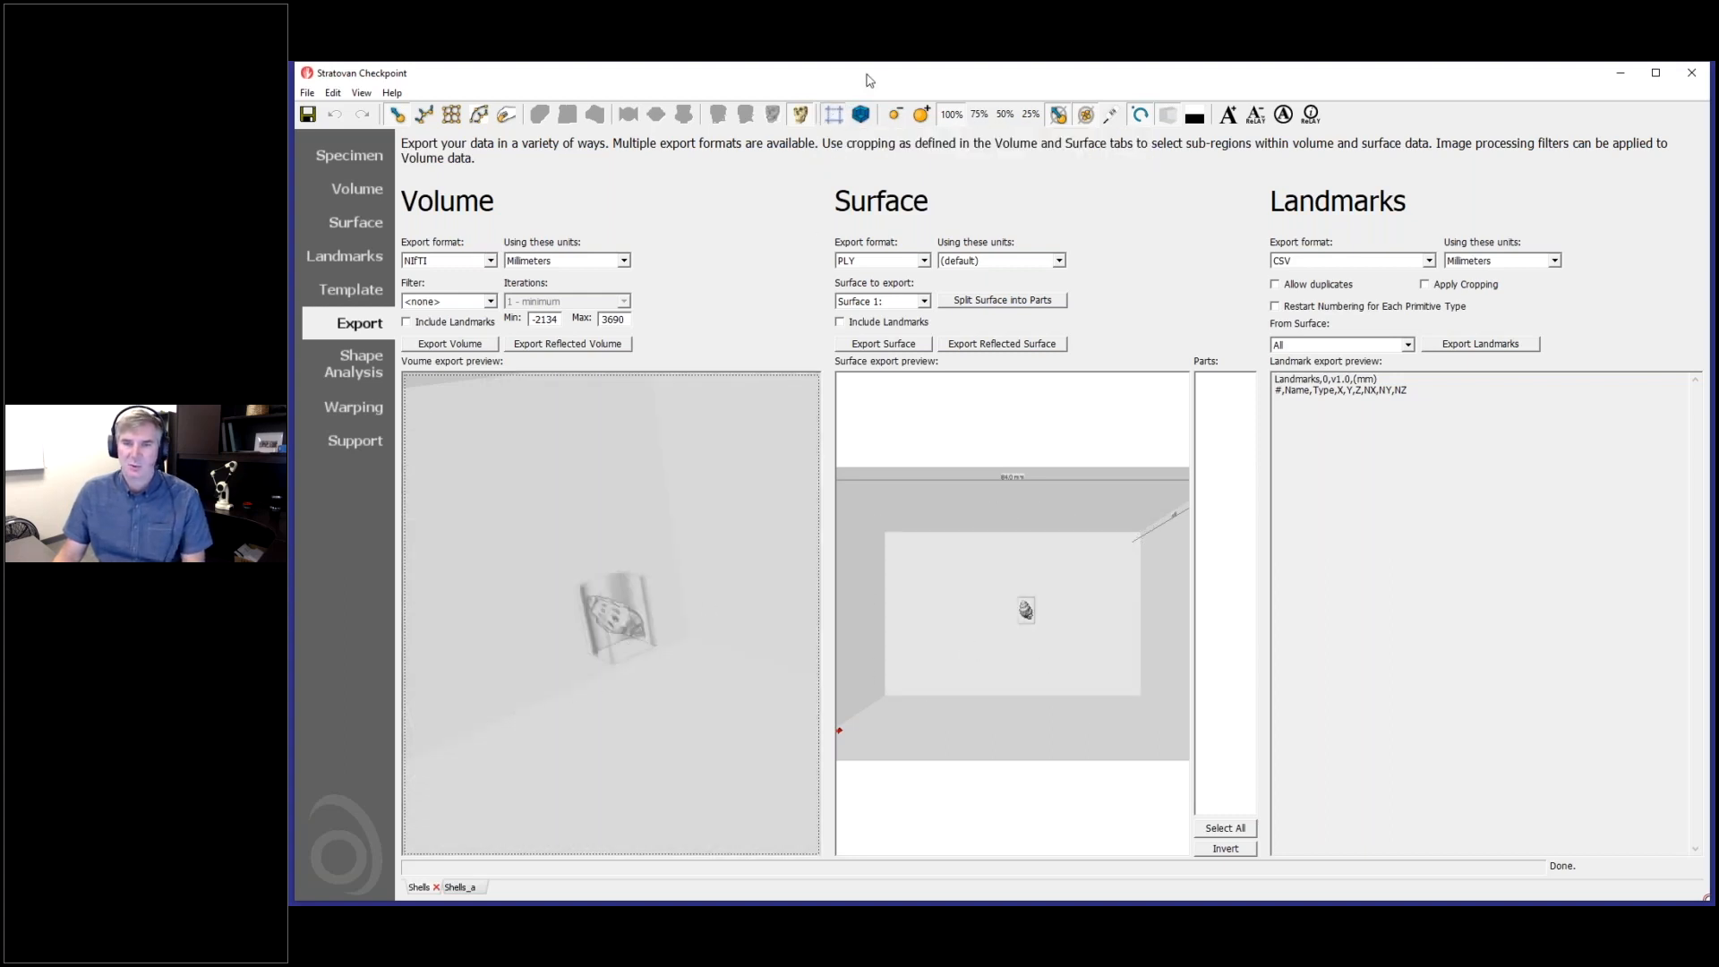
pyautogui.click(833, 119)
pyautogui.moveTo(680, 688); pyautogui.dragTo(756, 553)
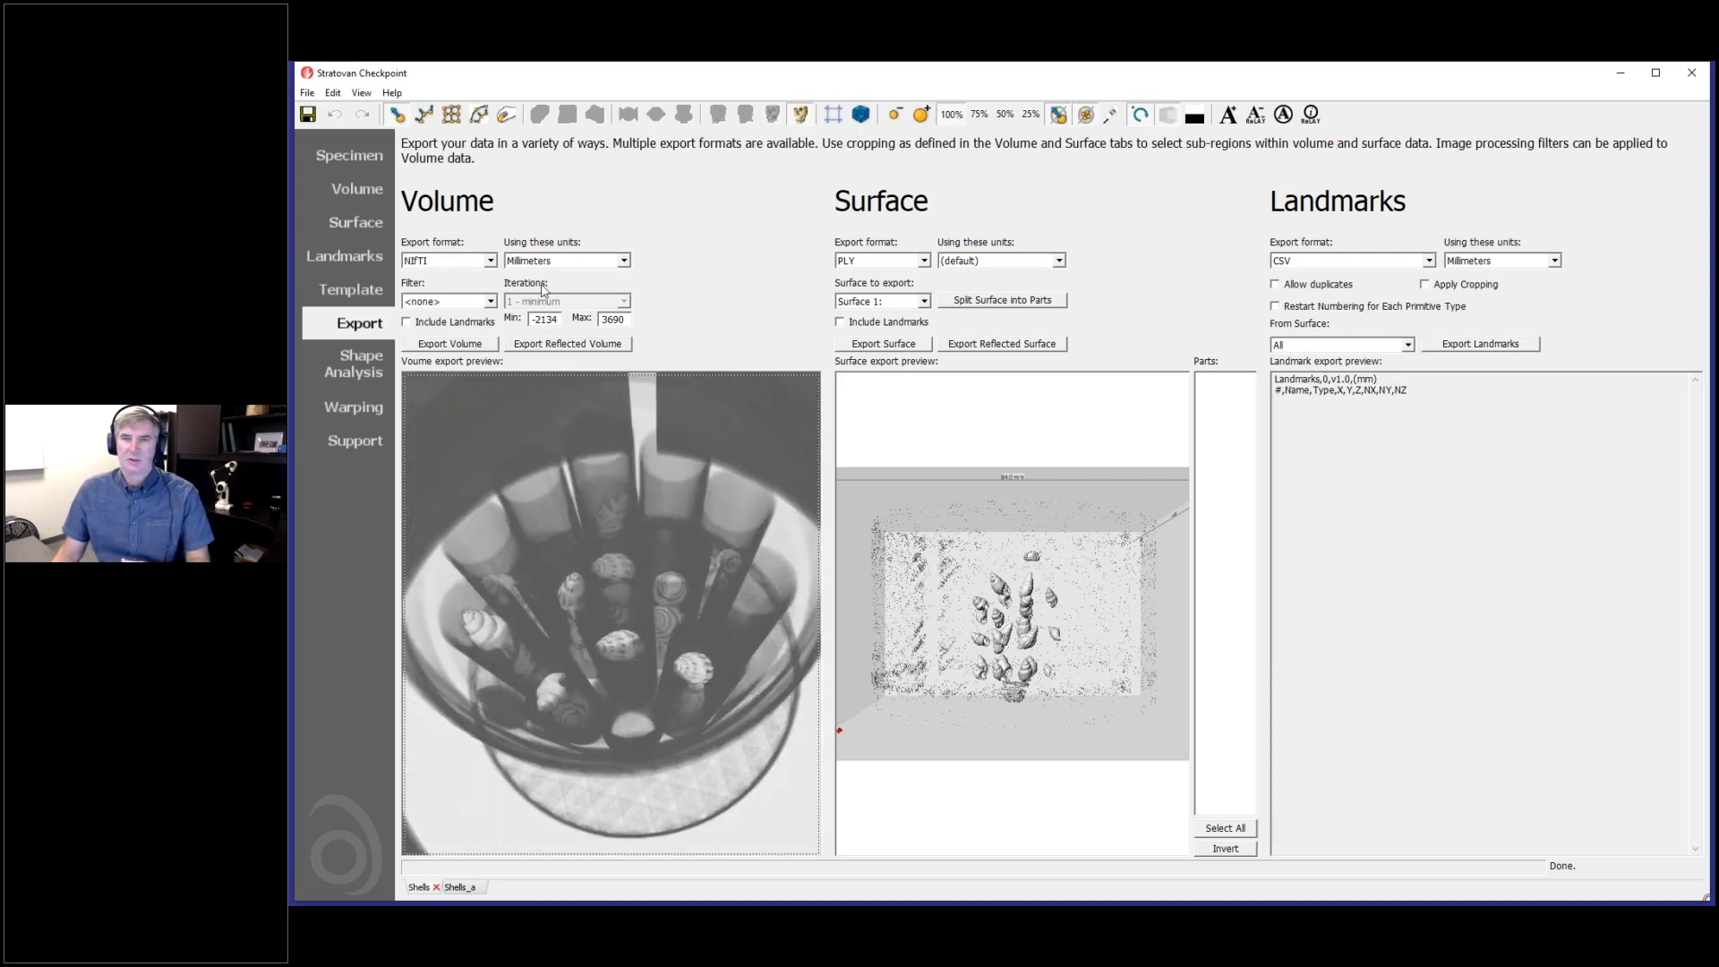
# - Turn cropping back on in the volume view and widen all four crop boundaries in the axial slice to span the group of tubes
pyautogui.click(347, 190)
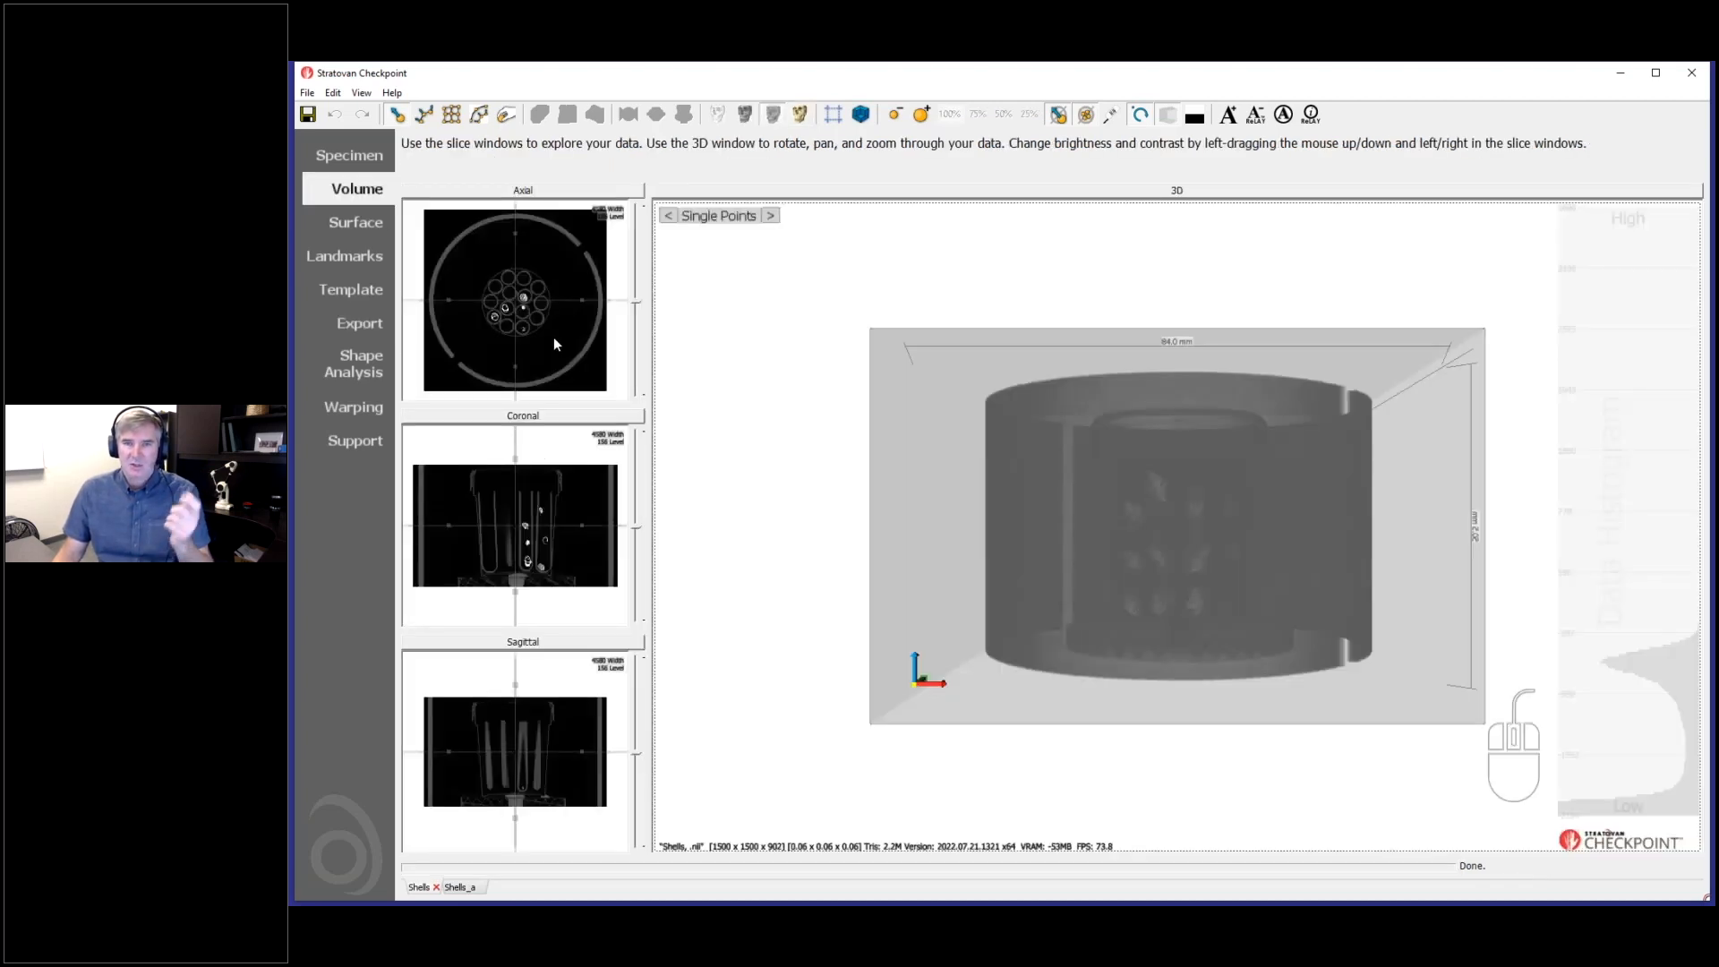
pyautogui.click(565, 192)
pyautogui.scroll(3, 1037, 653)
pyautogui.click(833, 115)
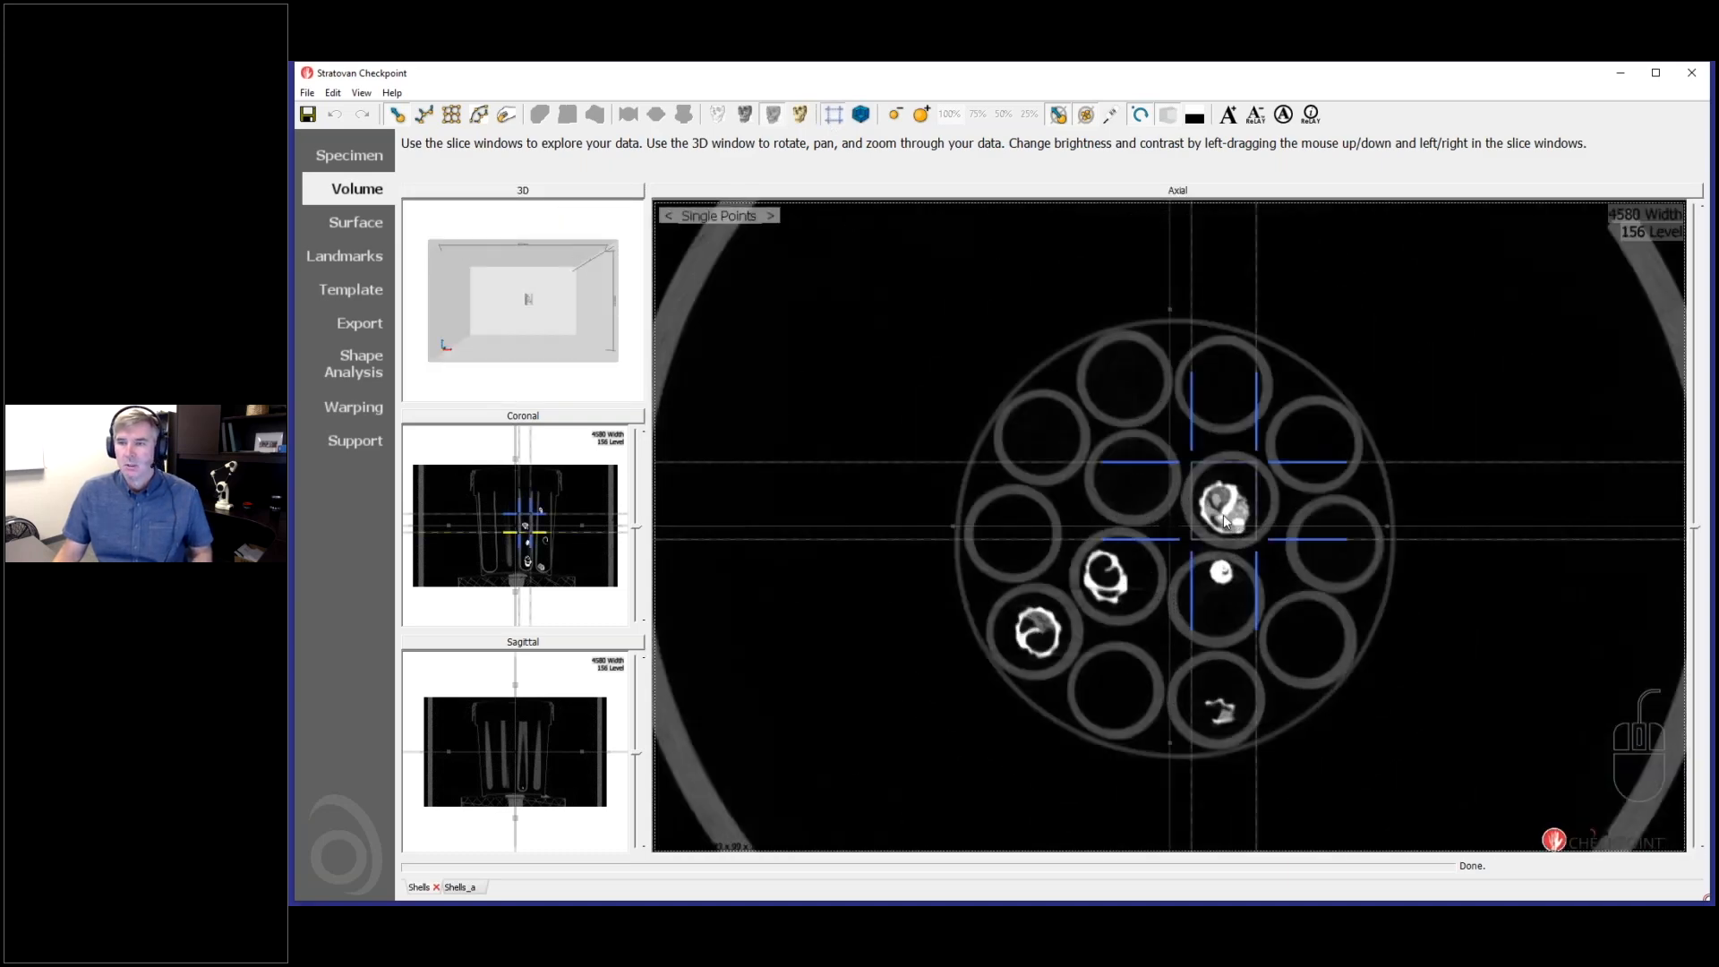
pyautogui.keyDown('ctrl'); pyautogui.scroll(2, 1234, 658); pyautogui.keyUp('ctrl')
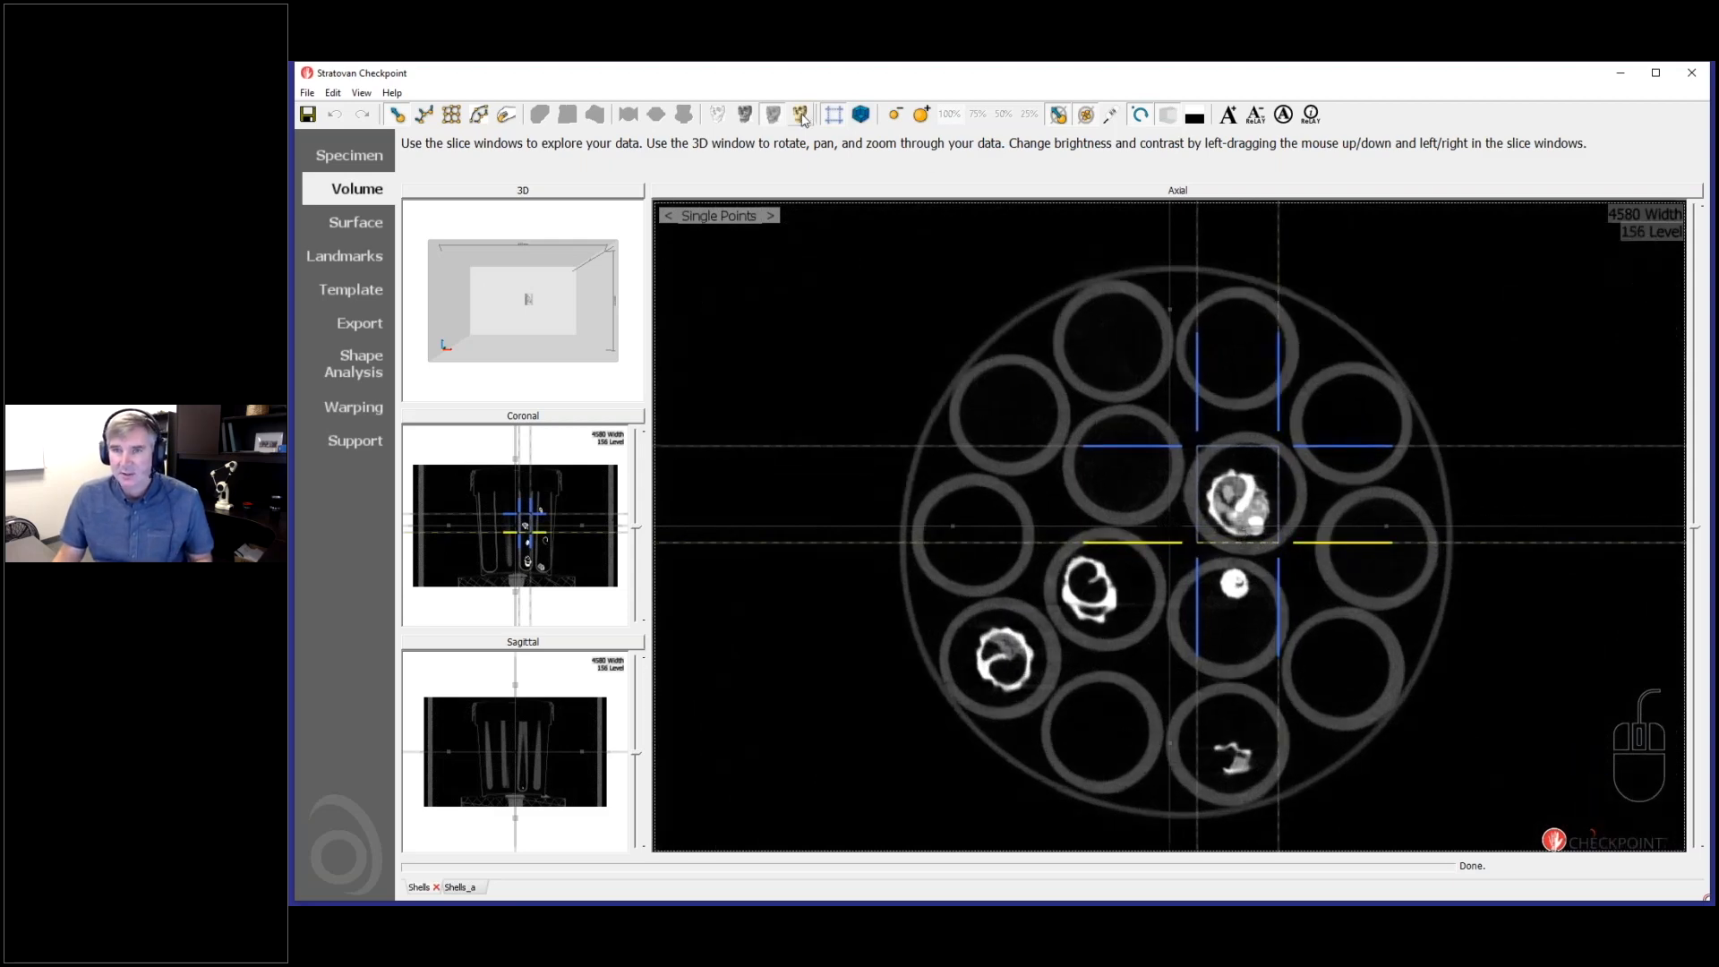
pyautogui.moveTo(1200, 535); pyautogui.dragTo(976, 534)
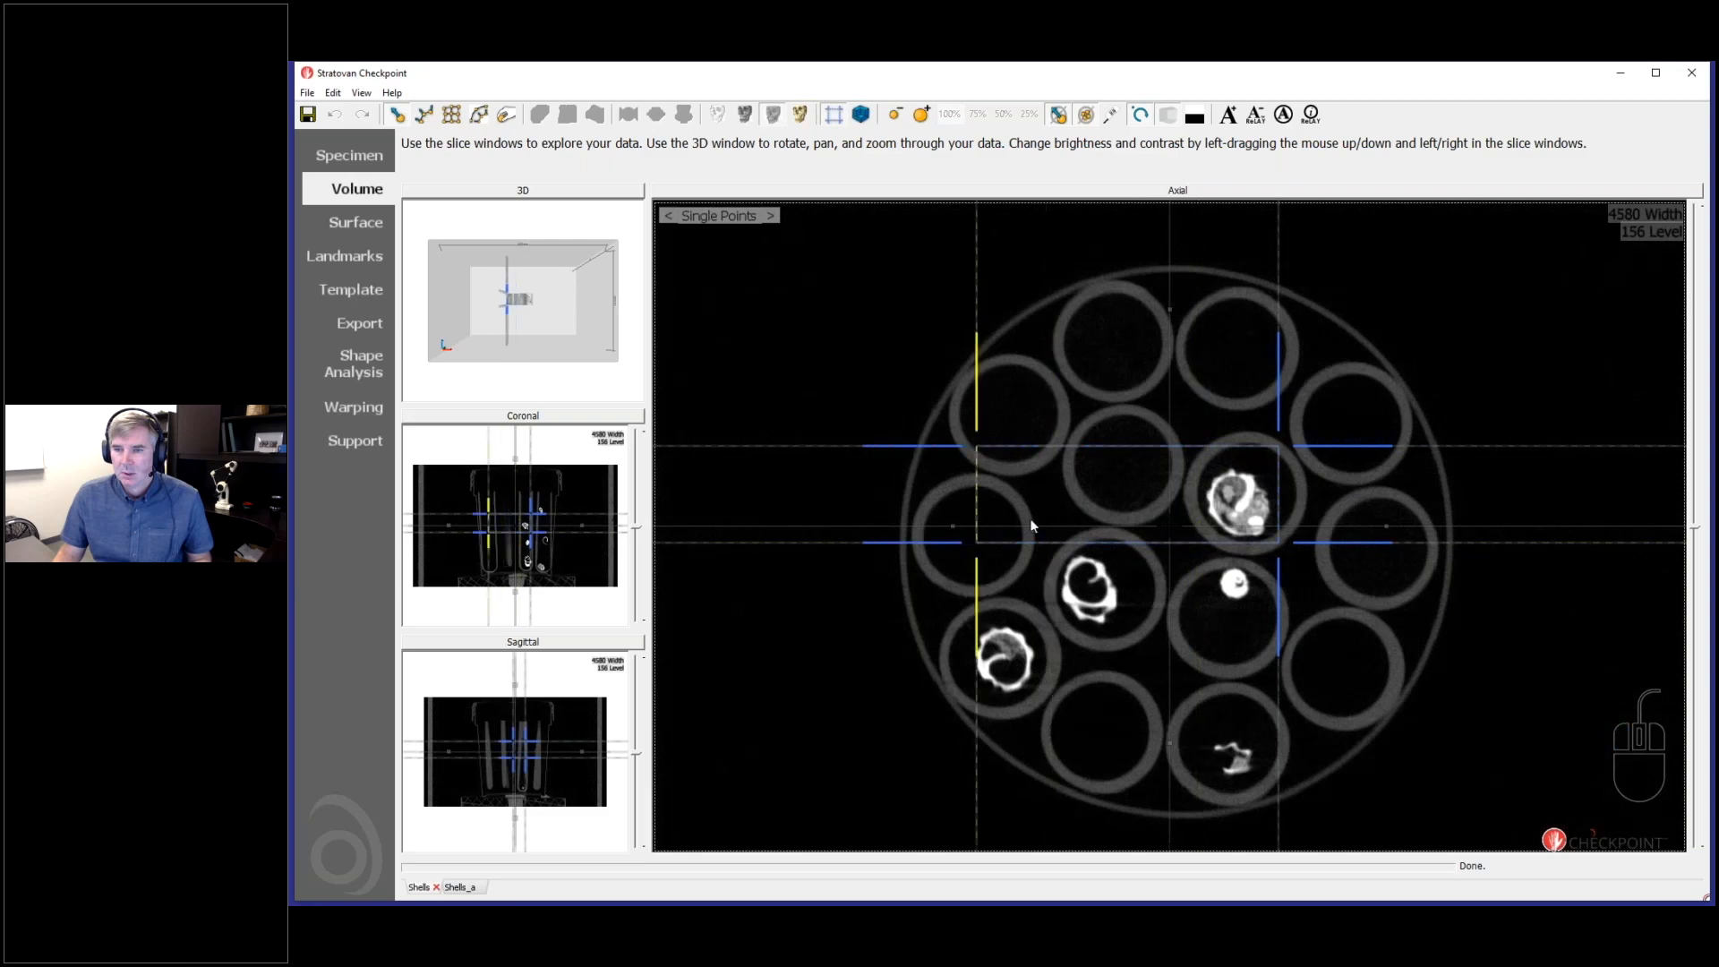
pyautogui.moveTo(1197, 543); pyautogui.dragTo(1179, 735)
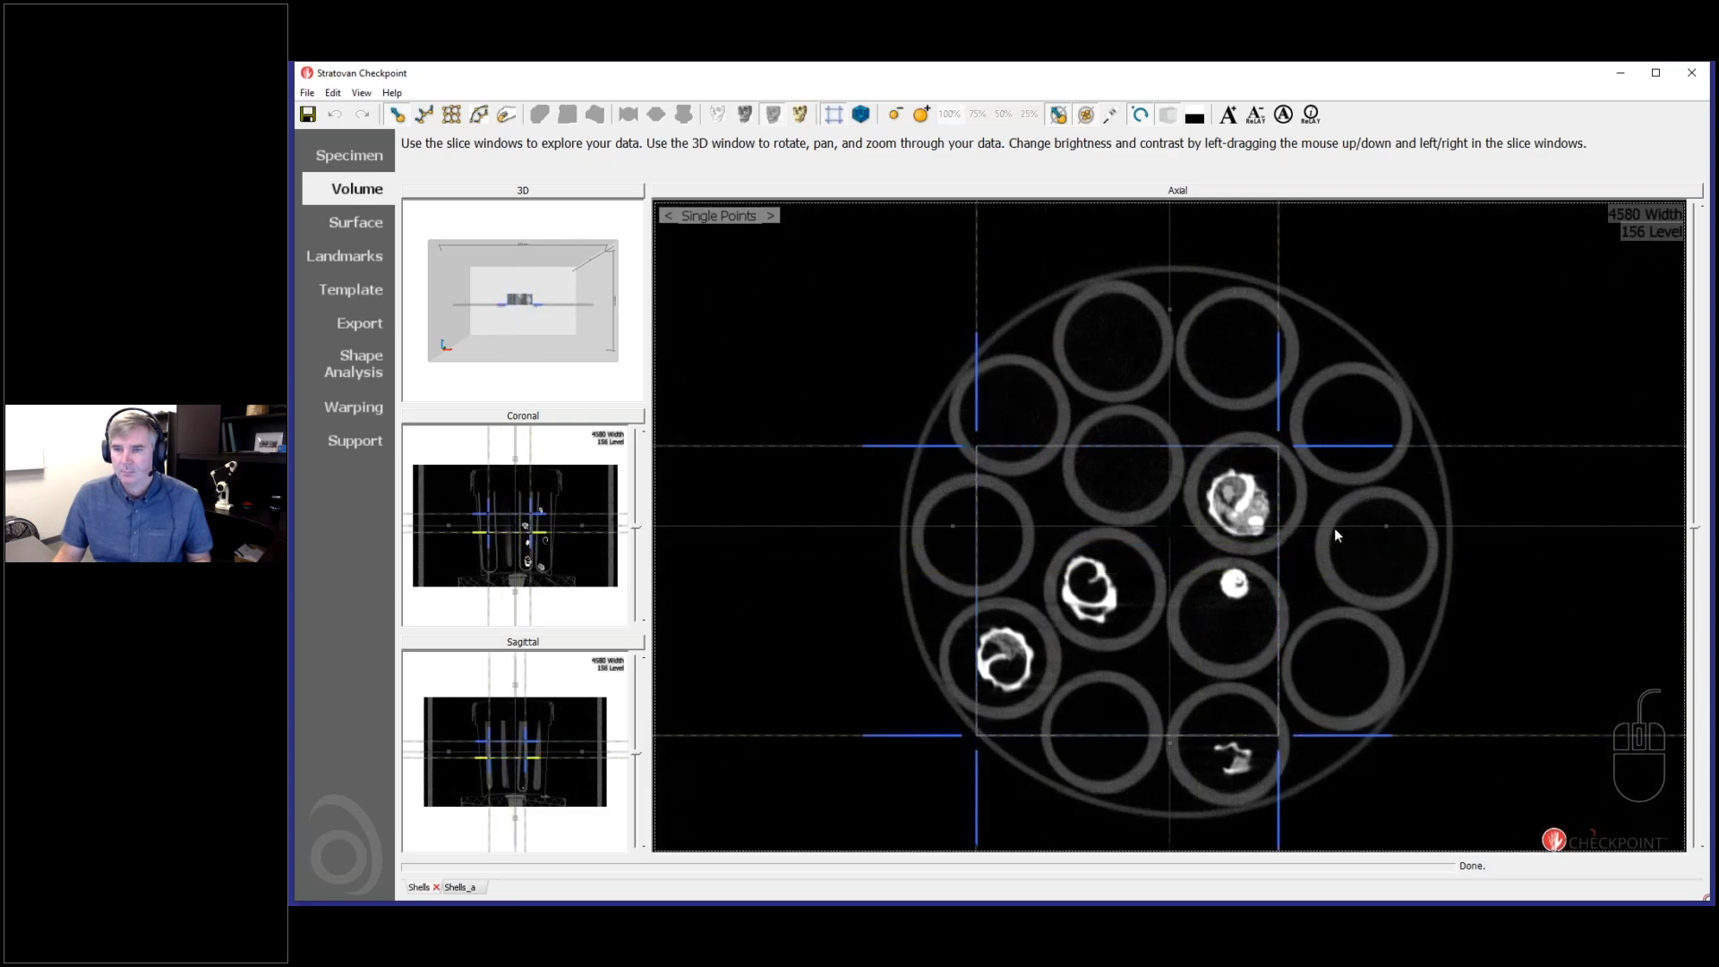
pyautogui.moveTo(1291, 476); pyautogui.dragTo(1479, 470)
pyautogui.moveTo(1254, 447); pyautogui.dragTo(1255, 319)
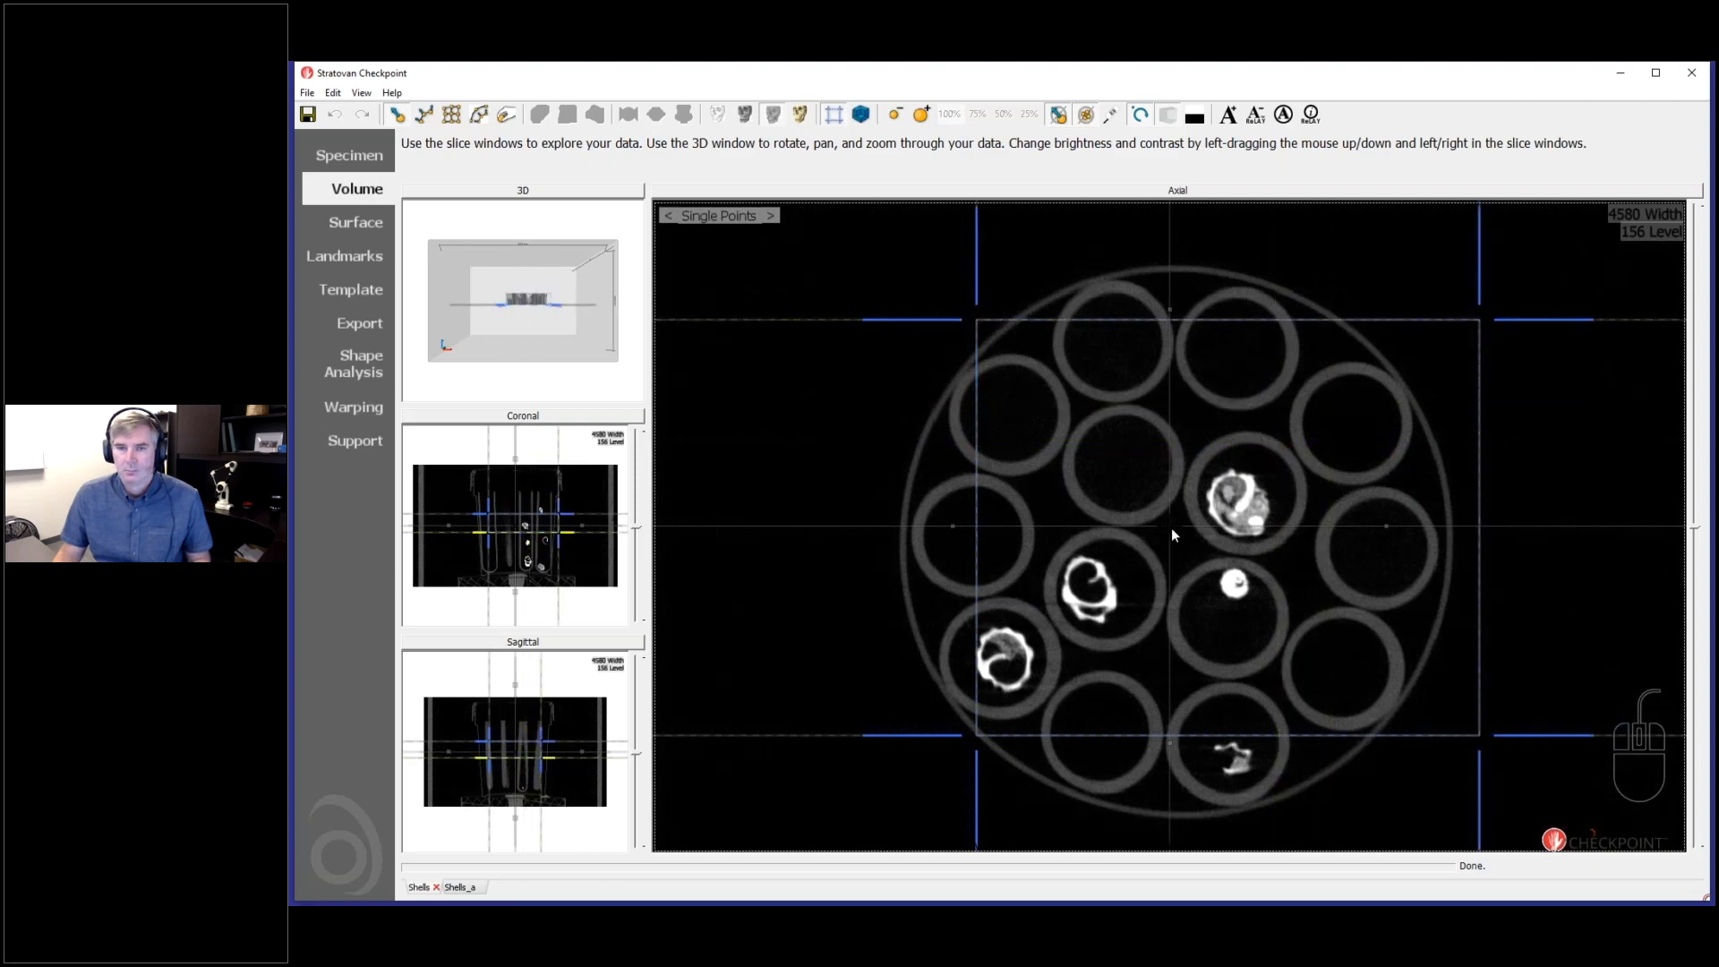
pyautogui.scroll(3, 1171, 534)
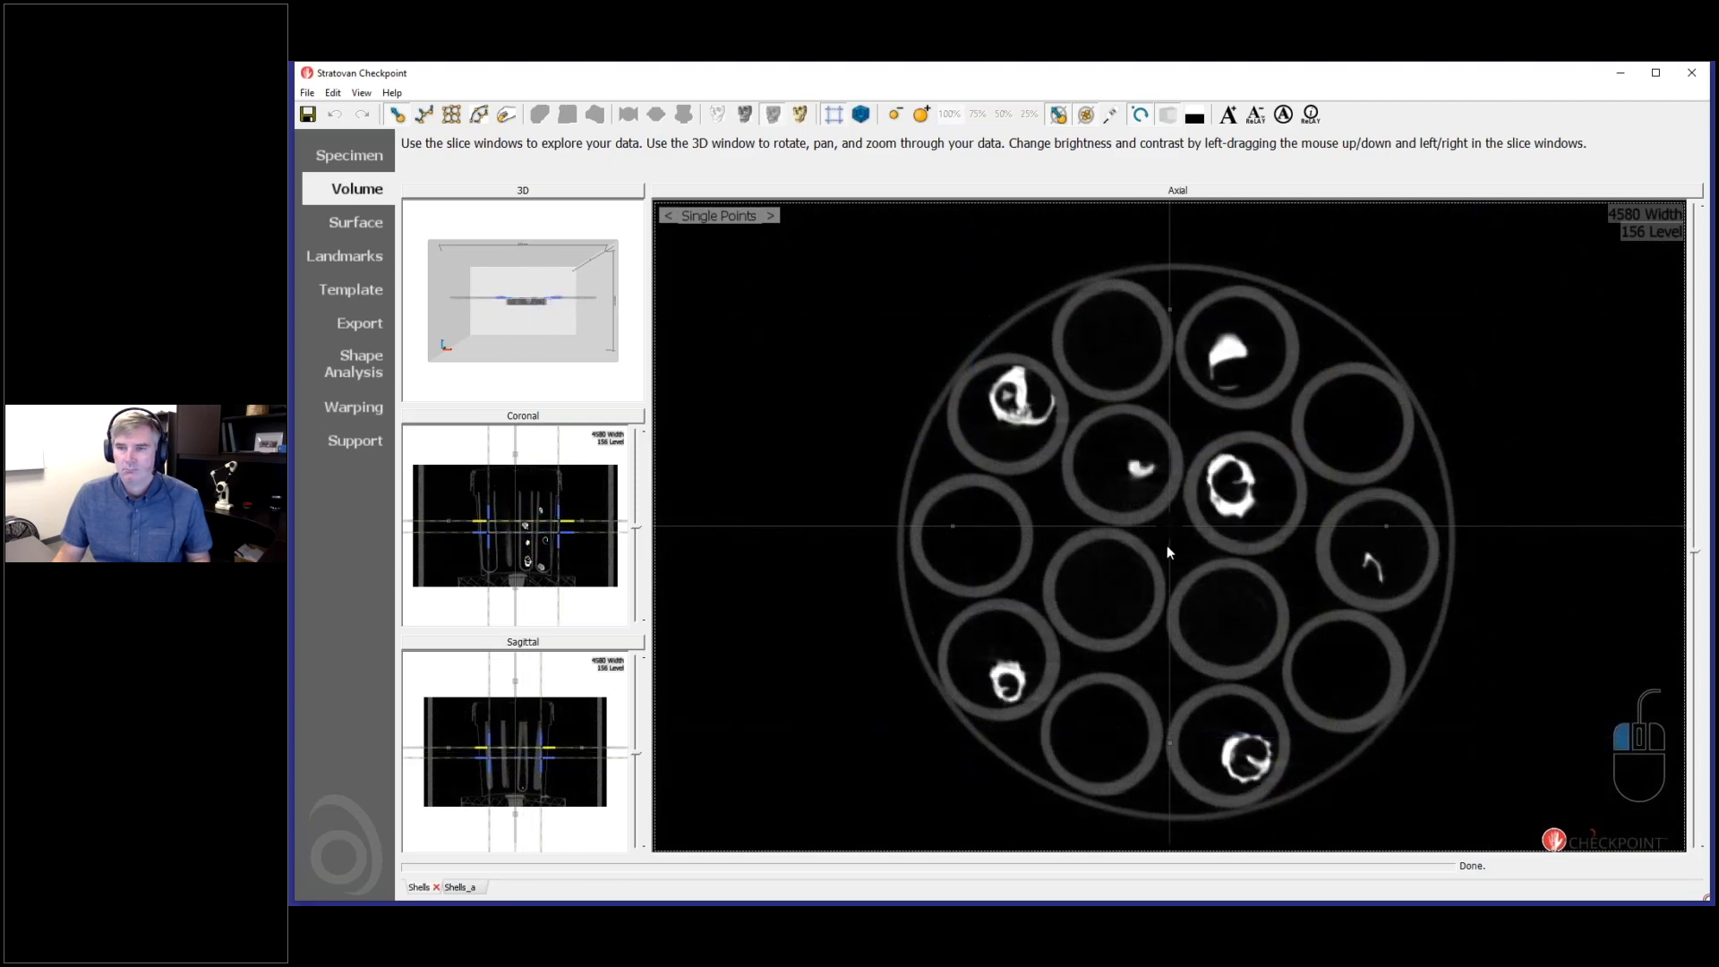
# - In the coronal slice, move the upper and lower crop boundaries outward to cover several layers of shells in the tubes
pyautogui.doubleClick(521, 474)
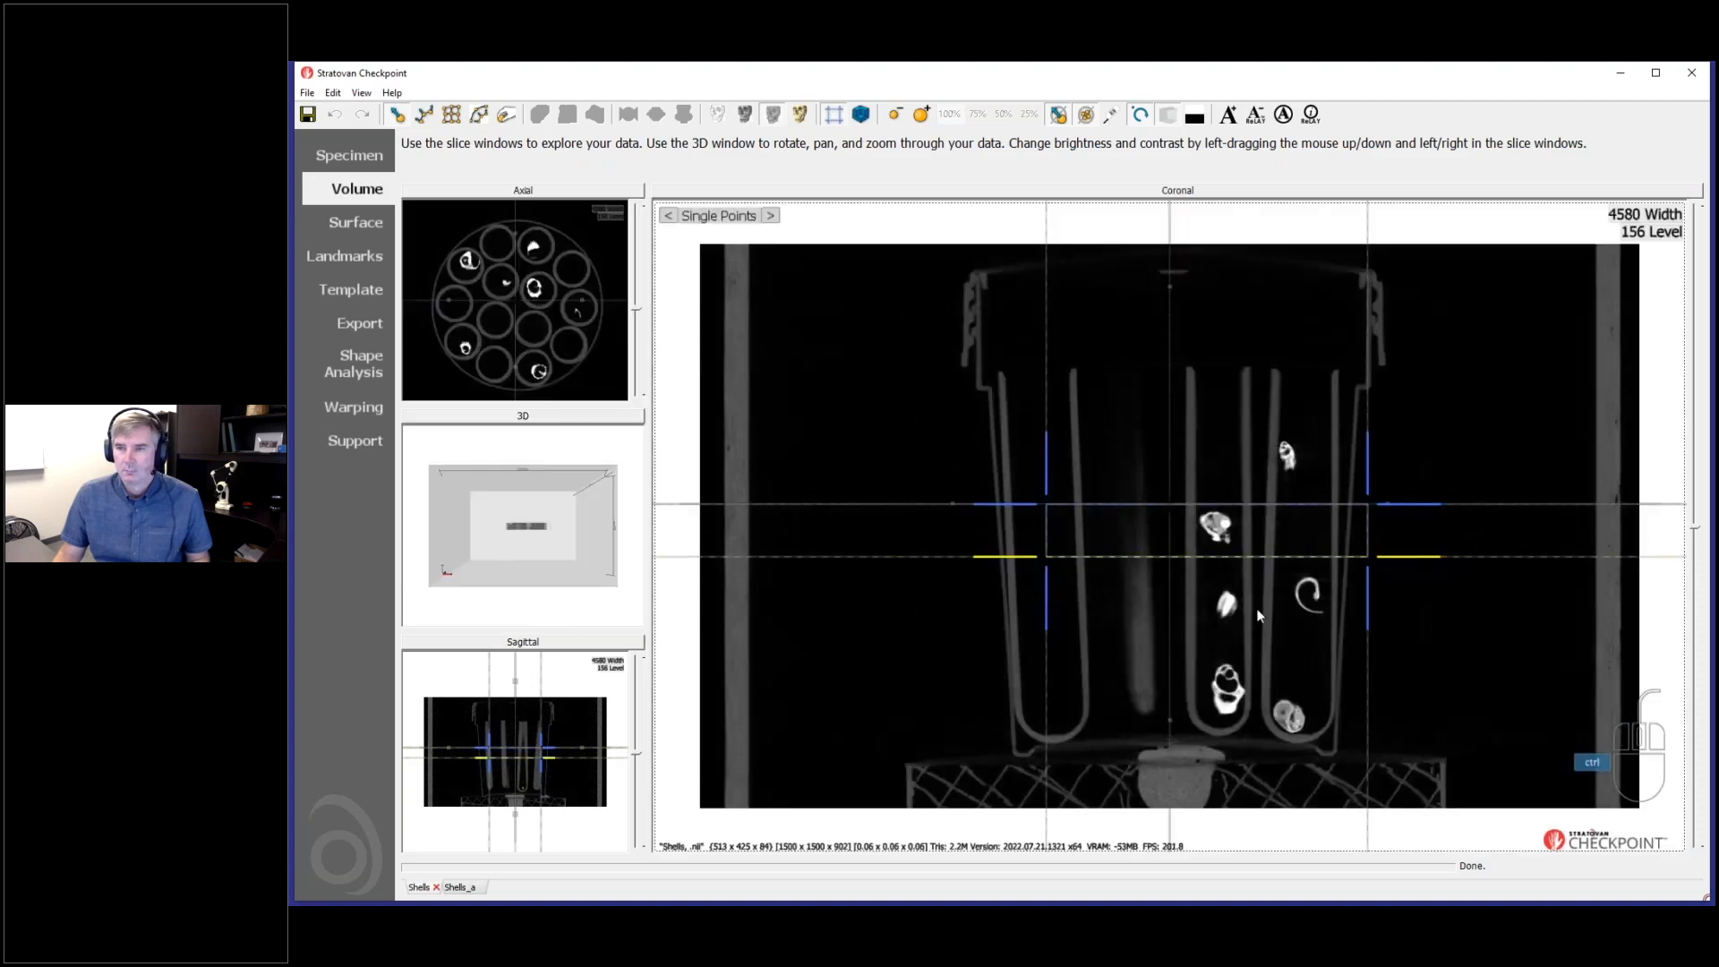
pyautogui.moveTo(1311, 490); pyautogui.dragTo(1313, 366)
pyautogui.moveTo(1321, 574); pyautogui.dragTo(1329, 739)
pyautogui.moveTo(1168, 490); pyautogui.dragTo(1240, 528)
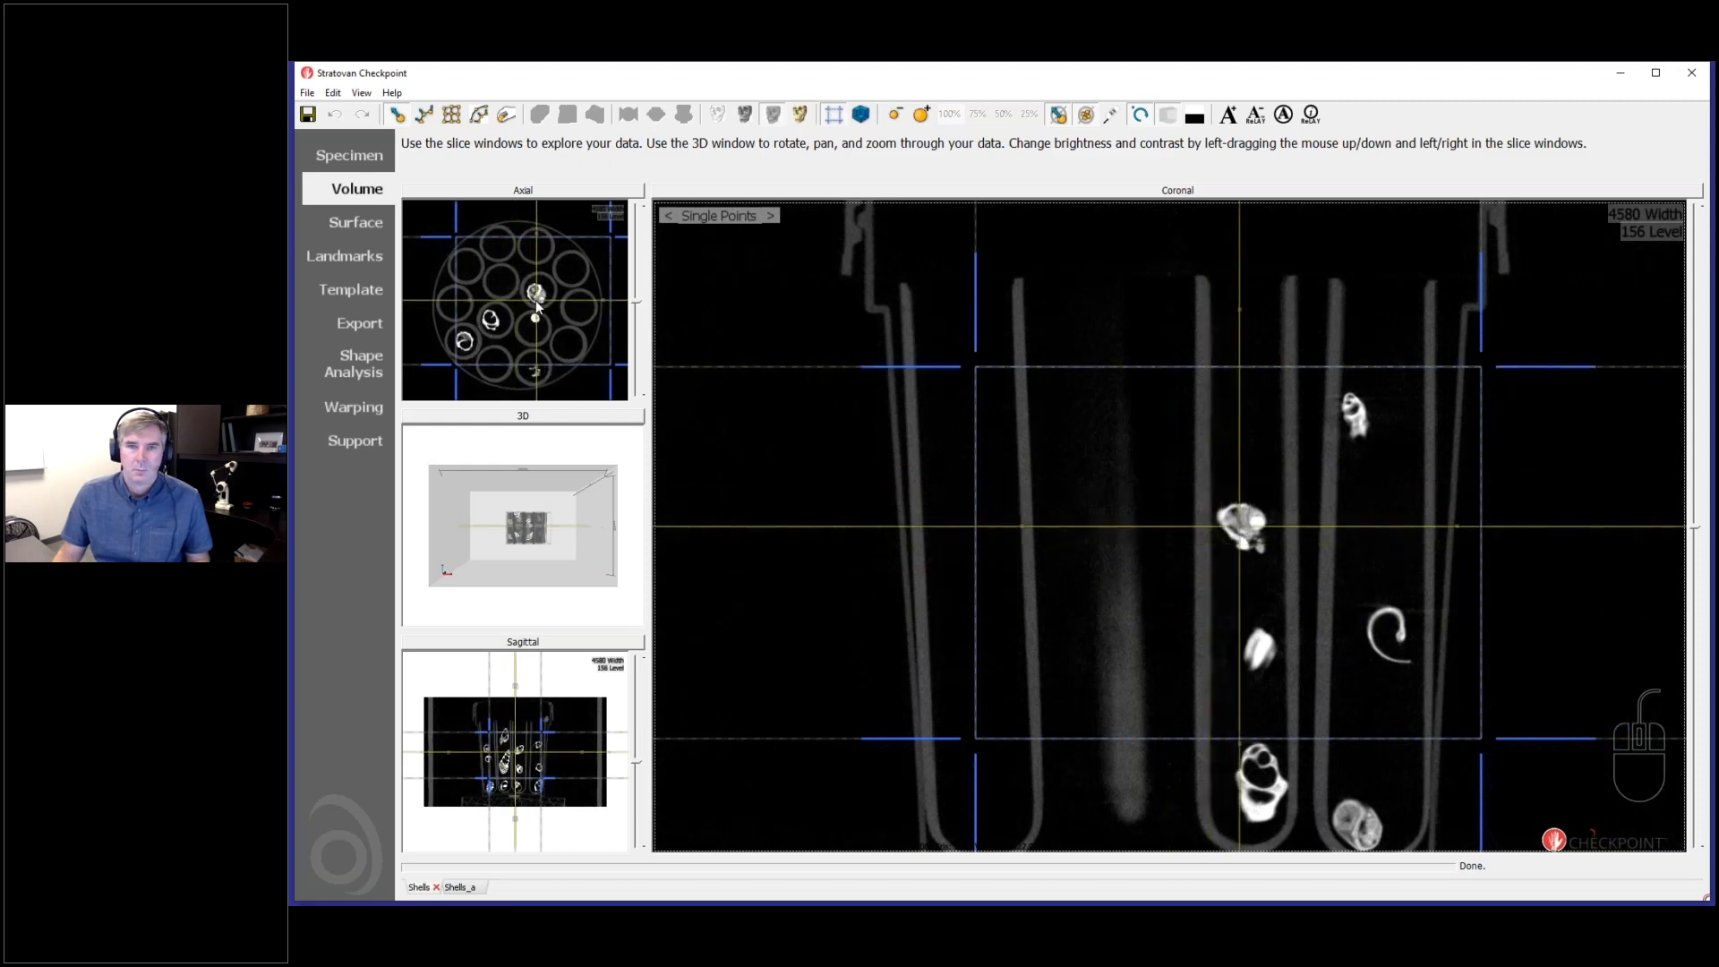
# - Locate the elongated shell in the central tube and tighten the upper, lower and side crop boundaries around it in the coronal slice
pyautogui.click(491, 318)
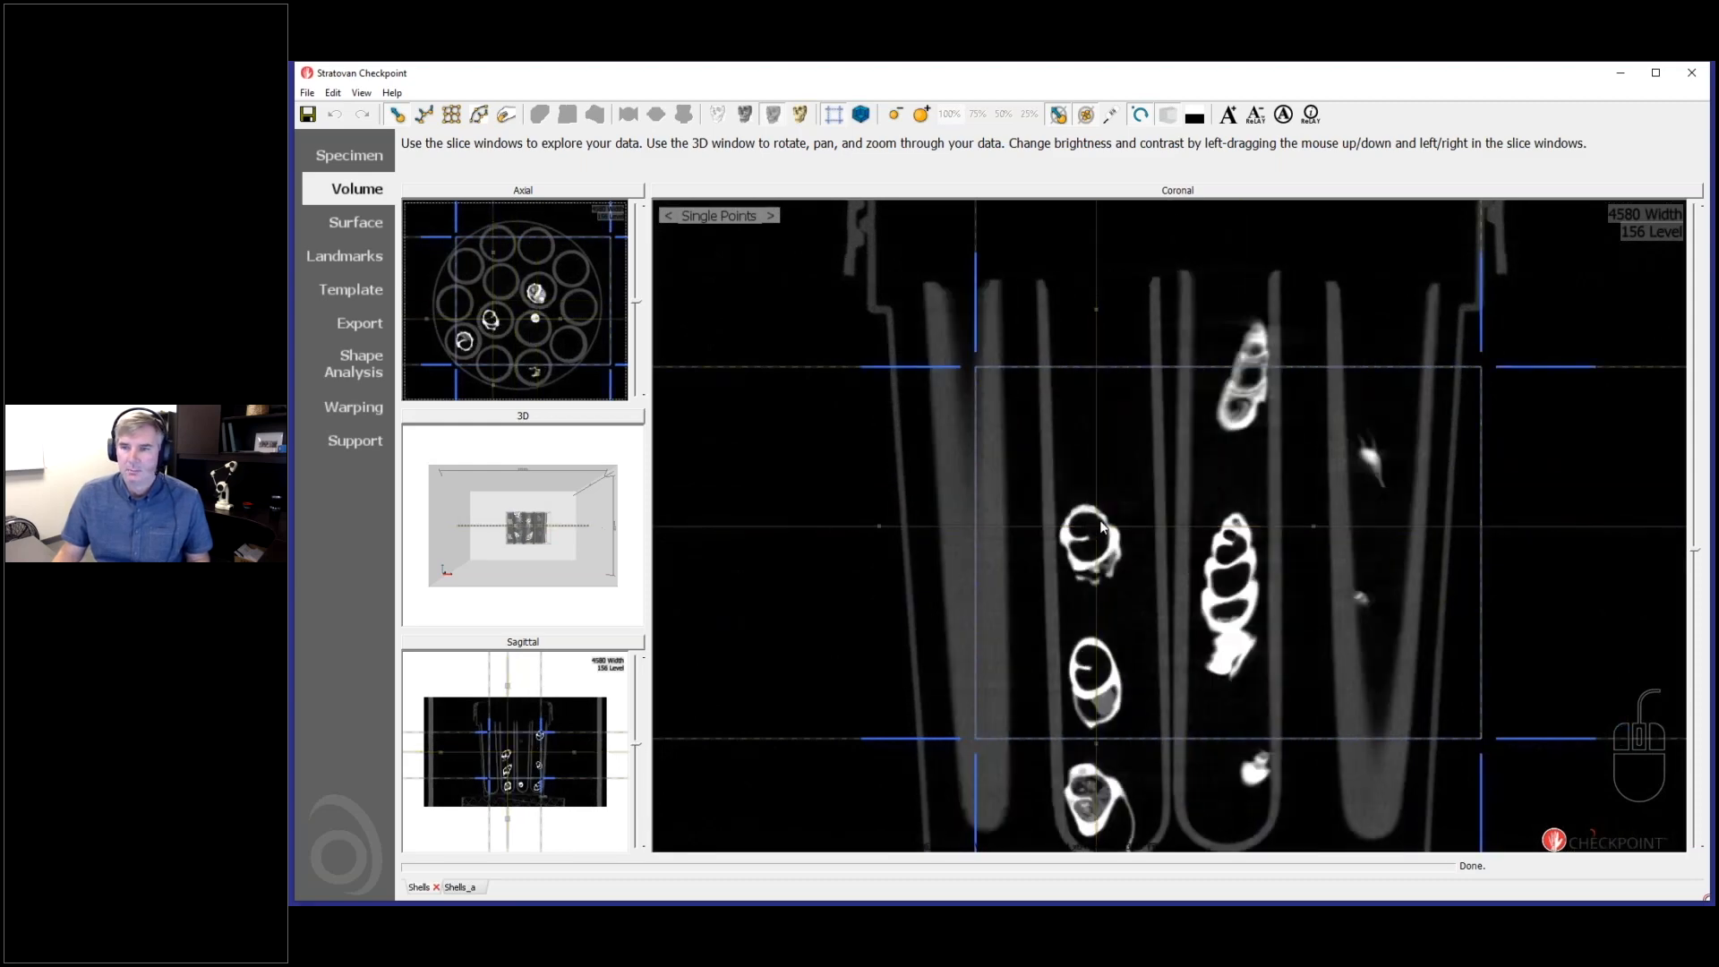
pyautogui.click(1233, 600)
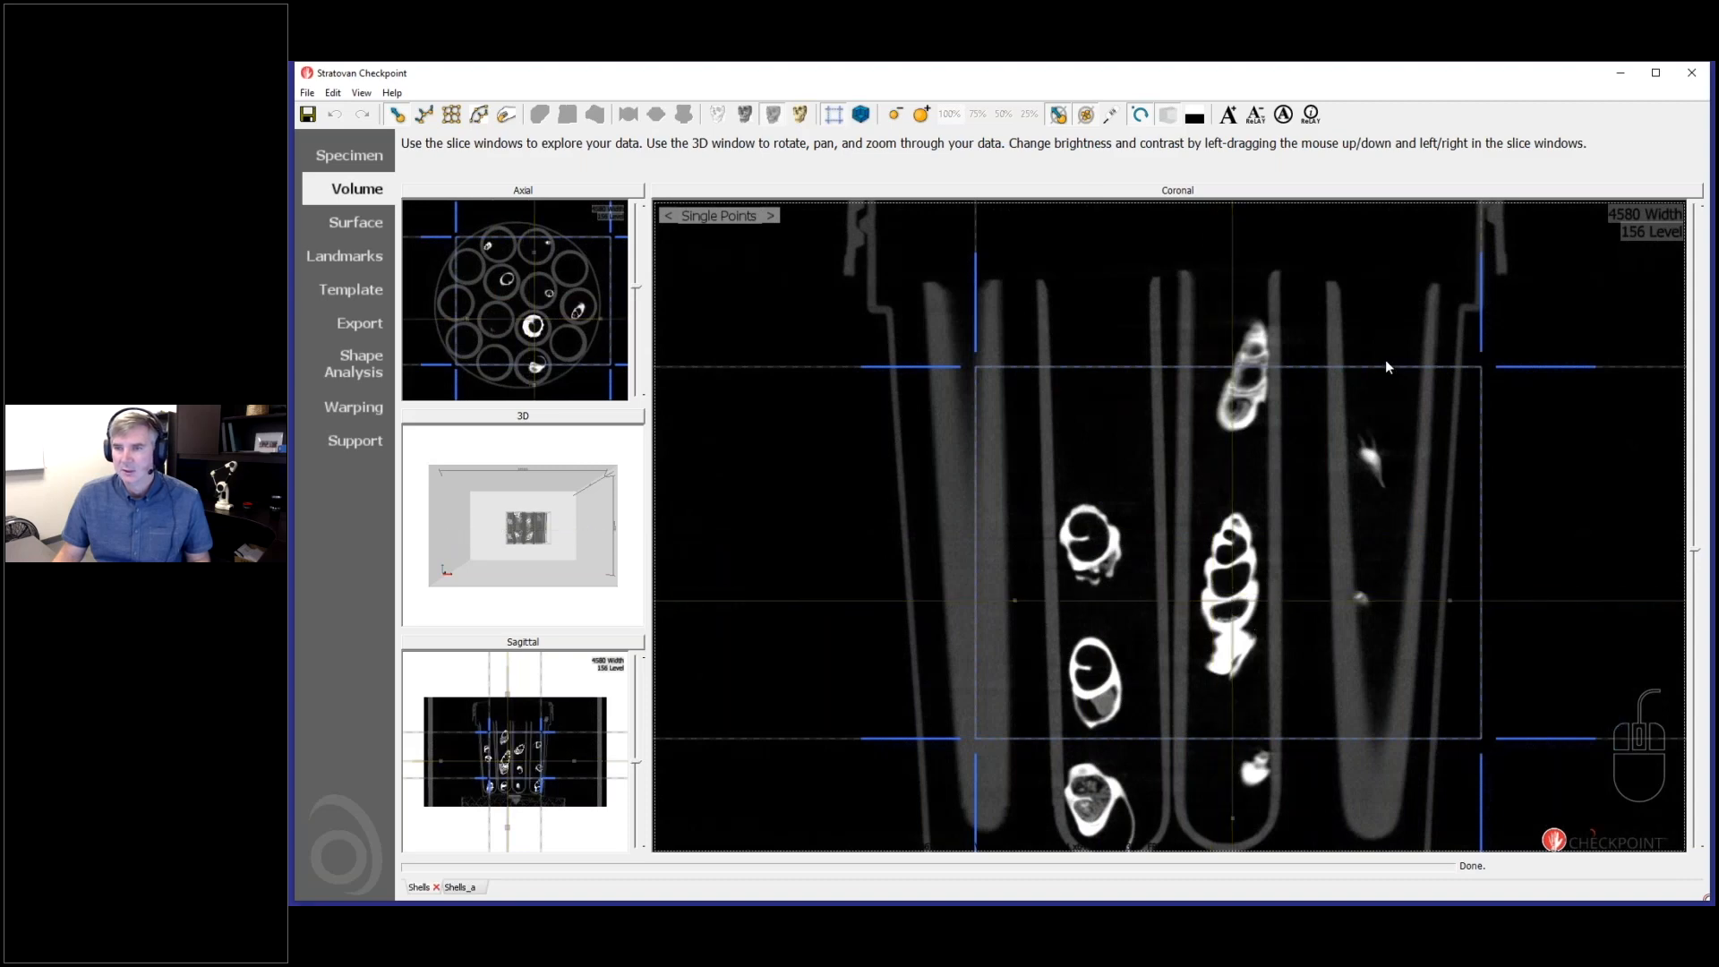
pyautogui.moveTo(1391, 373); pyautogui.dragTo(1388, 458)
pyautogui.moveTo(1479, 539); pyautogui.dragTo(1297, 560)
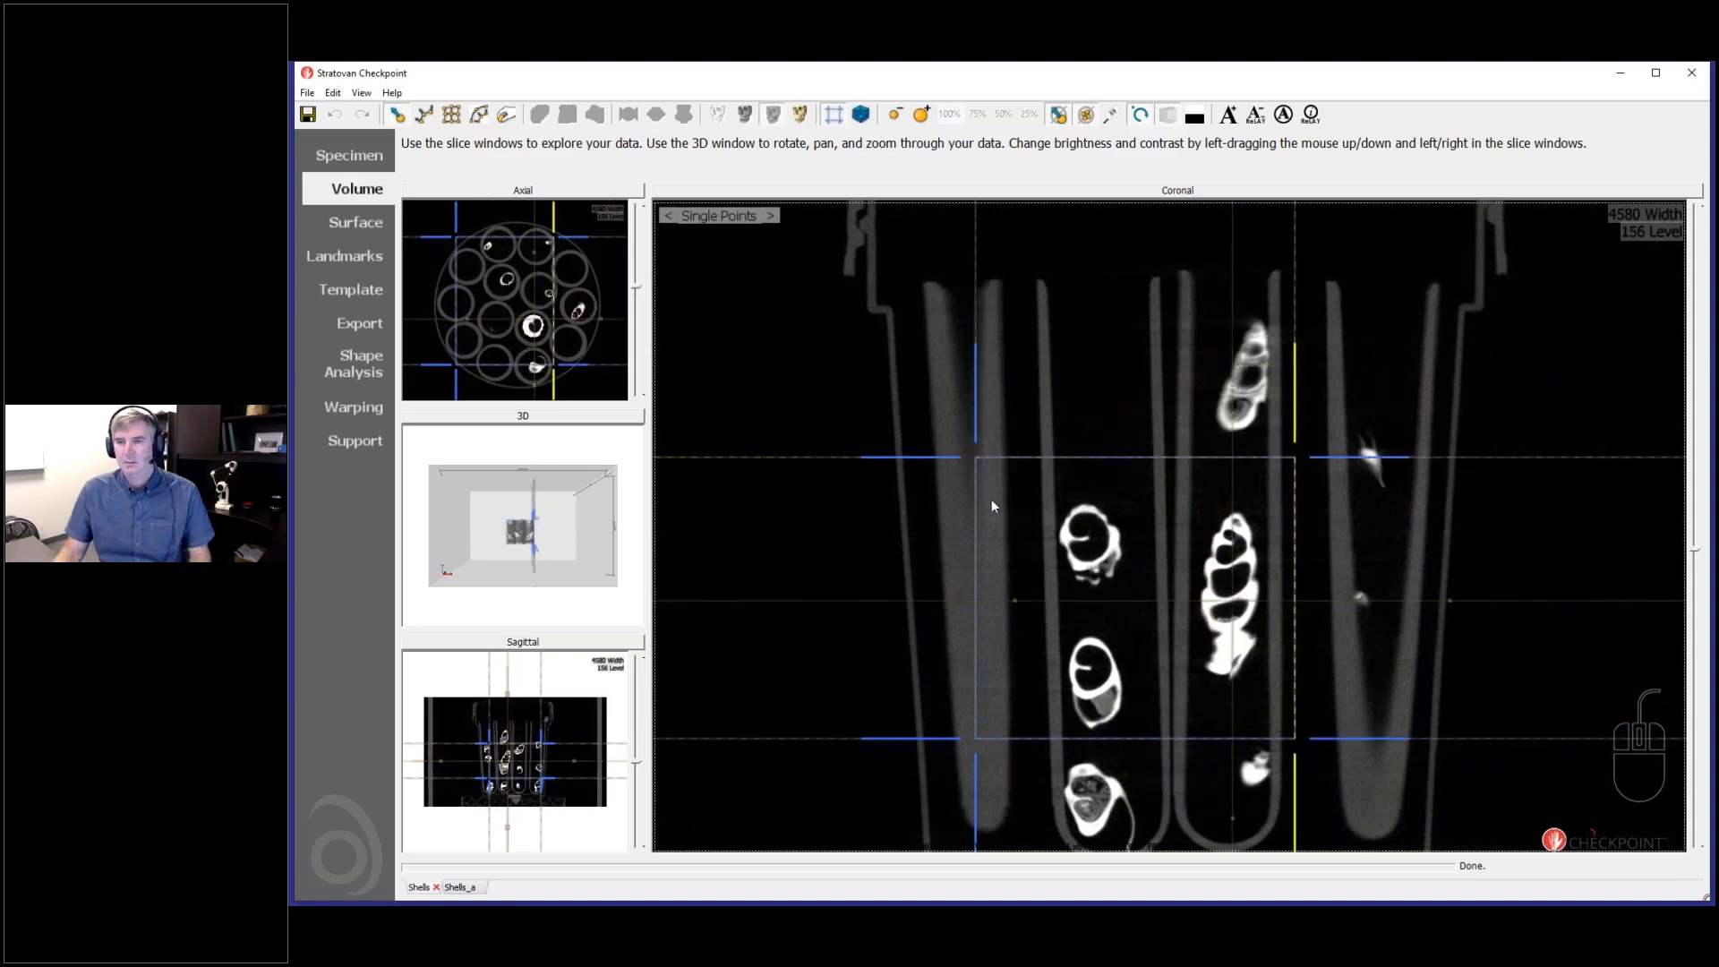
pyautogui.moveTo(981, 523); pyautogui.dragTo(1173, 517)
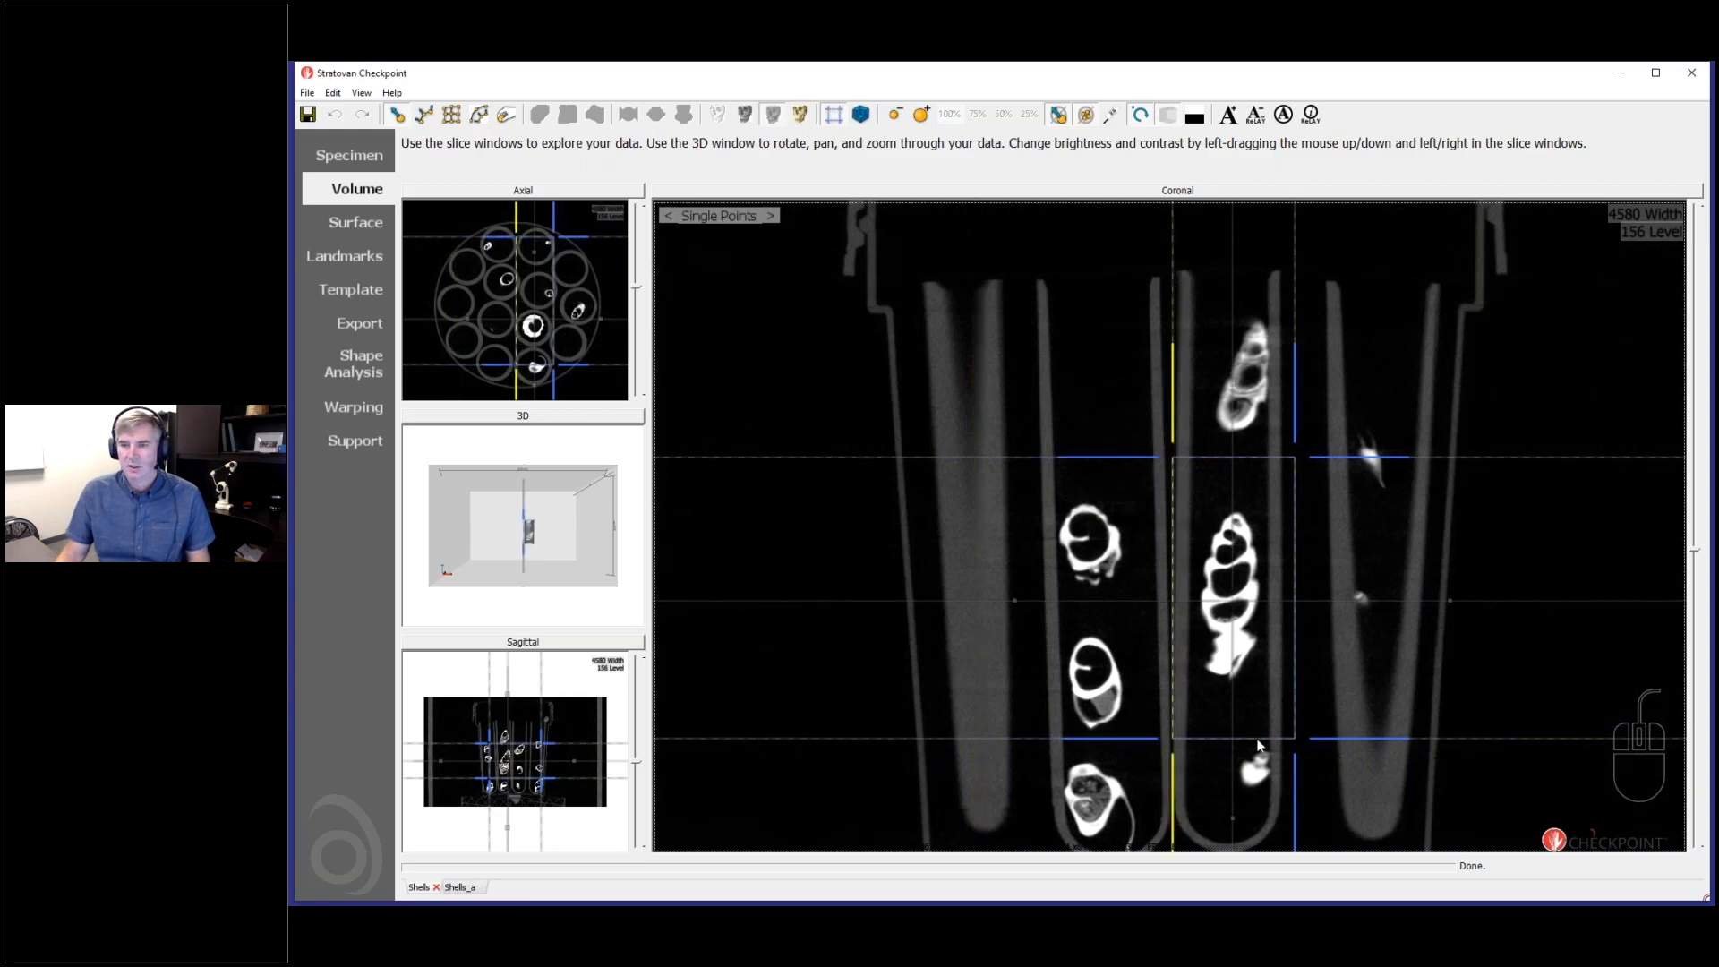
# - In the sagittal slice, pull the side boundaries to the tube walls, lower the upper boundary to the shell's tip and check neighbouring slices
pyautogui.click(579, 644)
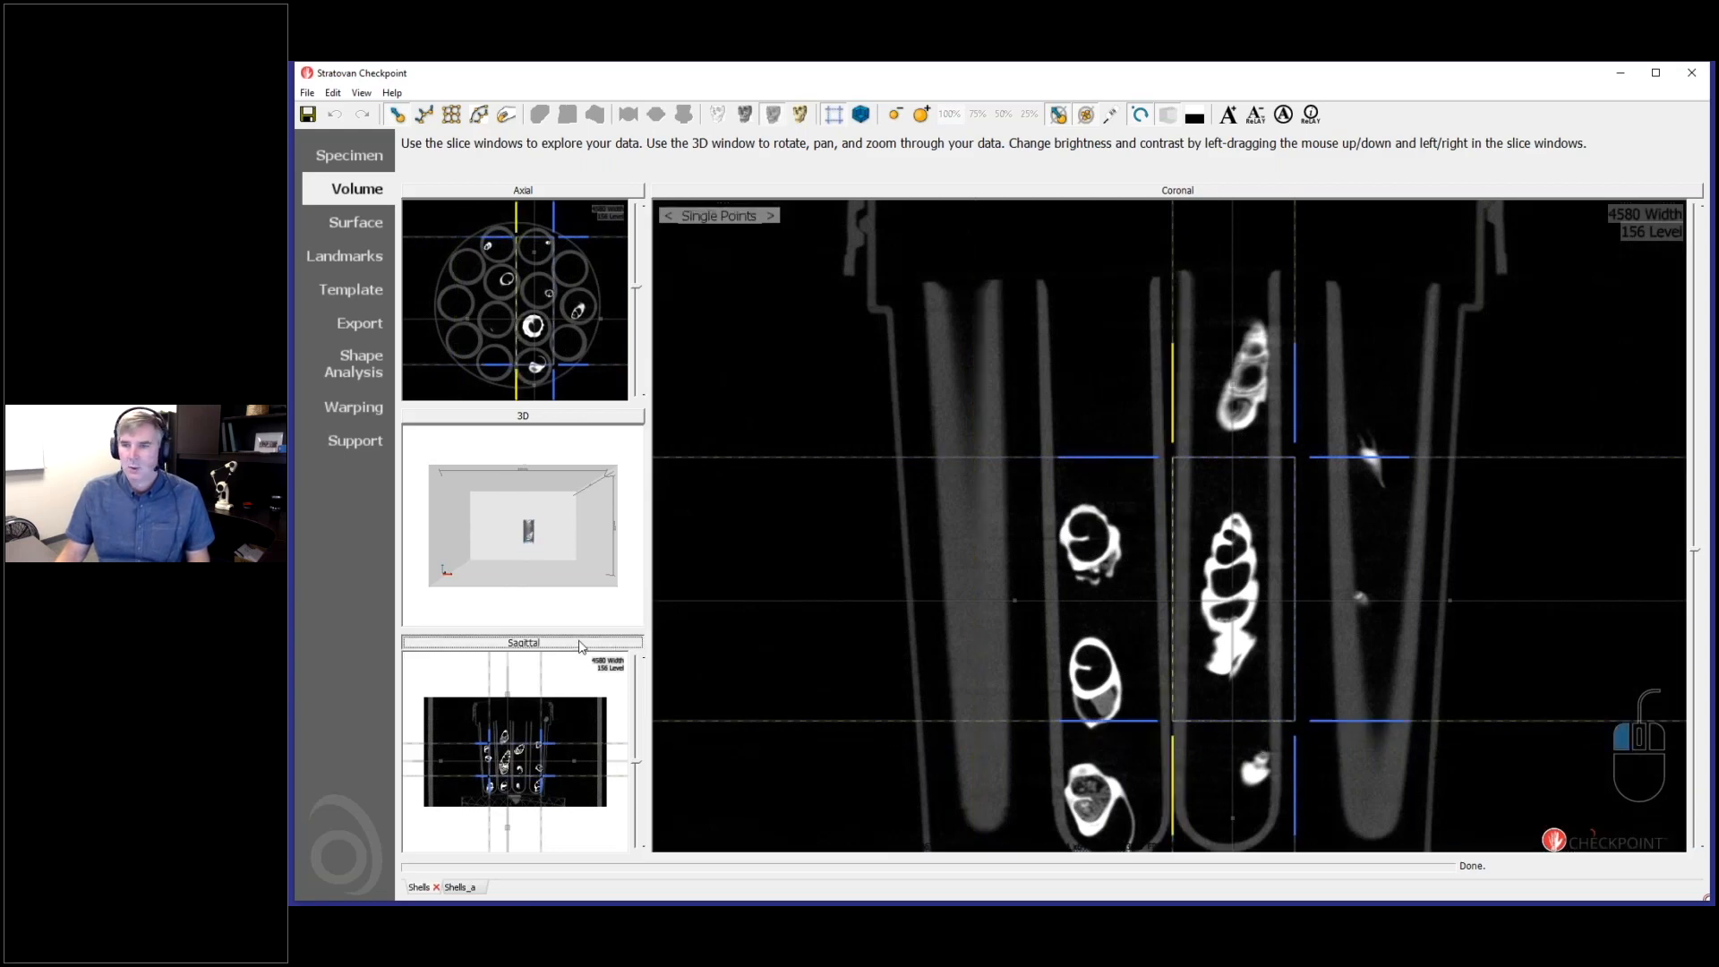
pyautogui.keyDown('ctrl'); pyautogui.scroll(1, 1212, 591); pyautogui.keyUp('ctrl')
pyautogui.keyDown('ctrl'); pyautogui.scroll(5, 1213, 588); pyautogui.keyUp('ctrl')
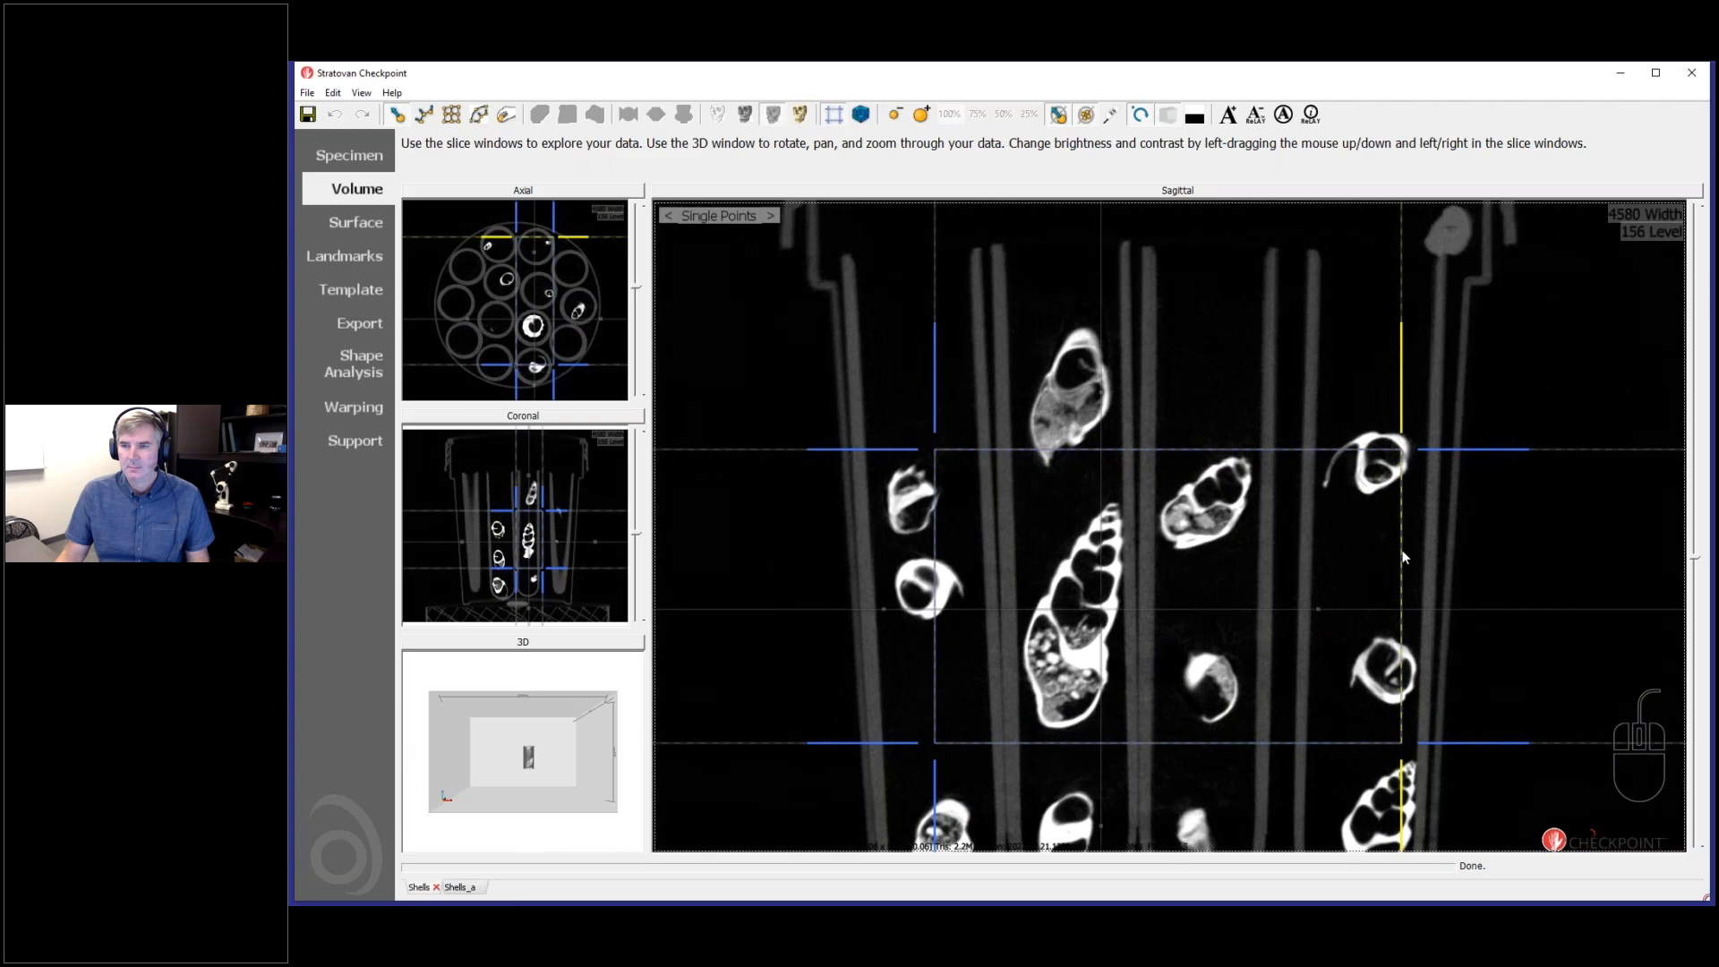
pyautogui.moveTo(1233, 570); pyautogui.dragTo(1131, 547)
pyautogui.moveTo(933, 519); pyautogui.dragTo(1012, 530)
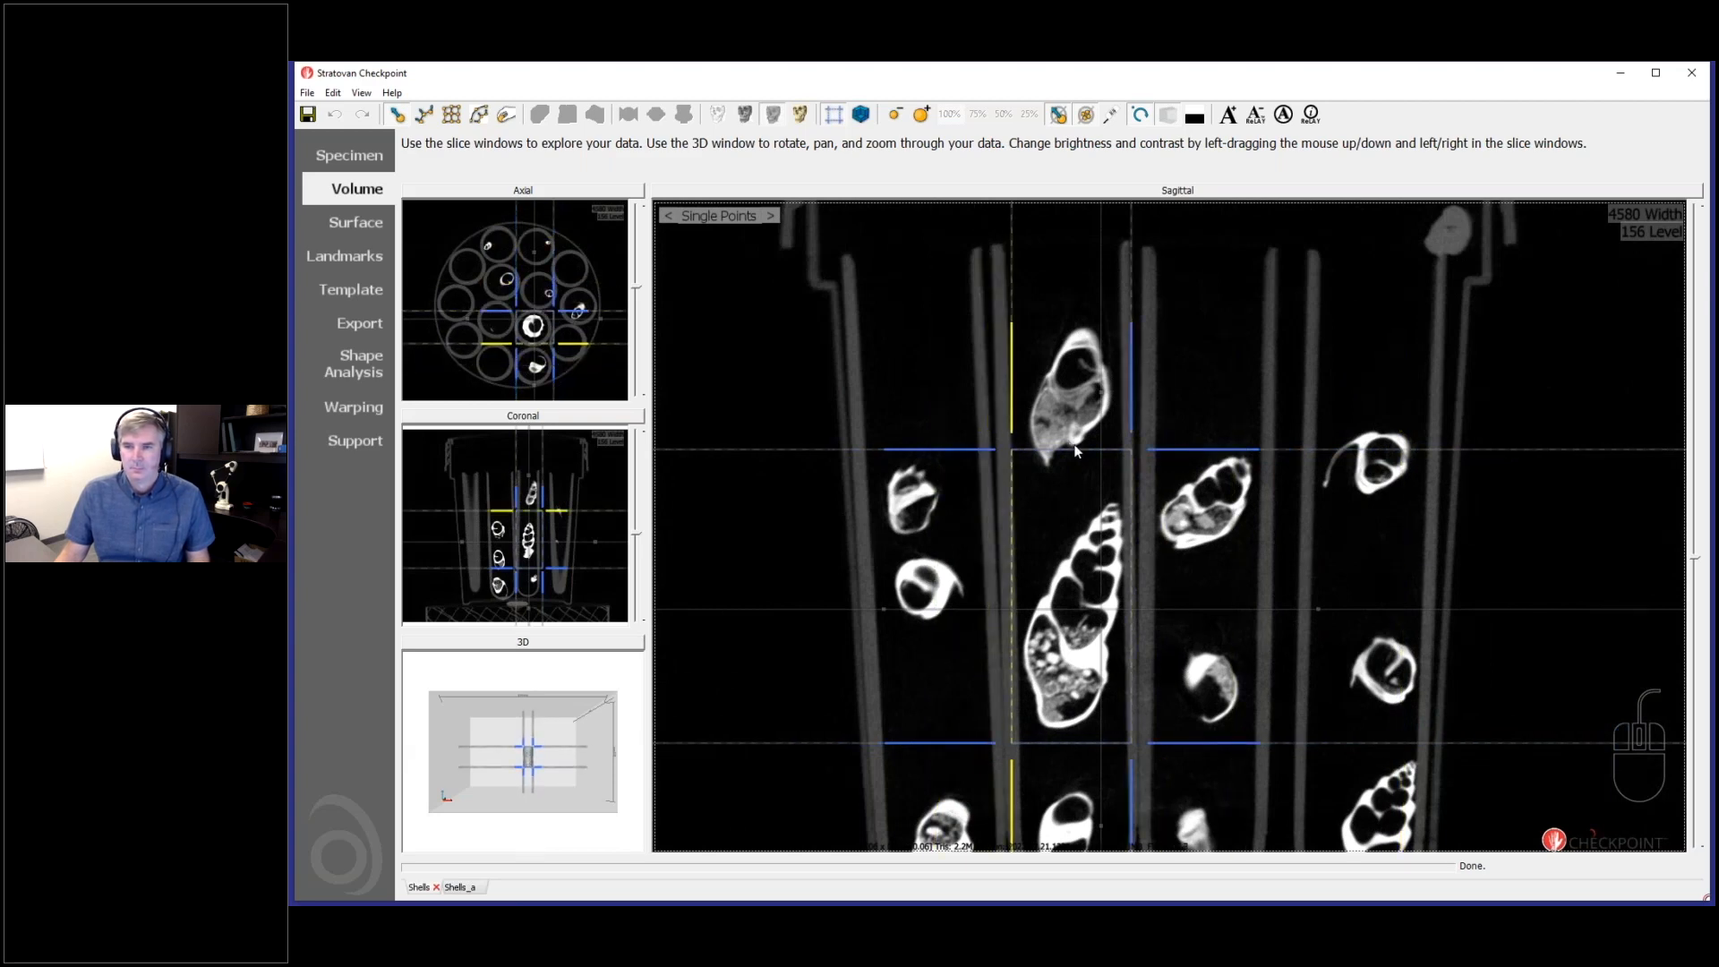
pyautogui.moveTo(1080, 473); pyautogui.dragTo(1082, 497)
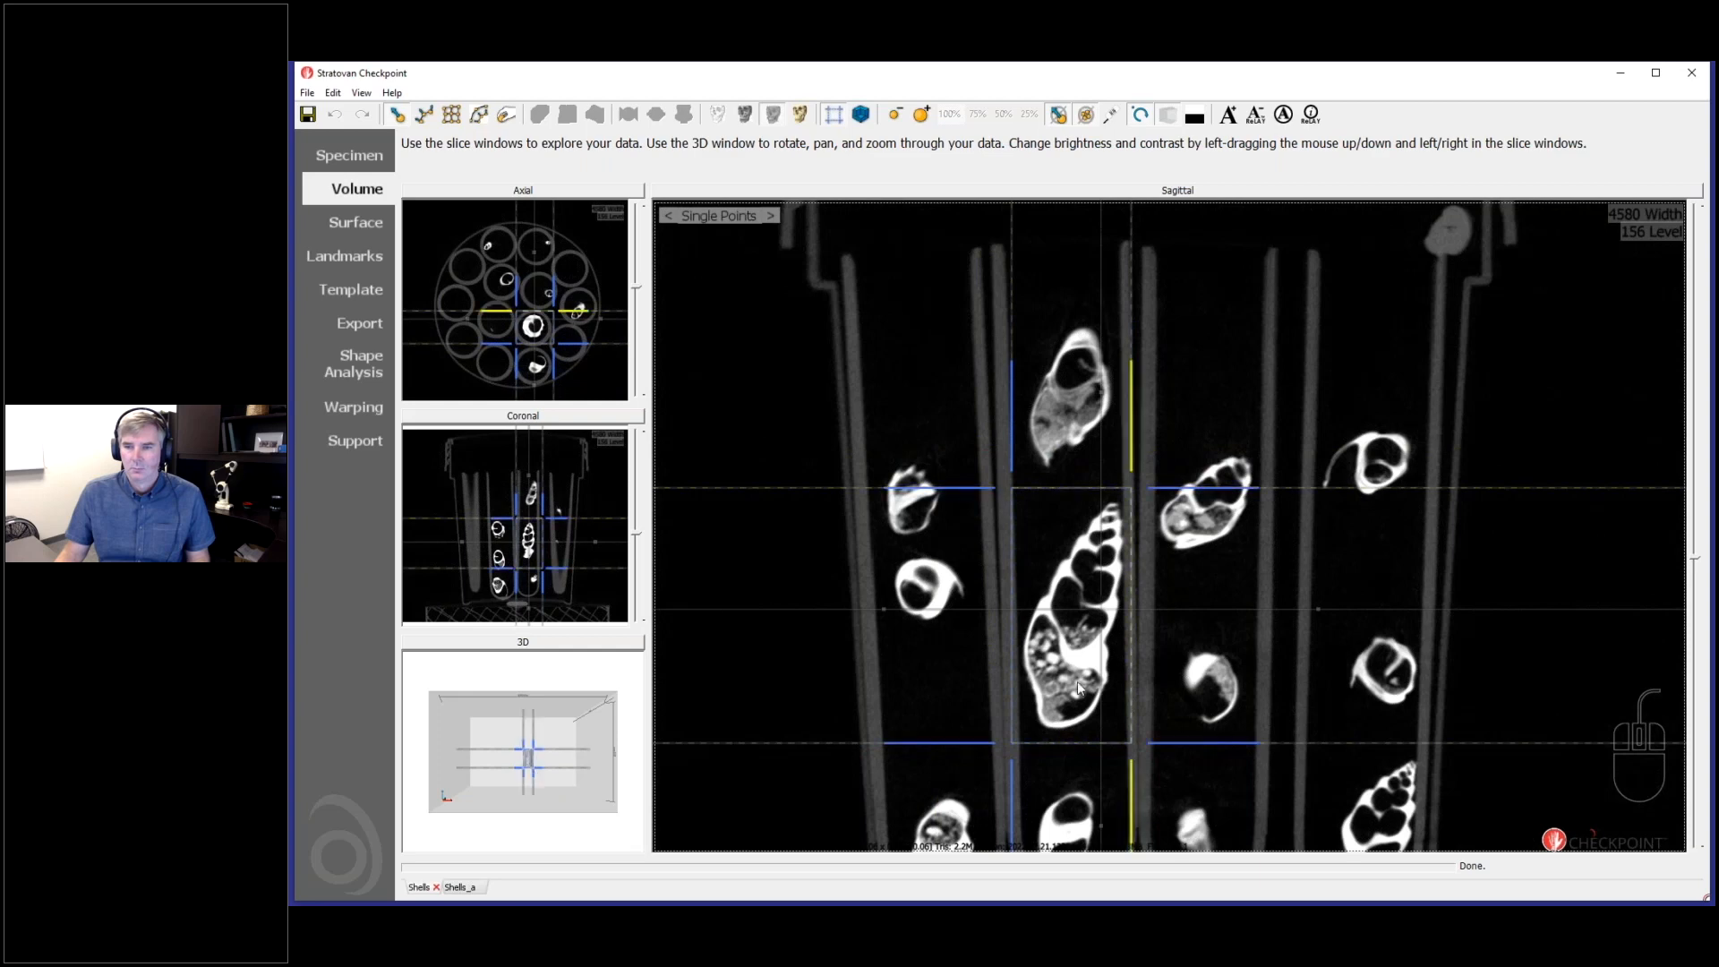
pyautogui.scroll(-5, 1078, 682)
pyautogui.scroll(6, 1077, 683)
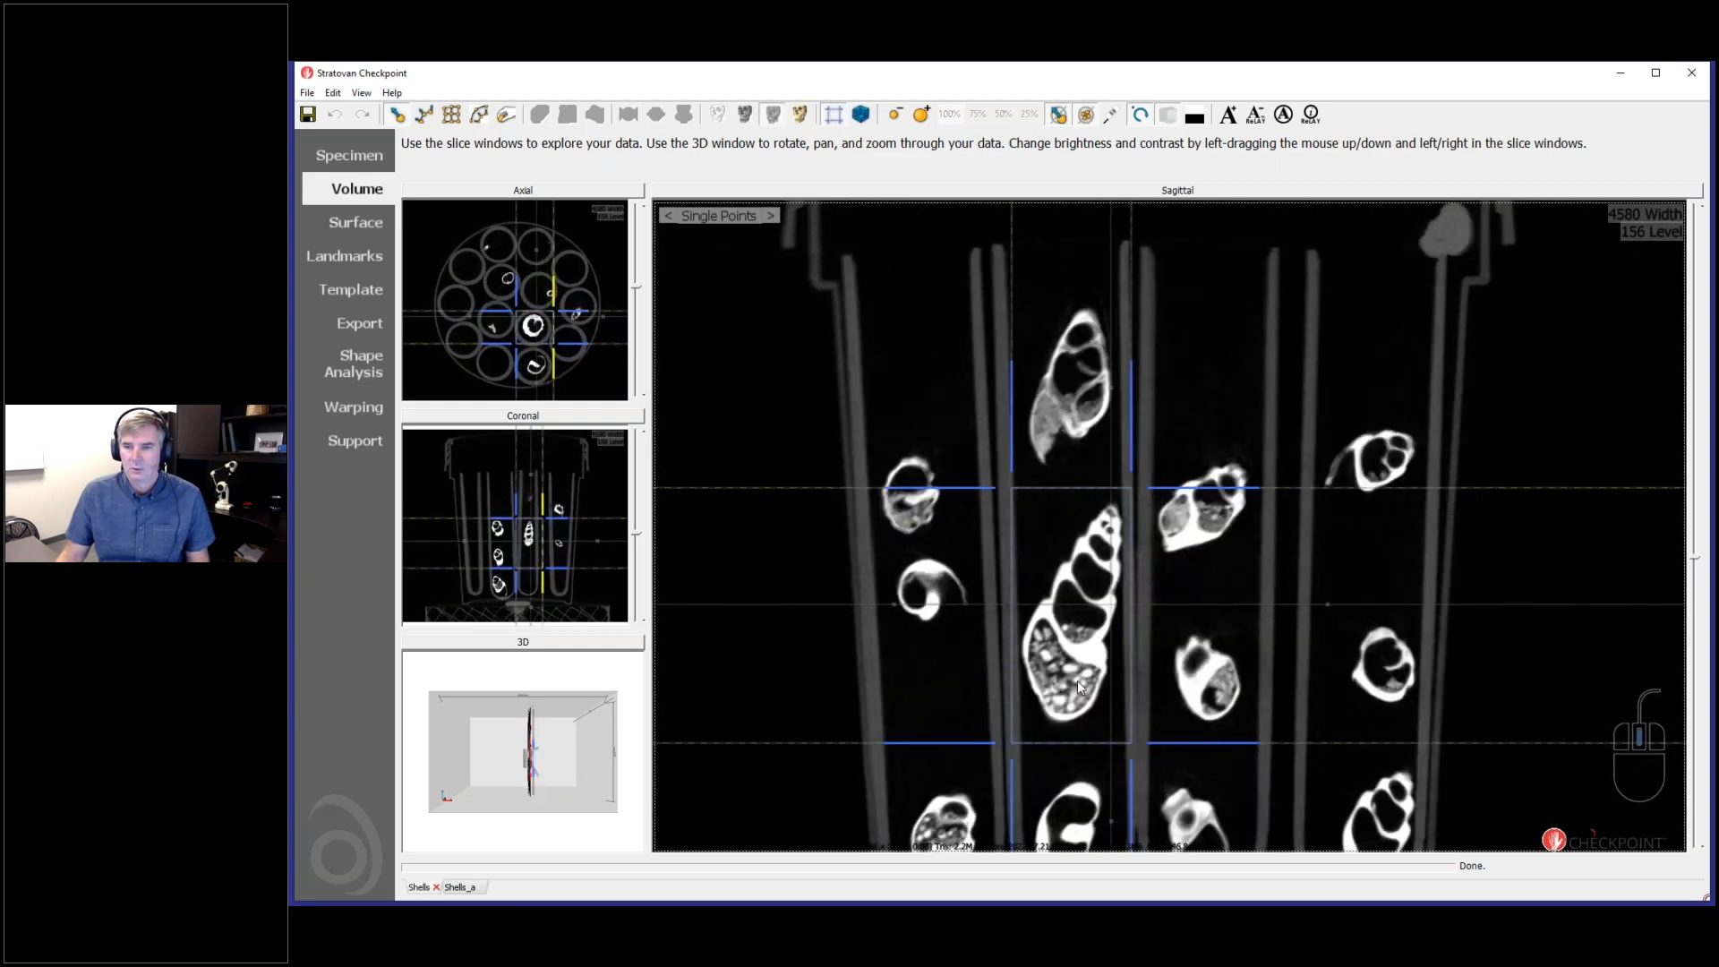
pyautogui.scroll(3, 1077, 681)
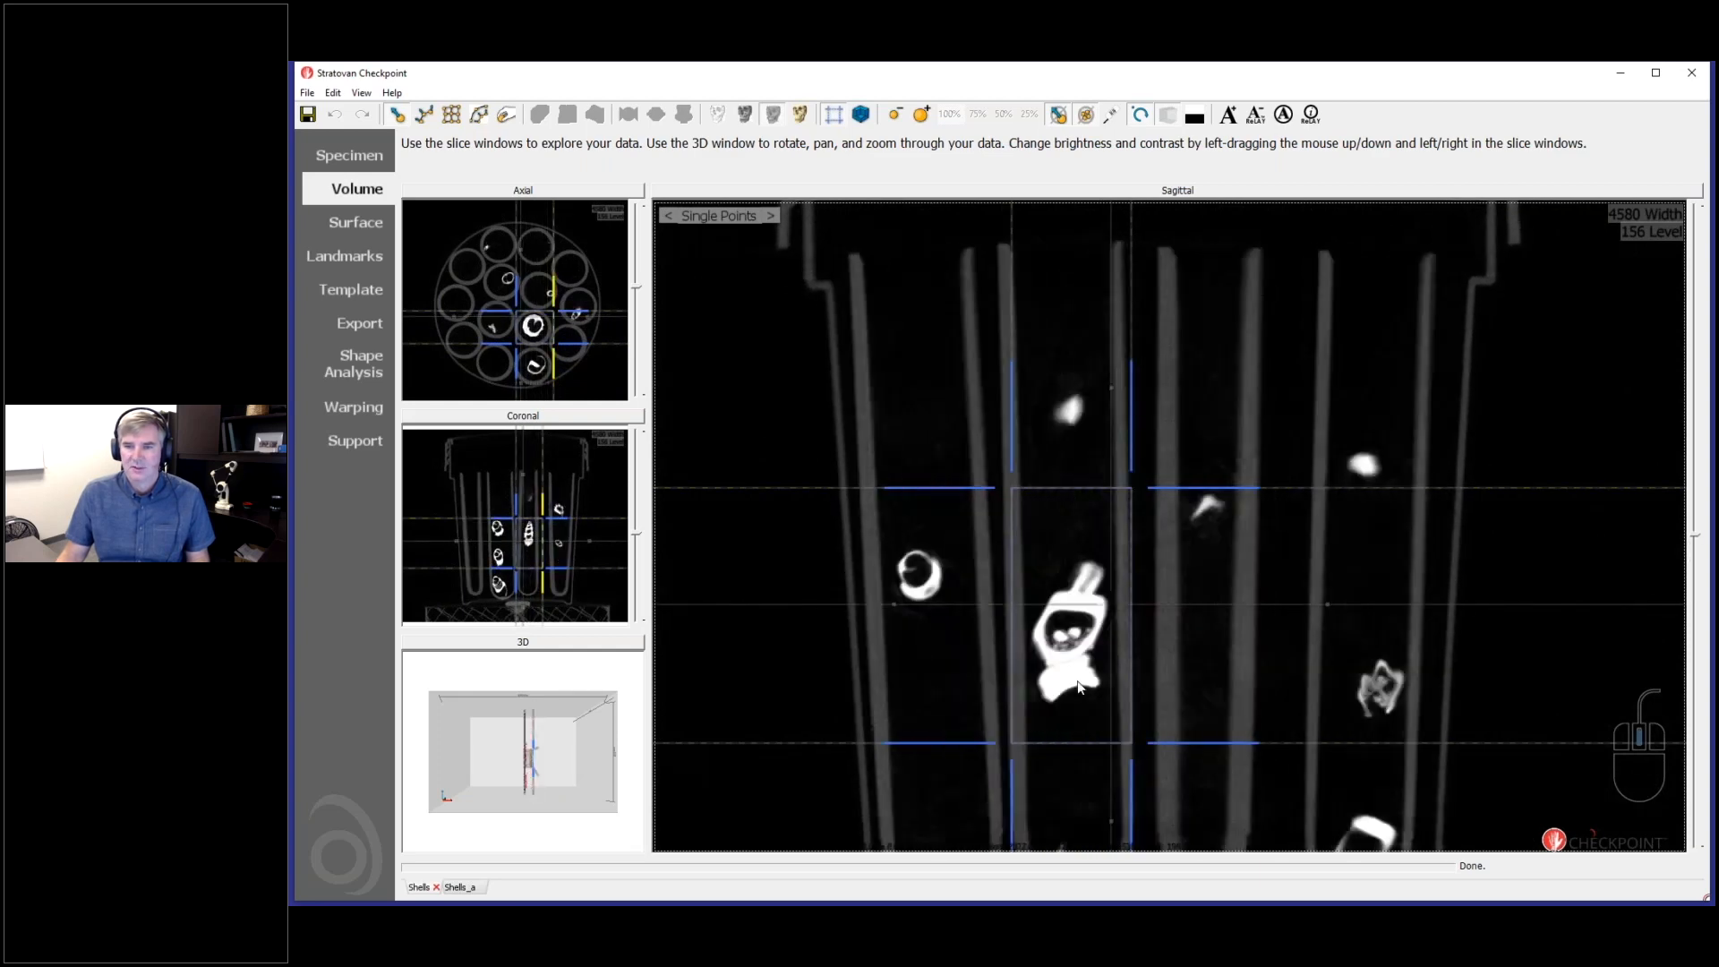
pyautogui.doubleClick(584, 485)
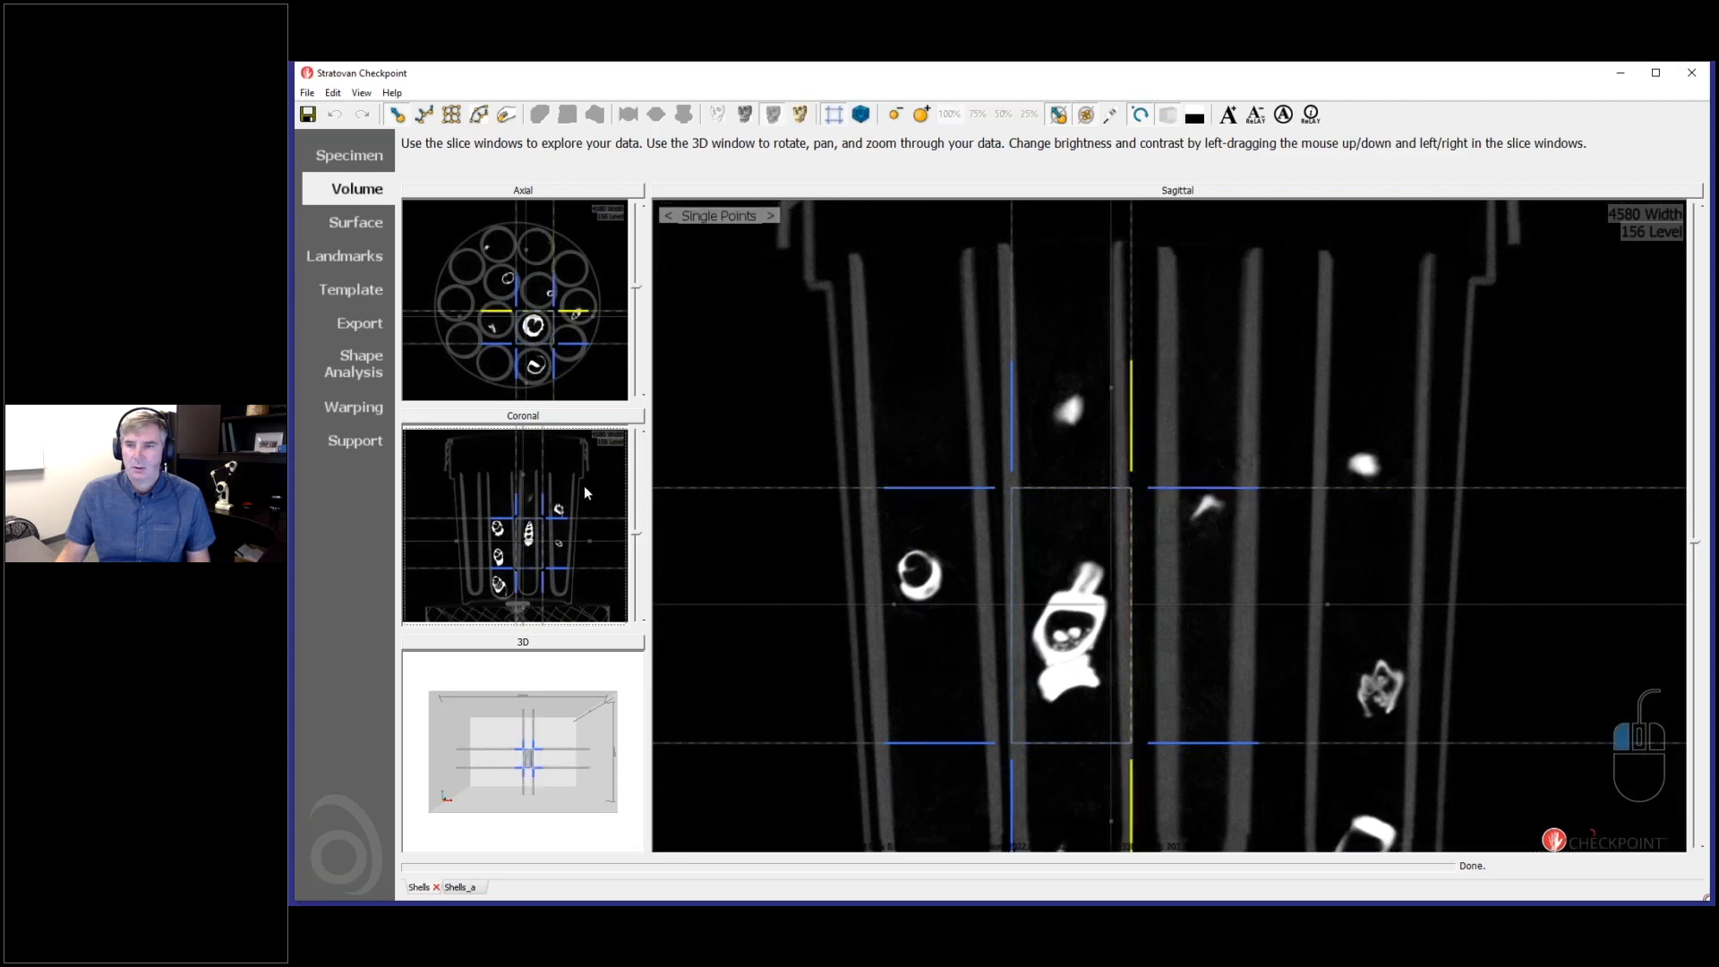
# - Check the cropped region through the coronal slices and inspect the elongated shell in the volume export preview
pyautogui.scroll(-4, 1266, 675)
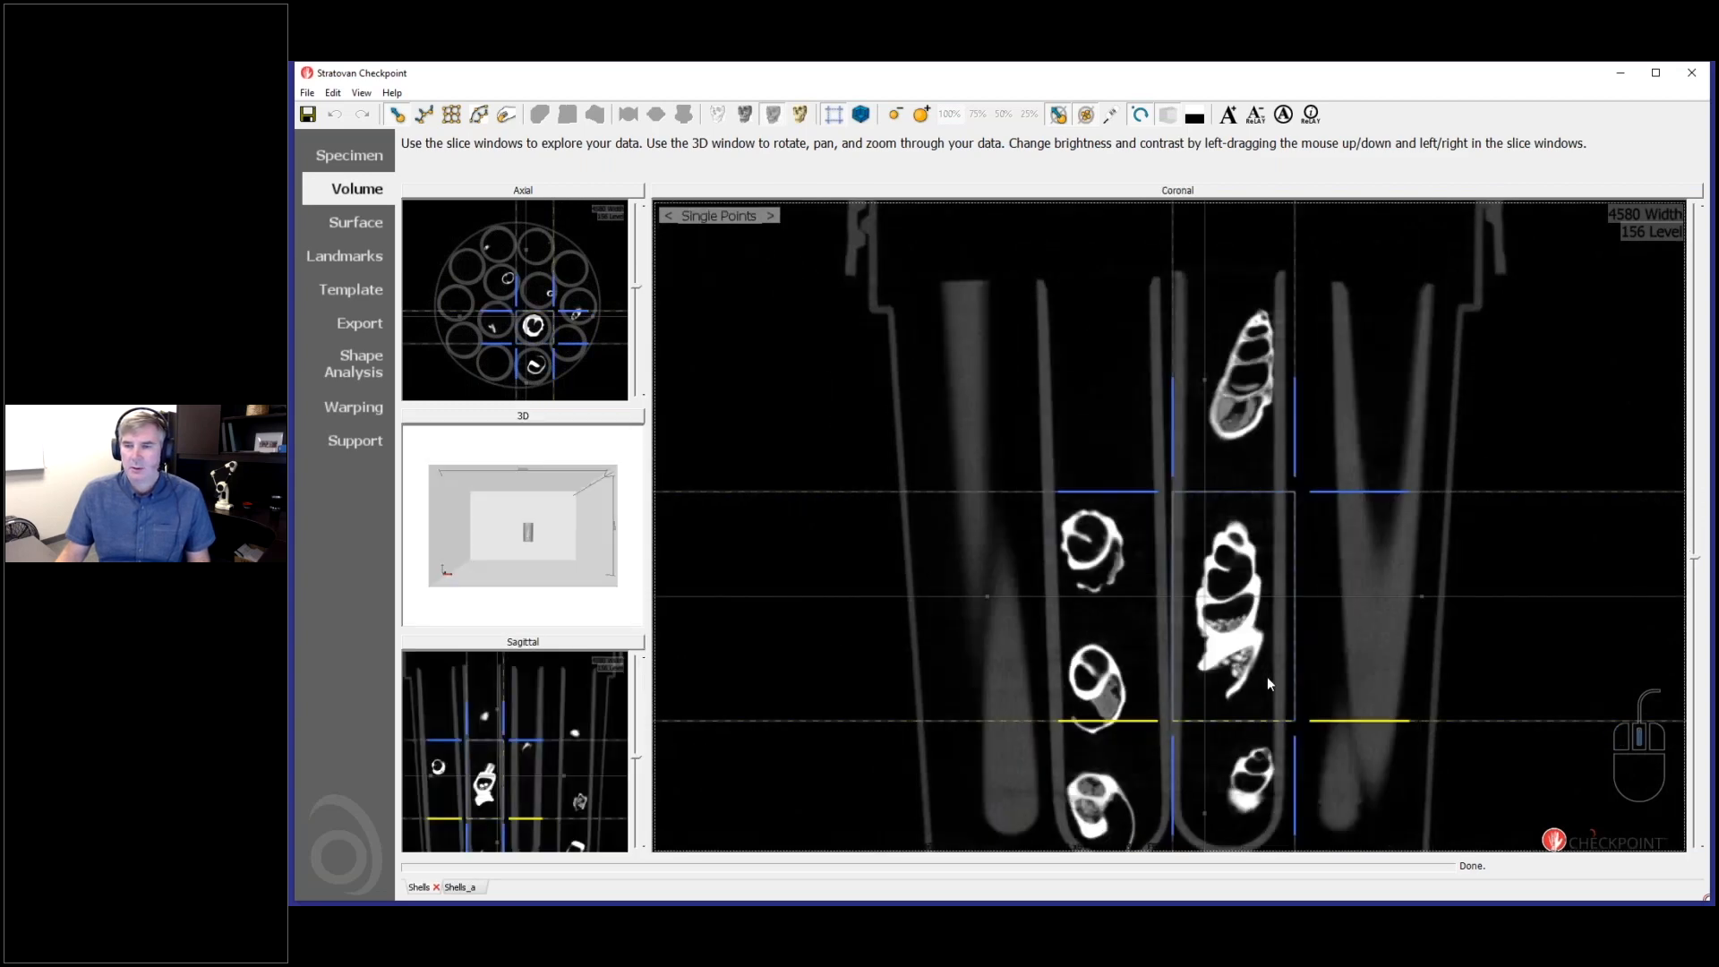
pyautogui.scroll(-4, 1266, 675)
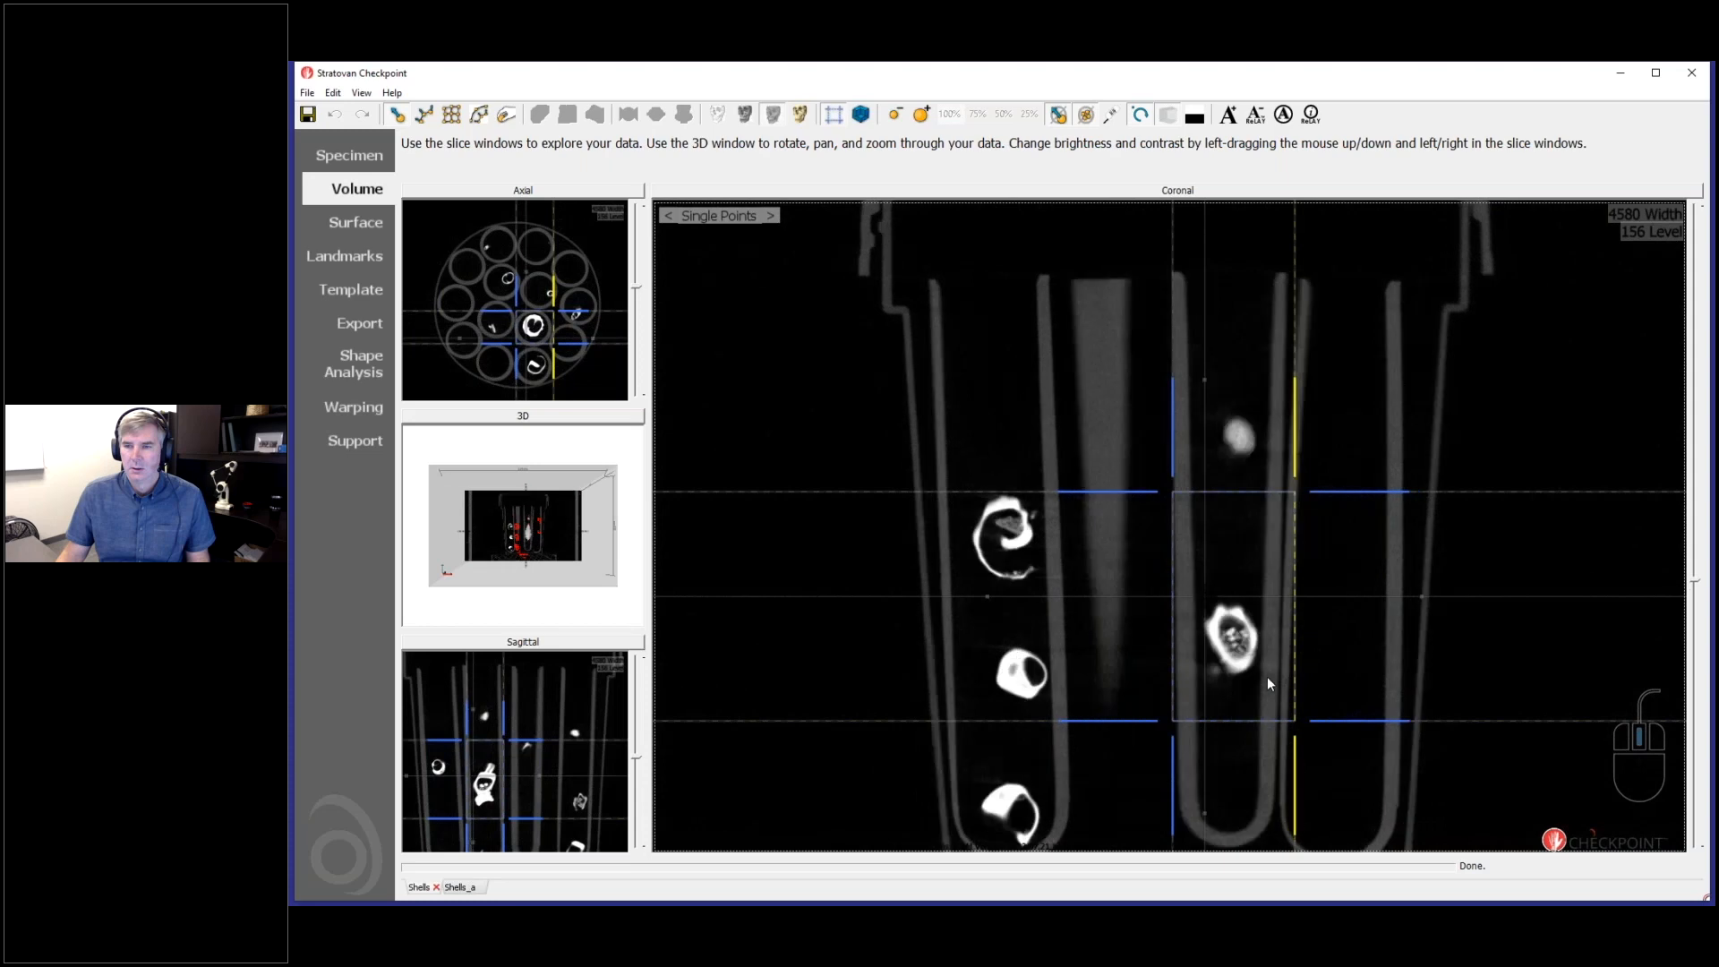
pyautogui.scroll(5, 1267, 679)
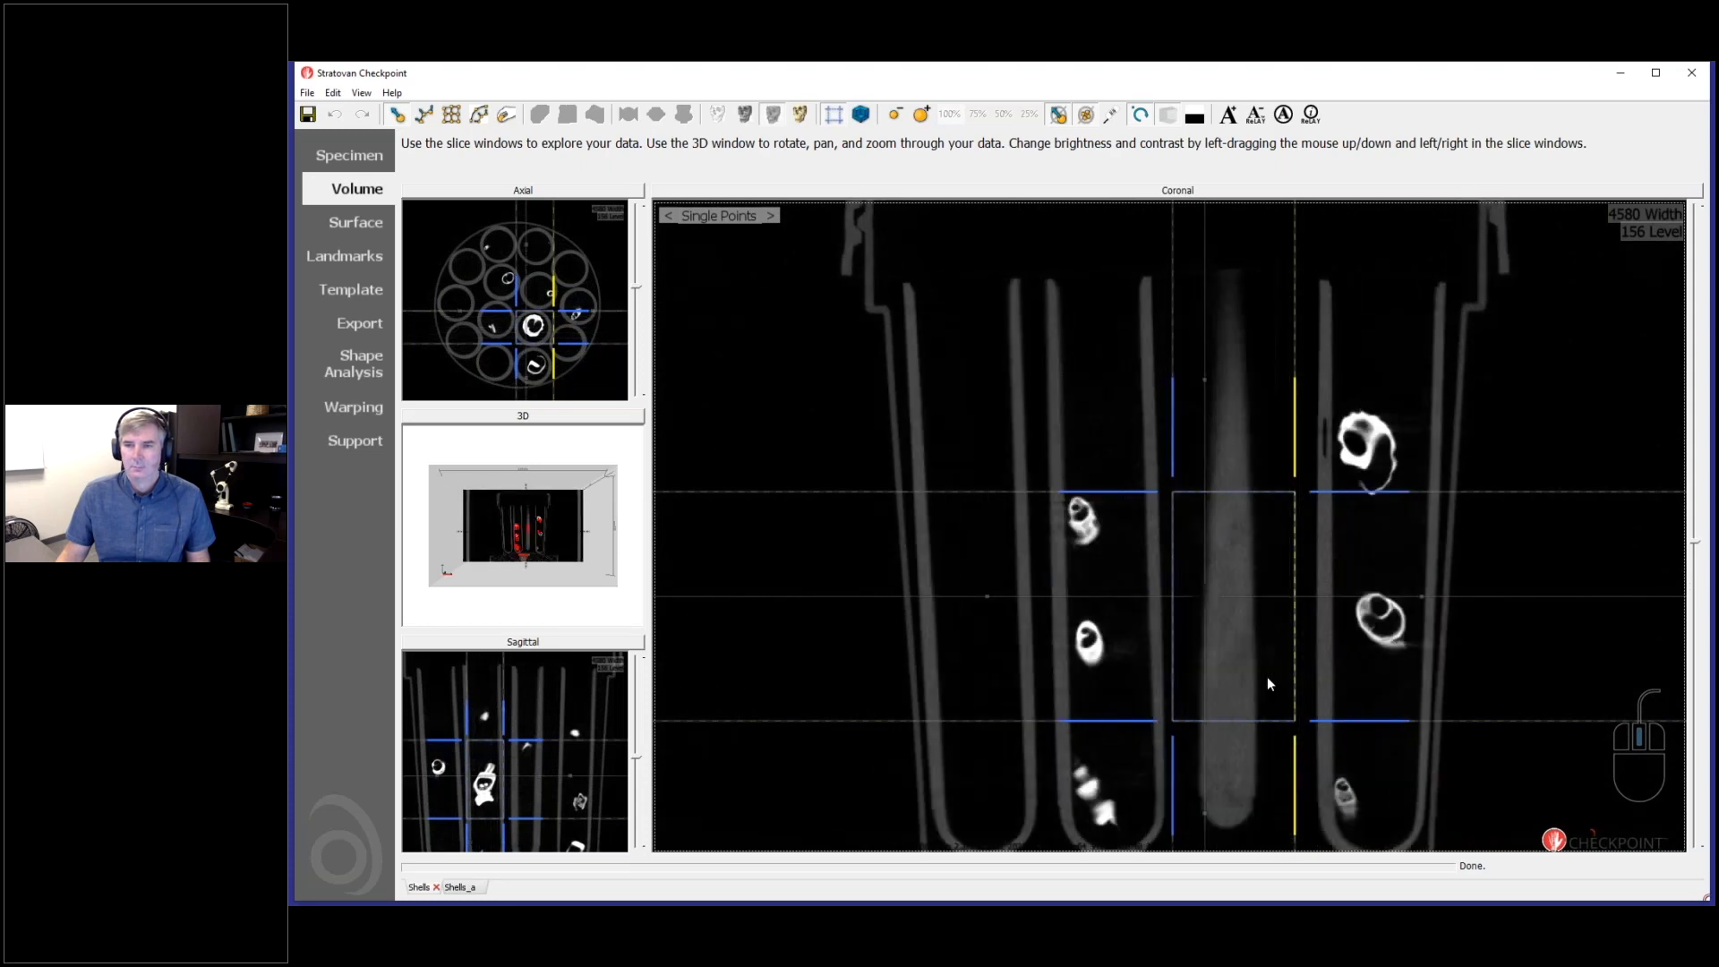
pyautogui.click(348, 325)
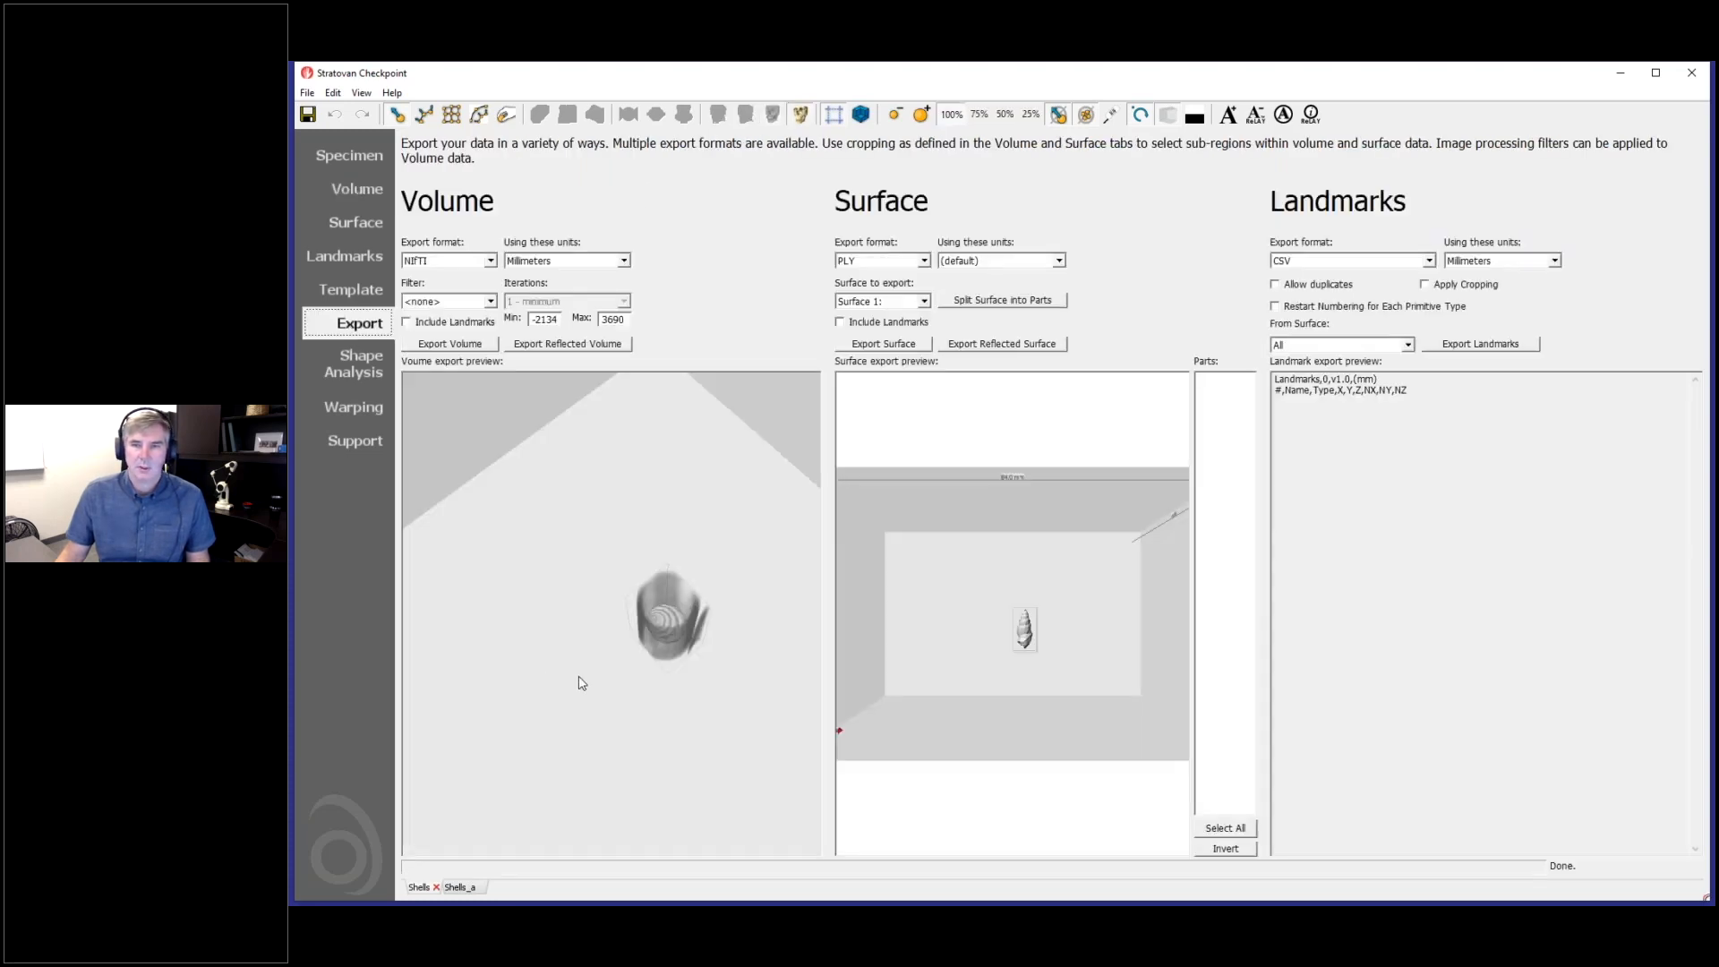
pyautogui.moveTo(624, 574); pyautogui.dragTo(725, 689)
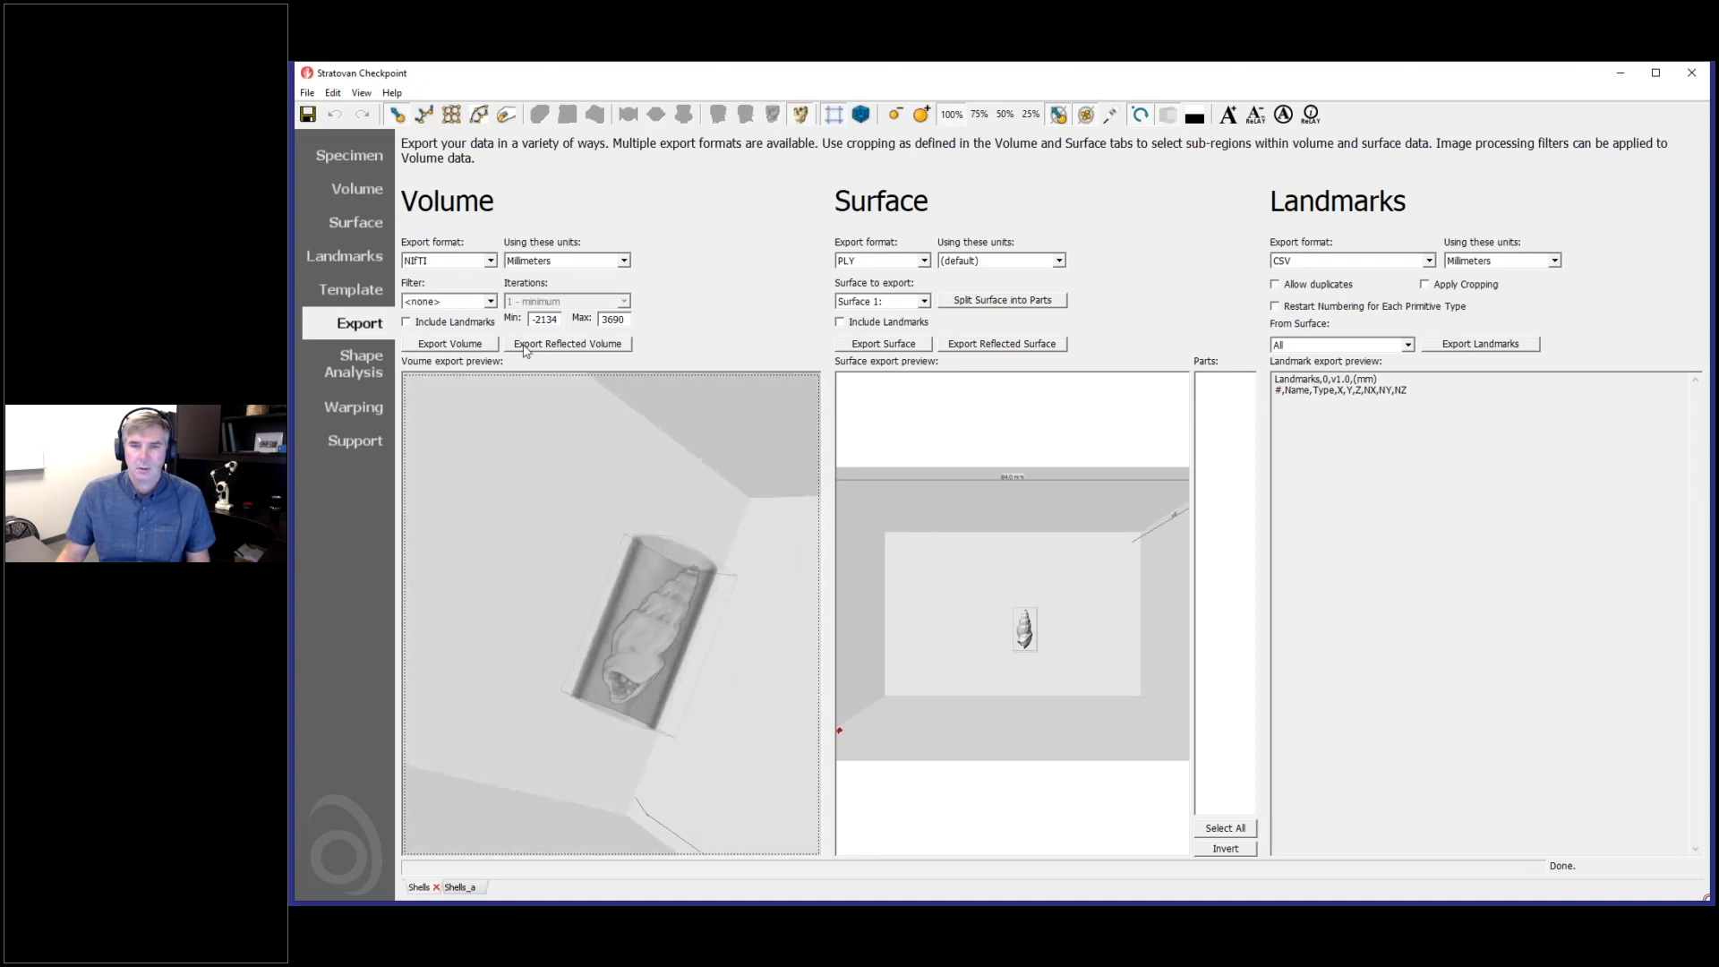
# - Export the cropped volume in NIfTI format as Shells_B.nii and load the exported volume
pyautogui.click(450, 344)
pyautogui.click(485, 248)
pyautogui.click(440, 584)
pyautogui.click(436, 584)
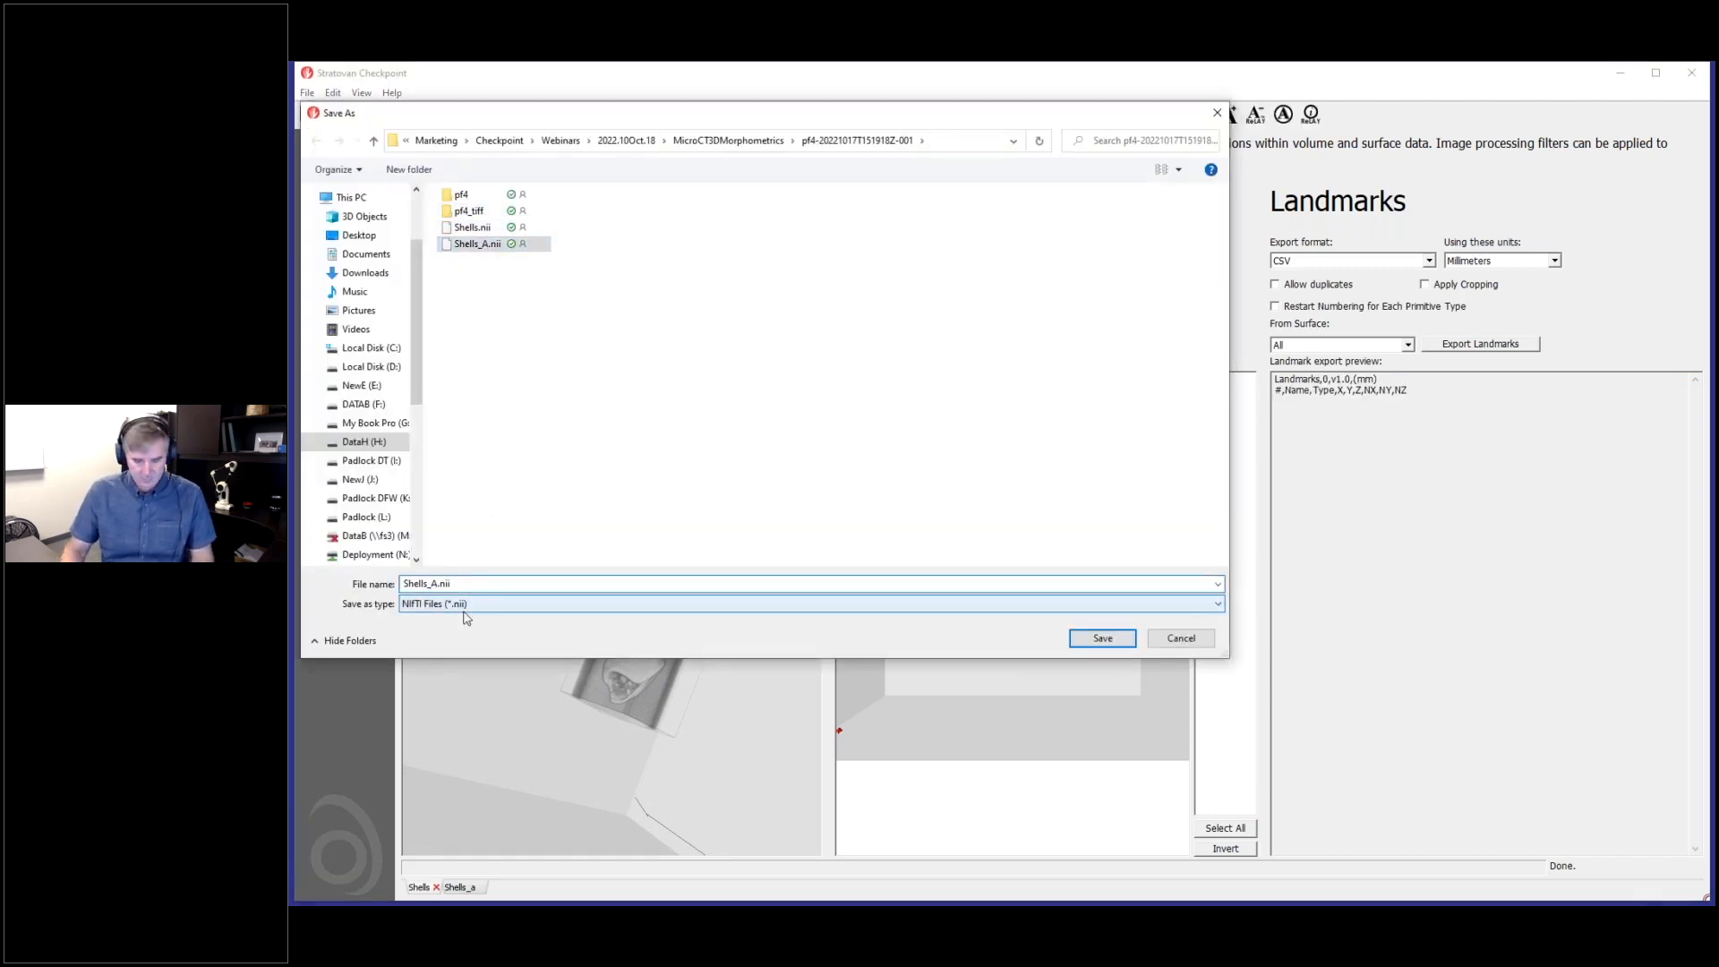
pyautogui.press('BackSpace')
pyautogui.write('B')
pyautogui.click(1123, 642)
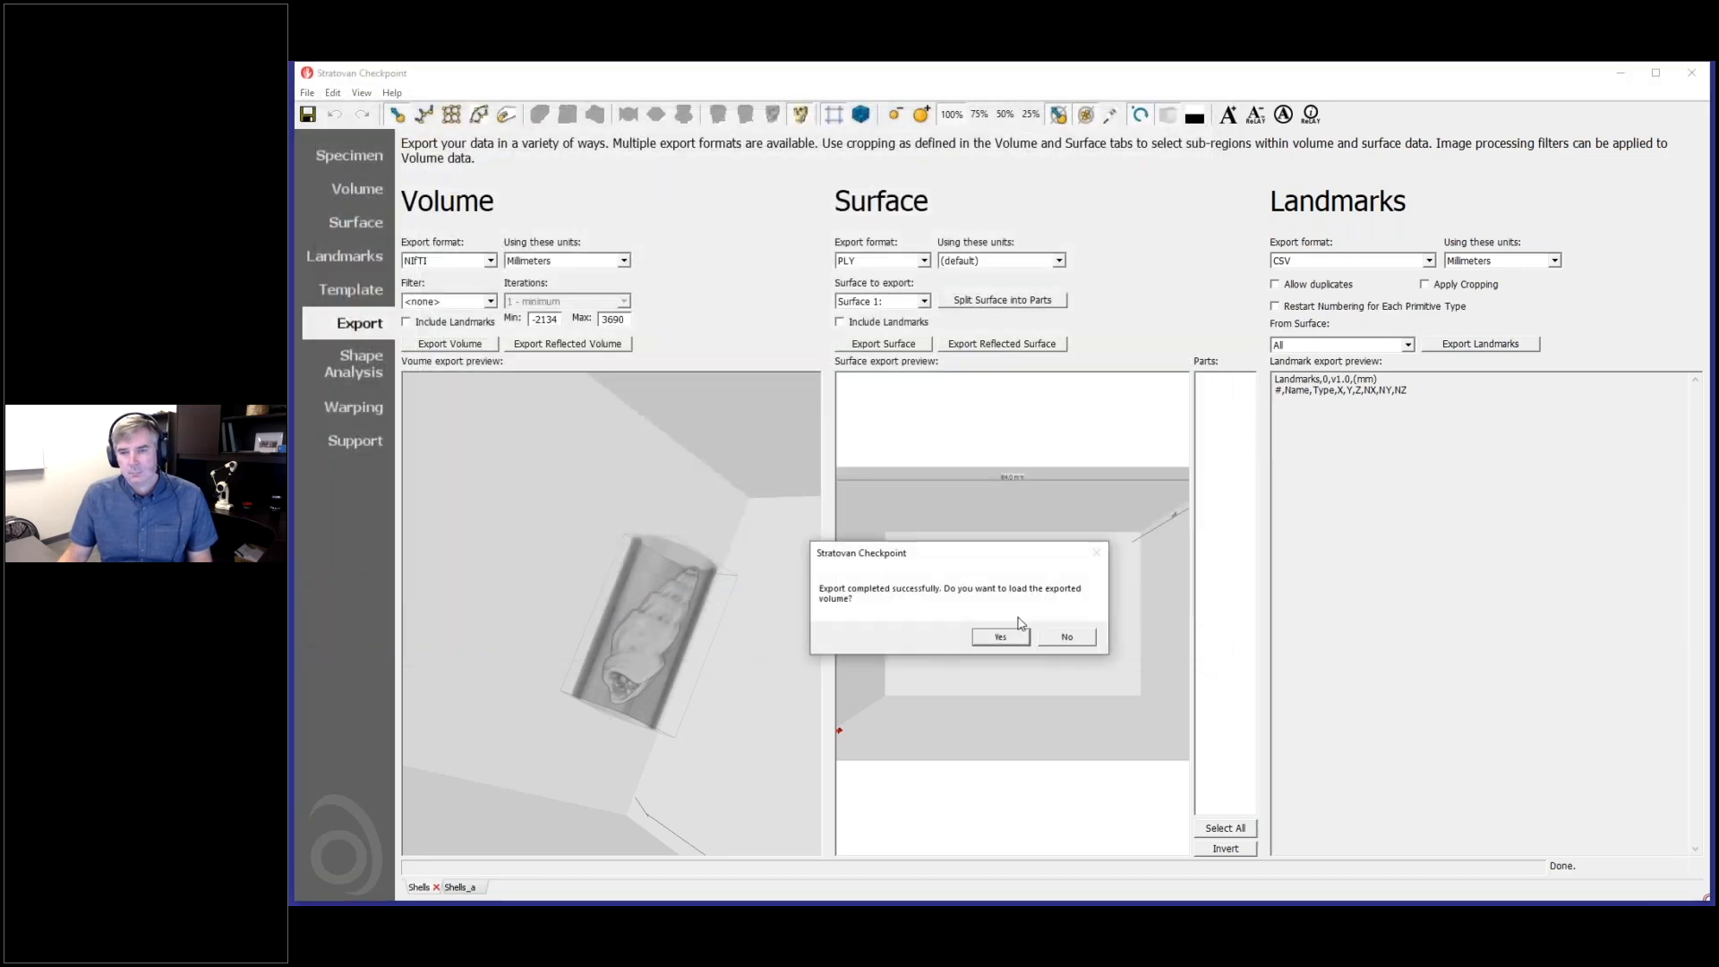
pyautogui.click(1001, 637)
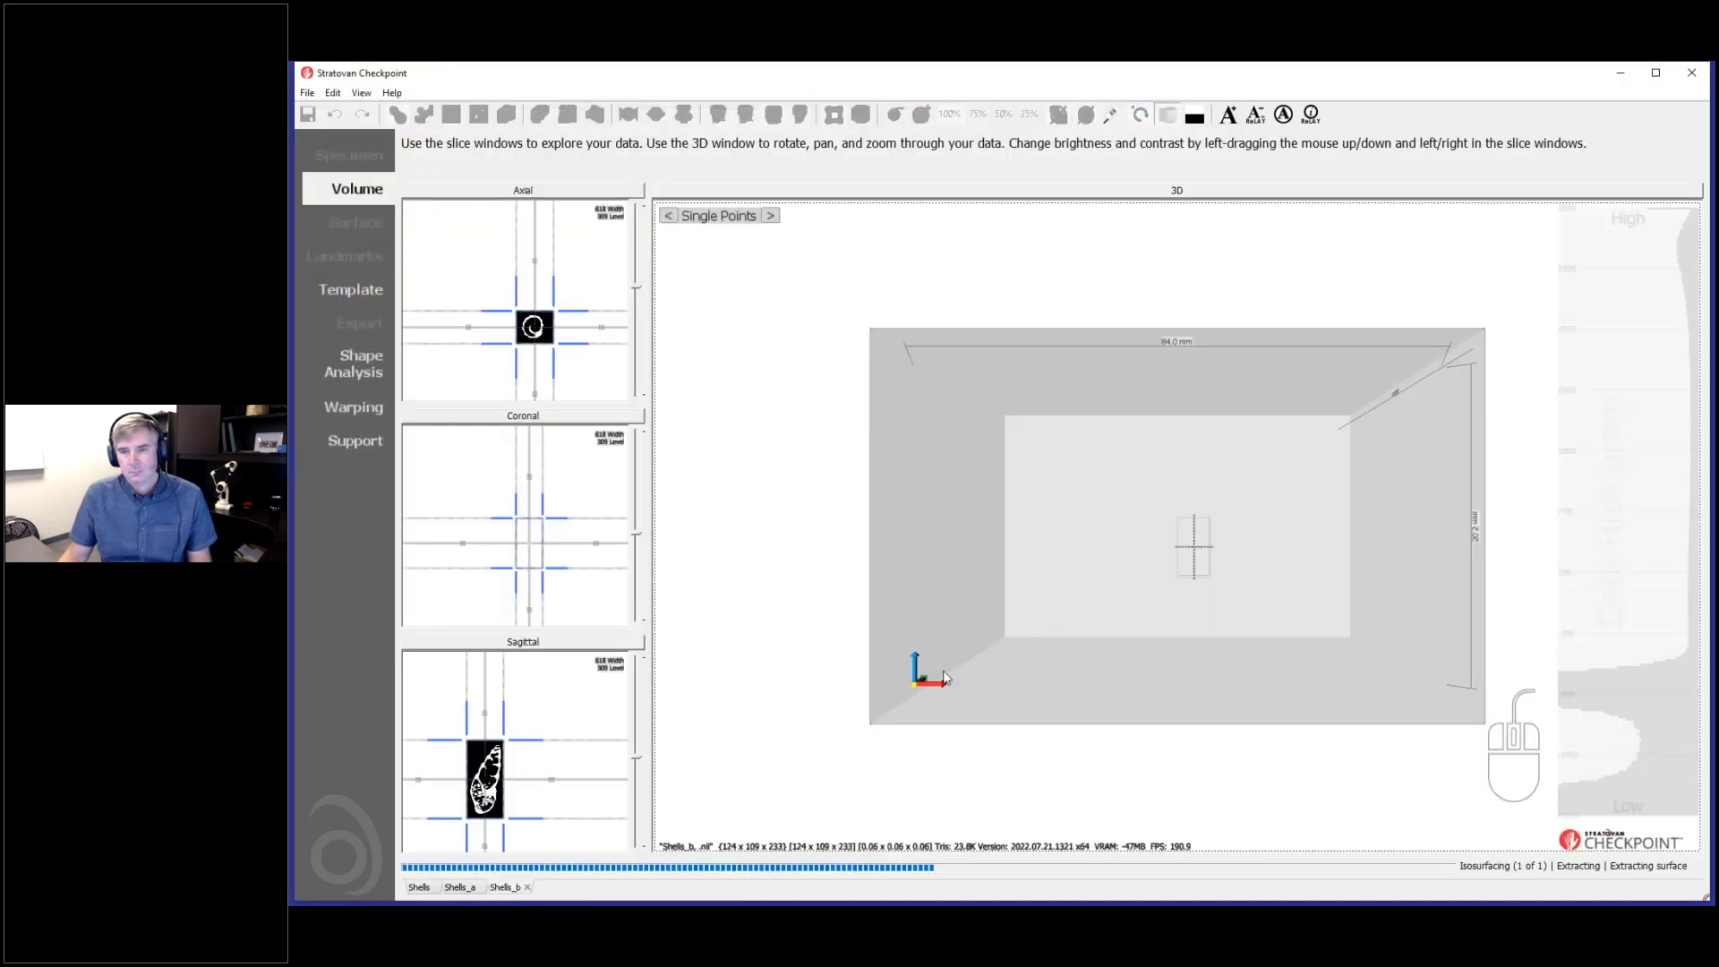
# - Adjust the brightness and contrast of Shells_b in the coronal slice to isolate the shell in the 3D rendering
pyautogui.moveTo(721, 574); pyautogui.dragTo(741, 537)
pyautogui.moveTo(527, 488); pyautogui.dragTo(551, 503)
pyautogui.moveTo(1057, 560); pyautogui.dragTo(845, 740)
# - Compare the 3D renderings of the Shells_a and Shells_b volumes by switching between them
pyautogui.click(461, 888)
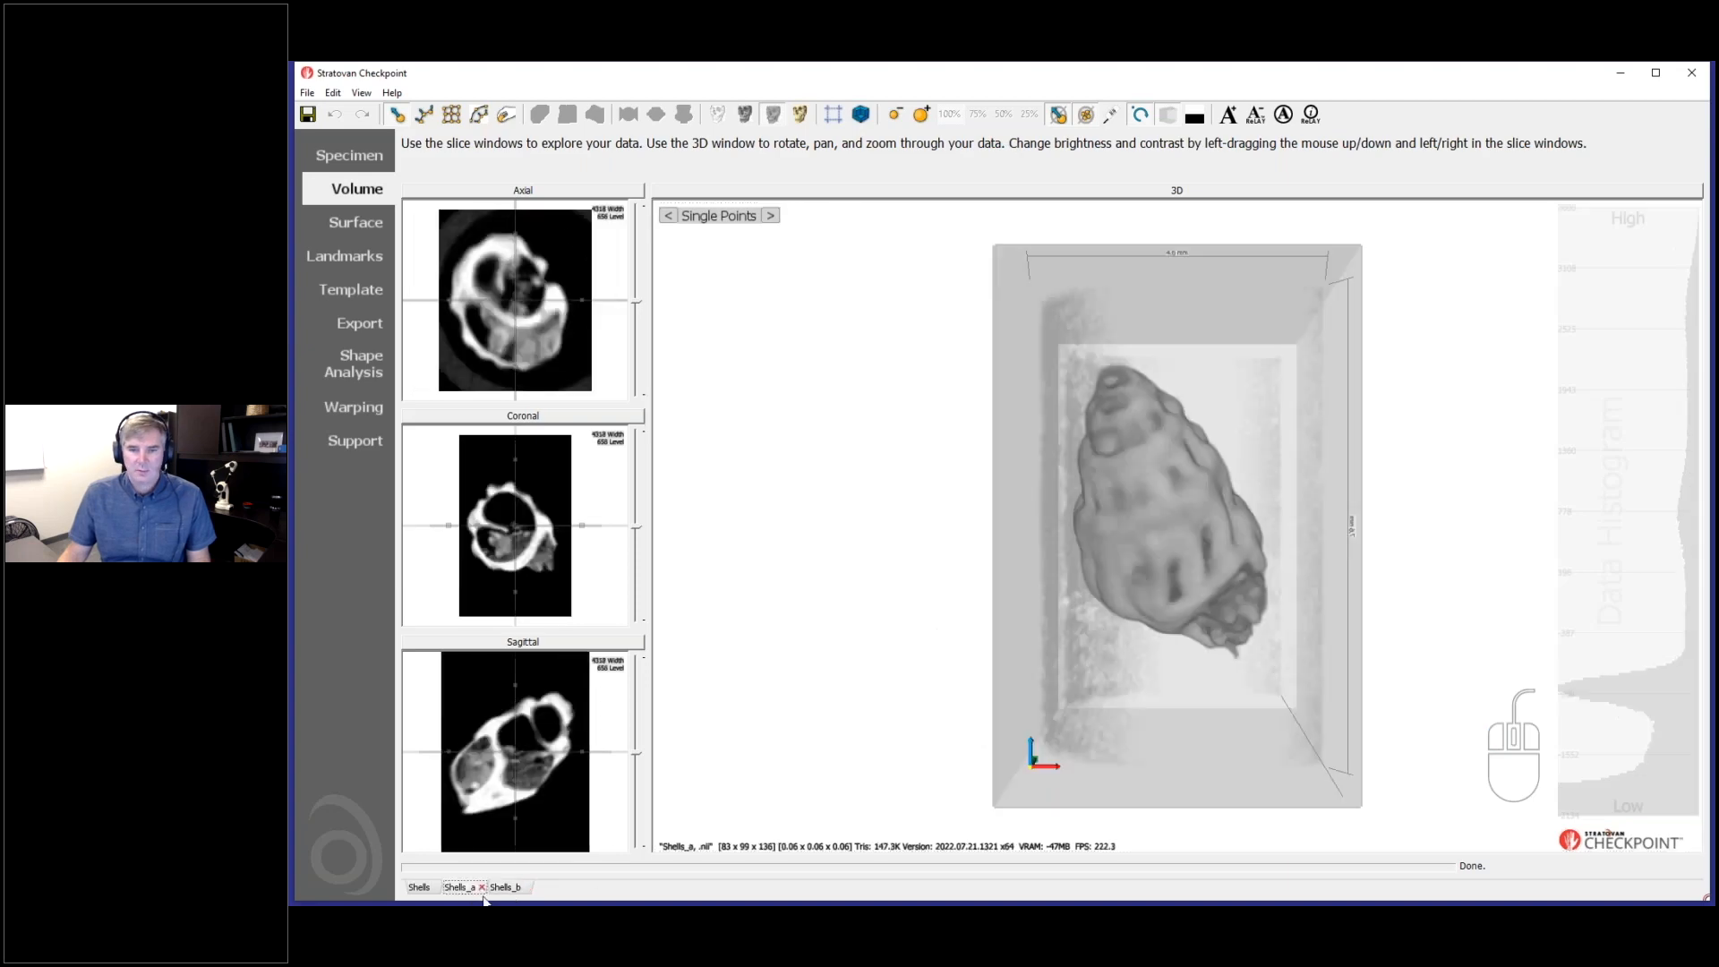
pyautogui.click(503, 891)
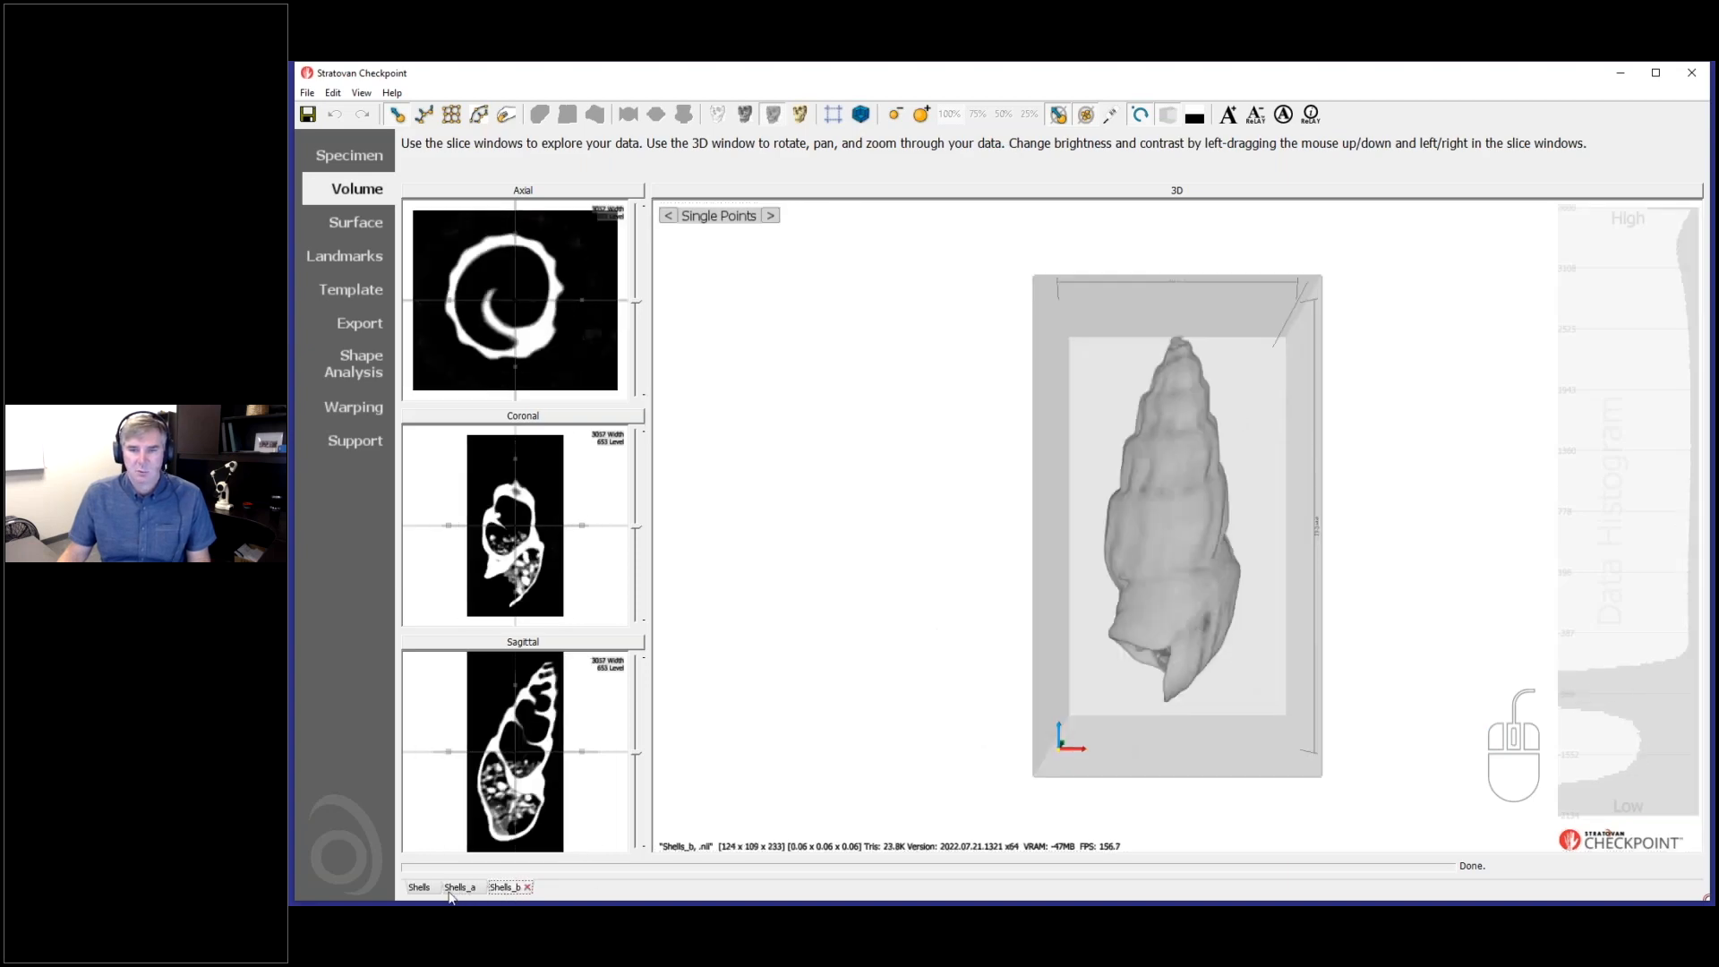
pyautogui.click(459, 889)
pyautogui.click(504, 891)
pyautogui.click(460, 889)
# - Adjust the brightness and contrast of Shells_a and examine its shell in 3D from several angles
pyautogui.moveTo(1208, 607); pyautogui.dragTo(1164, 676)
pyautogui.moveTo(541, 571)
pyautogui.mouseDown()
pyautogui.moveTo(514, 563)
pyautogui.moveTo(530, 559)
pyautogui.mouseUp()
pyautogui.moveTo(976, 604); pyautogui.dragTo(1126, 646)
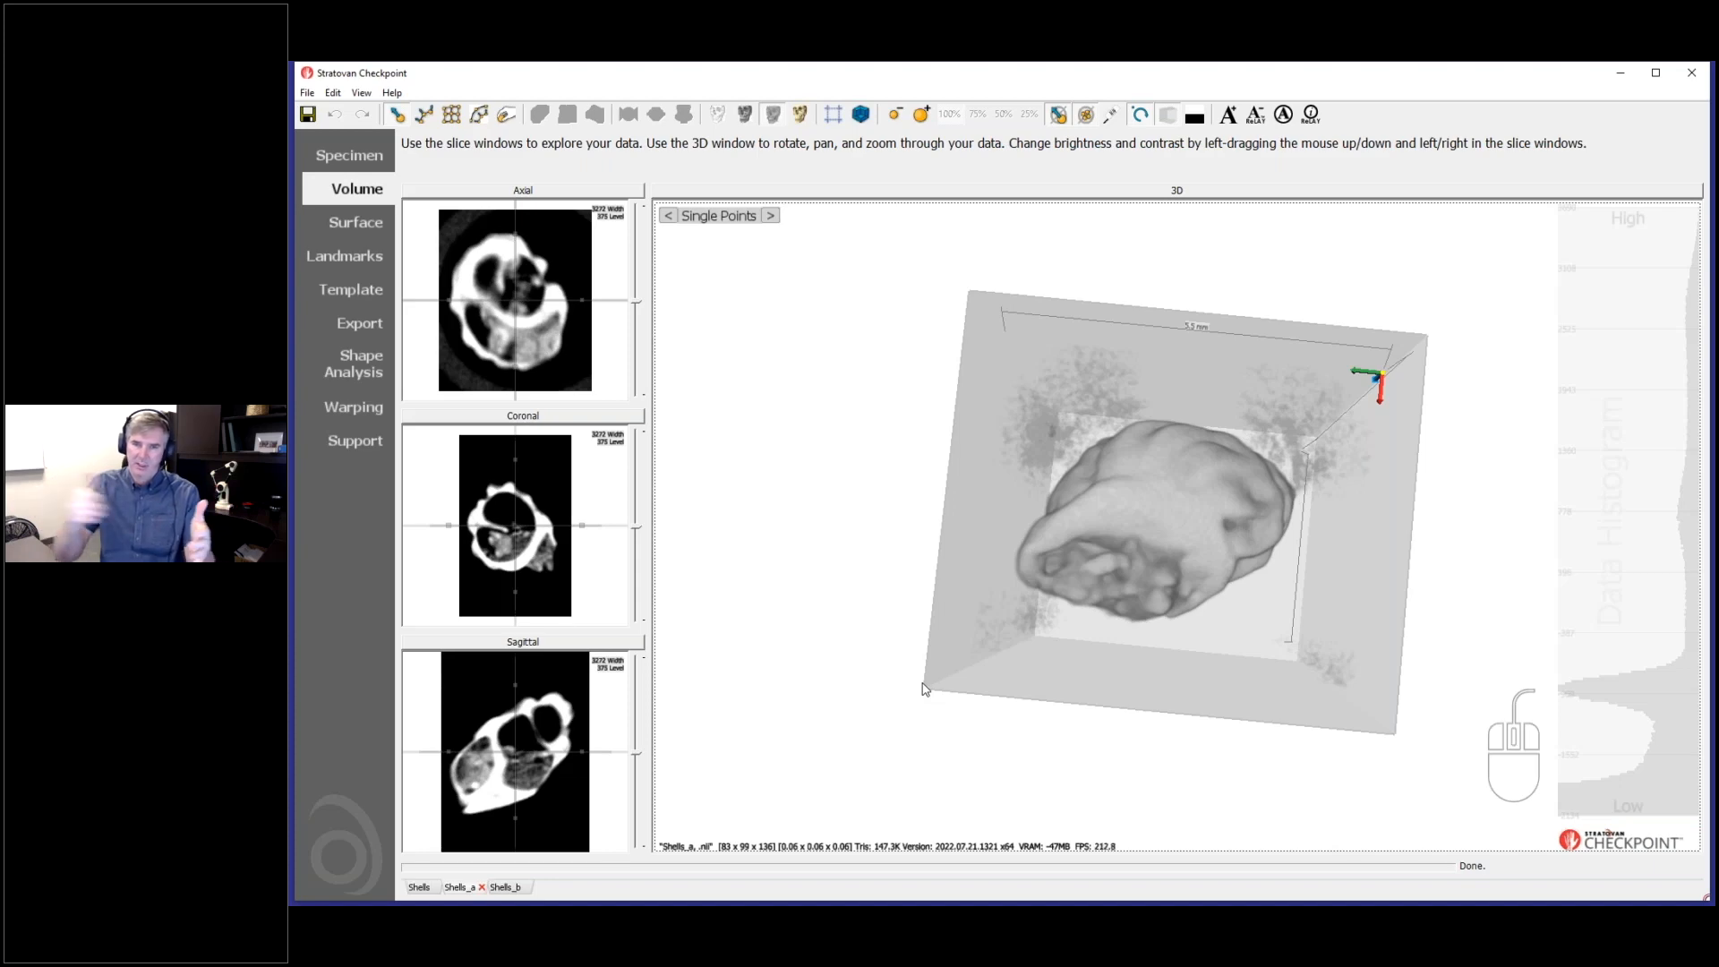
pyautogui.moveTo(946, 694); pyautogui.dragTo(1101, 627)
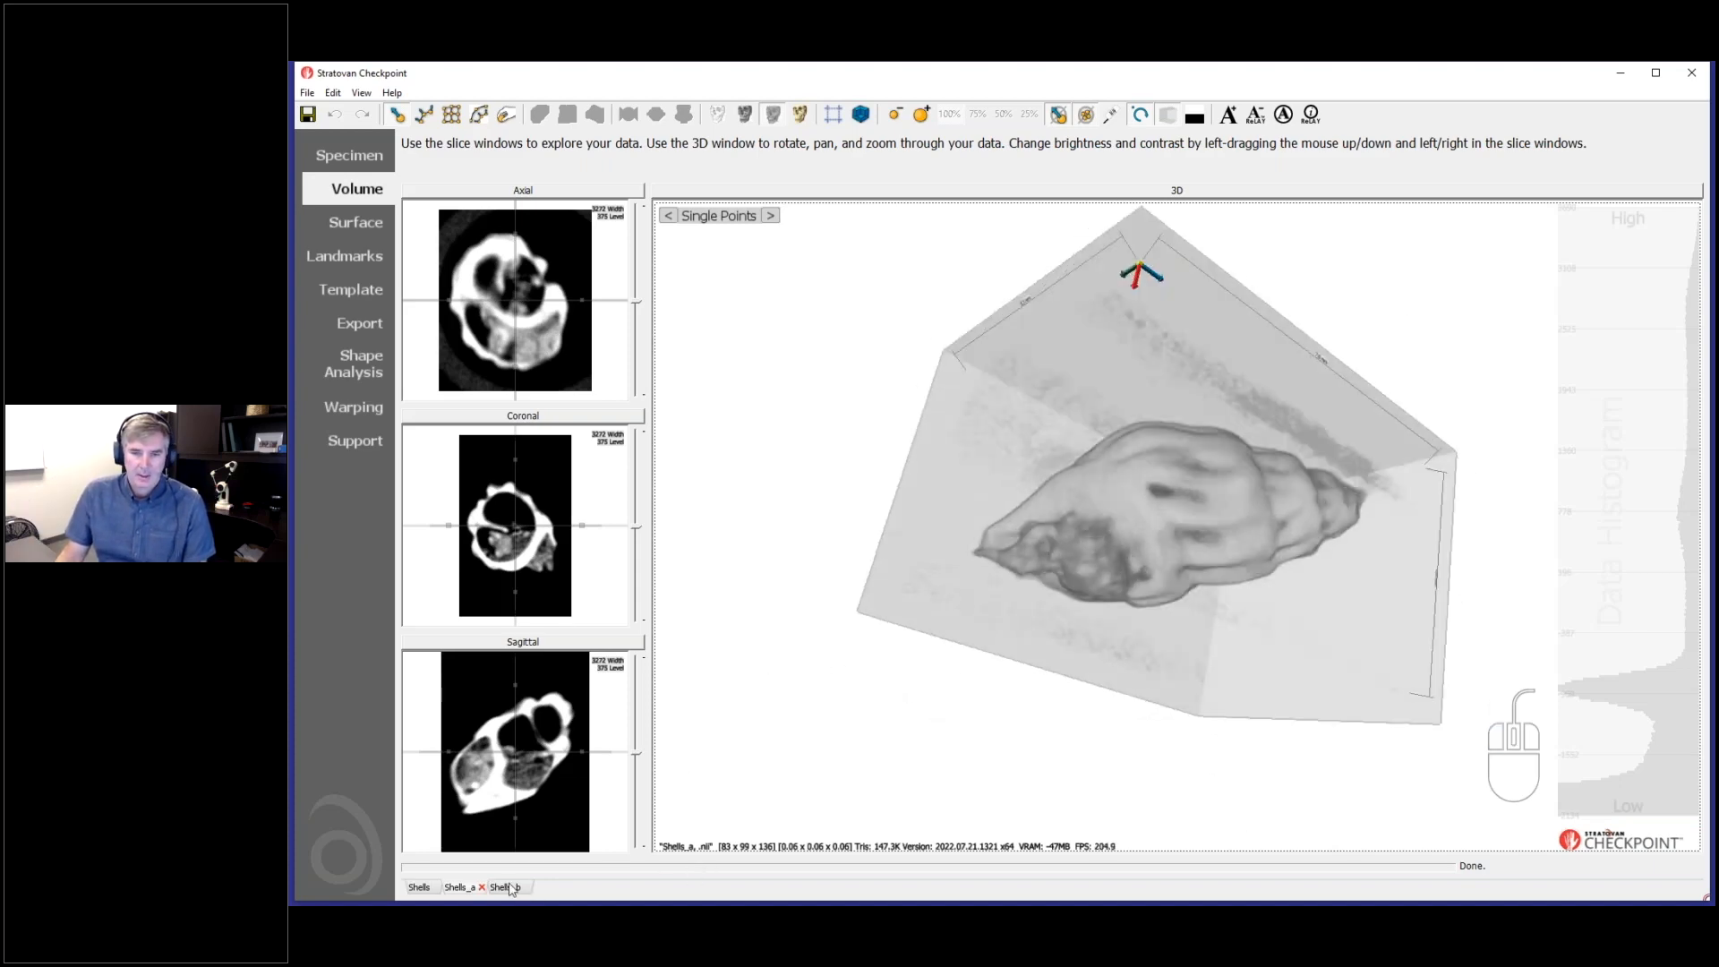
pyautogui.moveTo(1020, 663)
pyautogui.mouseDown()
pyautogui.moveTo(1023, 561)
pyautogui.moveTo(1045, 660)
pyautogui.mouseUp()
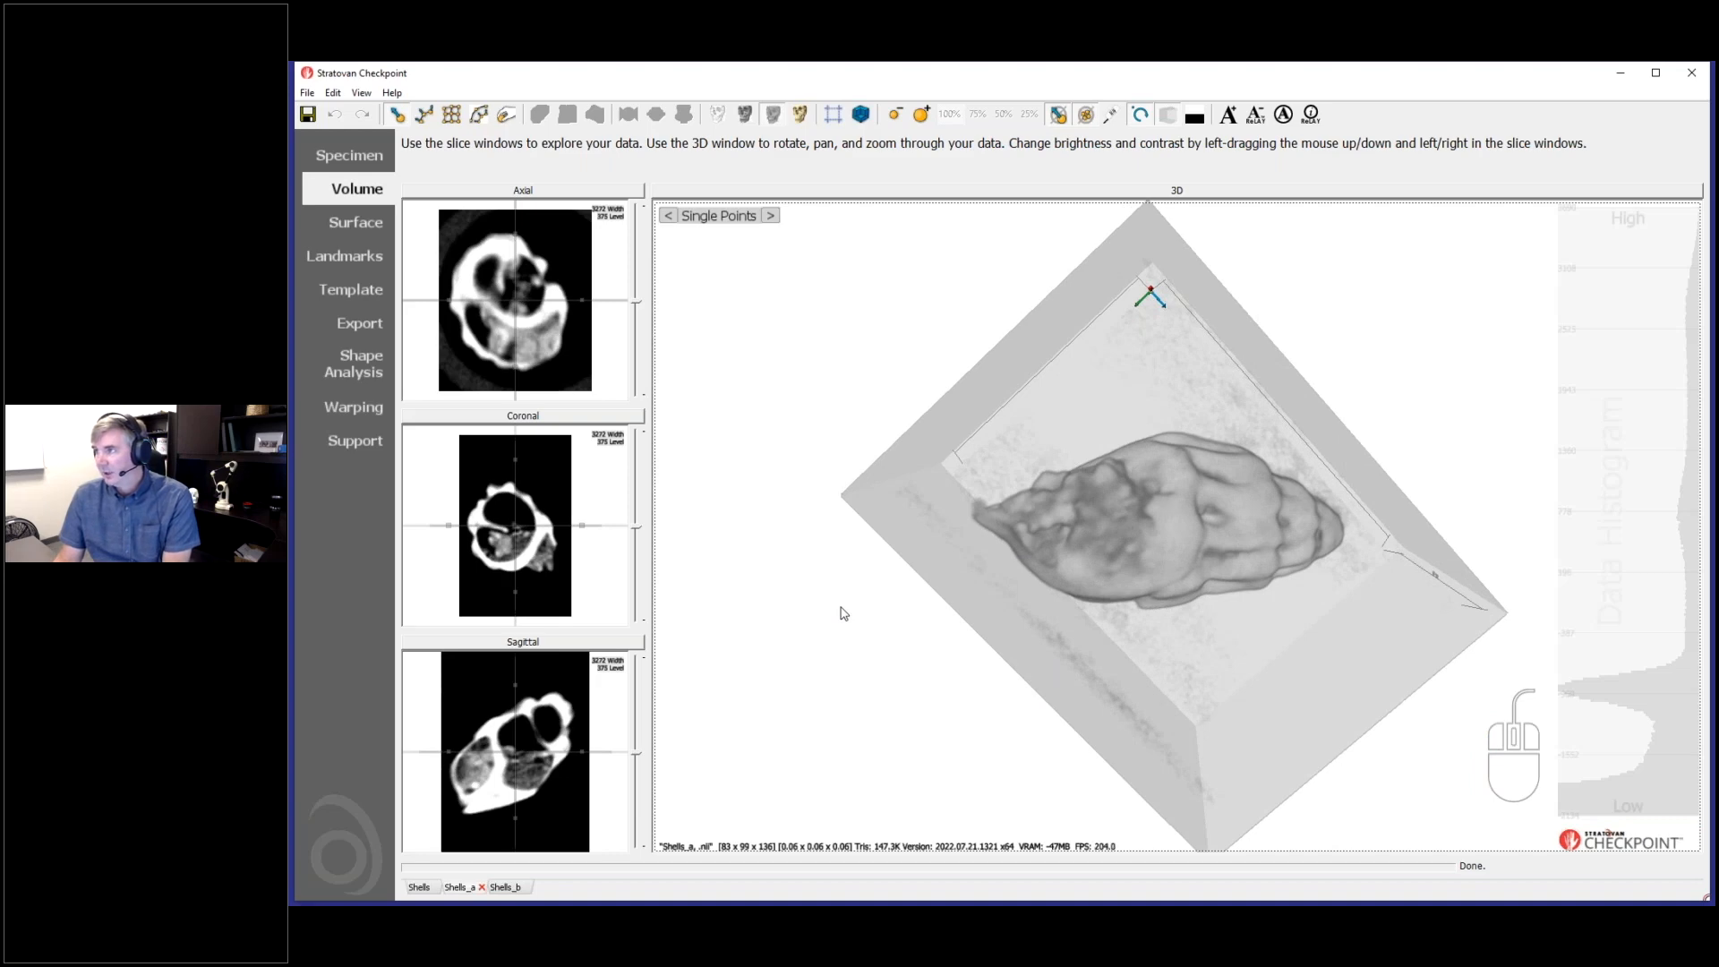
pyautogui.moveTo(868, 672); pyautogui.dragTo(1077, 690)
pyautogui.scroll(3, 1258, 659)
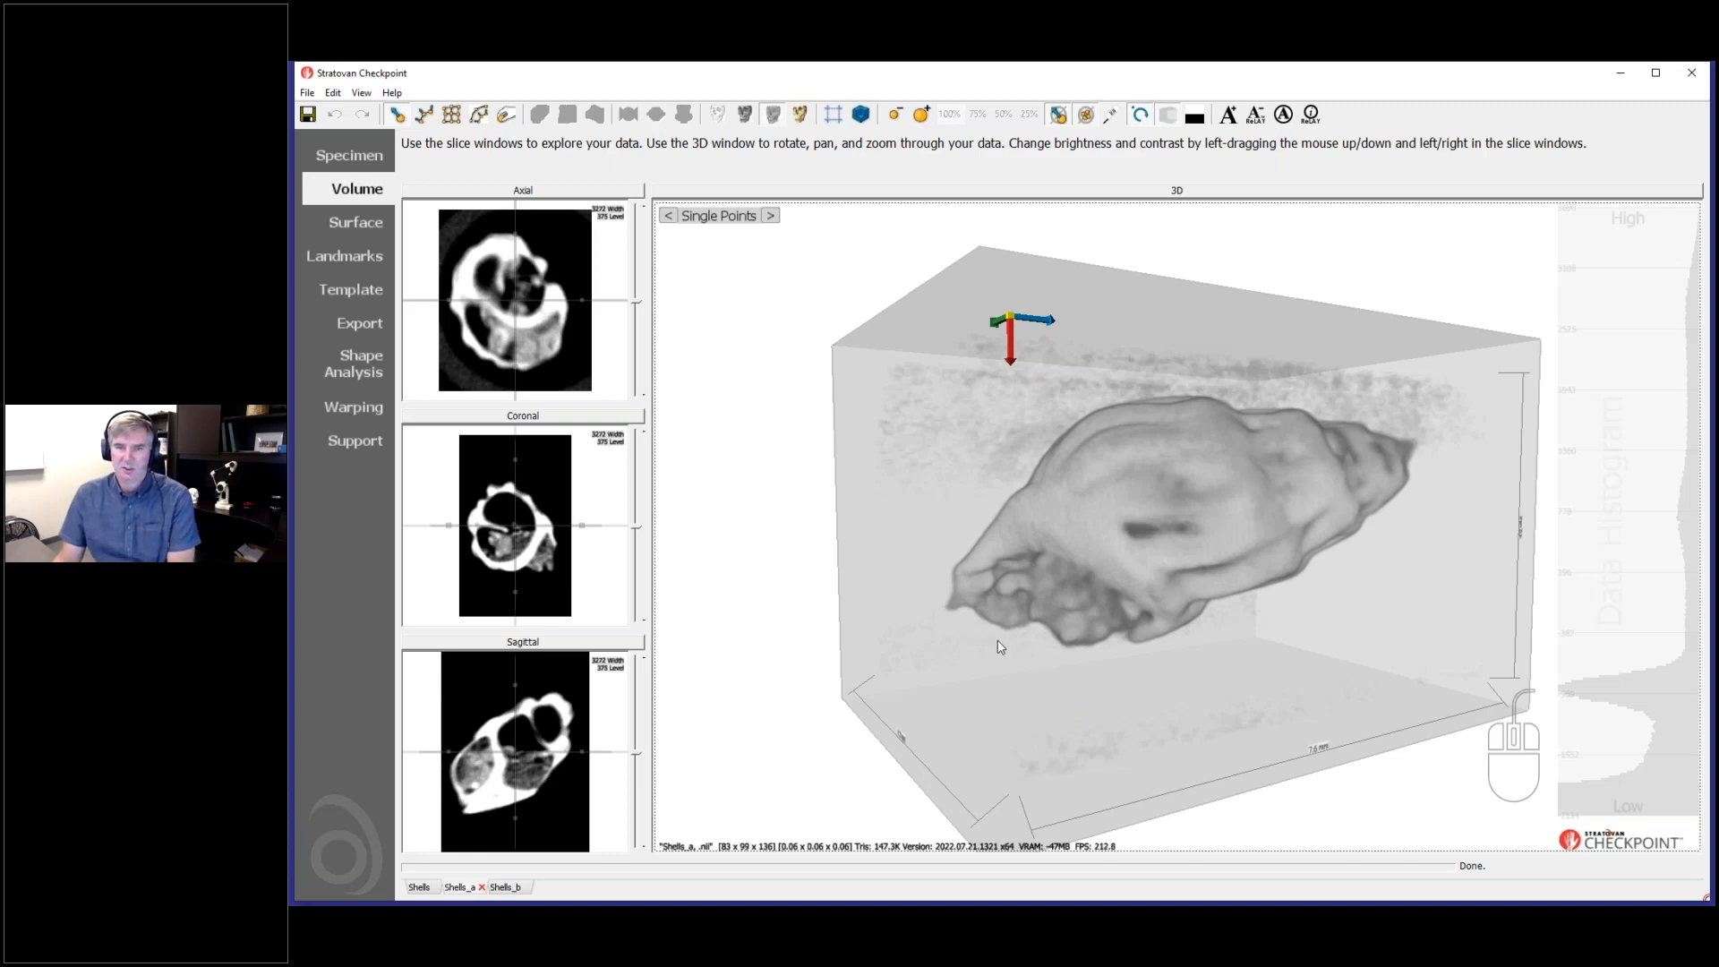
pyautogui.moveTo(997, 695); pyautogui.dragTo(920, 848)
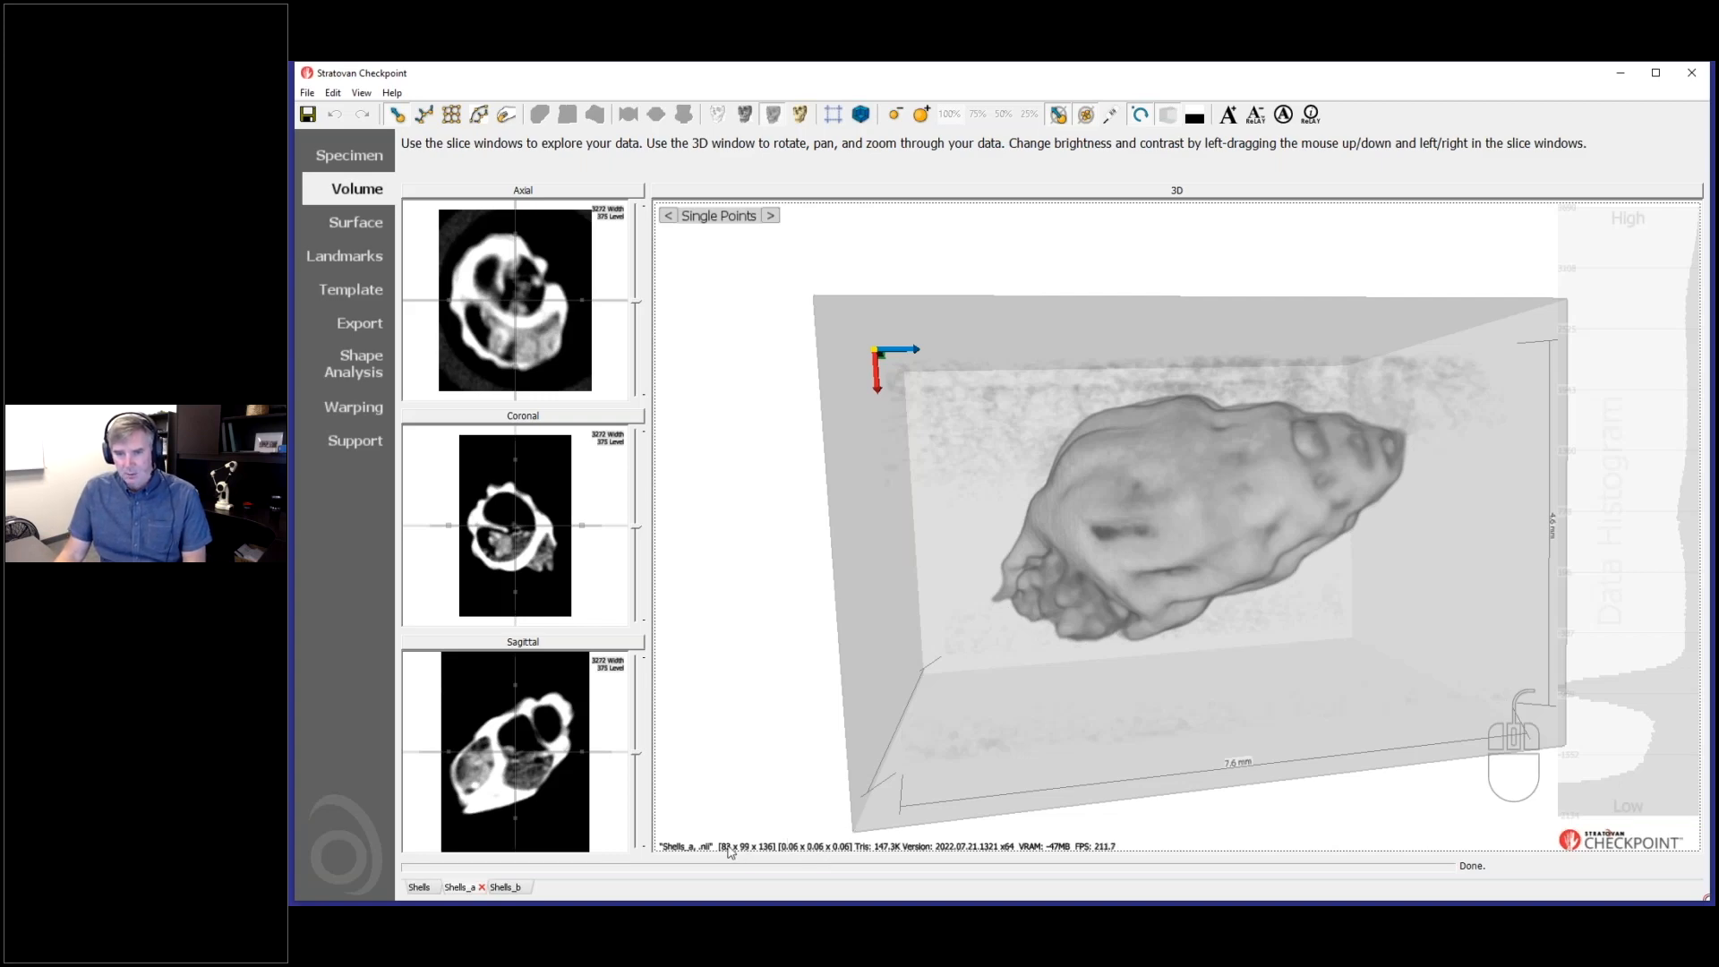
# - Vary the brightness and contrast of Shells_a in the coronal slice and inspect the effect on the 3D rendering
pyautogui.moveTo(562, 587); pyautogui.dragTo(556, 568)
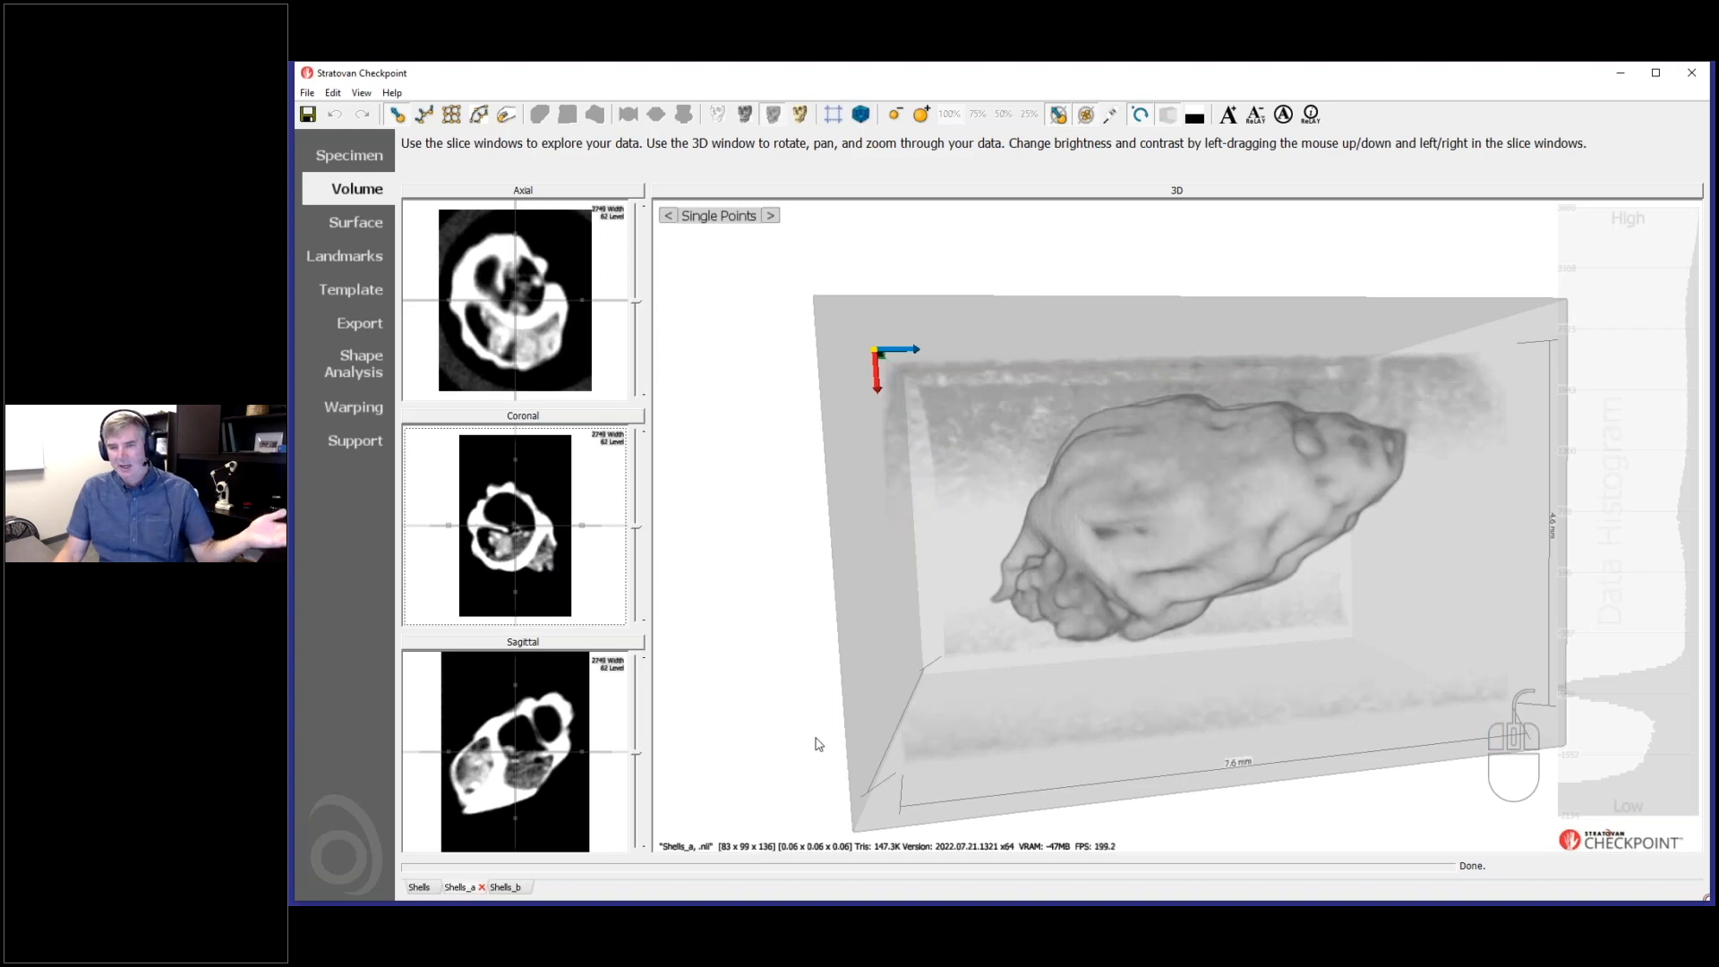
pyautogui.moveTo(1101, 663); pyautogui.dragTo(1140, 578)
pyautogui.moveTo(1103, 491); pyautogui.dragTo(1221, 476)
pyautogui.moveTo(564, 552); pyautogui.dragTo(546, 614)
# - Enlarge the axial view of Shells_a, adjust its contrast and examine the shell's interior through the slices
pyautogui.doubleClick(545, 333)
pyautogui.moveTo(1117, 612); pyautogui.dragTo(1040, 730)
pyautogui.scroll(-10, 1039, 730)
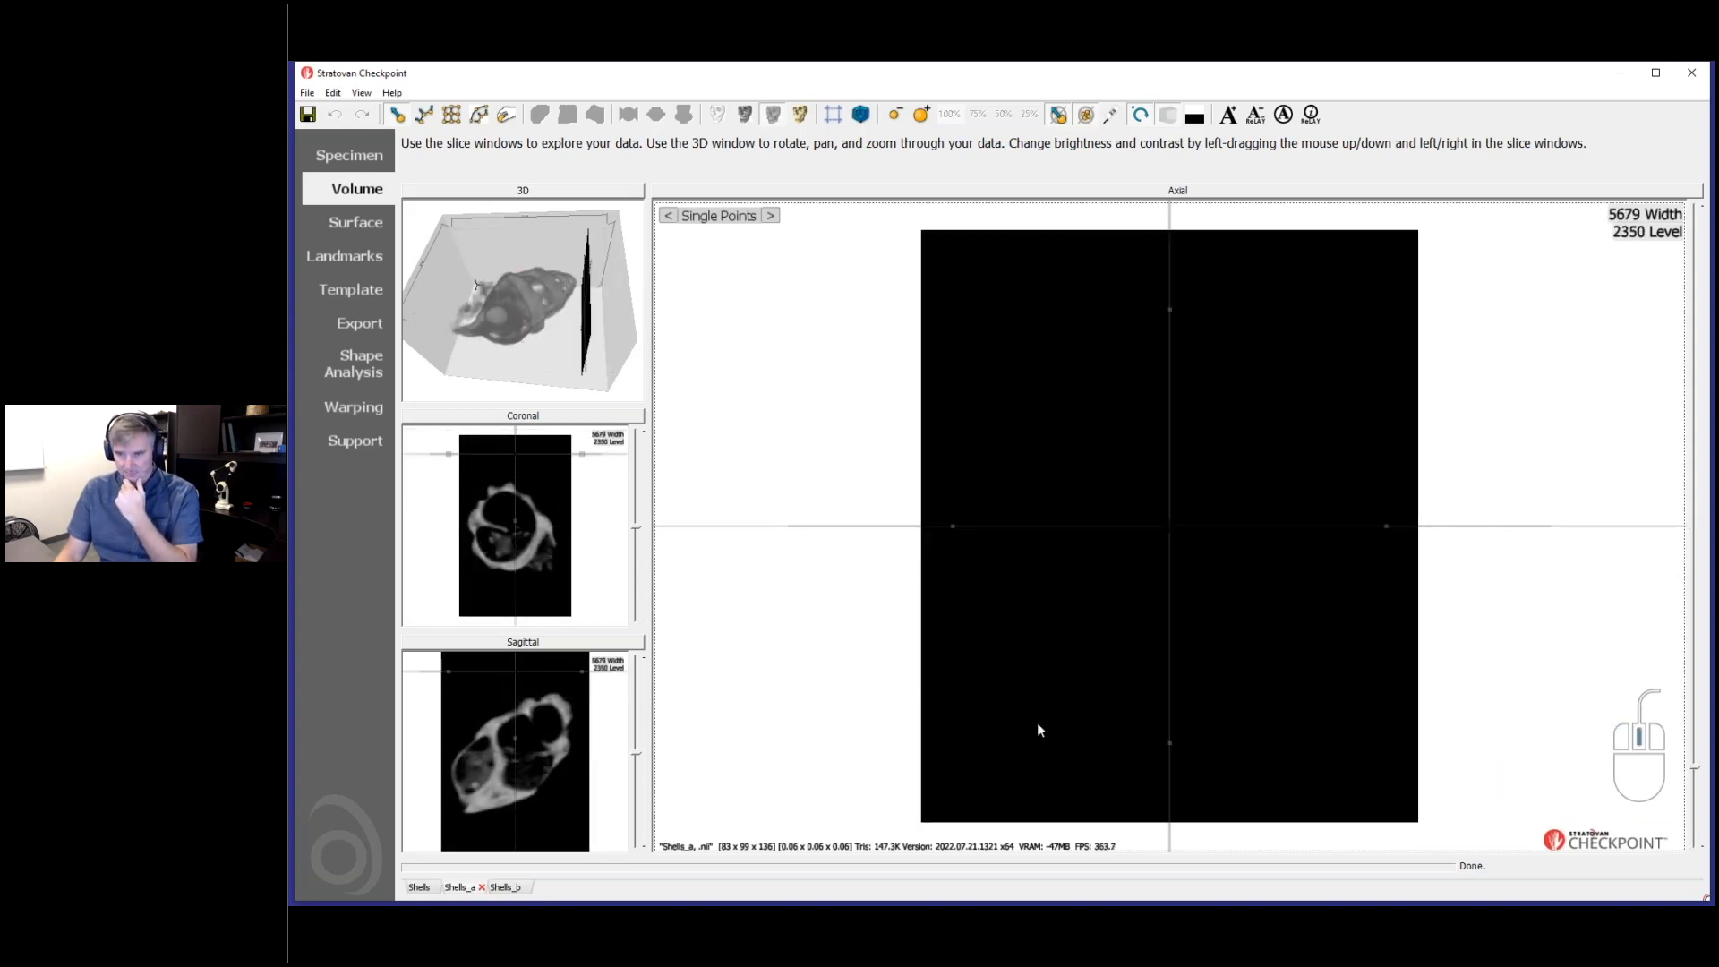
pyautogui.scroll(2, 1040, 732)
pyautogui.scroll(-3, 1039, 732)
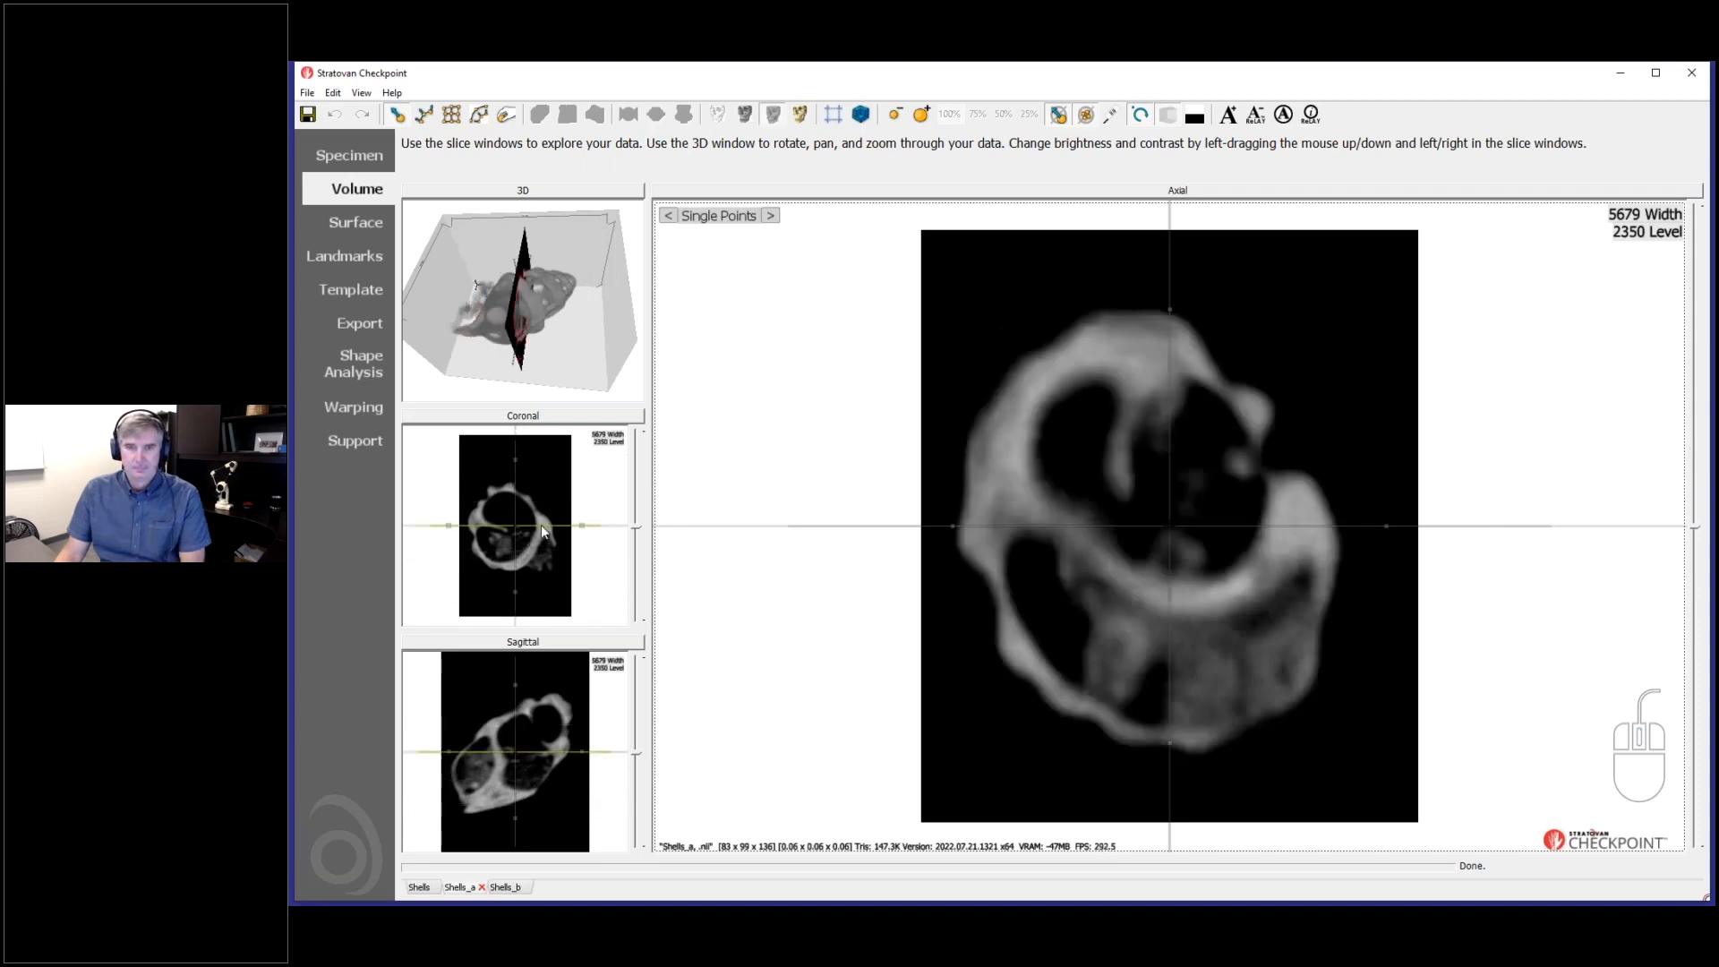
# - Reposition the slice line in the coronal view, set Shells_a to about 10002 width and 1576 level, and enlarge the sagittal view
pyautogui.moveTo(541, 525); pyautogui.dragTo(540, 550)
pyautogui.moveTo(1074, 689); pyautogui.dragTo(657, 663)
pyautogui.click(598, 646)
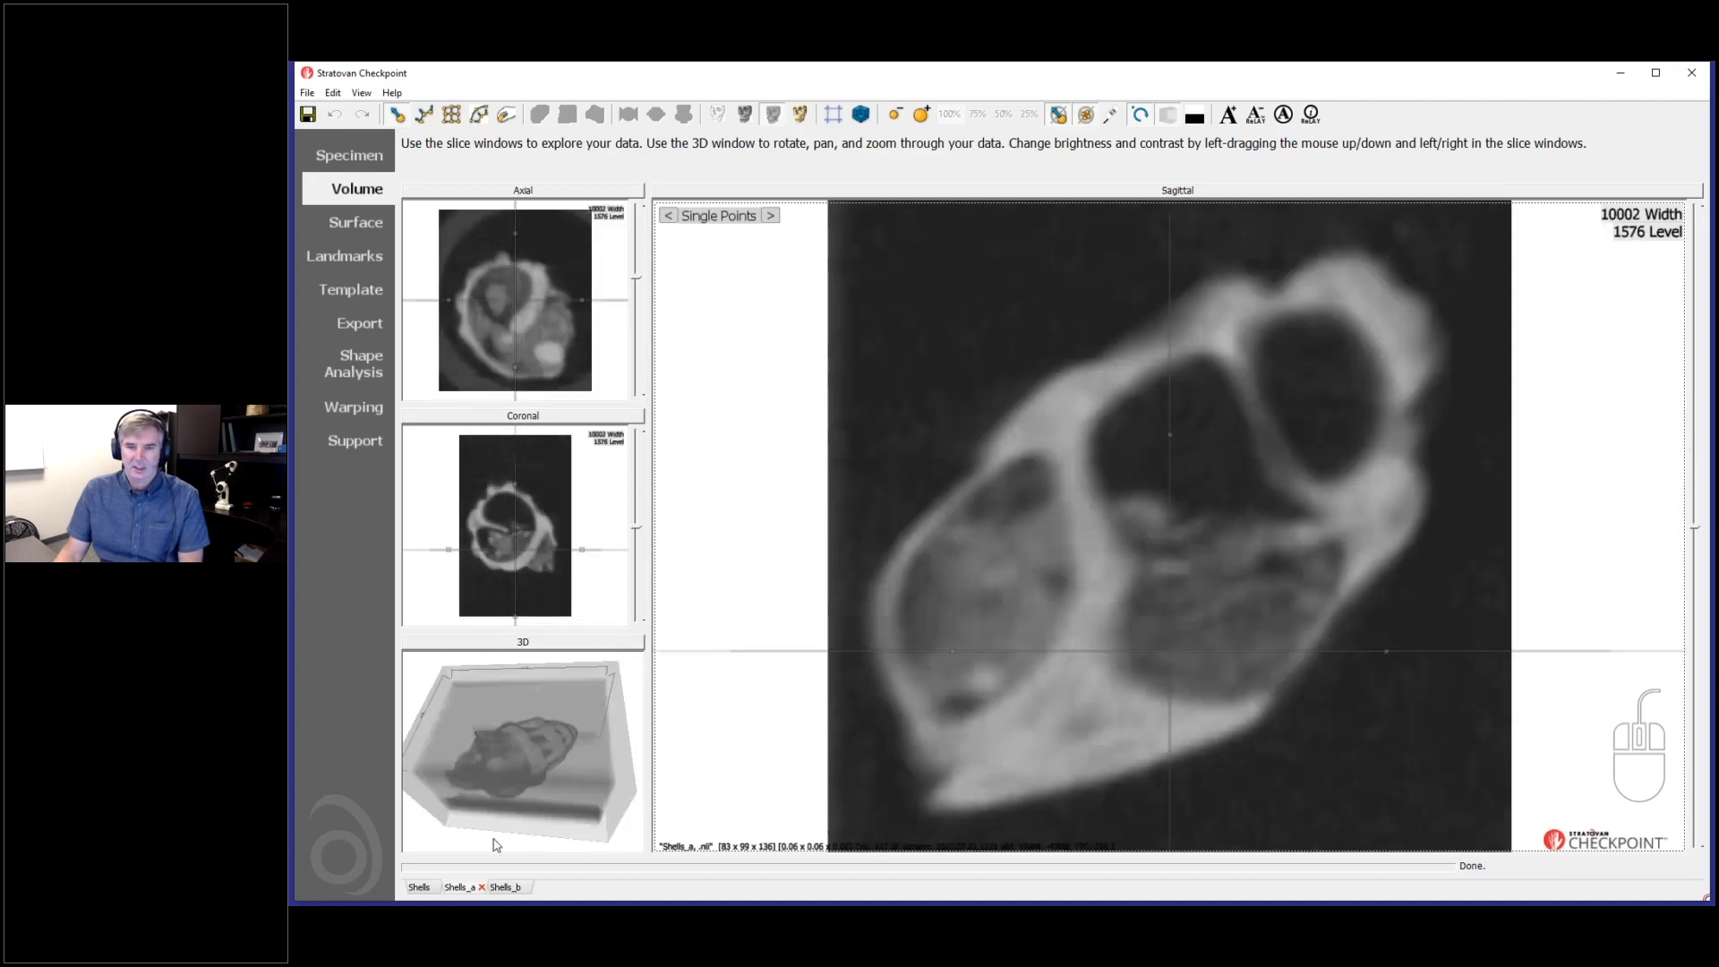
# - Switch to Shells_b, set its contrast to about 9069 width and 1173 level, and enlarge the coronal view
pyautogui.click(504, 888)
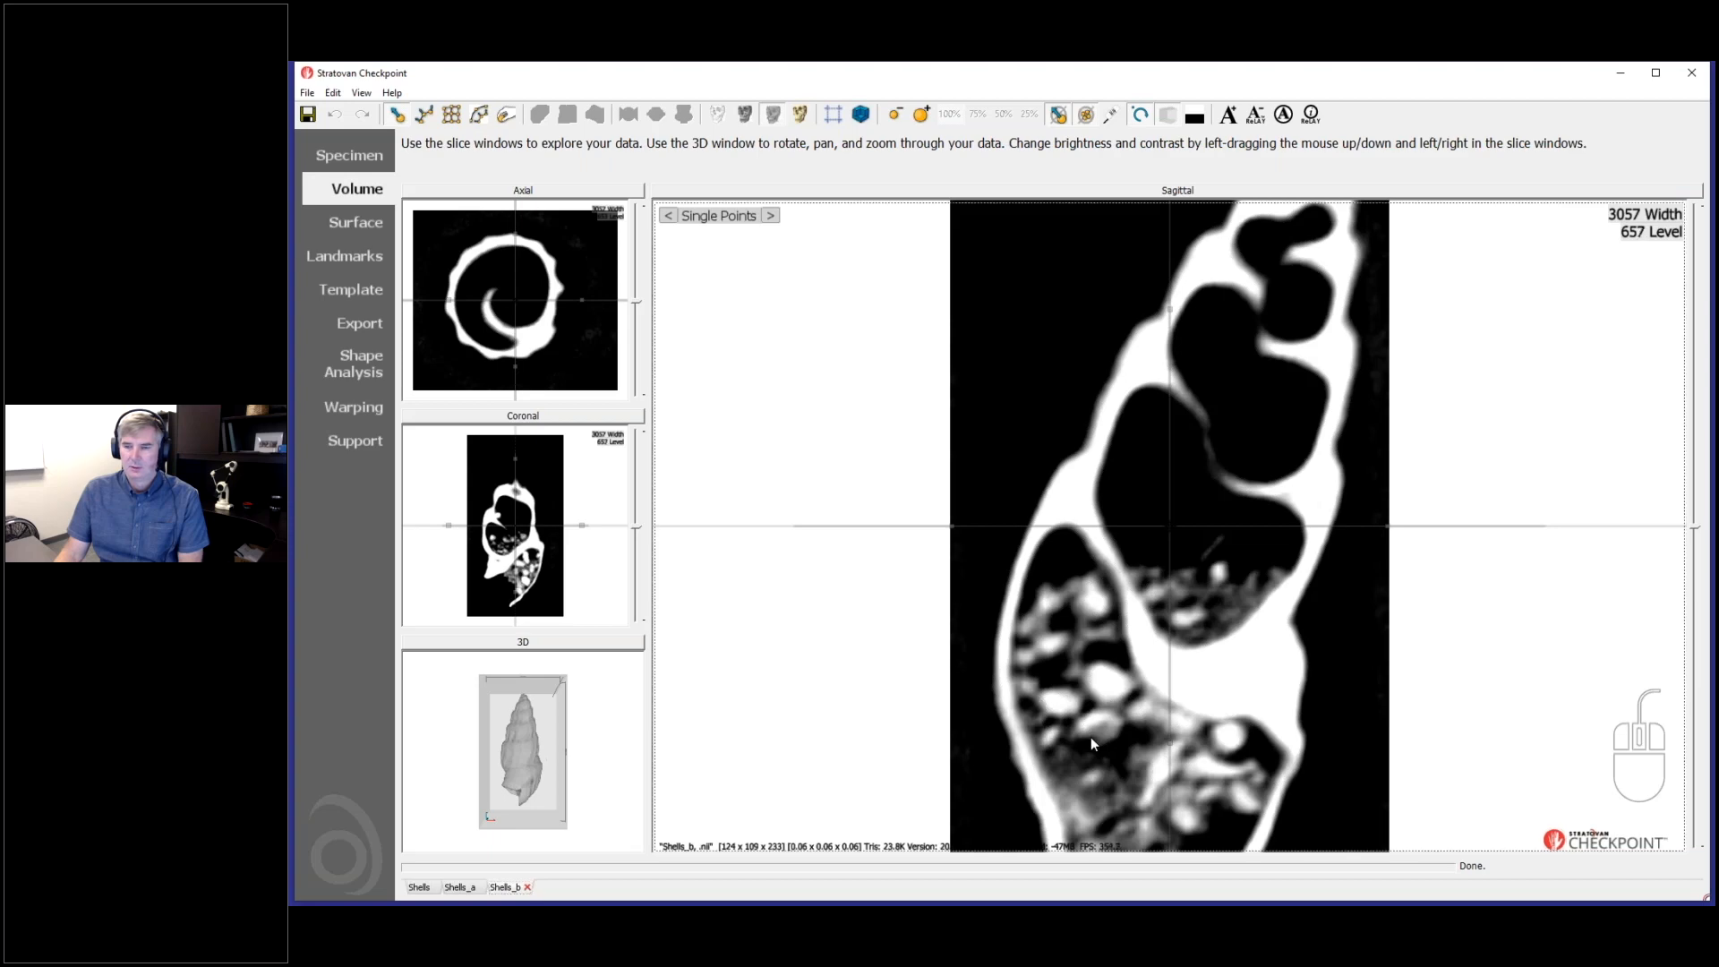
pyautogui.scroll(-2, 1087, 703)
pyautogui.moveTo(1093, 670); pyautogui.dragTo(1374, 695)
pyautogui.click(553, 557)
pyautogui.moveTo(1302, 609); pyautogui.dragTo(1211, 691)
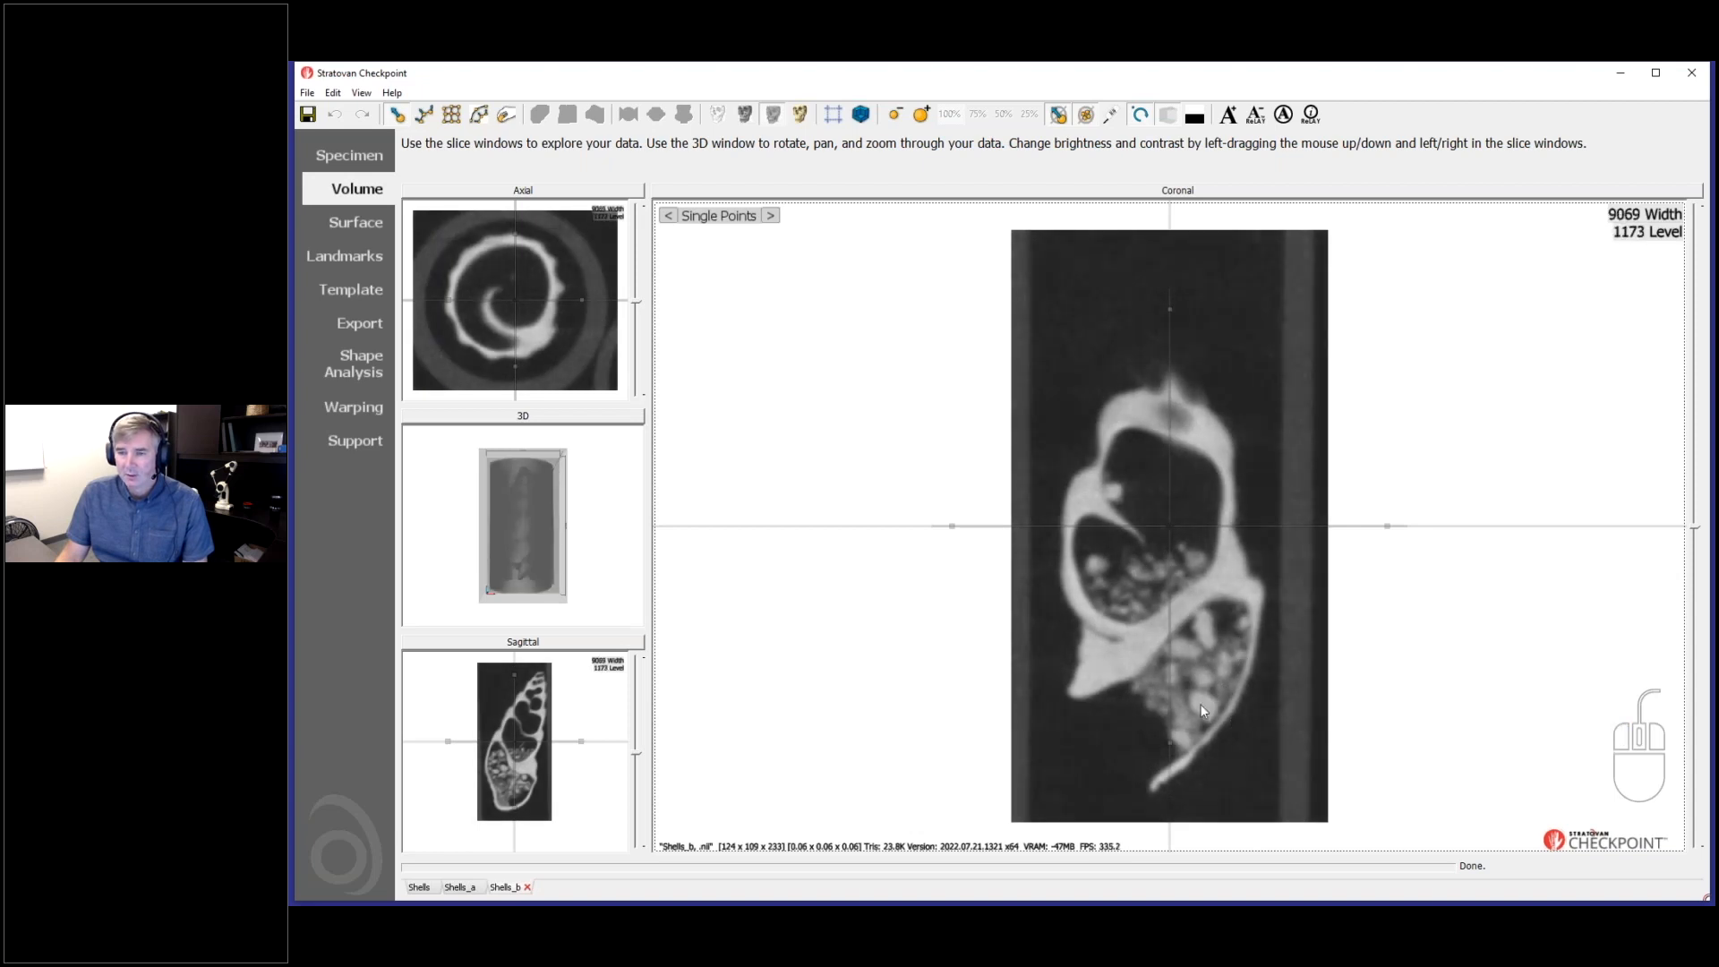
# - Examine the material inside the Shells_b shell in the enlarged sagittal and coronal views
pyautogui.click(606, 640)
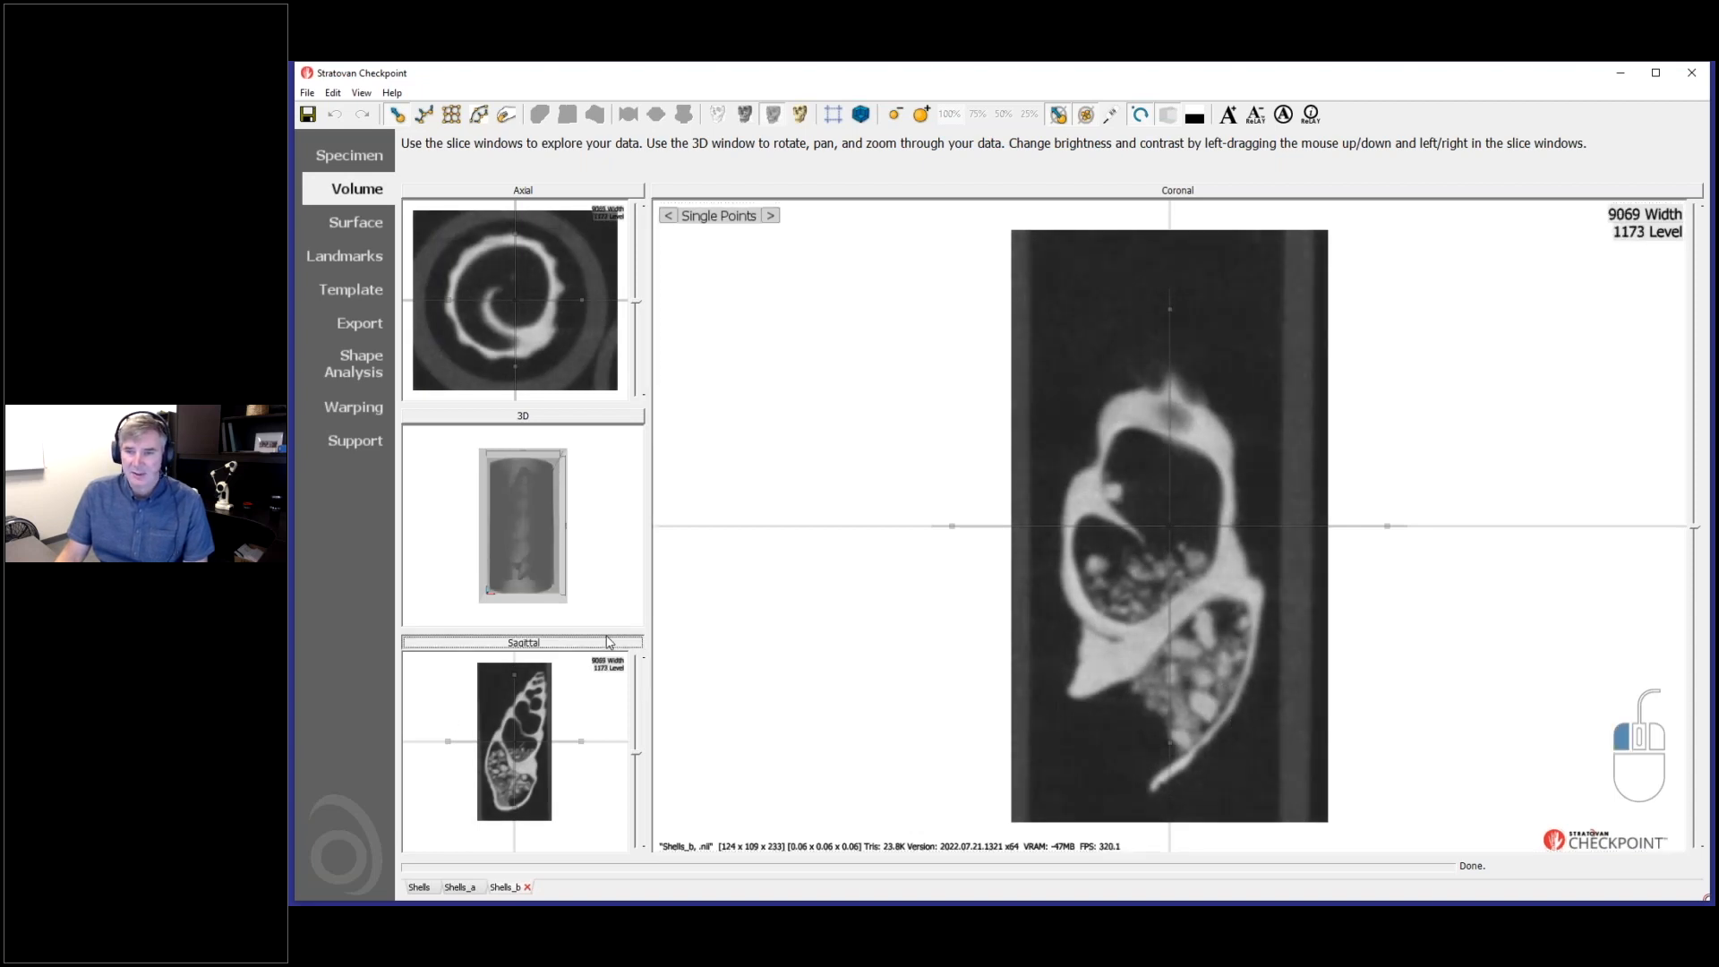
pyautogui.moveTo(1084, 601); pyautogui.dragTo(1039, 662, button='right')
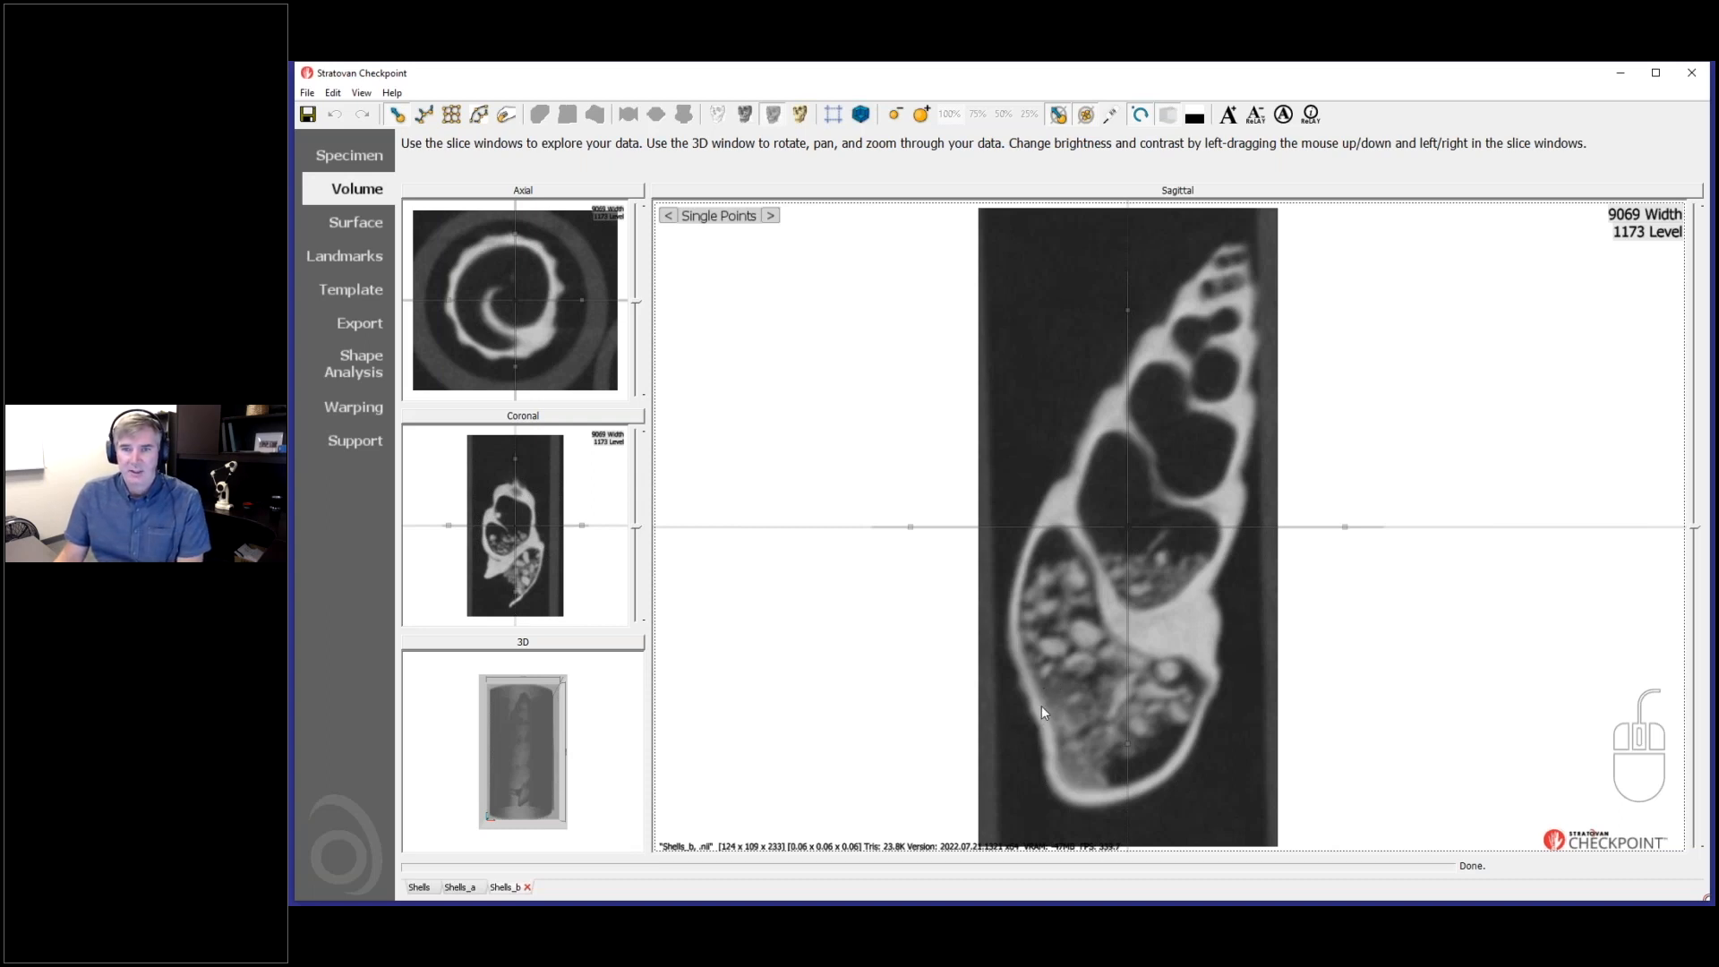
pyautogui.click(596, 420)
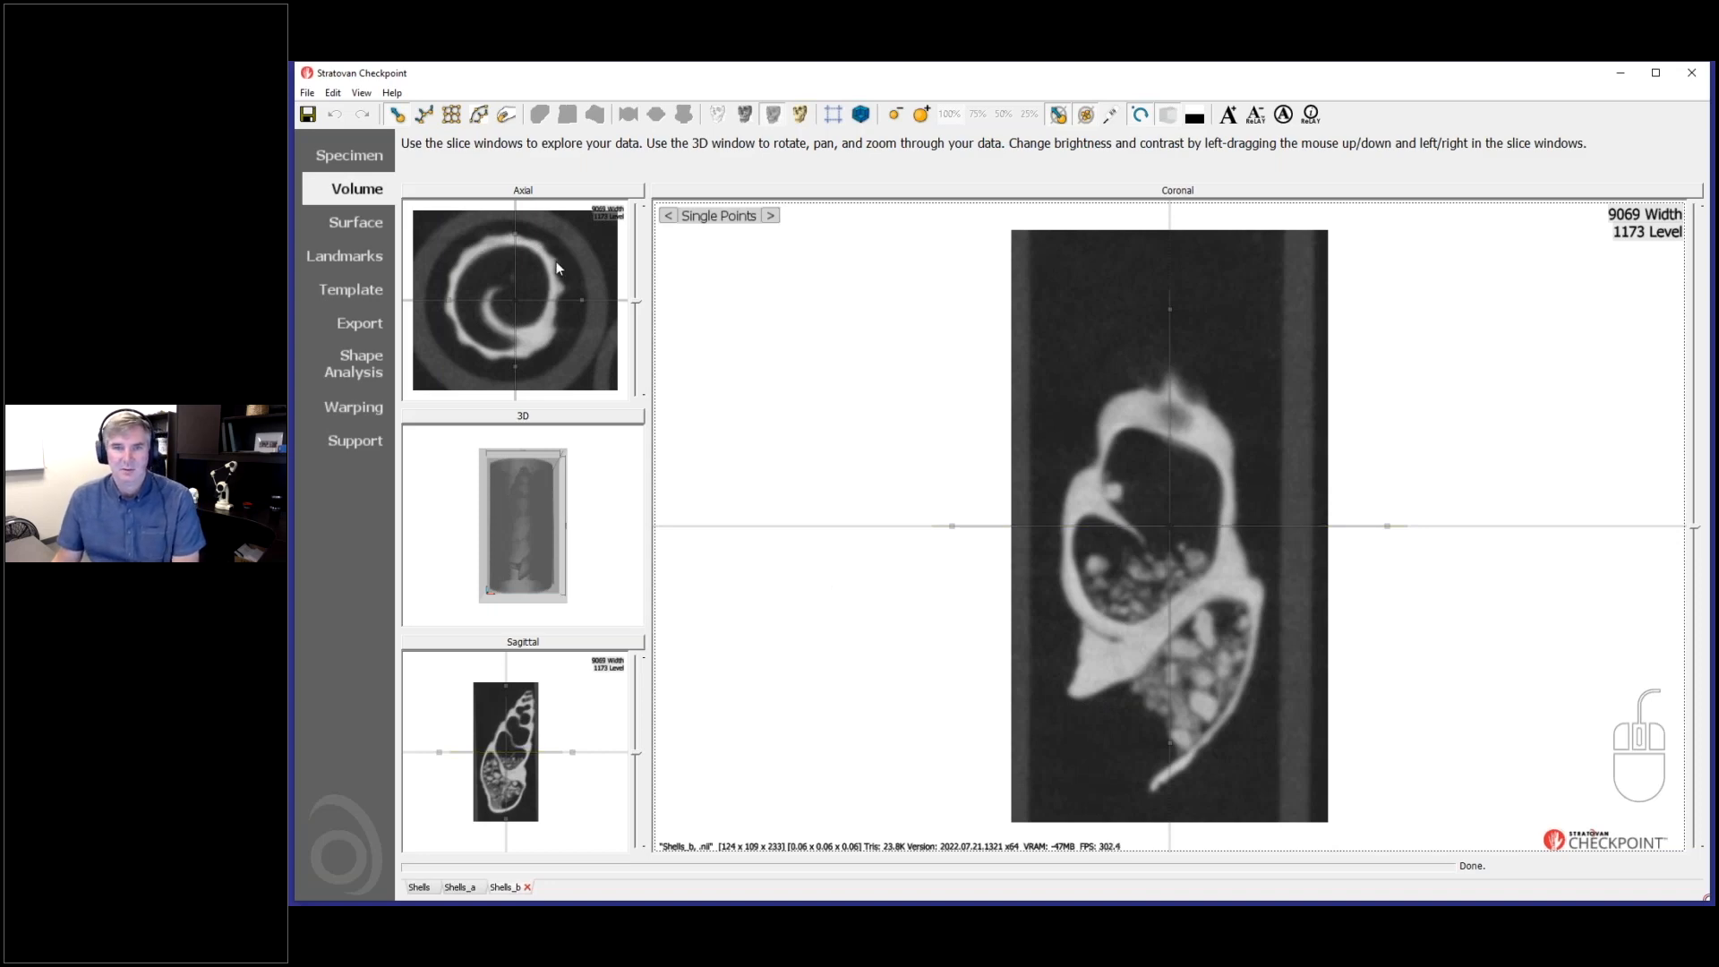
pyautogui.click(569, 643)
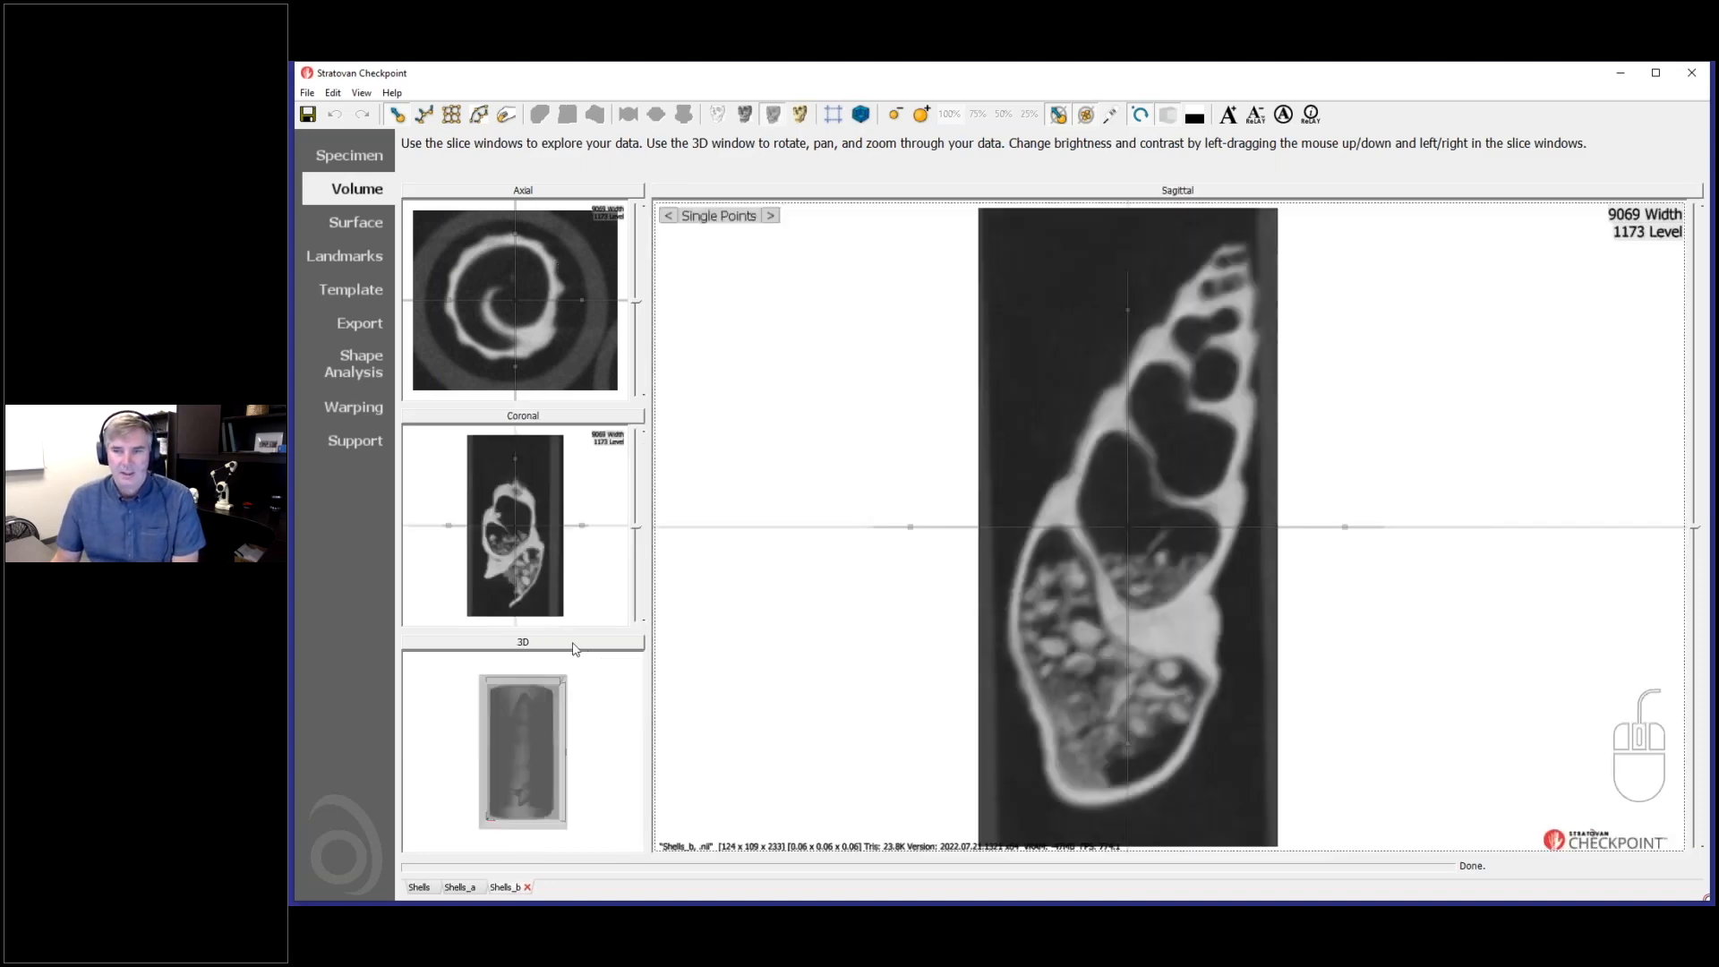
pyautogui.moveTo(1043, 711); pyautogui.dragTo(1032, 690)
# - Enlarge the 3D view of Shells_b, adjust the contrast so the shell shows inside its tube, and rotate the rendering
pyautogui.click(599, 655)
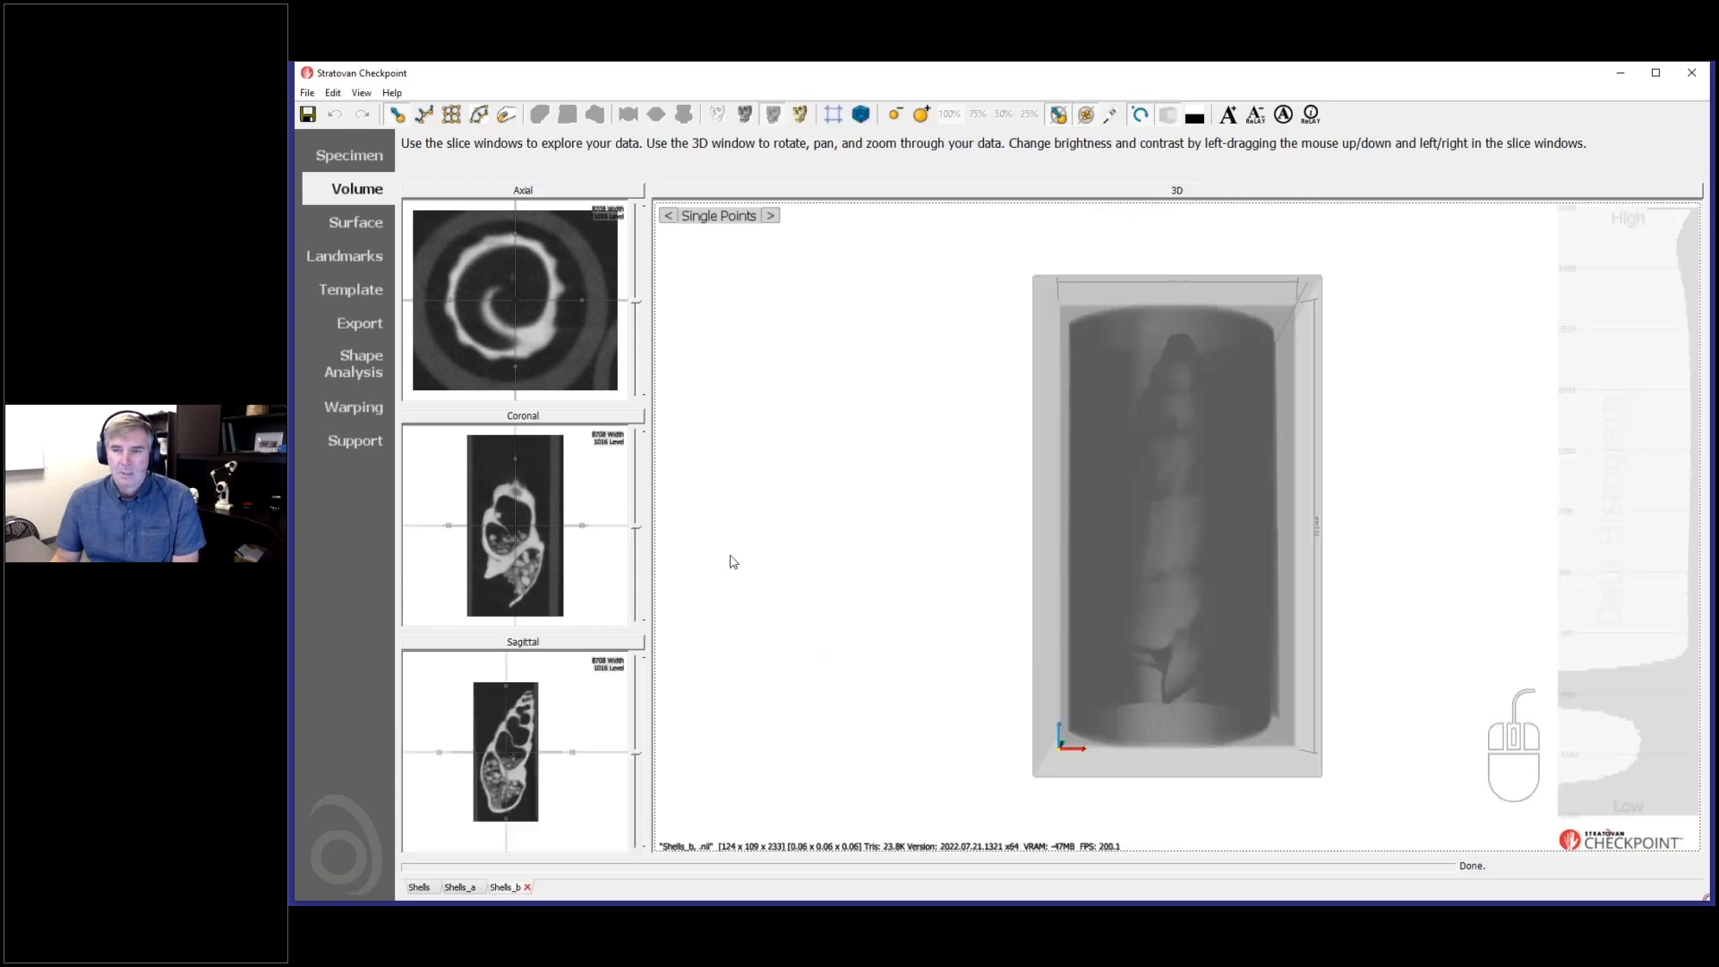
pyautogui.moveTo(548, 486); pyautogui.dragTo(549, 542)
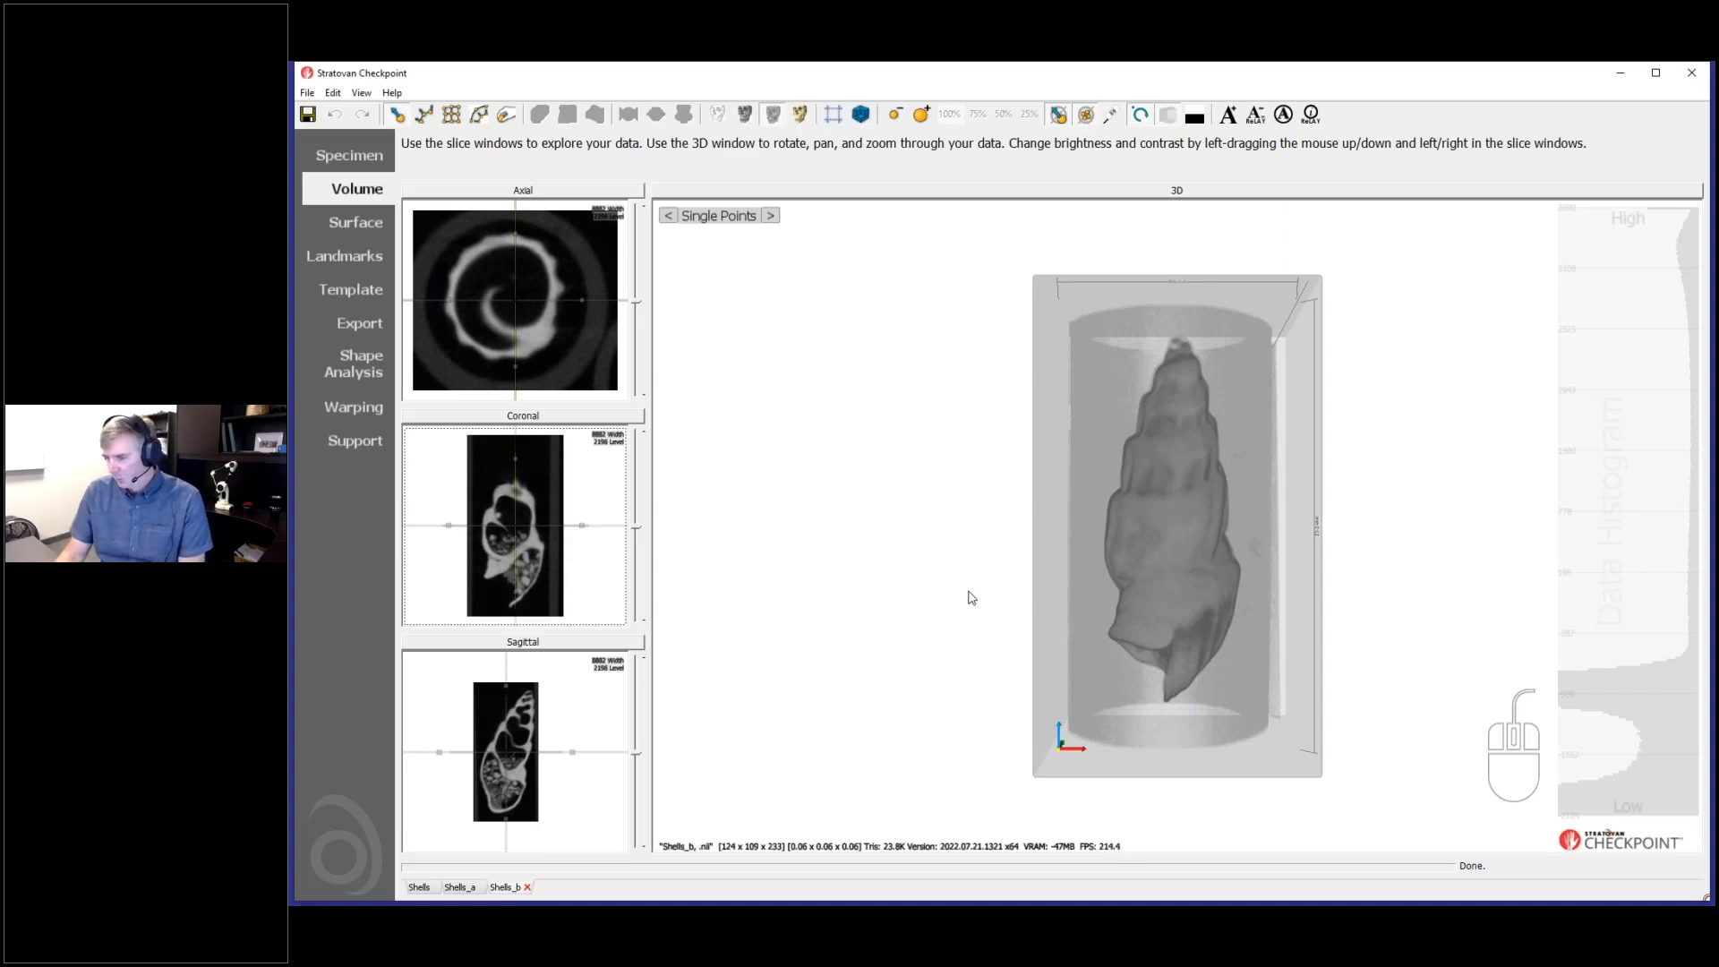
pyautogui.moveTo(1082, 687); pyautogui.dragTo(1207, 706)
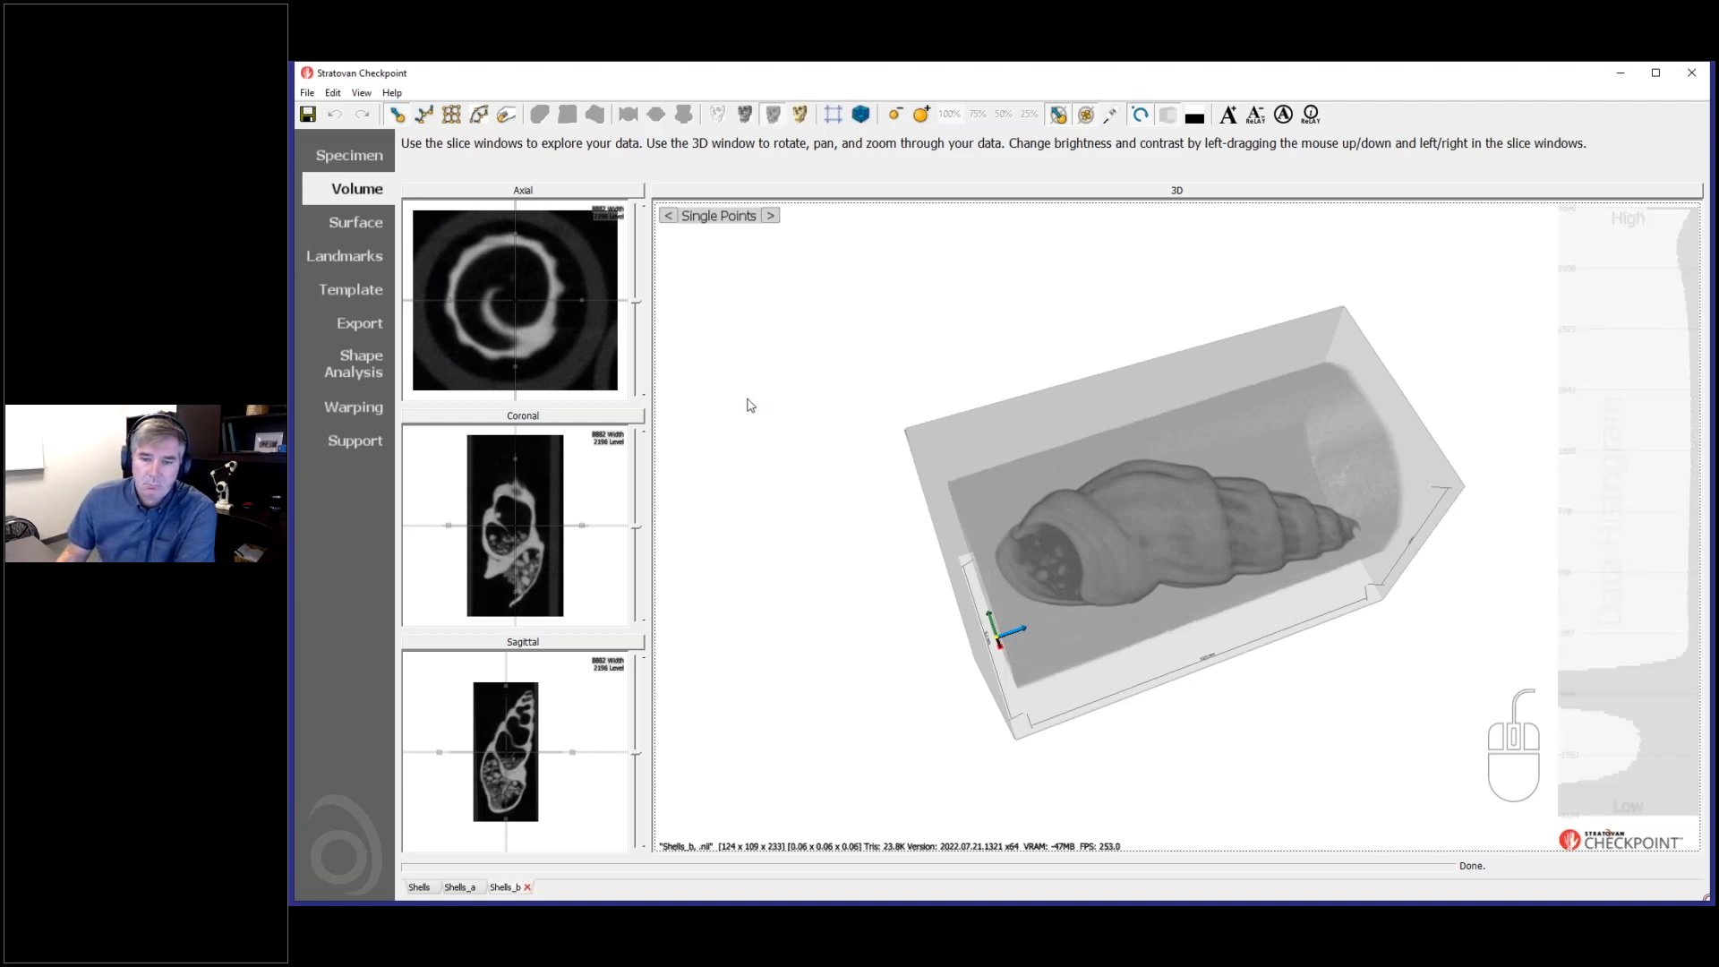
# - Return to the full Shells volume, turn cropping off and open the export options for all the shells
pyautogui.click(419, 888)
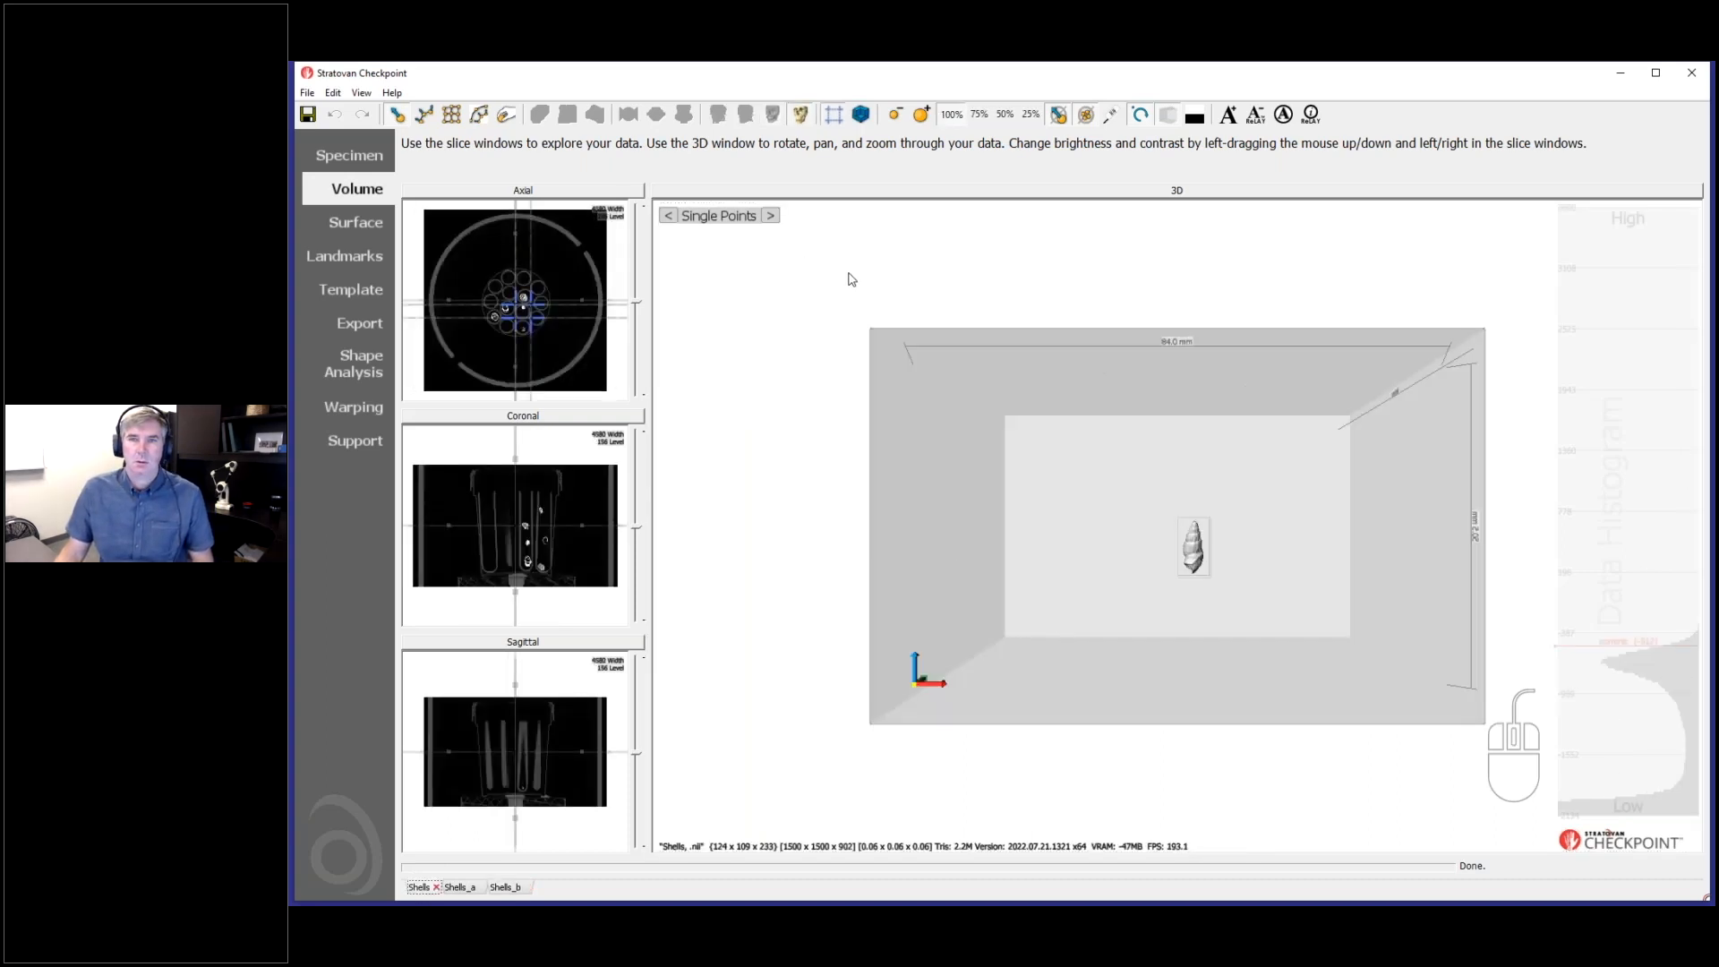
pyautogui.moveTo(1210, 607); pyautogui.dragTo(1021, 649)
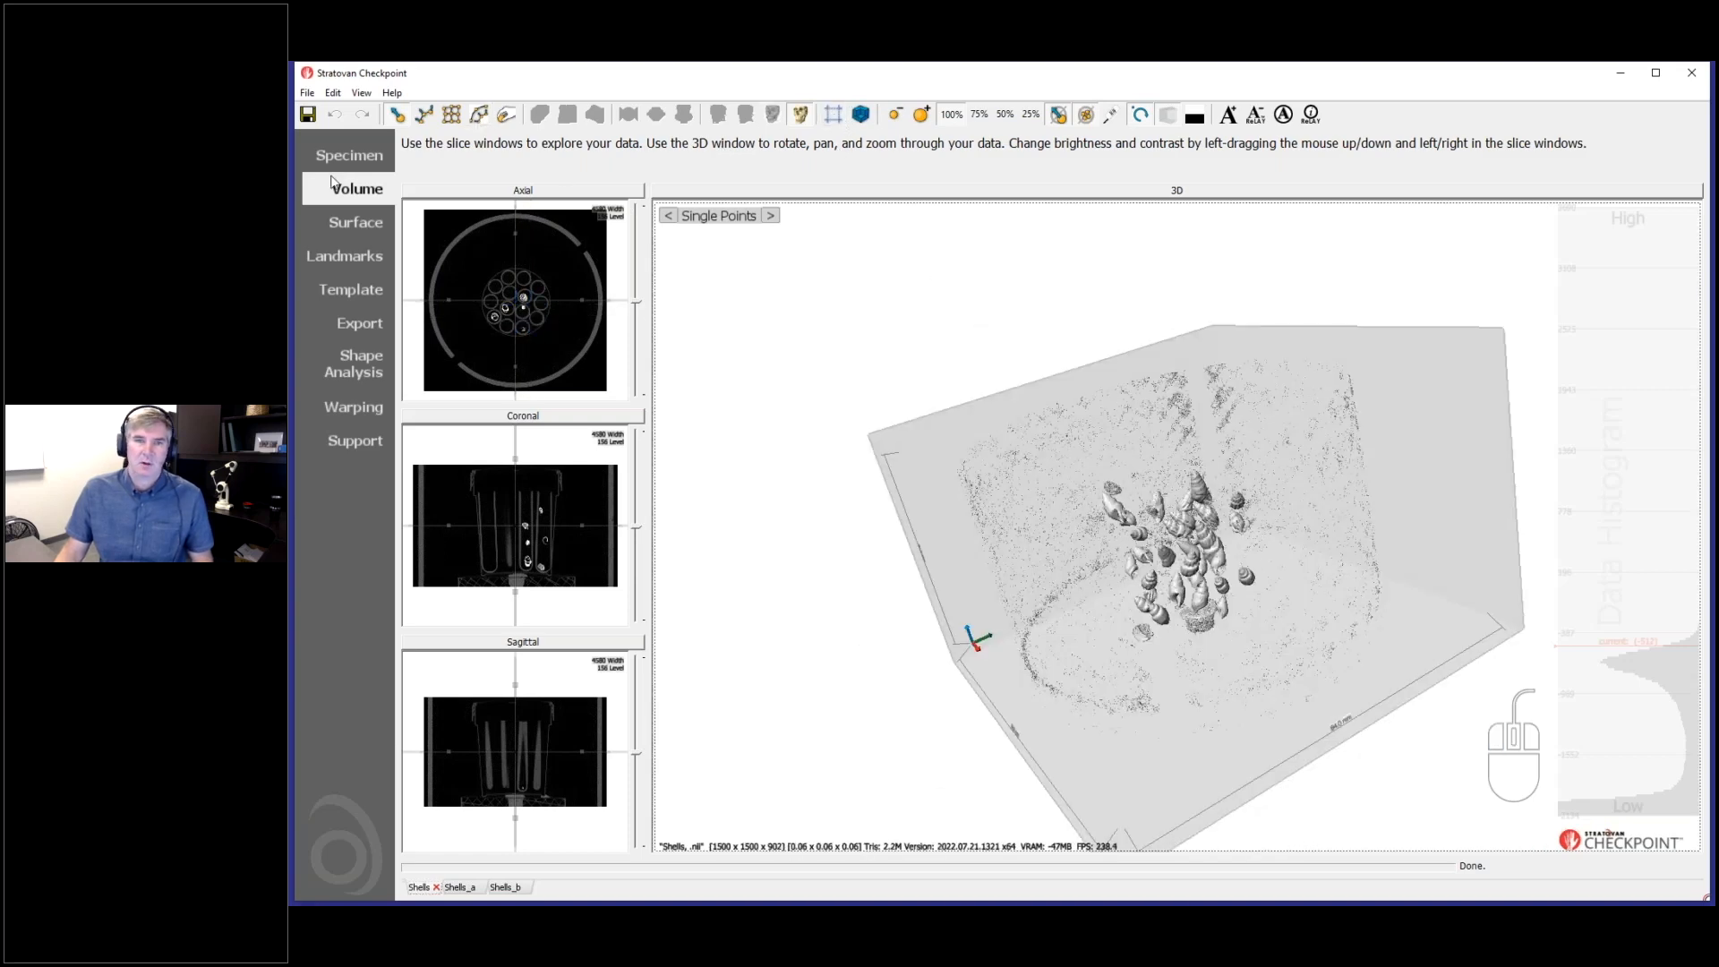
pyautogui.click(351, 324)
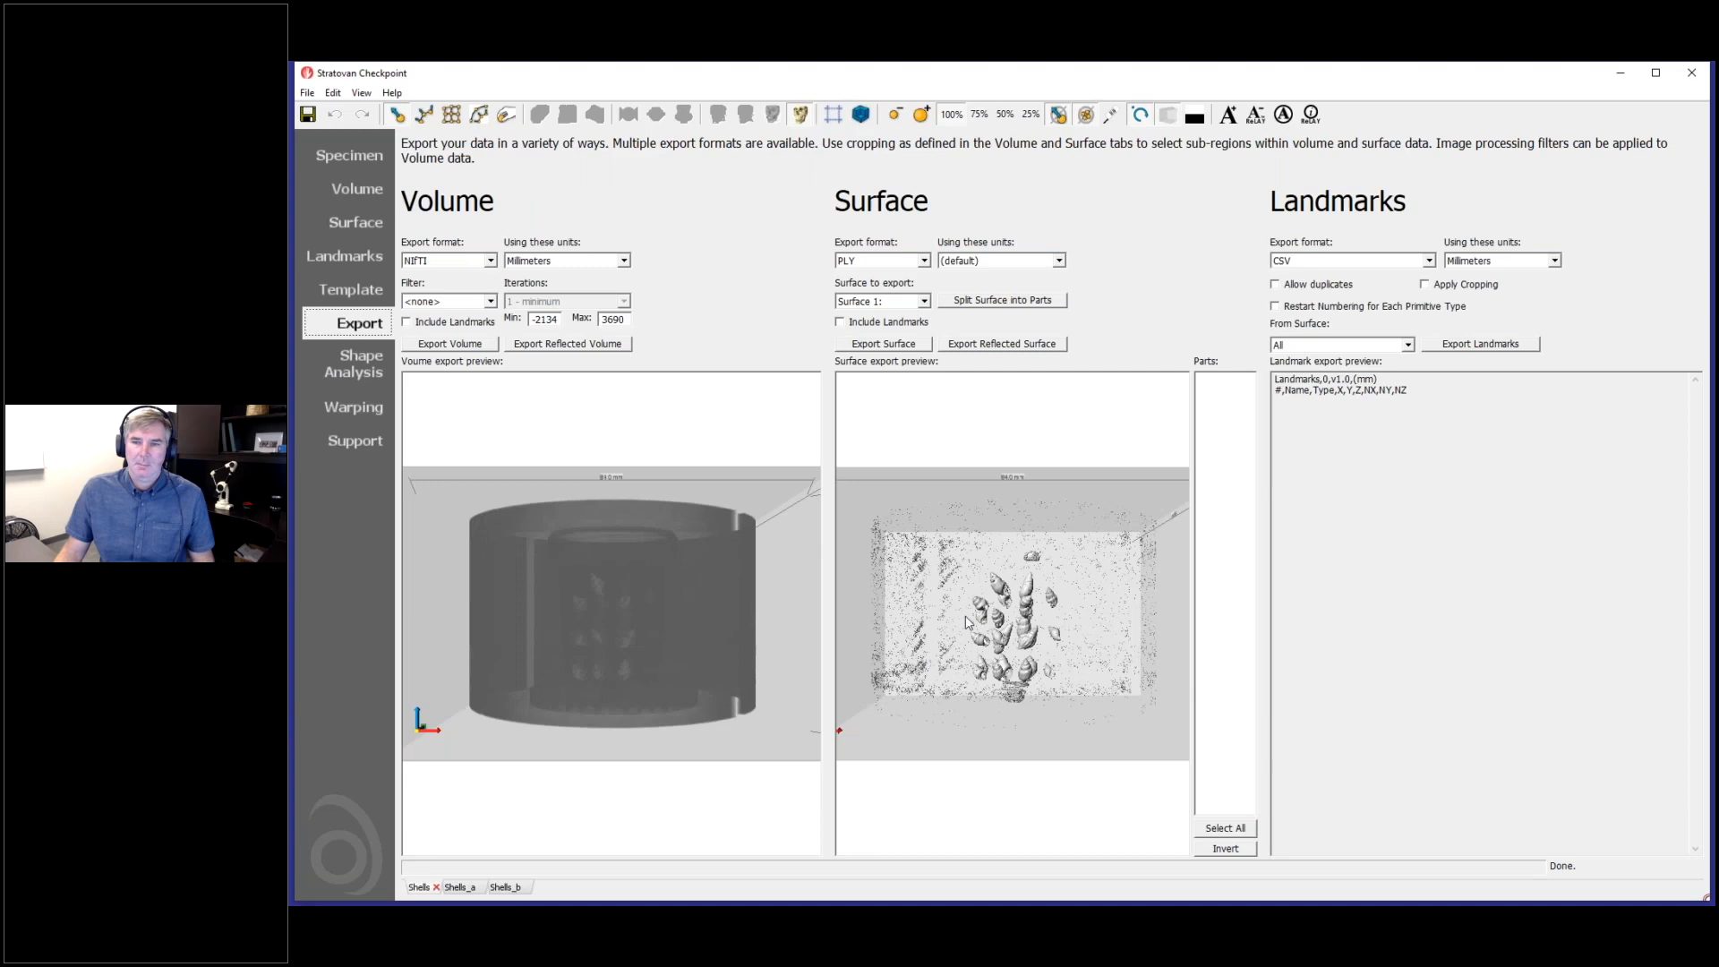
# - Examine the separate shells and surrounding noise in the surface export preview from several angles
pyautogui.moveTo(976, 697); pyautogui.dragTo(1067, 647)
pyautogui.scroll(5, 1022, 650)
pyautogui.scroll(-5, 1037, 663)
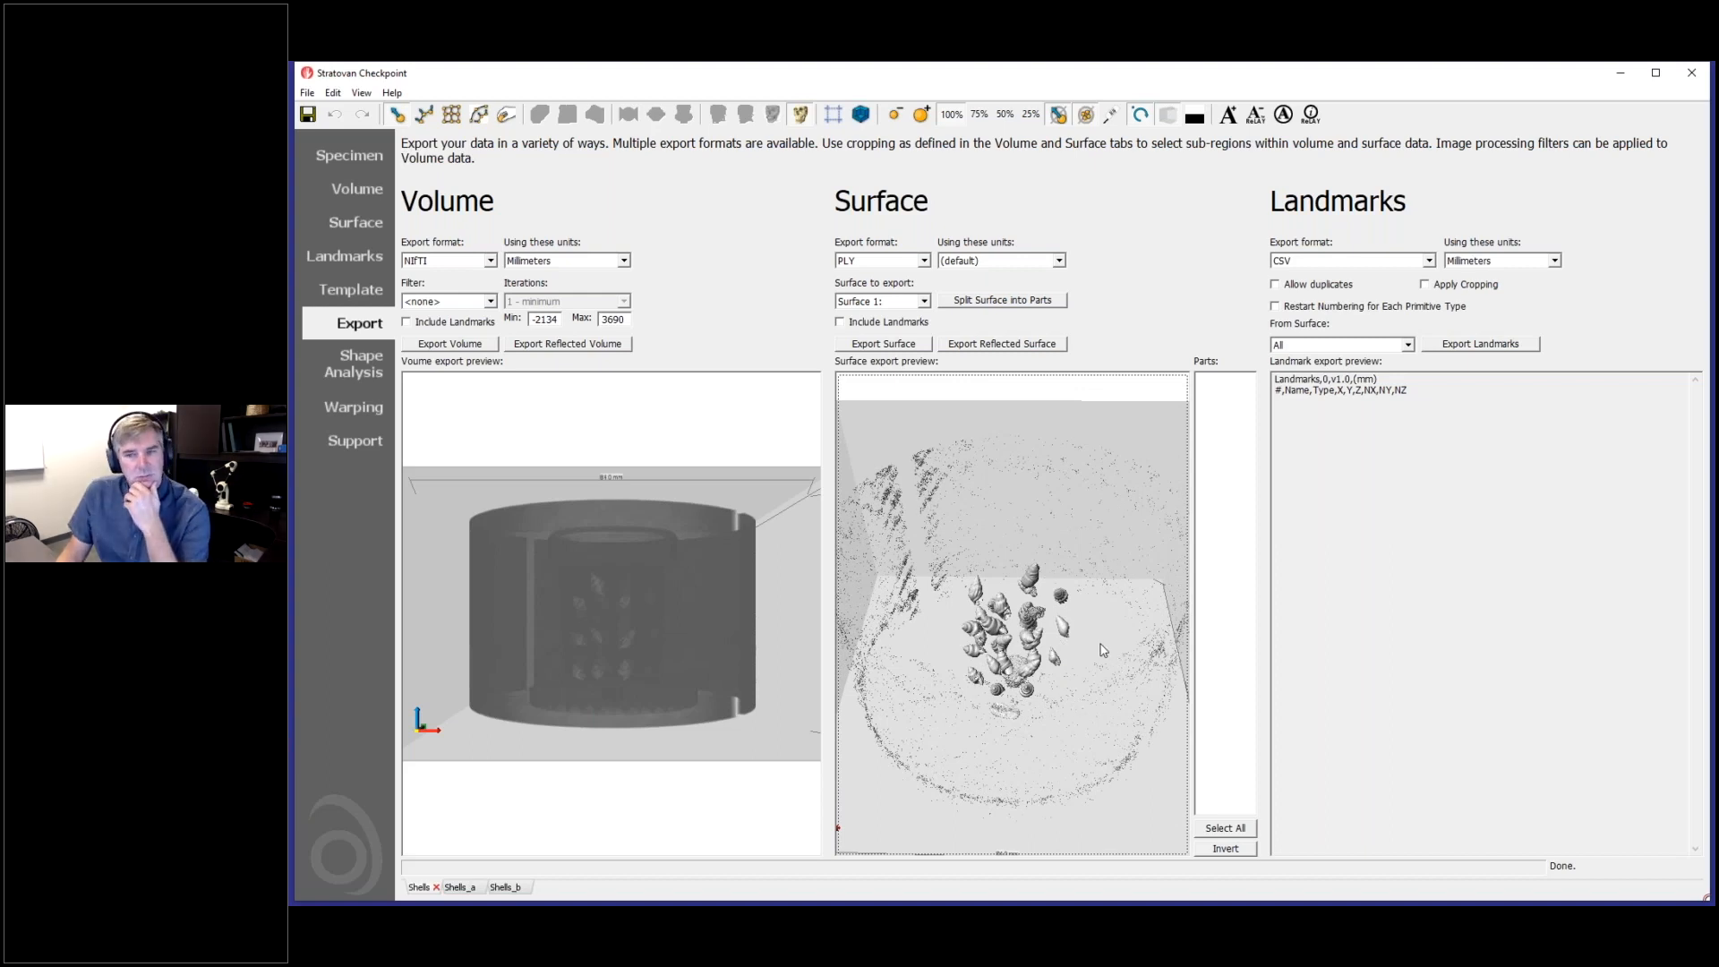
pyautogui.moveTo(1093, 693)
pyautogui.mouseDown()
pyautogui.moveTo(1083, 792)
pyautogui.moveTo(1091, 672)
pyautogui.moveTo(1093, 761)
pyautogui.moveTo(1089, 689)
pyautogui.mouseUp()
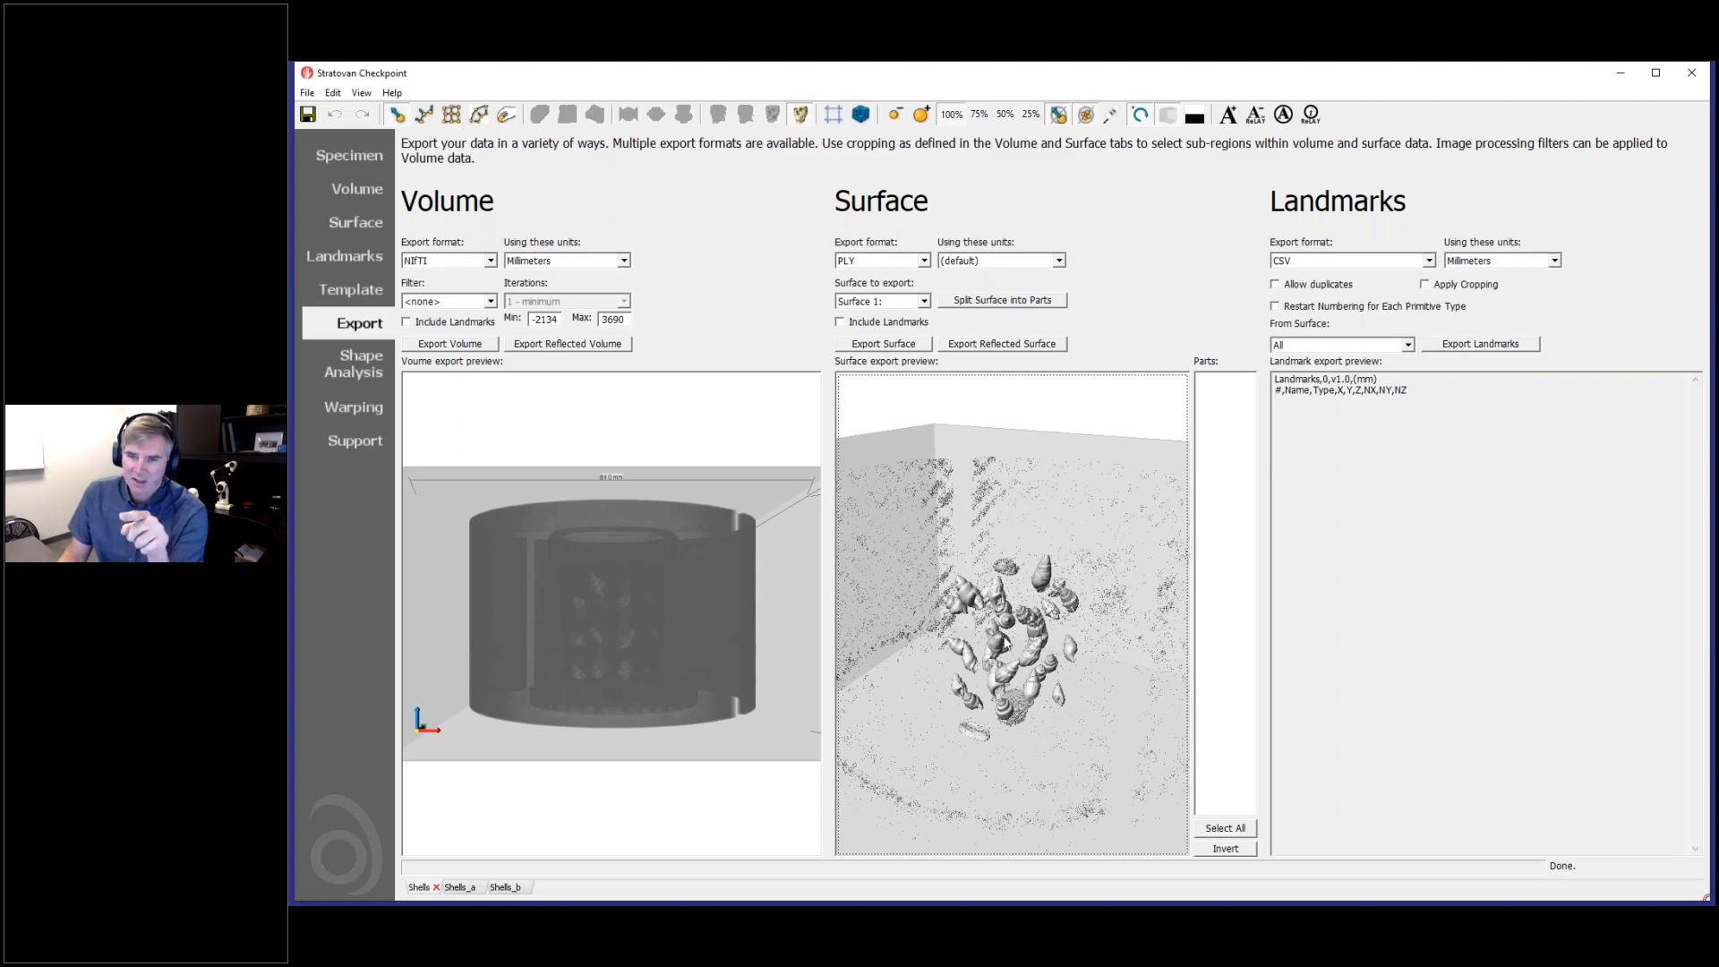
pyautogui.moveTo(1006, 643); pyautogui.dragTo(1020, 726)
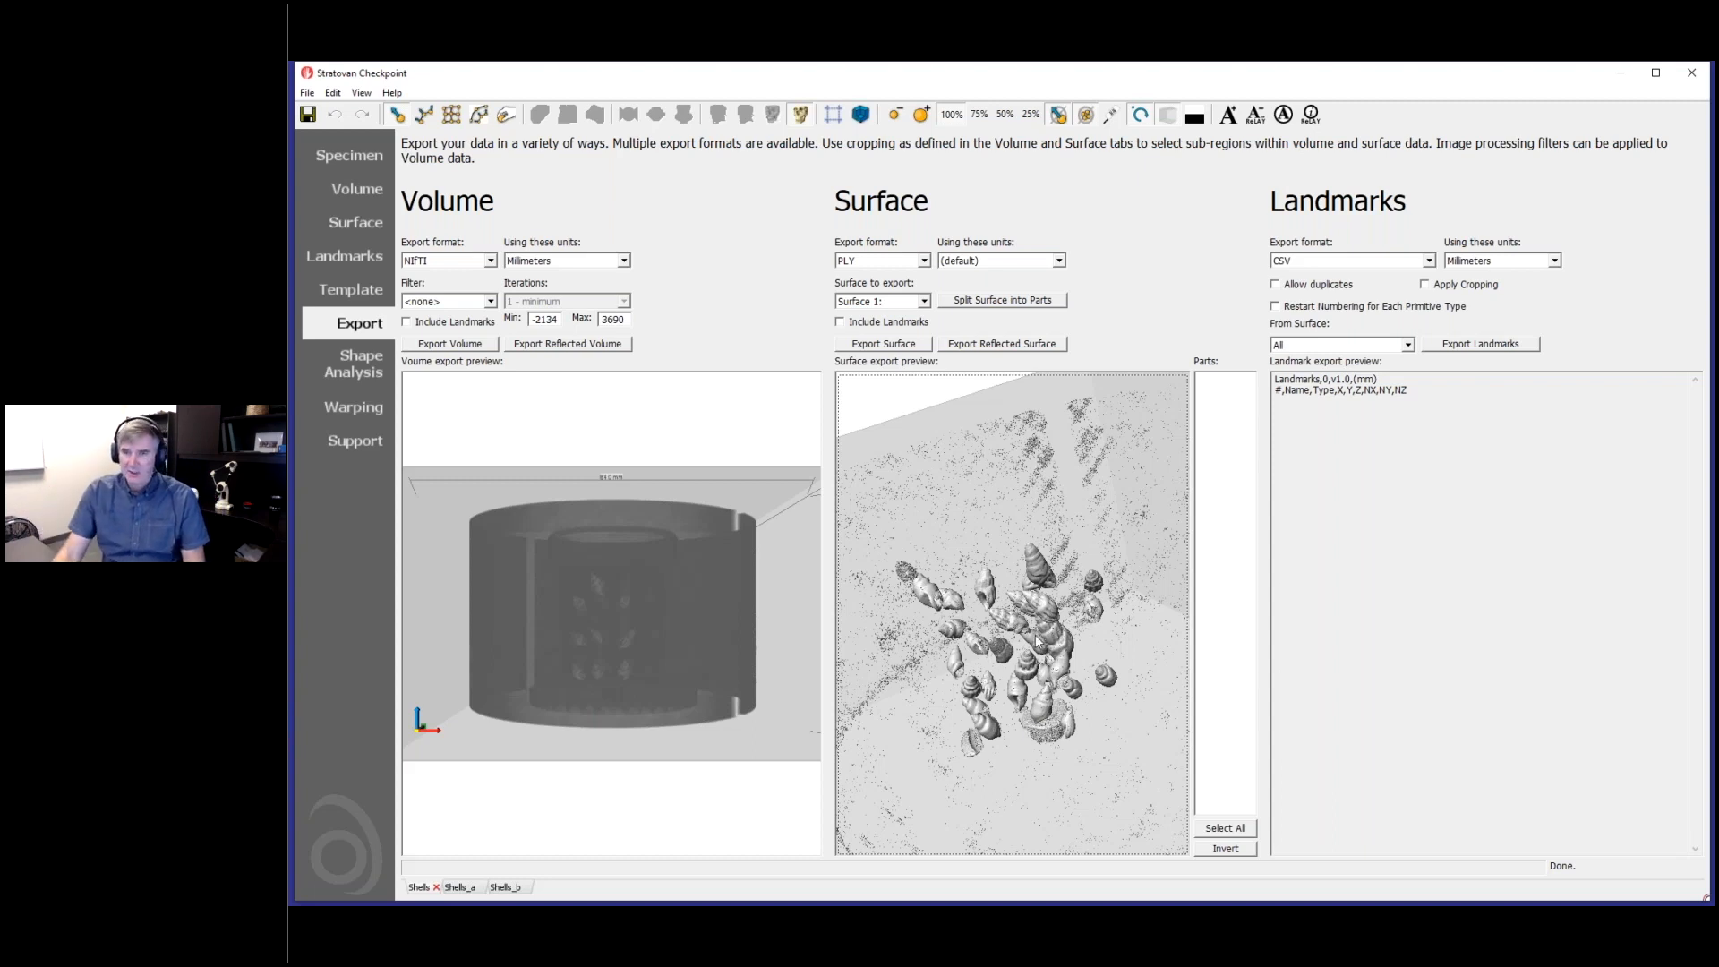
pyautogui.moveTo(1036, 666); pyautogui.dragTo(1057, 656)
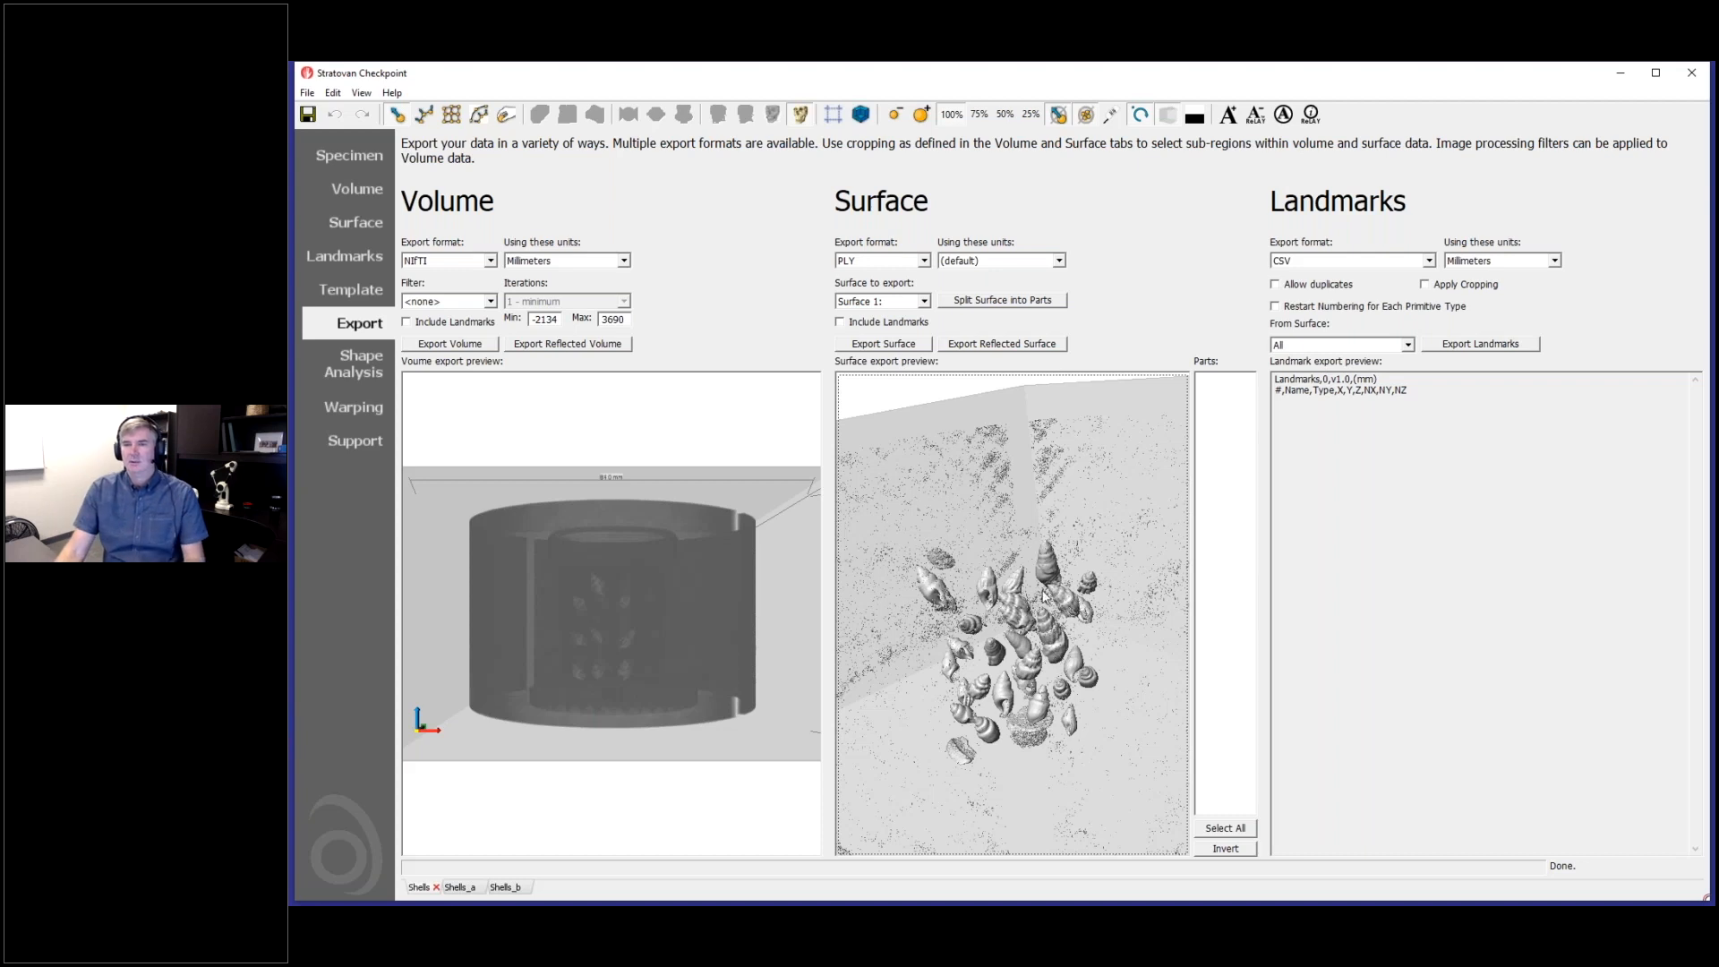
# - Split Surface 1 of the Shells volume into its separate parts
pyautogui.moveTo(1043, 608); pyautogui.dragTo(1016, 605)
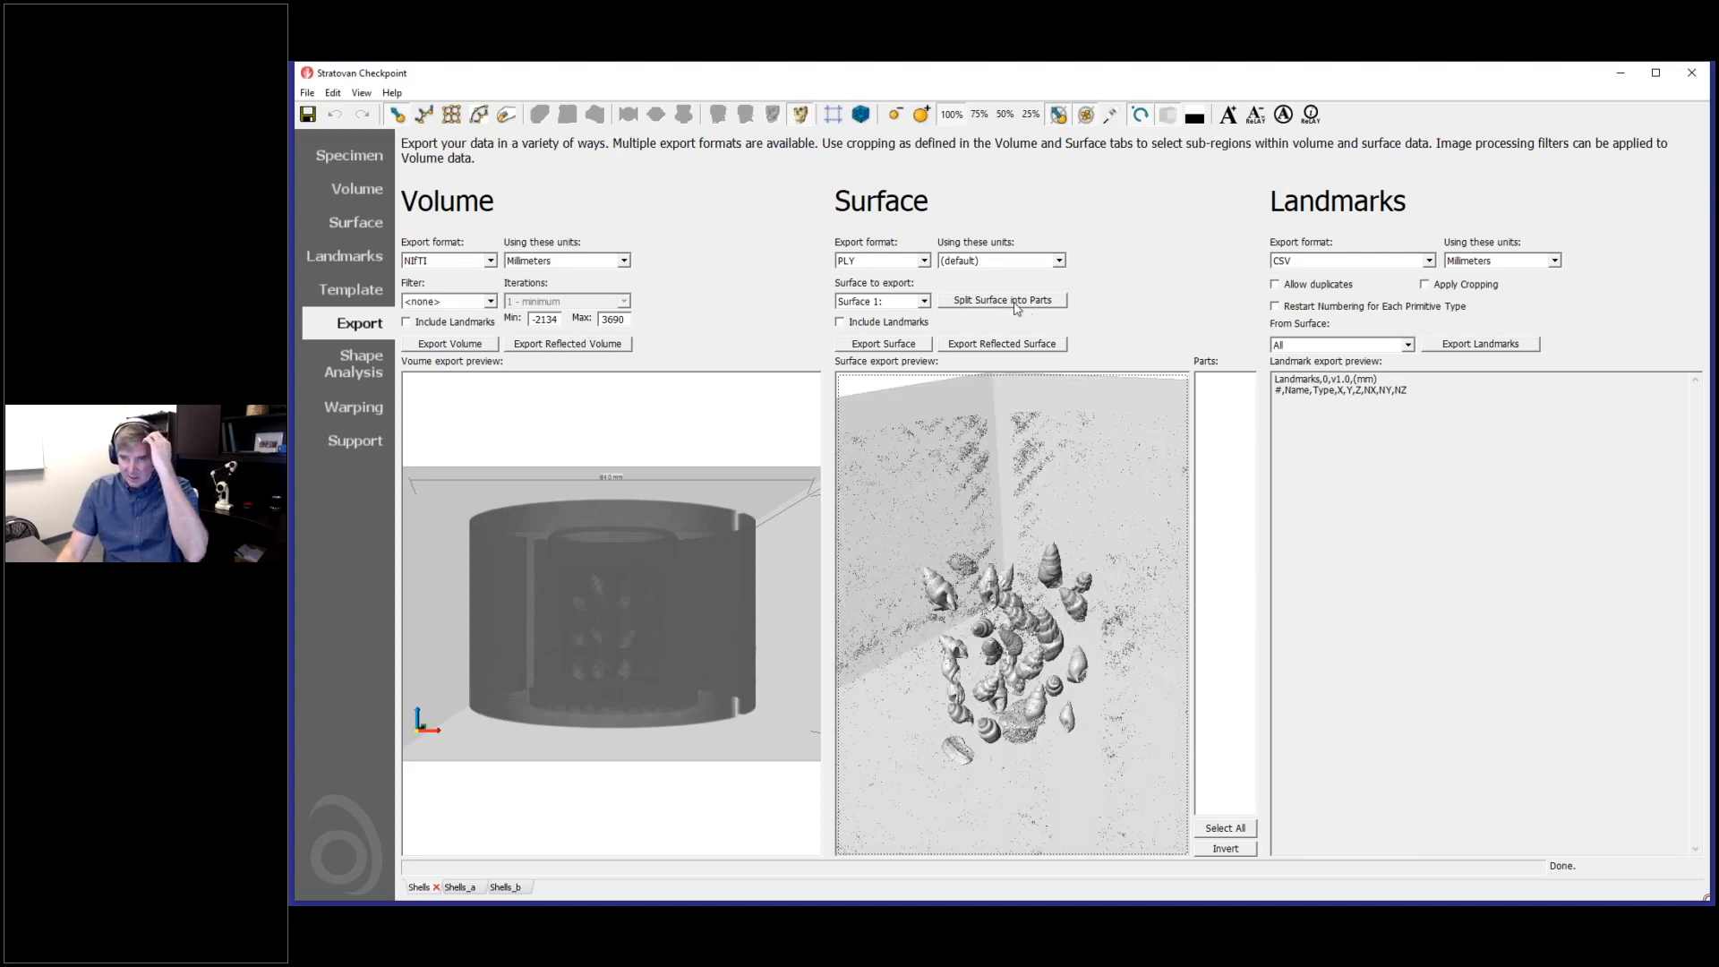
pyautogui.click(1016, 303)
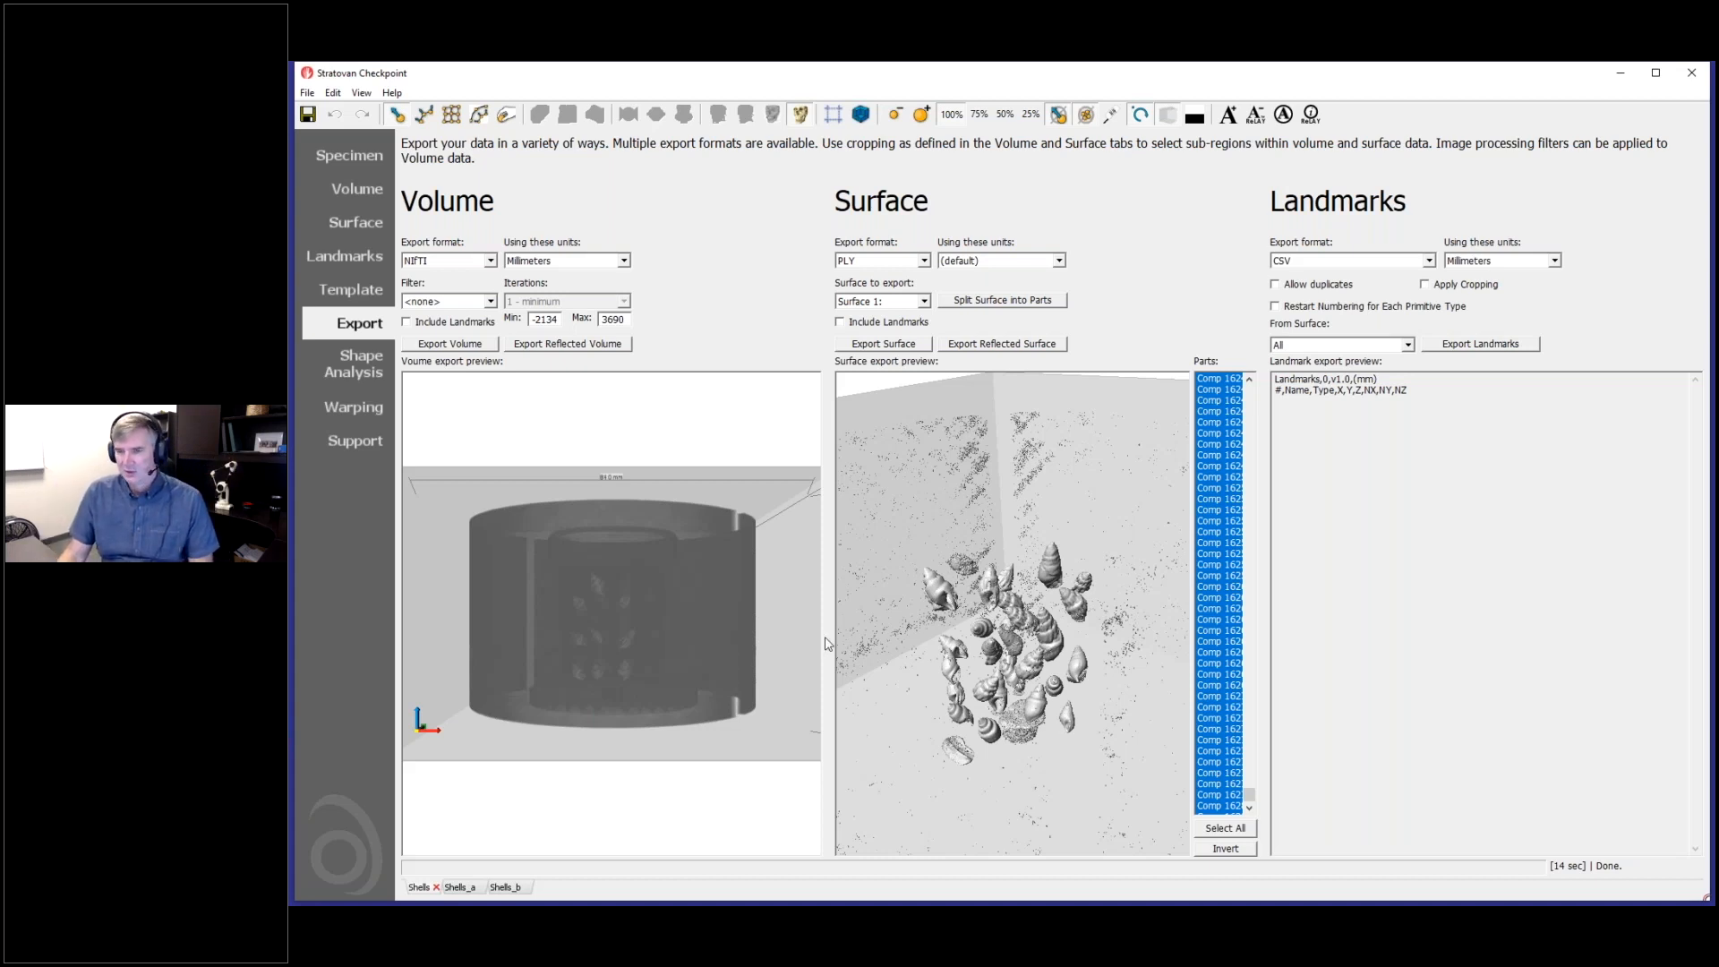
pyautogui.moveTo(1249, 795); pyautogui.dragTo(1273, 387)
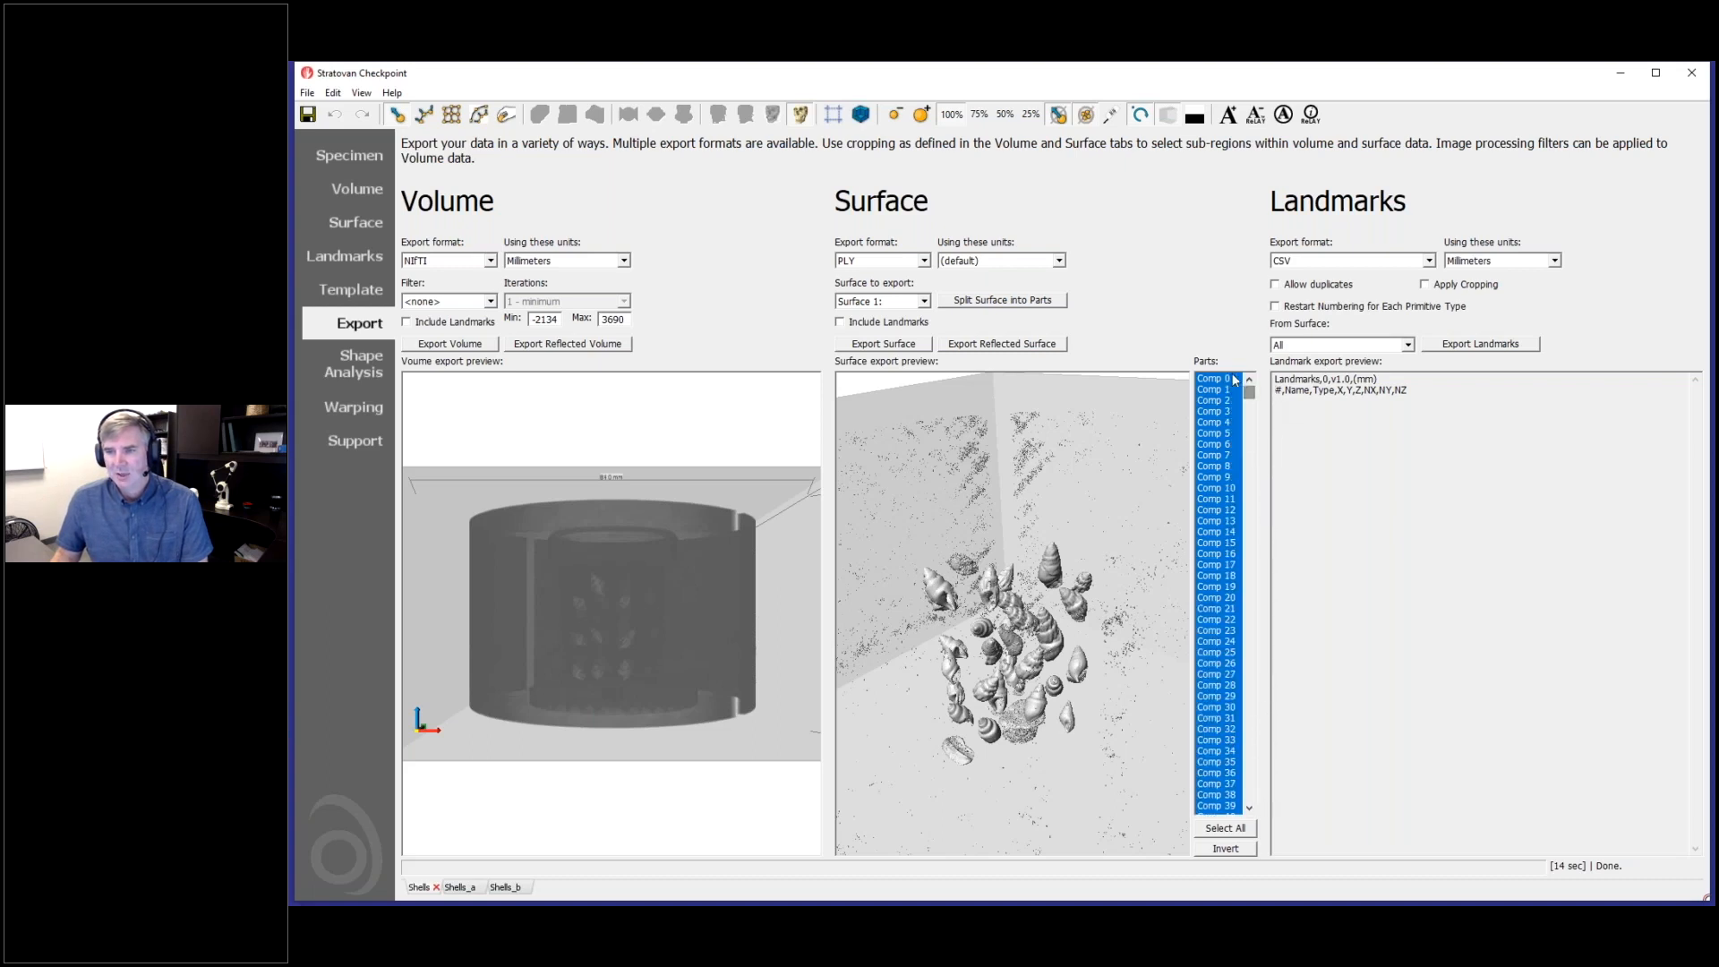
# - Preview Comp 0, Comp 1 and Comp 2 one at a time to examine the first parts of the split surface
pyautogui.click(1228, 378)
pyautogui.moveTo(1046, 704); pyautogui.dragTo(1053, 770)
pyautogui.scroll(4, 1048, 767)
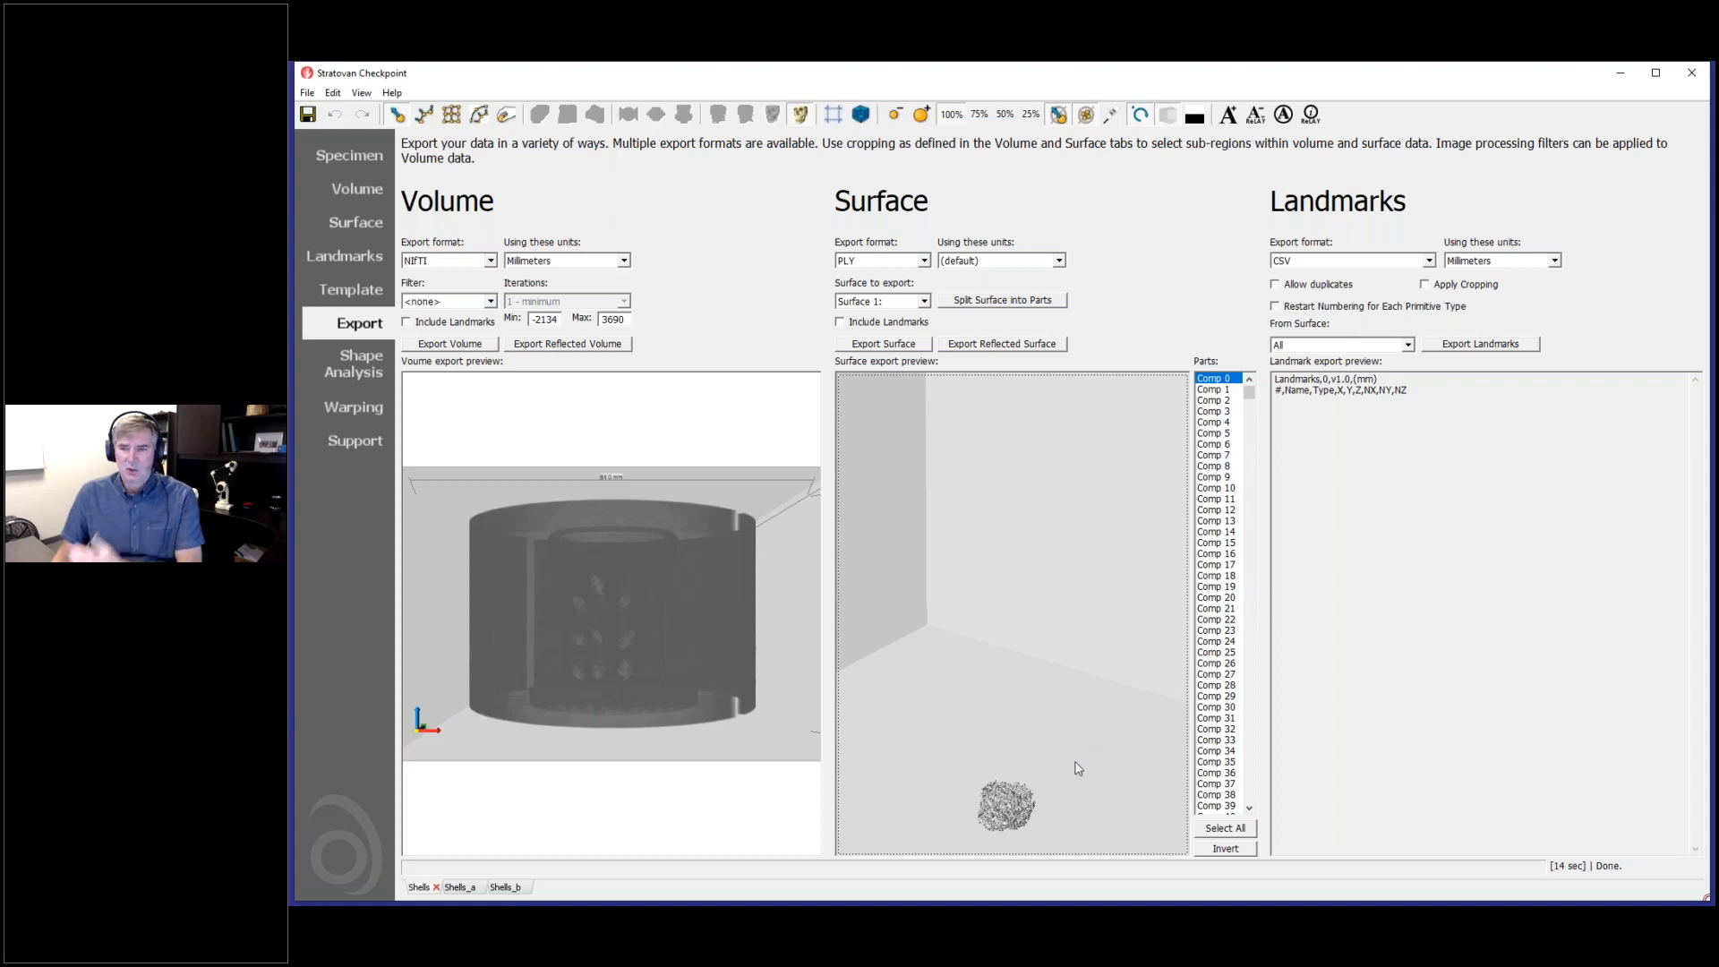
pyautogui.moveTo(1078, 760); pyautogui.dragTo(1063, 771)
pyautogui.moveTo(1113, 710); pyautogui.dragTo(1092, 704)
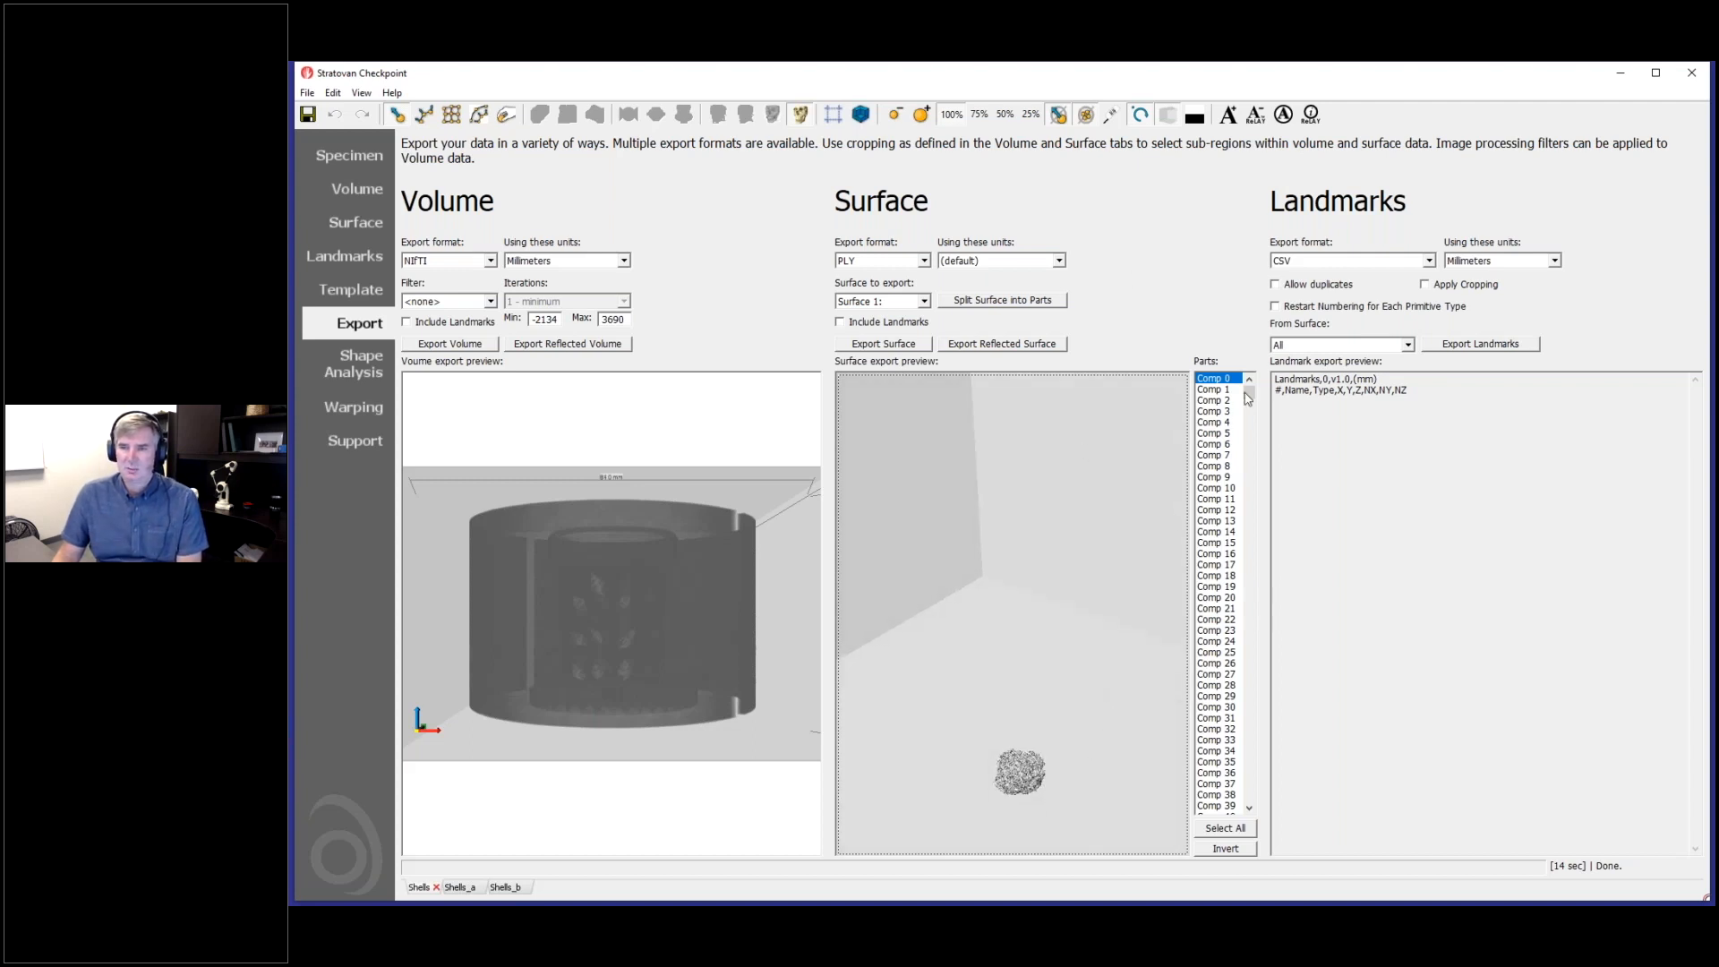
pyautogui.click(1213, 391)
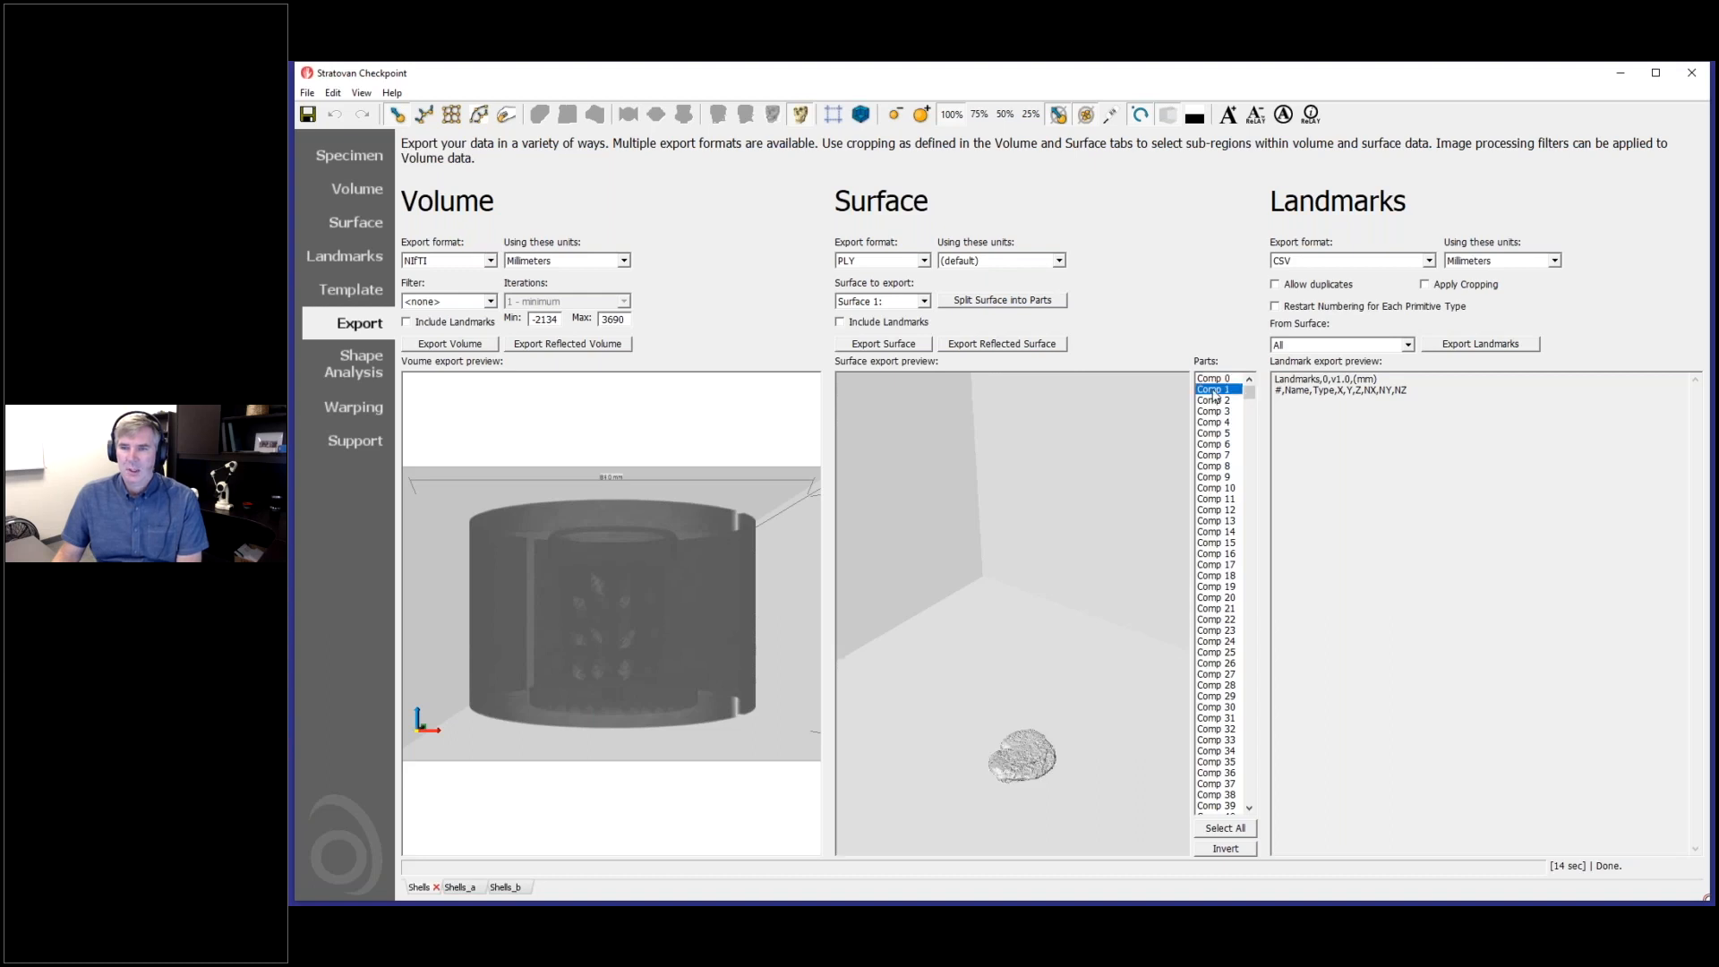
pyautogui.click(1216, 401)
pyautogui.click(1216, 379)
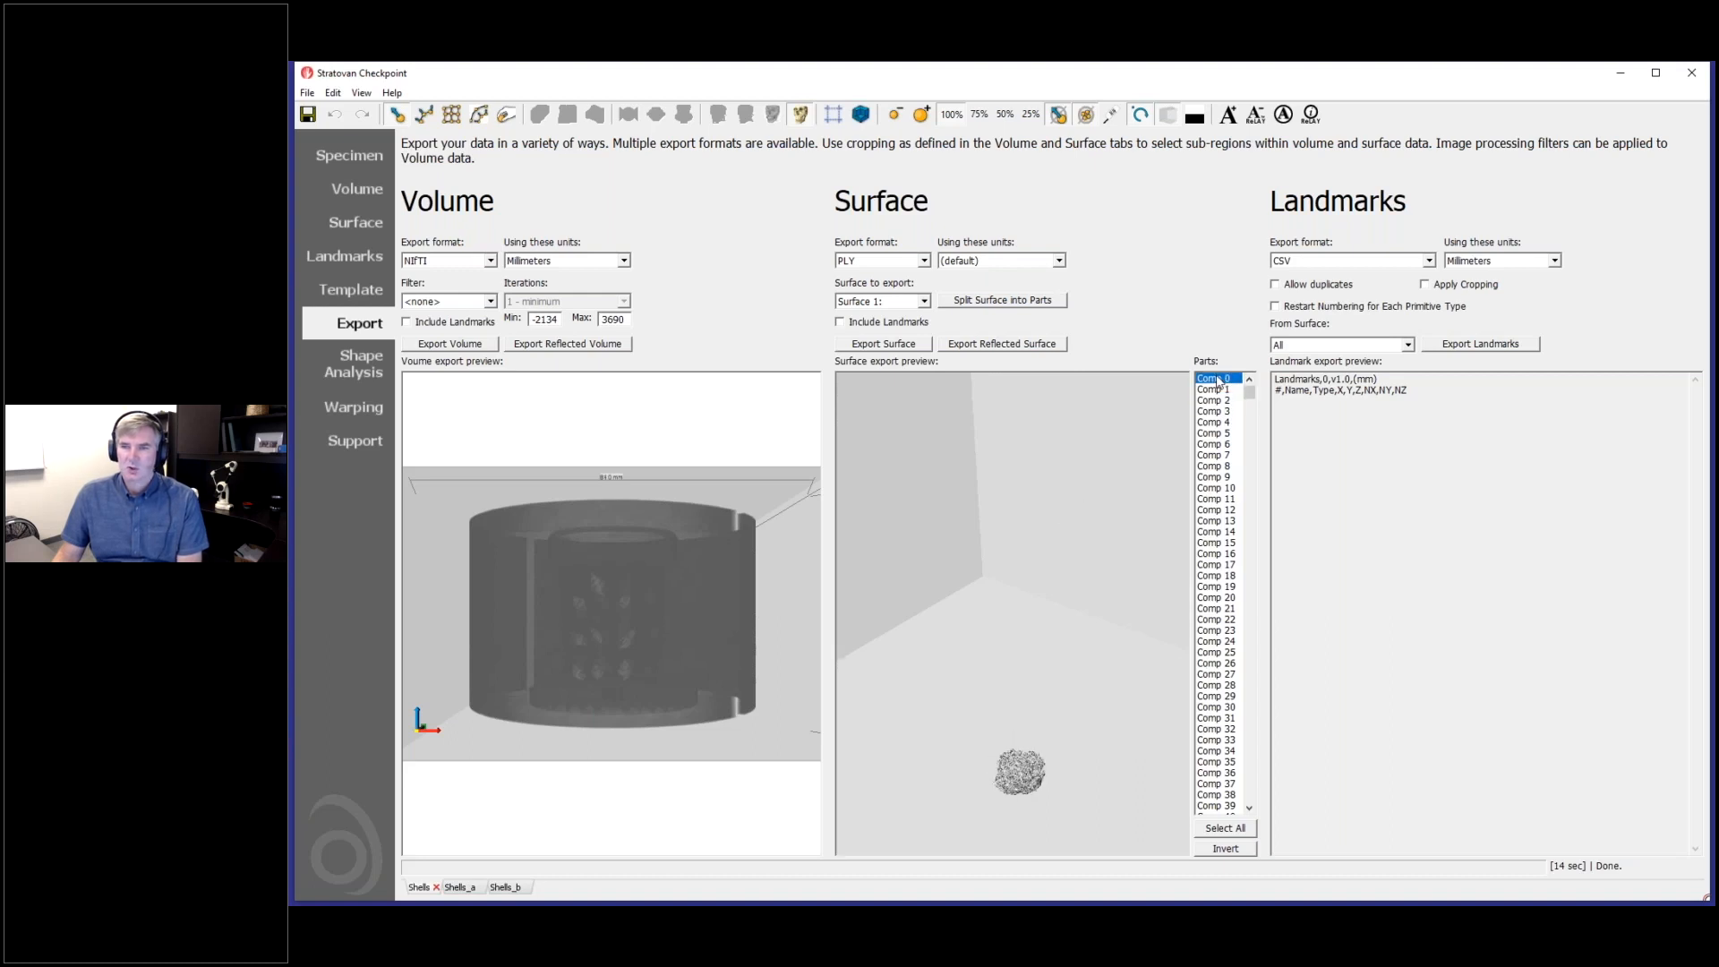
# - Preview several parts at the very end of the parts list to examine the smallest components
pyautogui.moveTo(1250, 394); pyautogui.dragTo(1250, 797)
pyautogui.click(1219, 806)
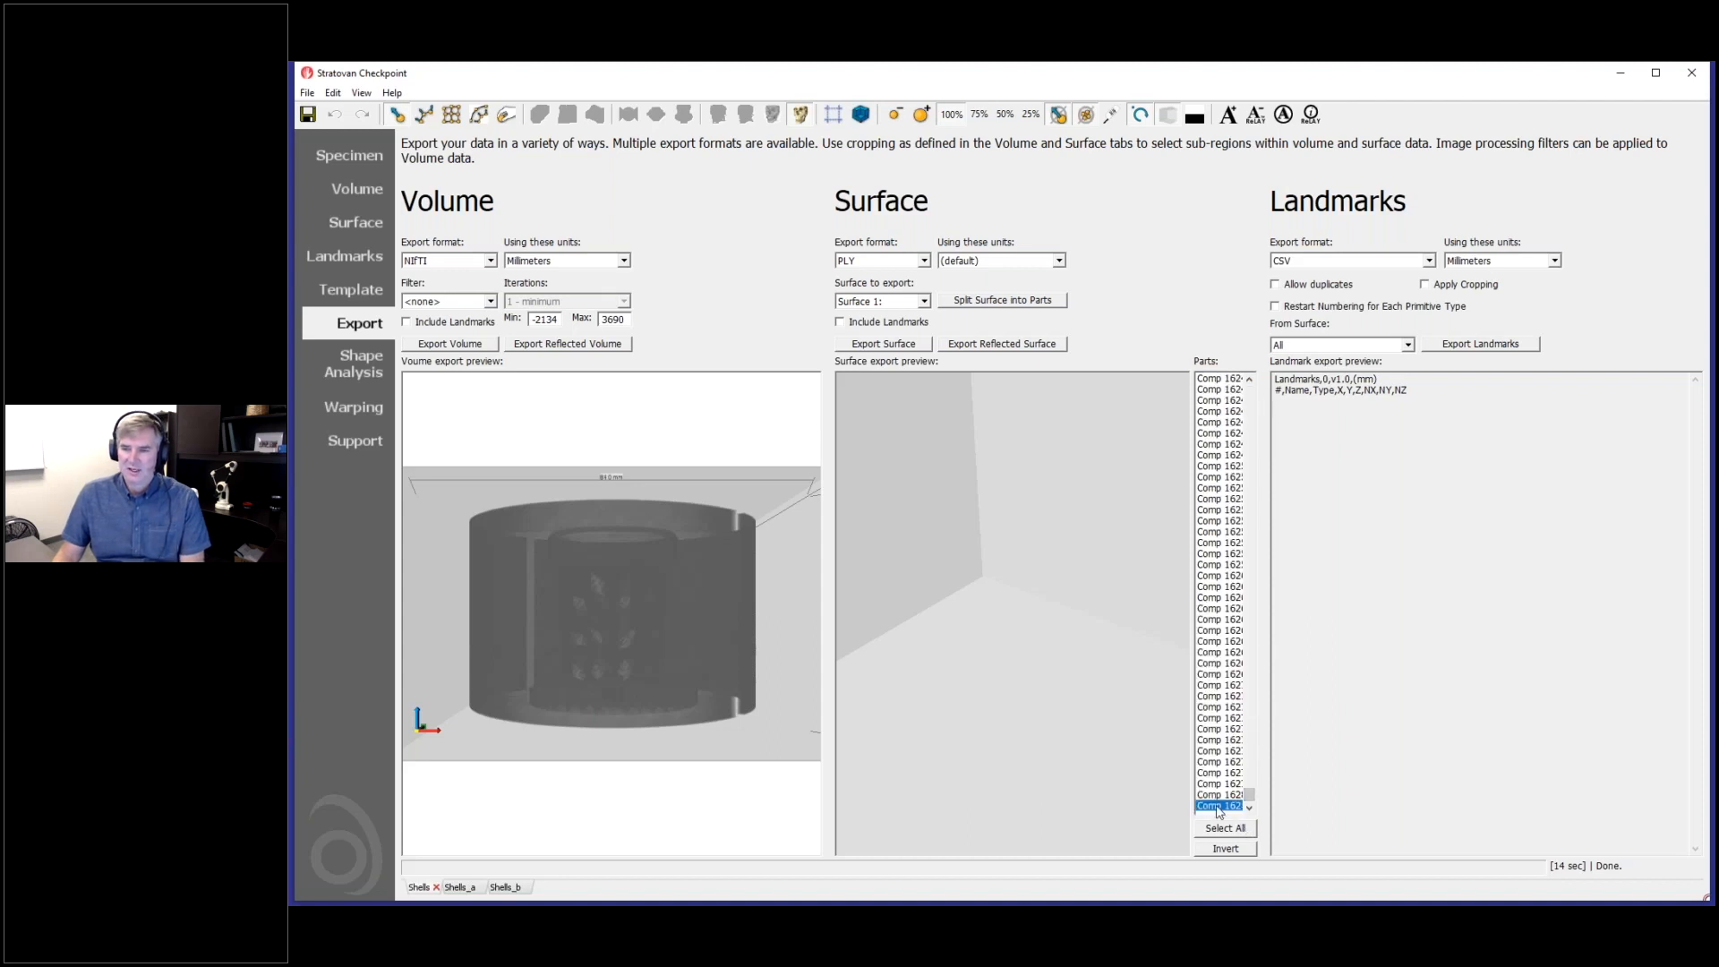
pyautogui.click(1051, 735)
pyautogui.scroll(-5, 1053, 735)
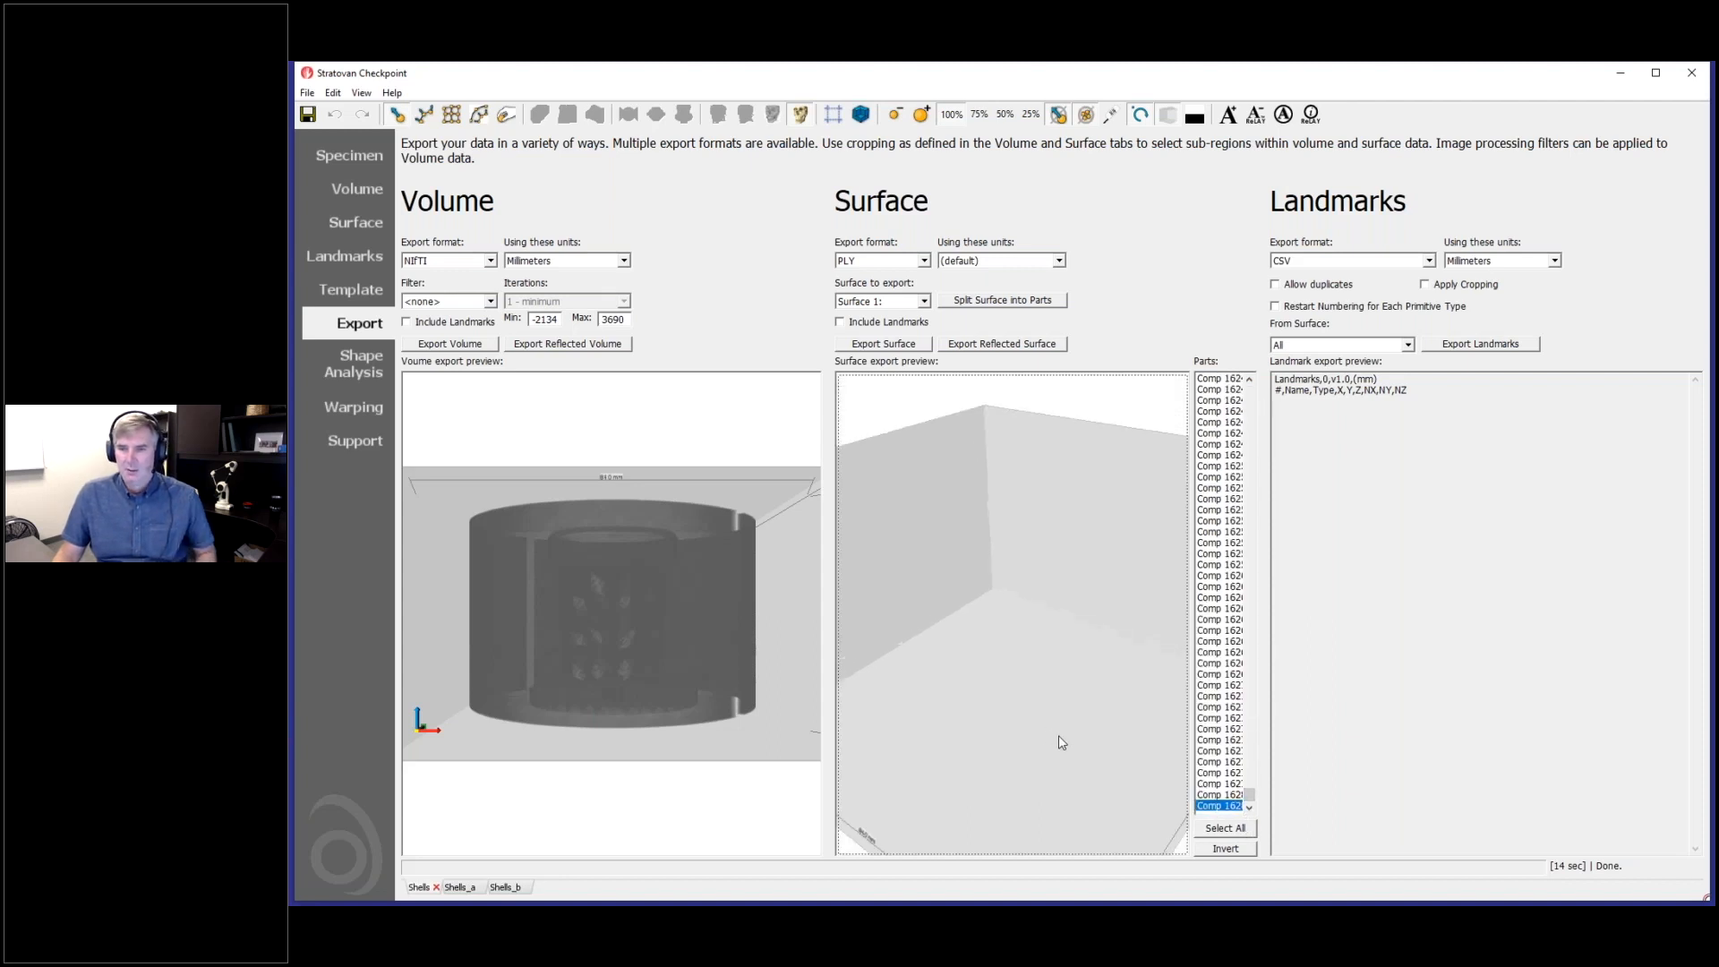
pyautogui.click(1220, 773)
pyautogui.click(1225, 731)
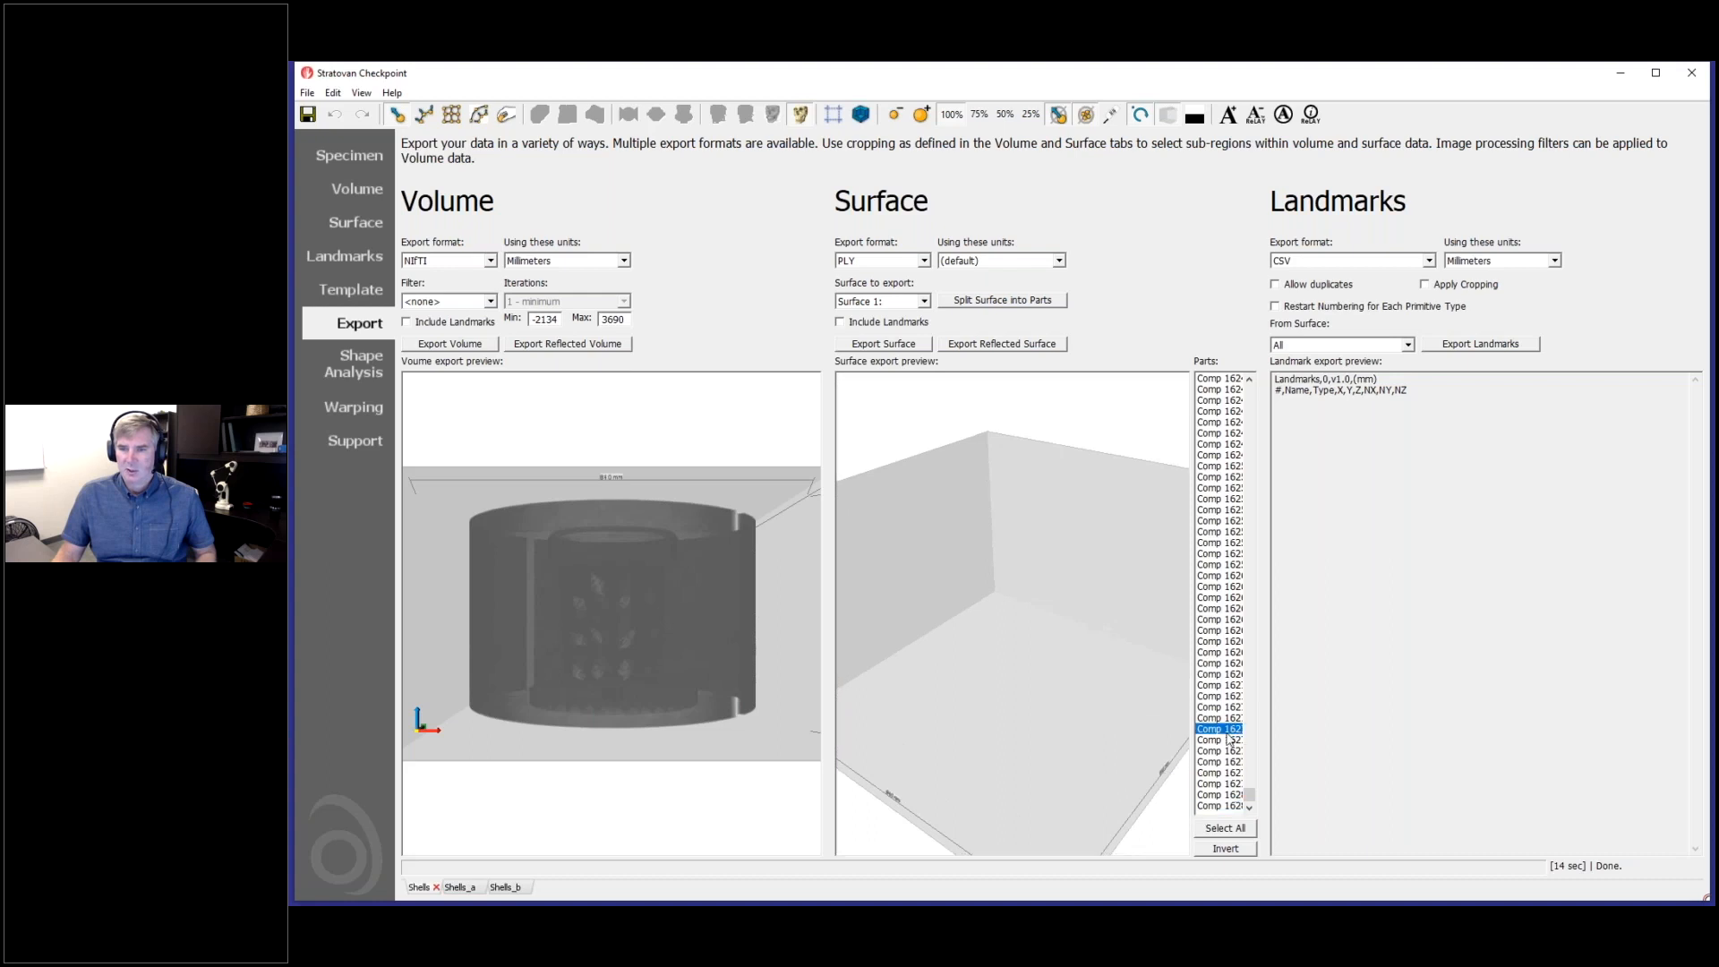
pyautogui.click(1235, 763)
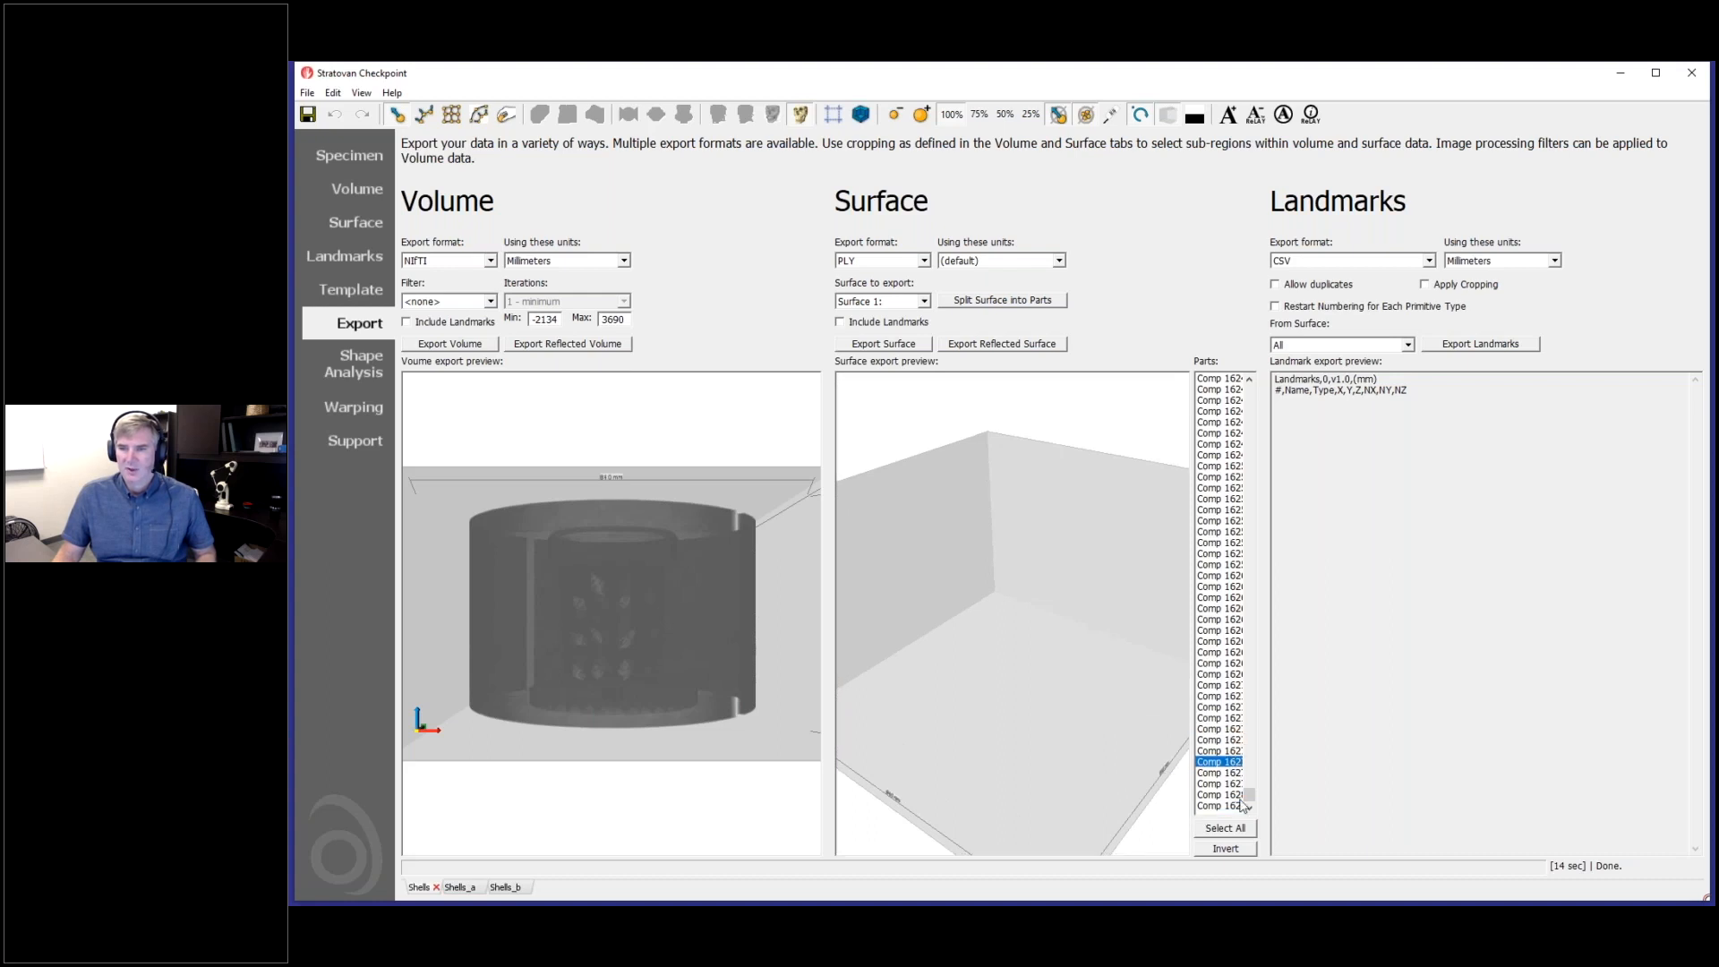
# - Select Comp 2 as the part to export and inspect its shell up close from several angles
pyautogui.moveTo(1251, 799); pyautogui.dragTo(1255, 366)
pyautogui.click(1214, 378)
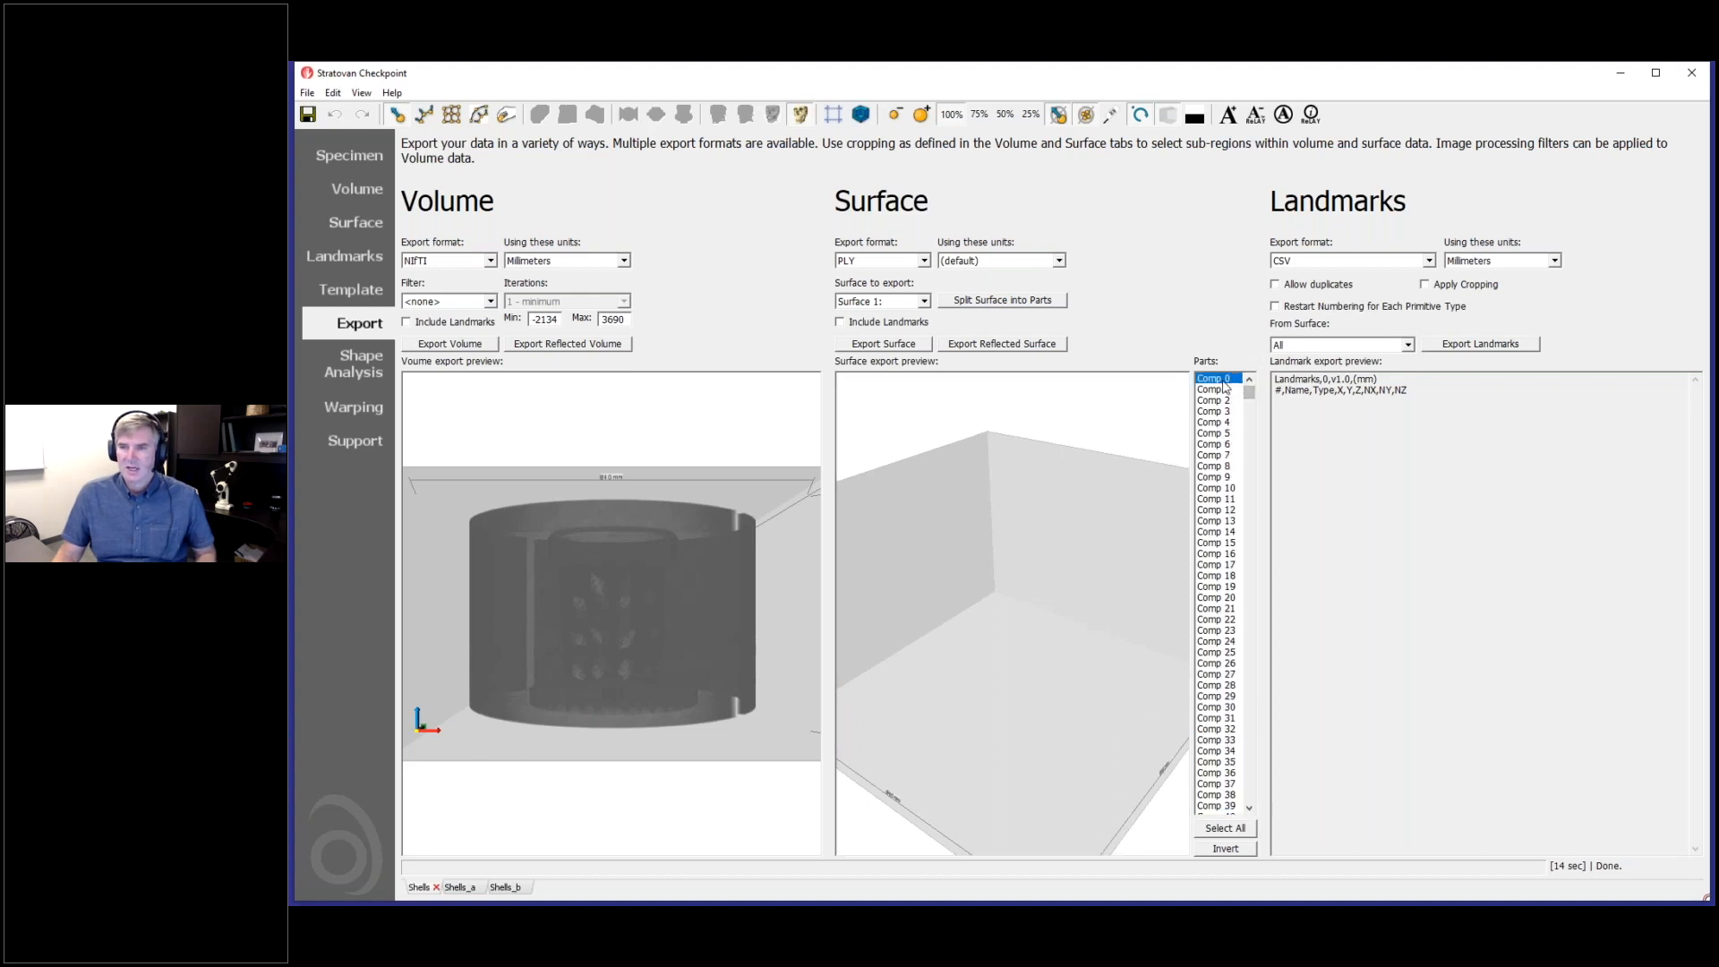
pyautogui.click(1221, 401)
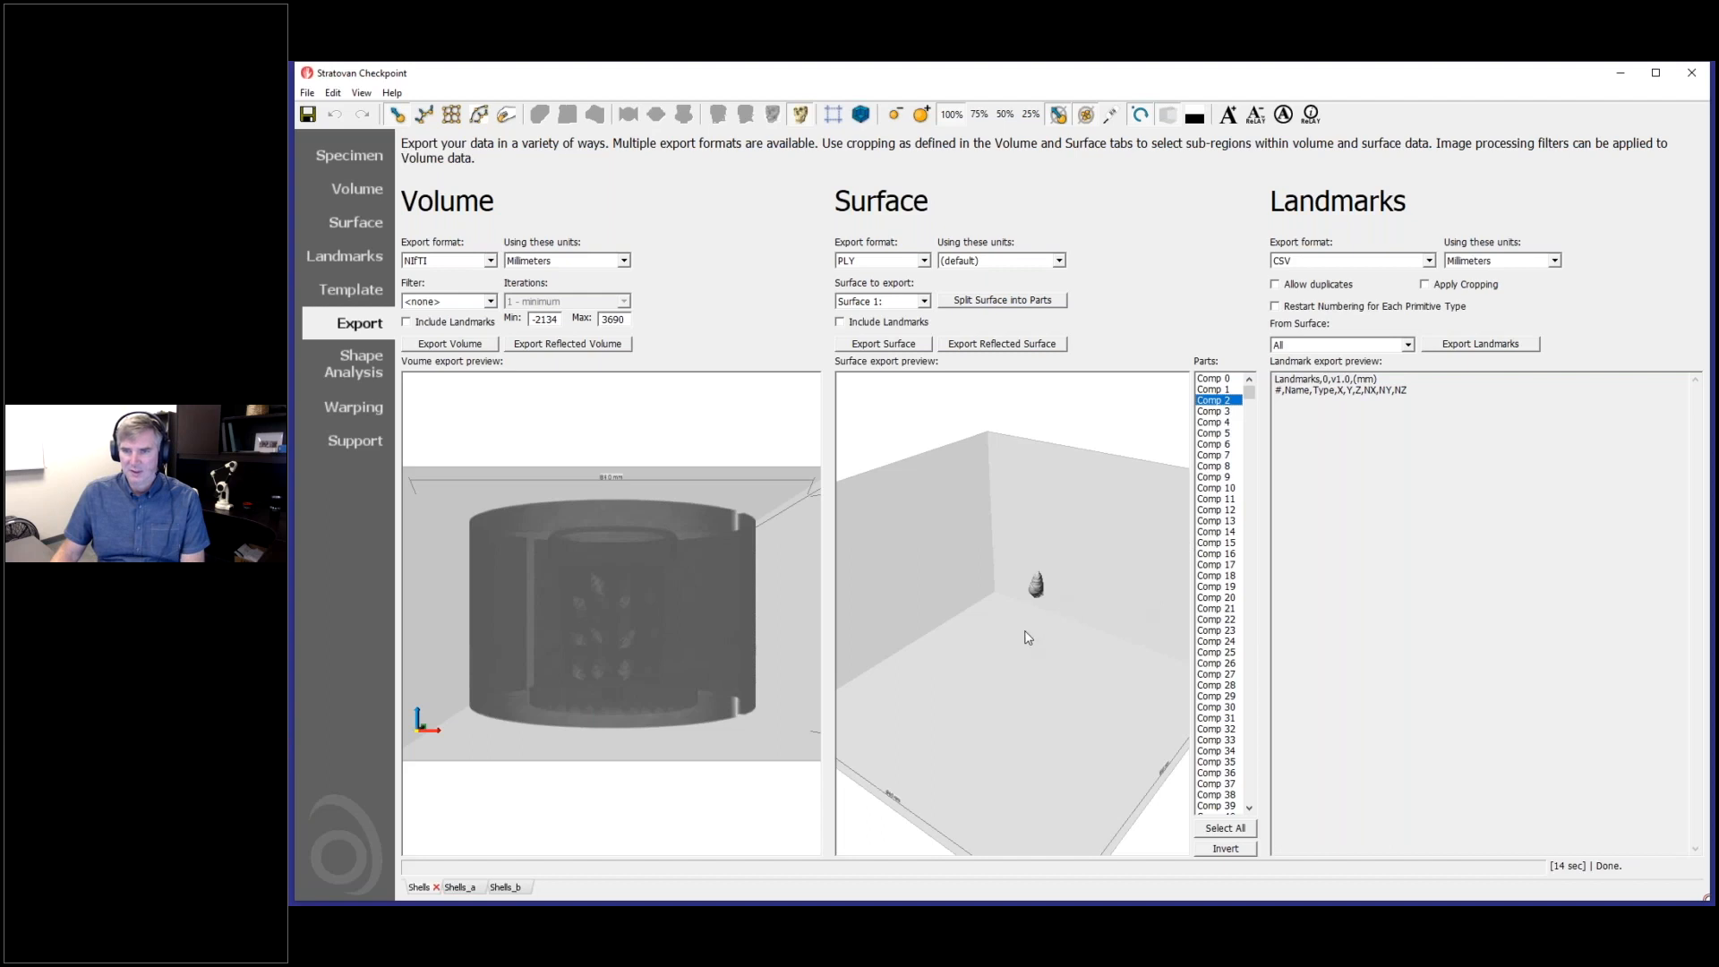
pyautogui.moveTo(1027, 632); pyautogui.dragTo(1004, 682)
pyautogui.scroll(4, 1065, 607)
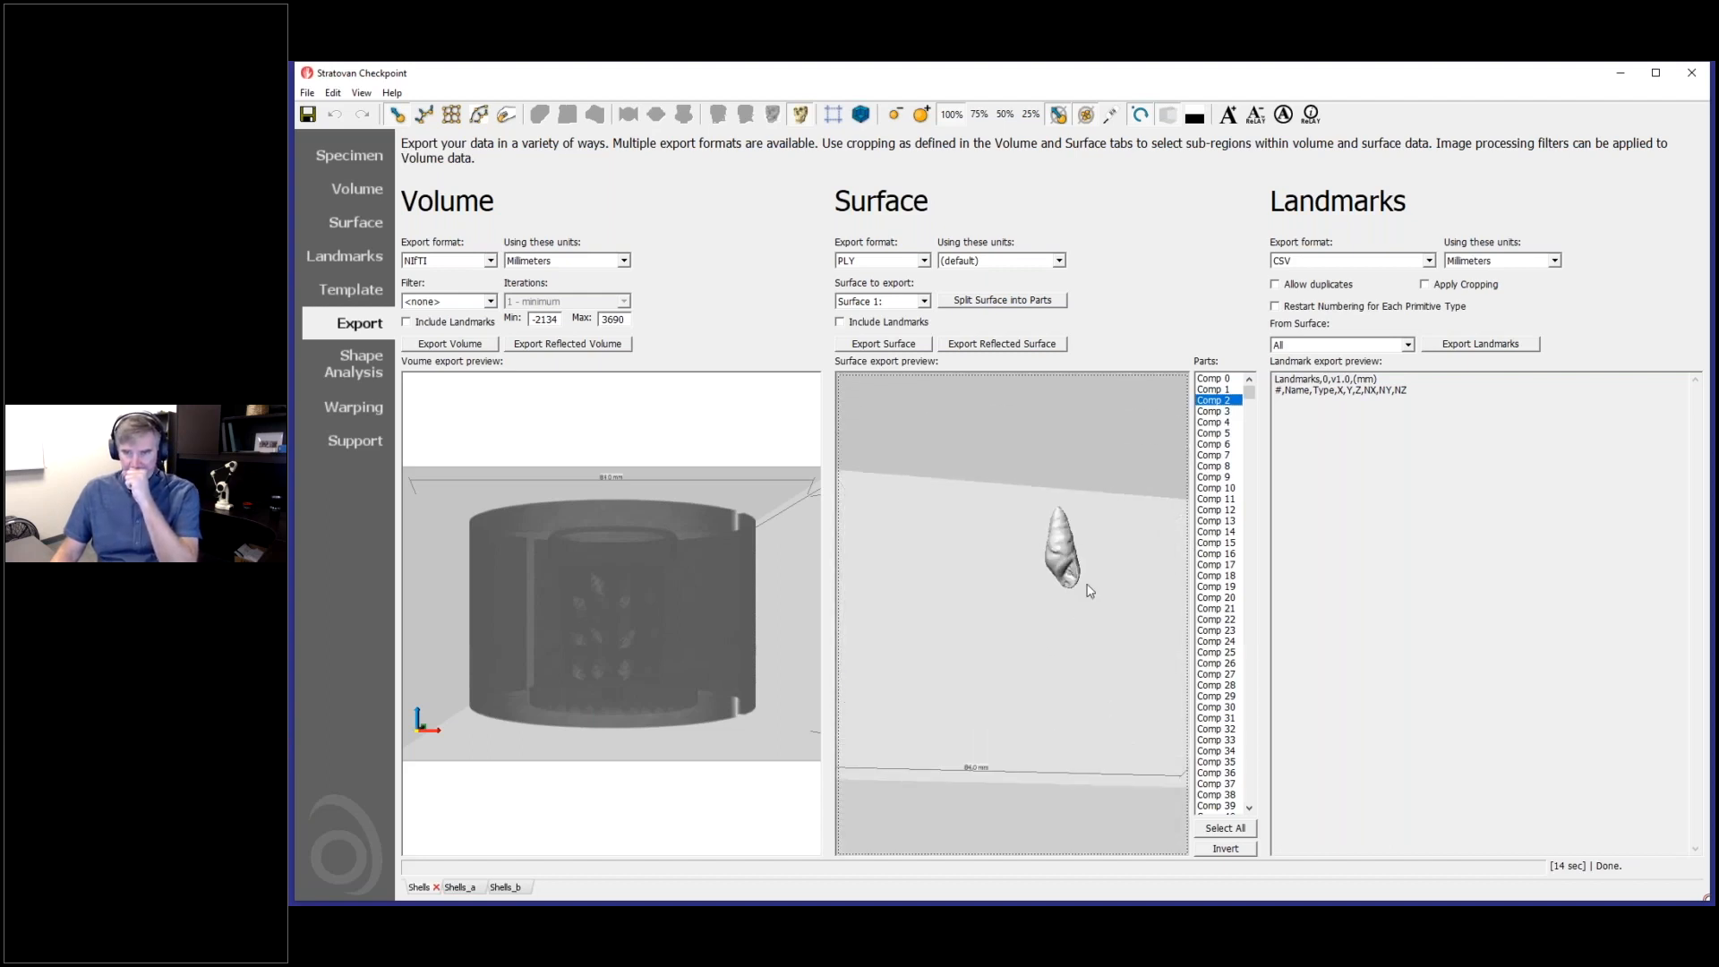
pyautogui.scroll(3, 1084, 595)
pyautogui.moveTo(1033, 631); pyautogui.dragTo(979, 660)
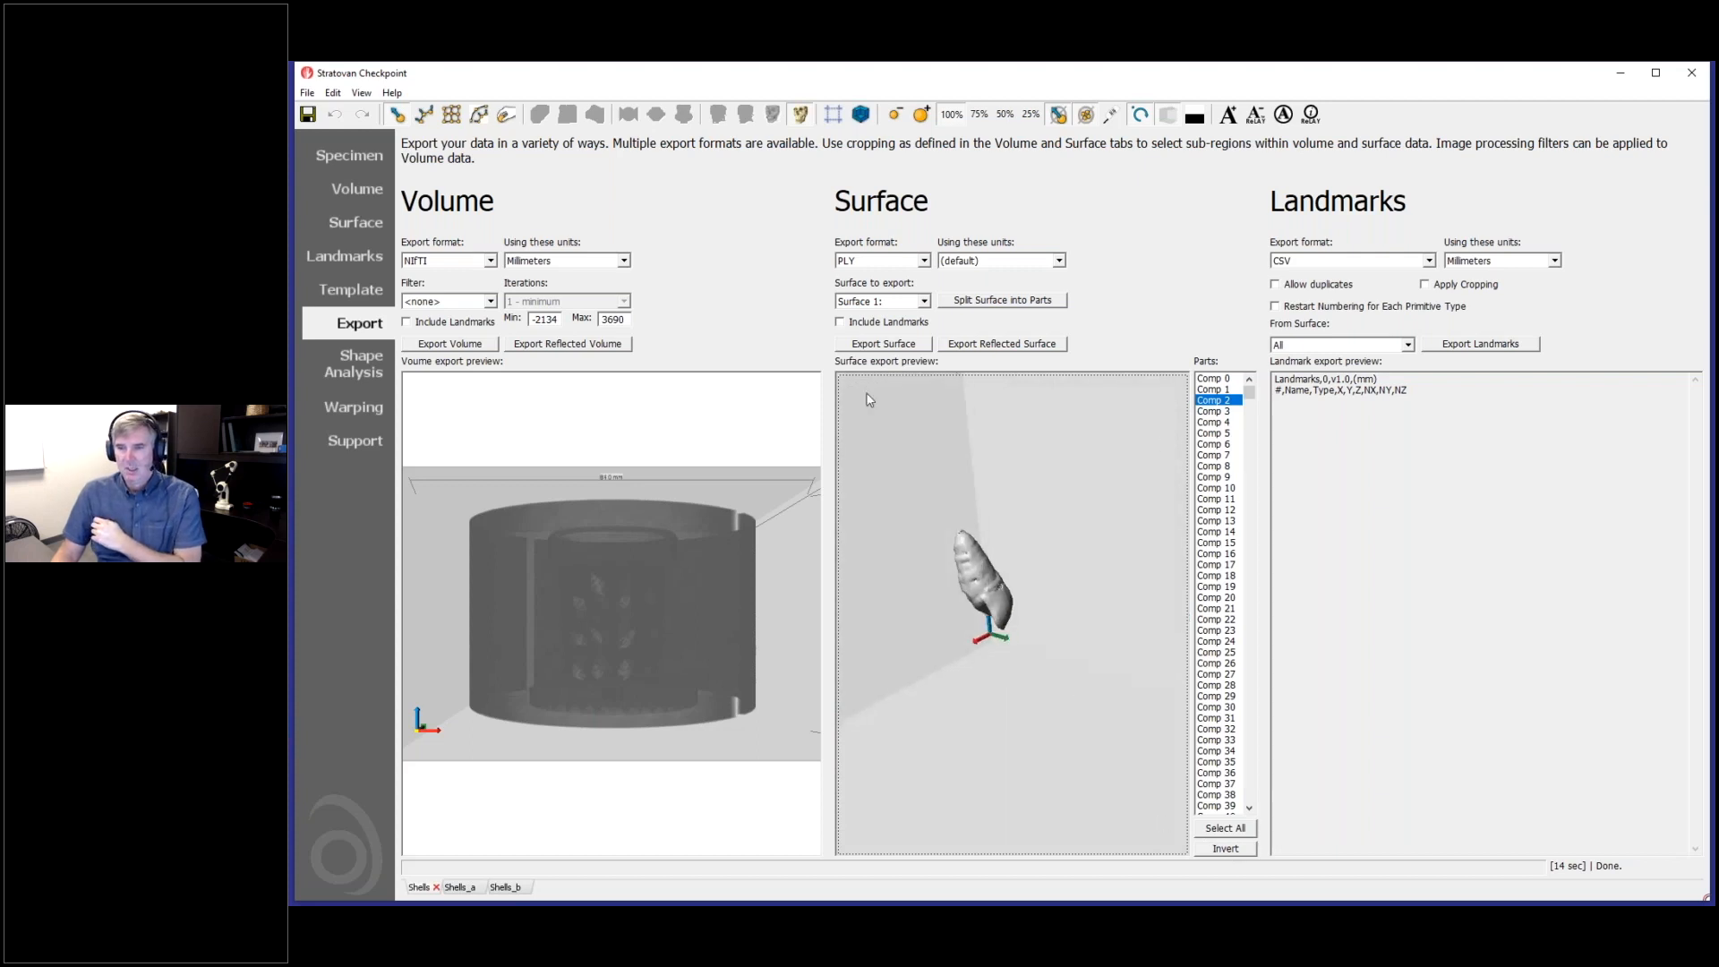
pyautogui.moveTo(971, 612); pyautogui.dragTo(1032, 584)
# - Export the selected Comp 2 surface as a PLY file named Shells_c and load the exported surface
pyautogui.click(910, 346)
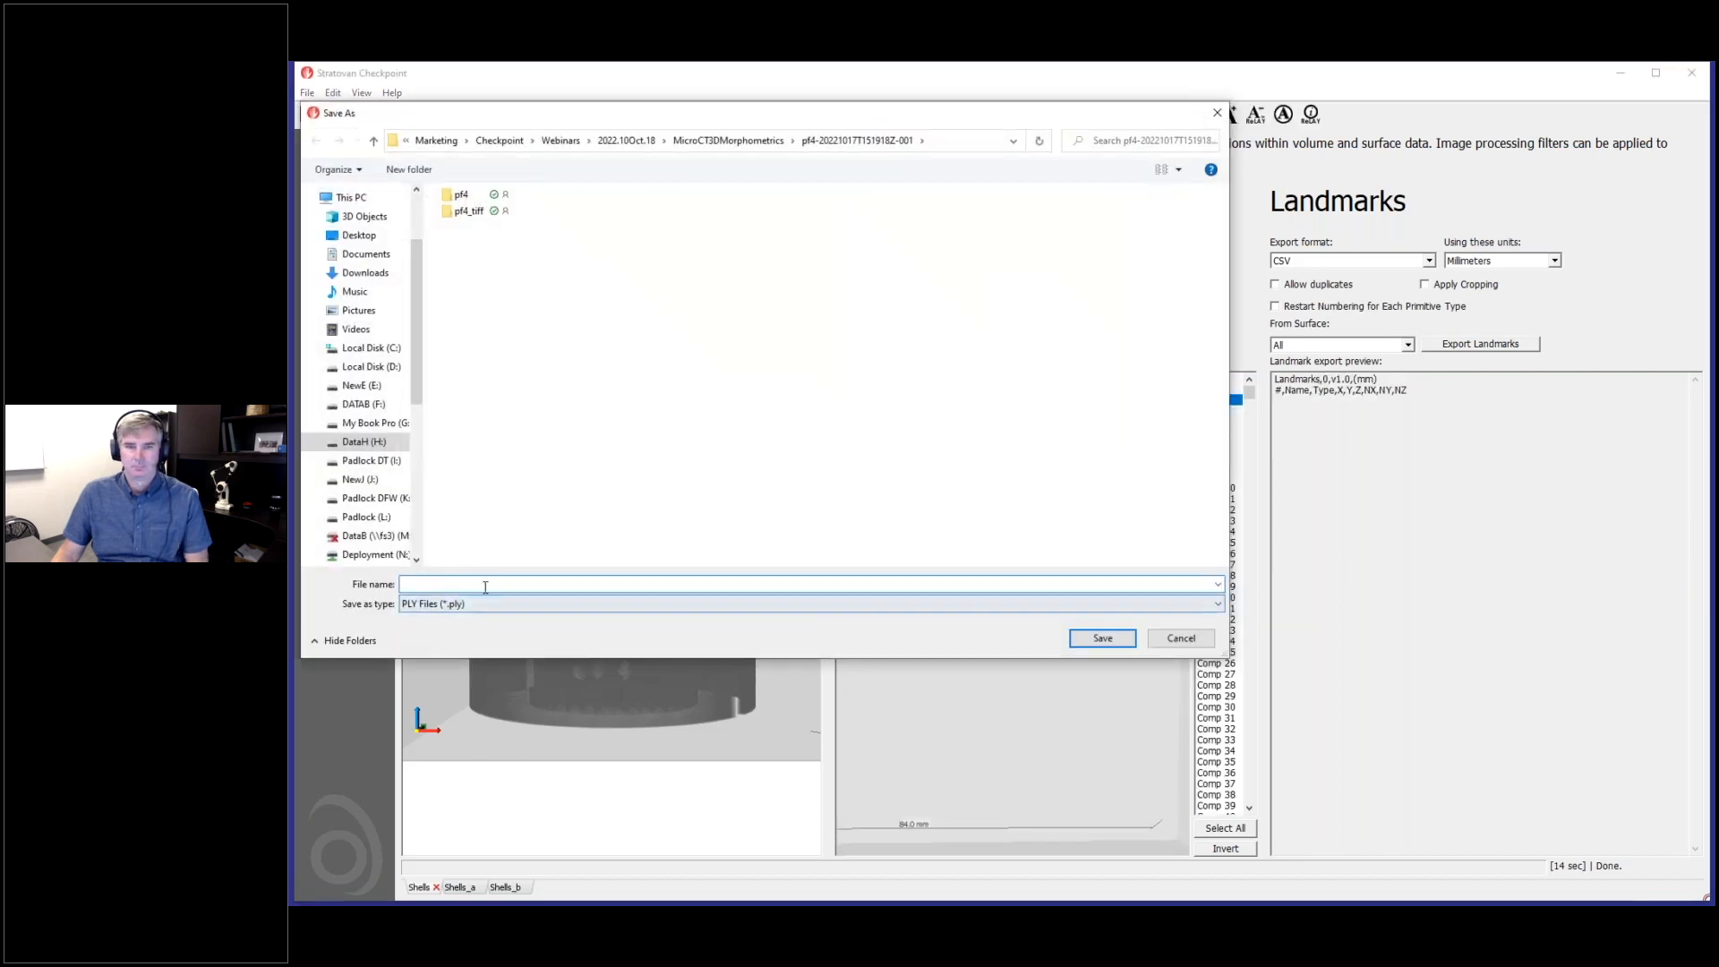
pyautogui.write('Shells_')
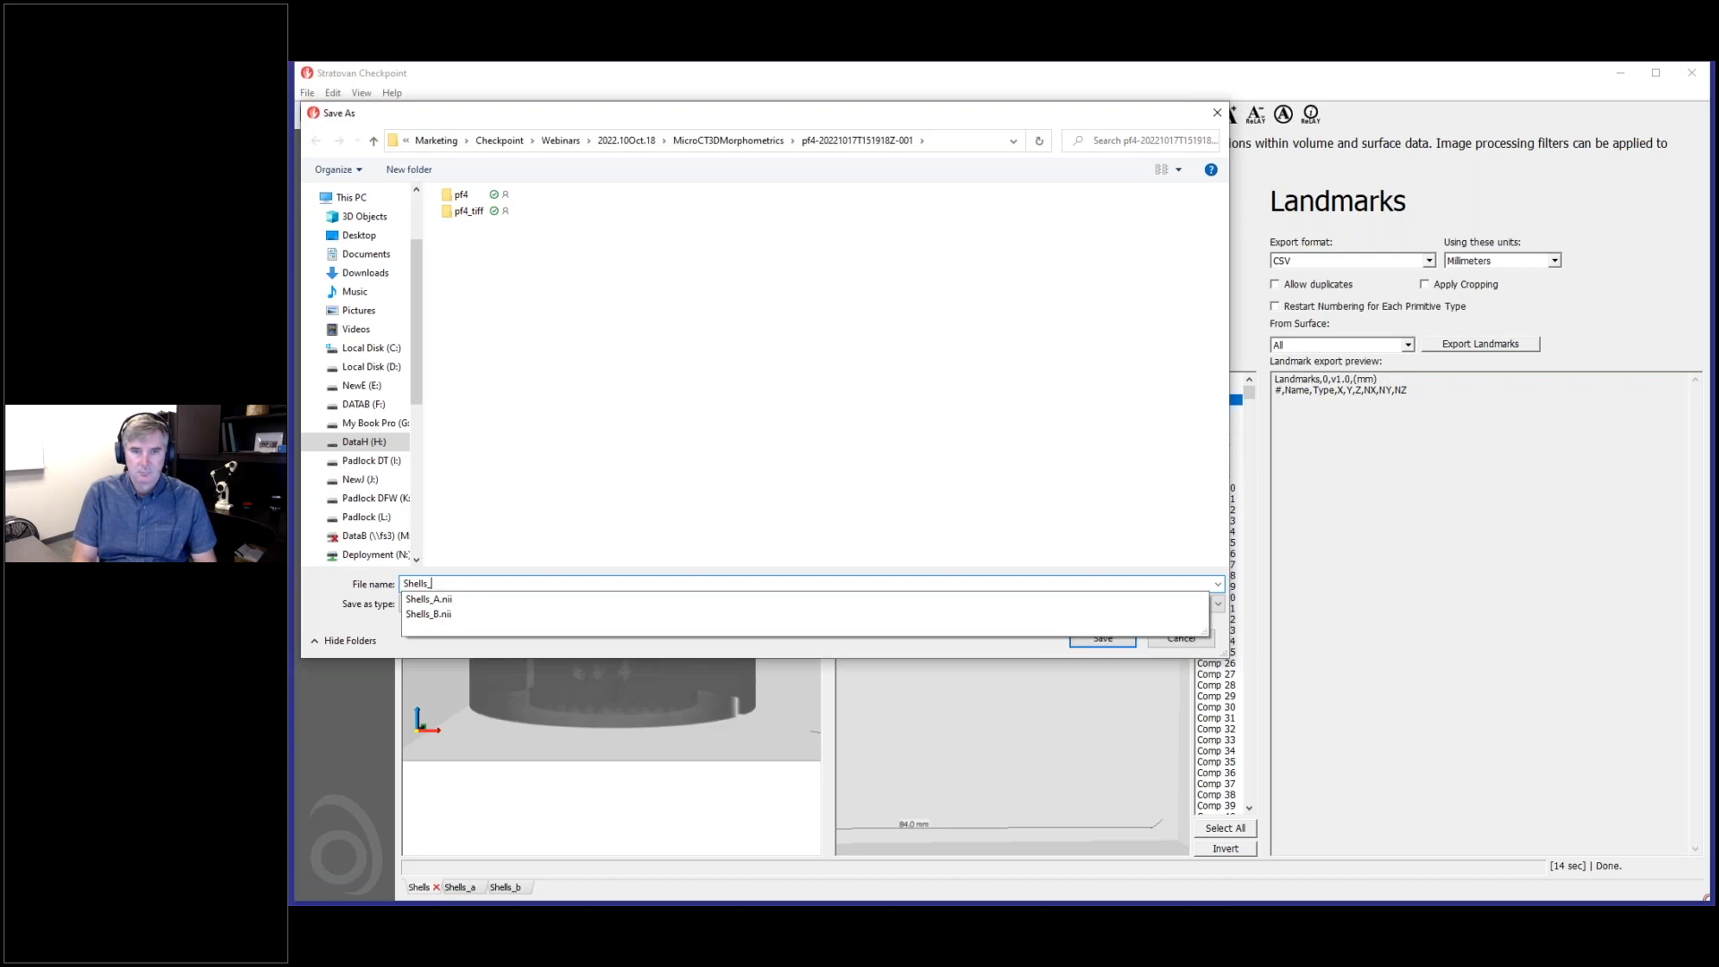
pyautogui.write('c')
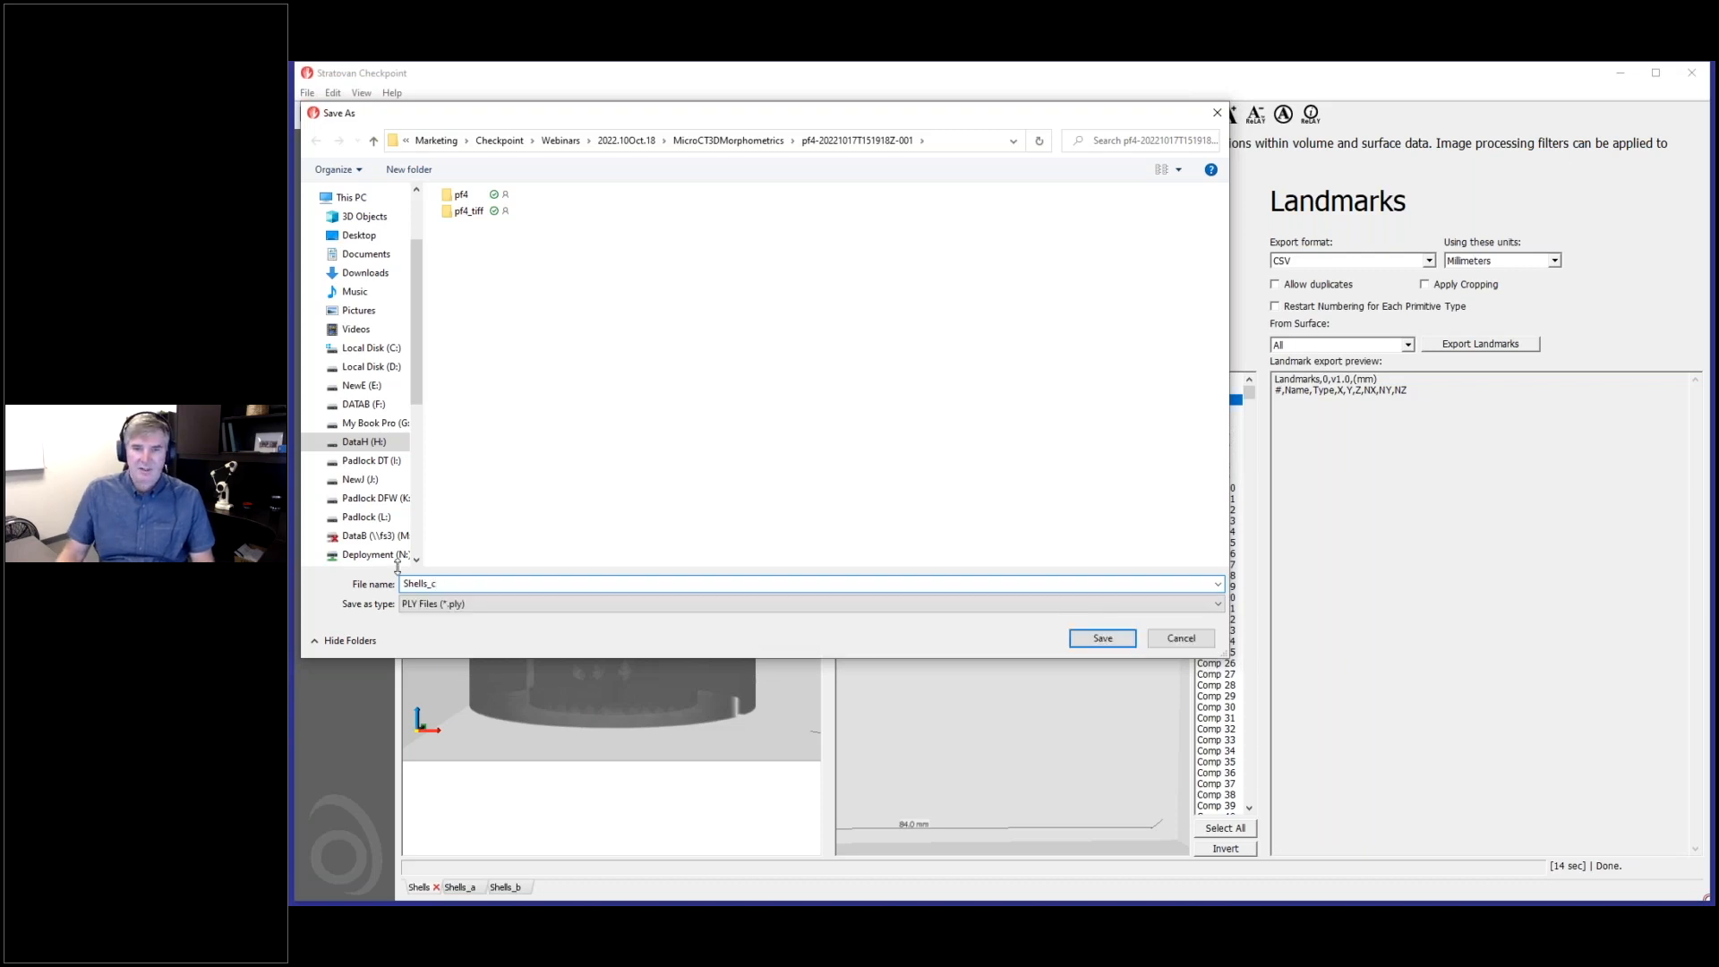
pyautogui.click(462, 606)
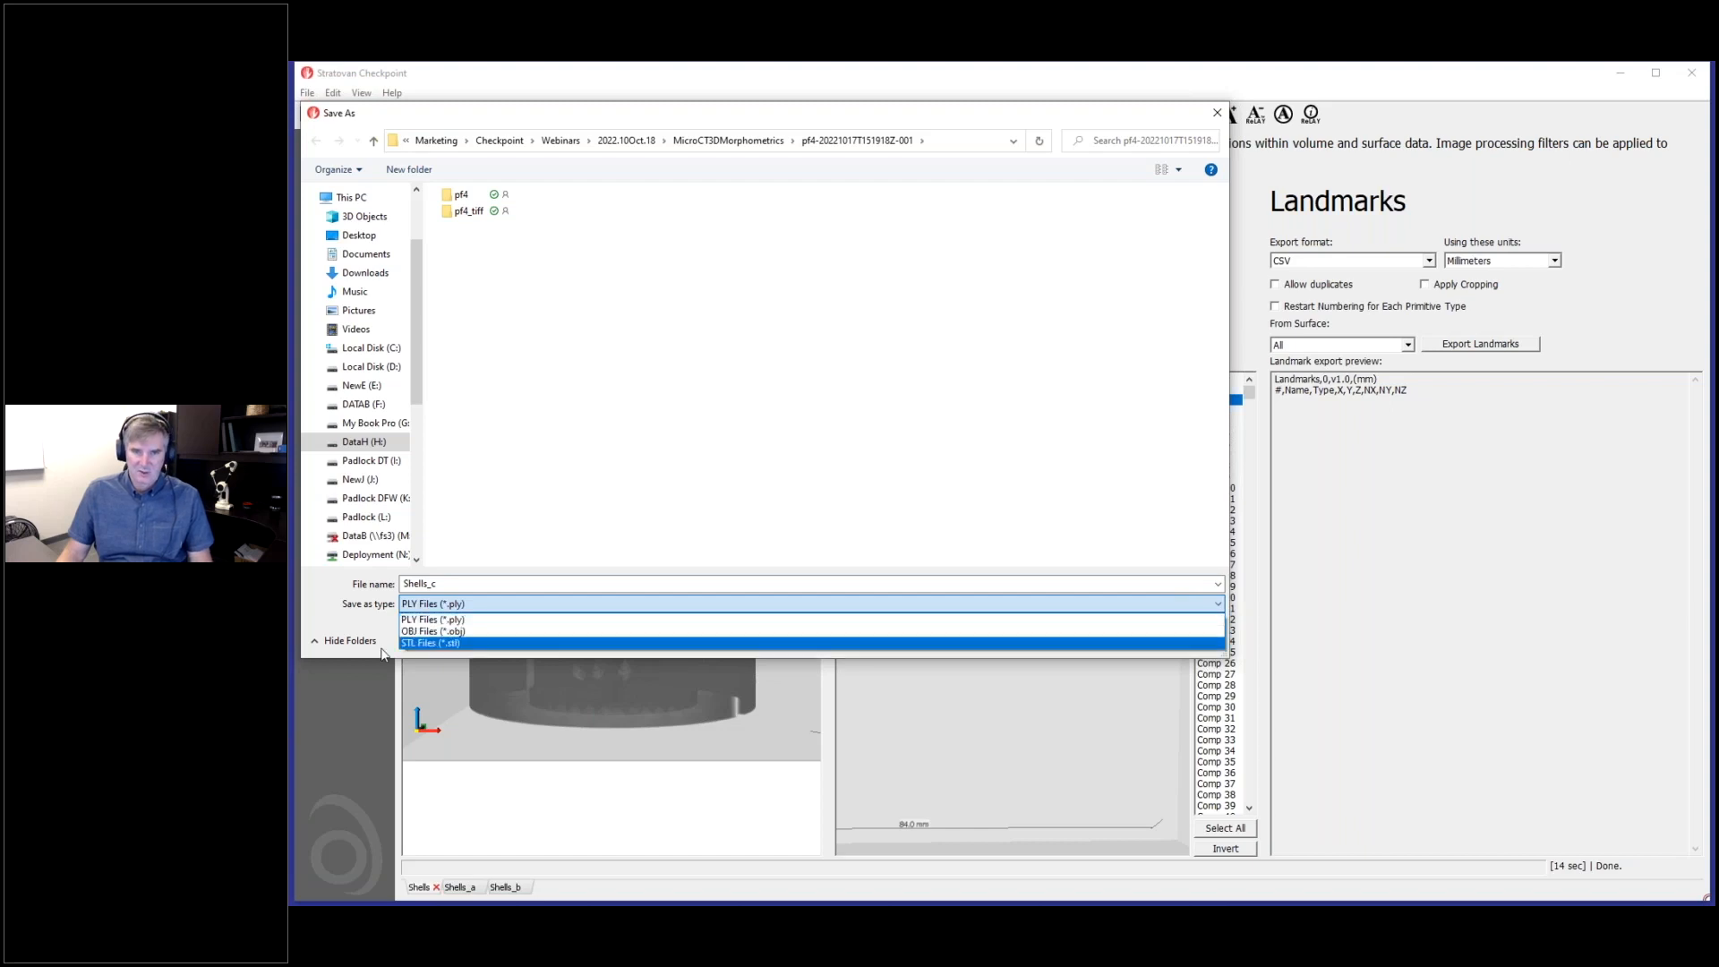
pyautogui.click(379, 608)
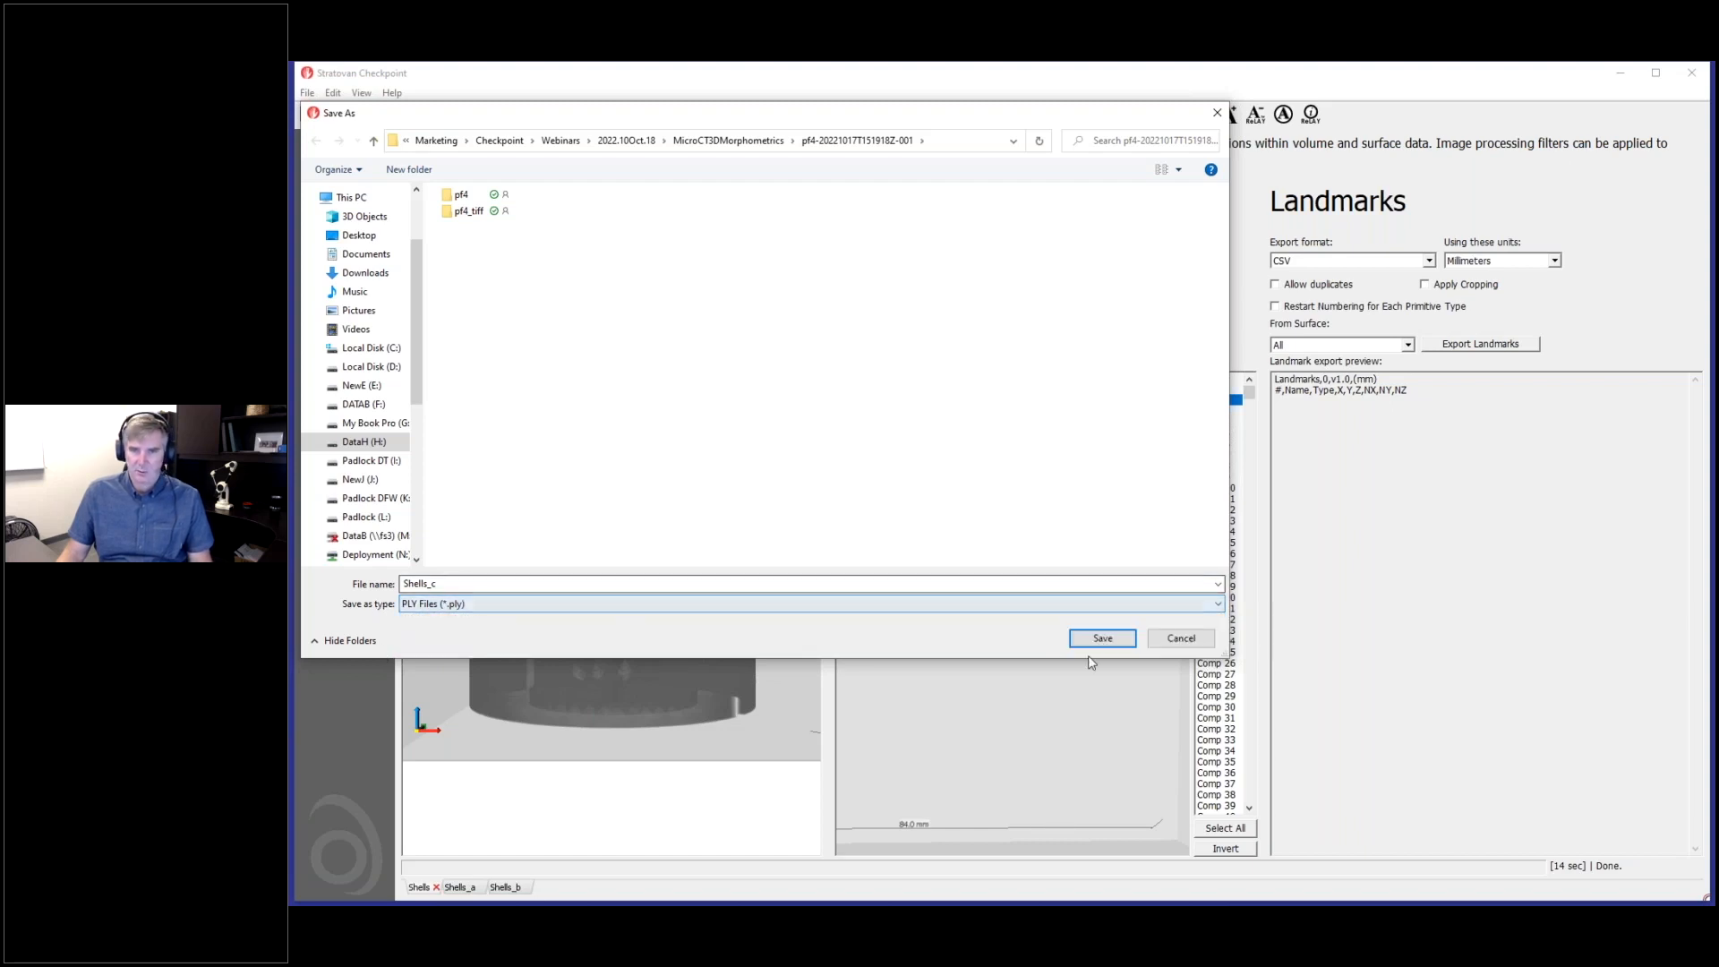
pyautogui.click(1124, 643)
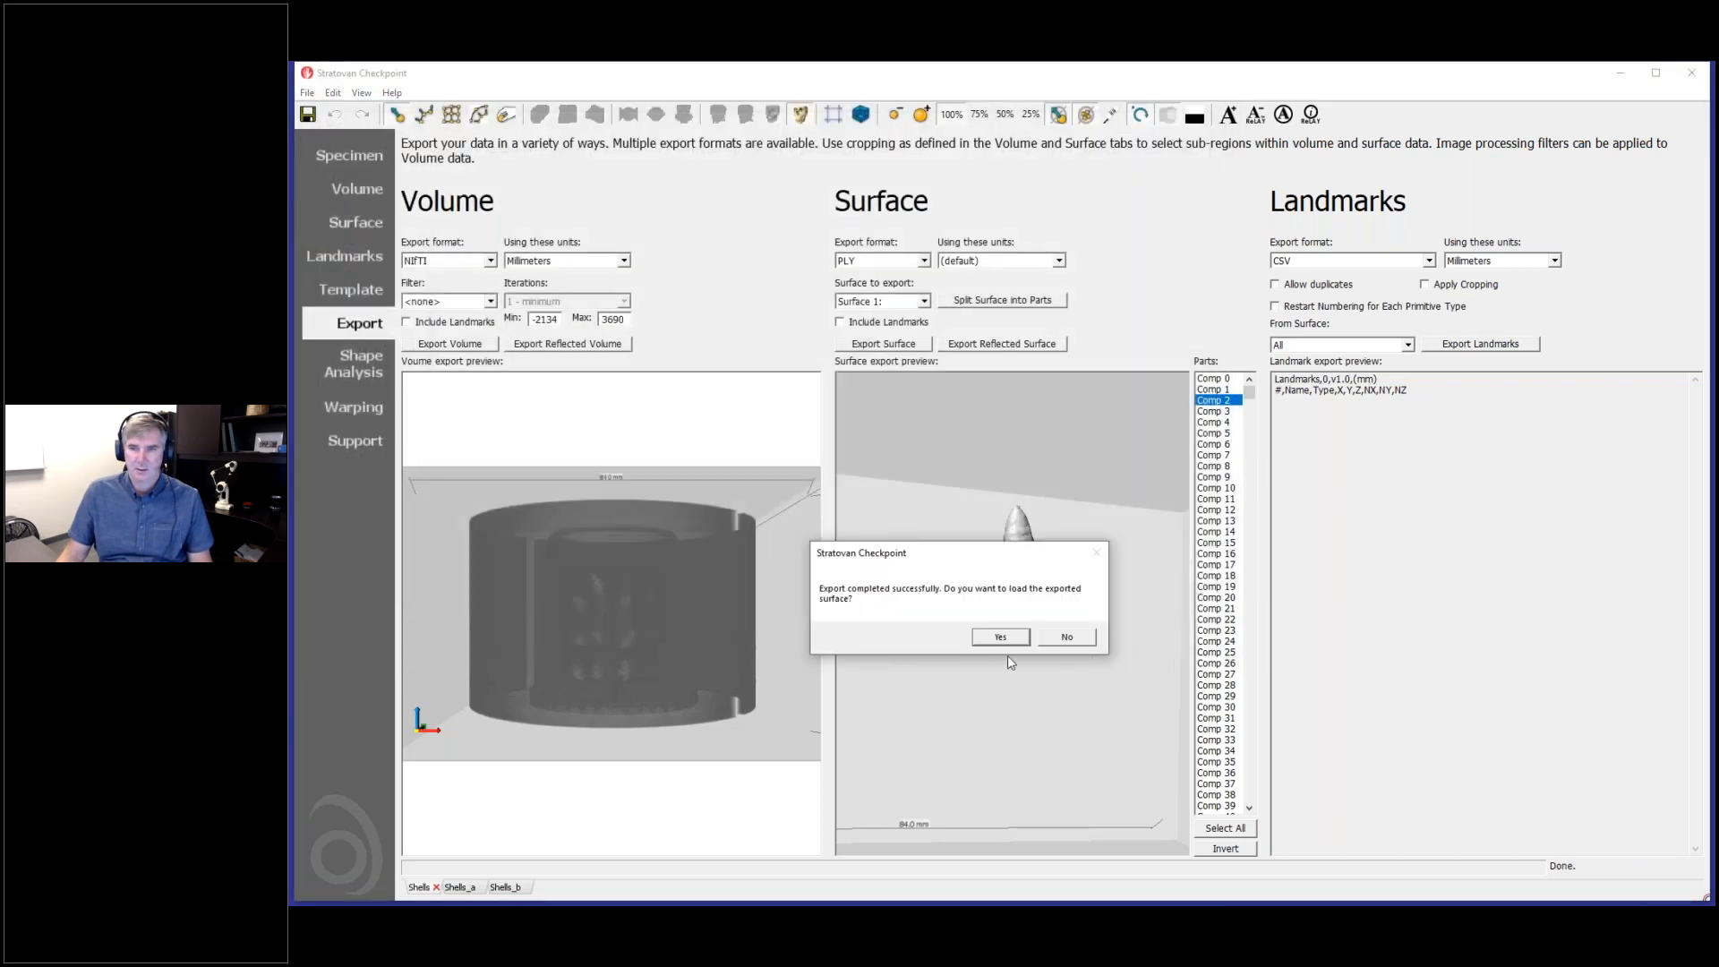
pyautogui.click(1001, 638)
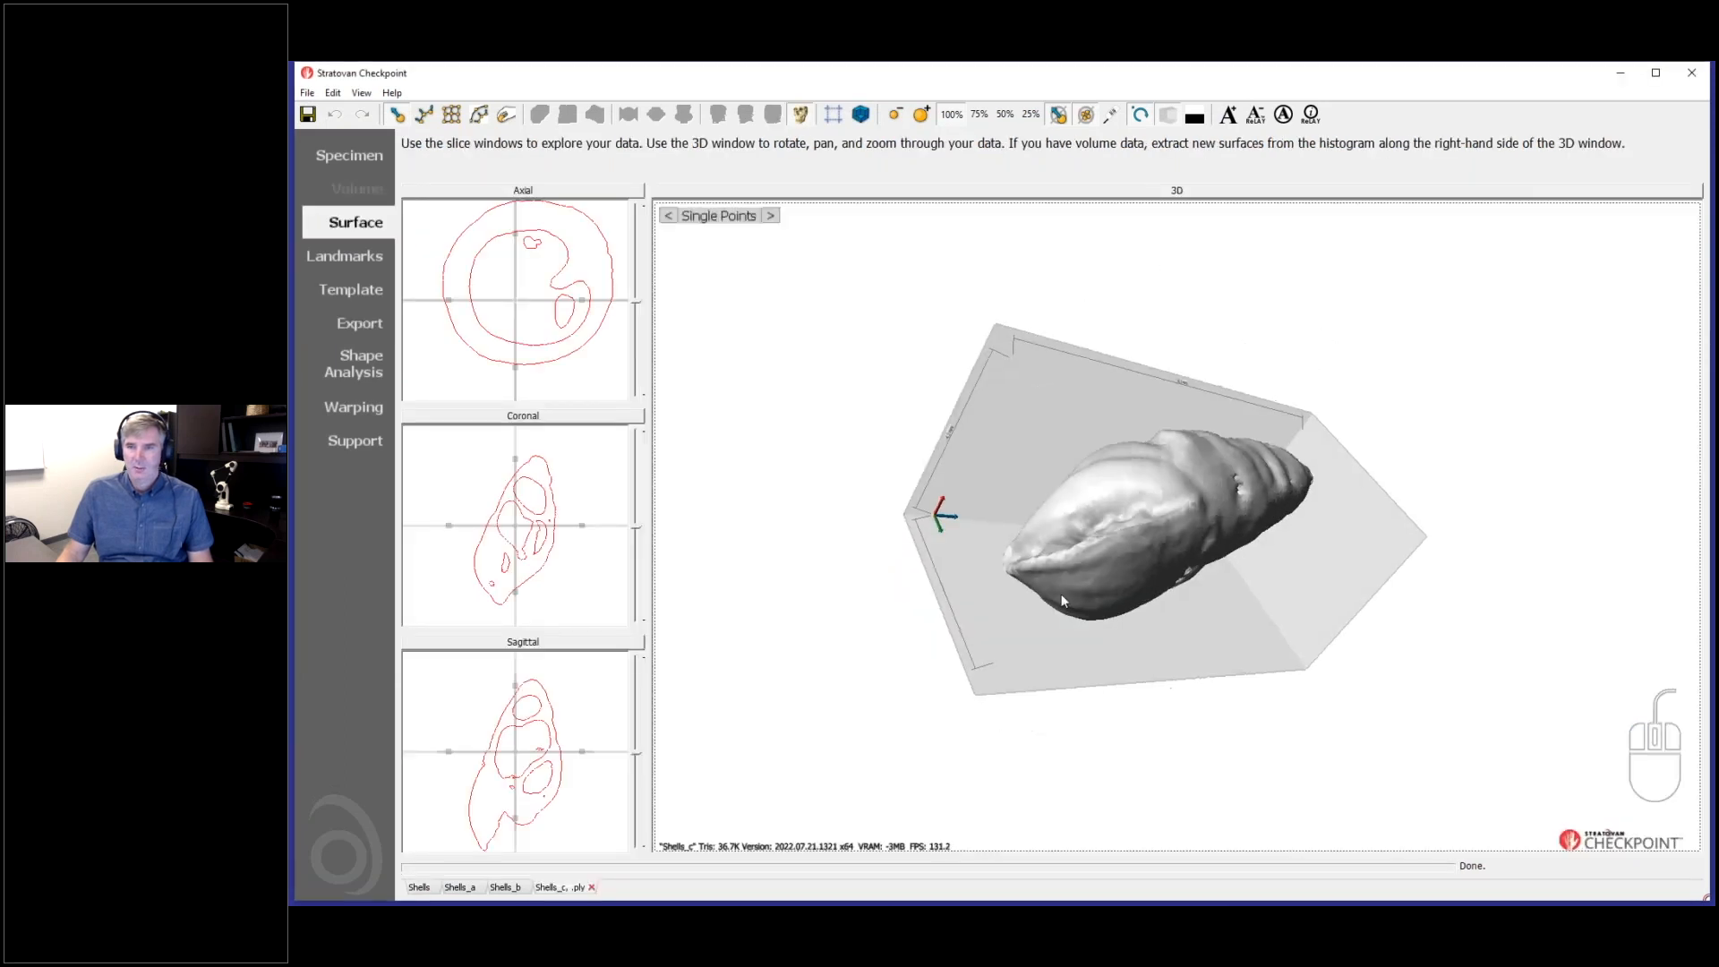
# - Return to the export options of the Shells dataset and select Comp 3 as the part to export
pyautogui.click(356, 326)
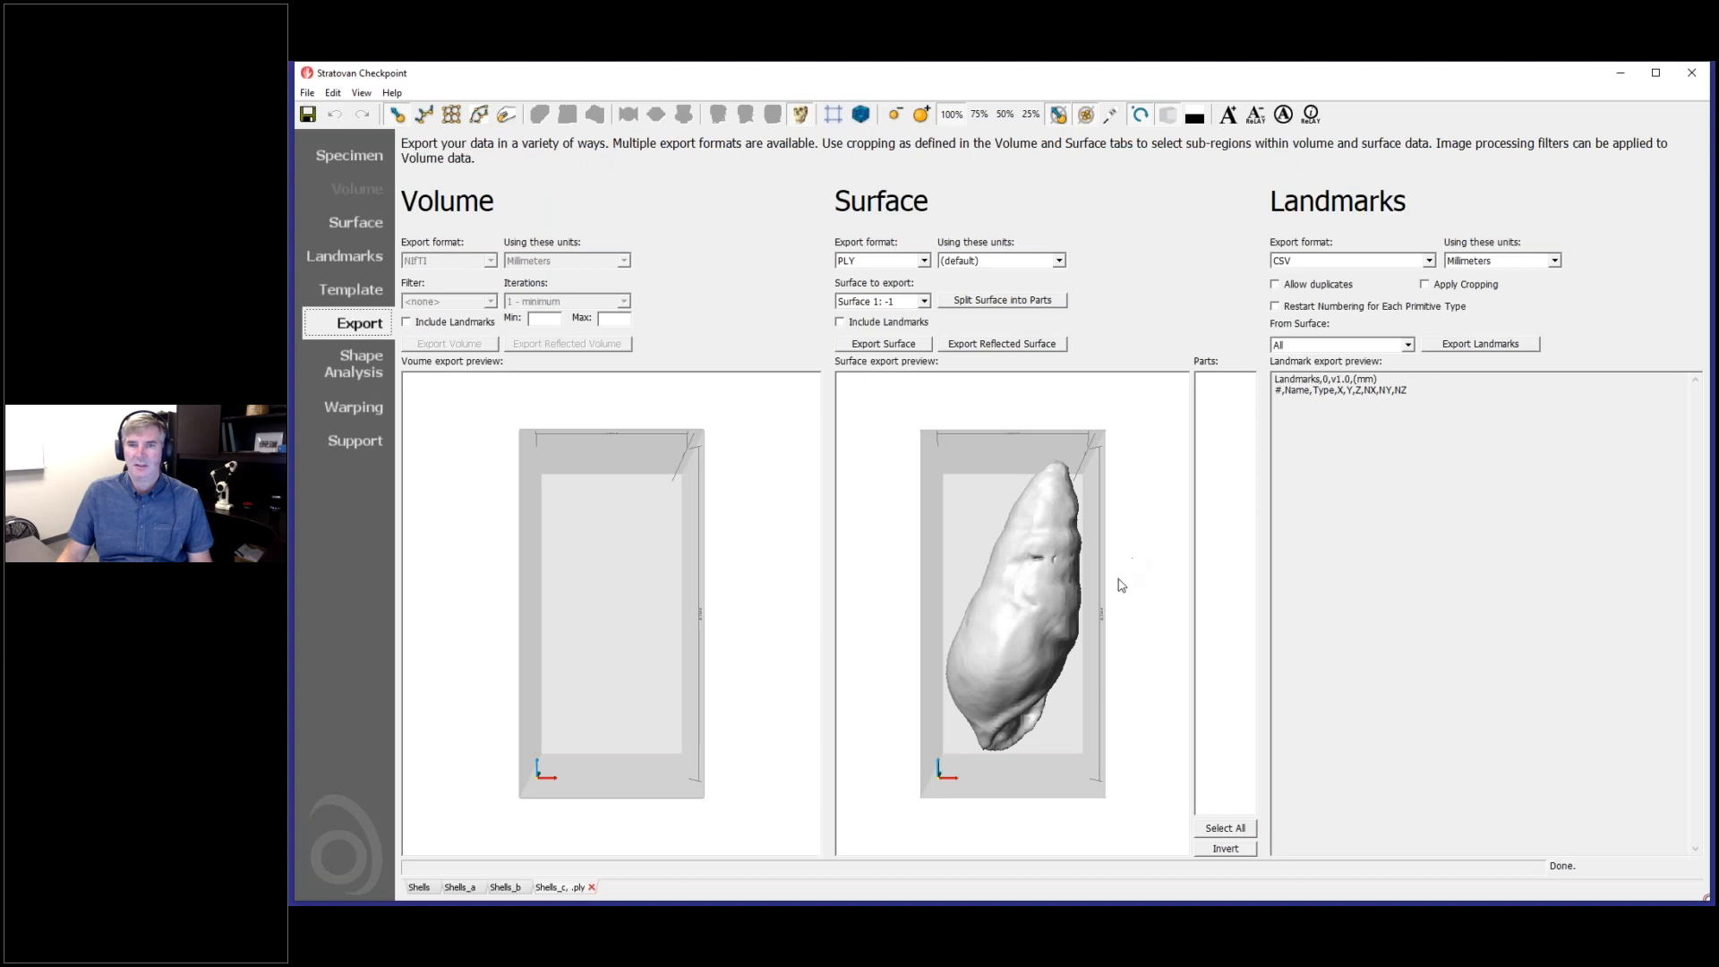
pyautogui.click(421, 888)
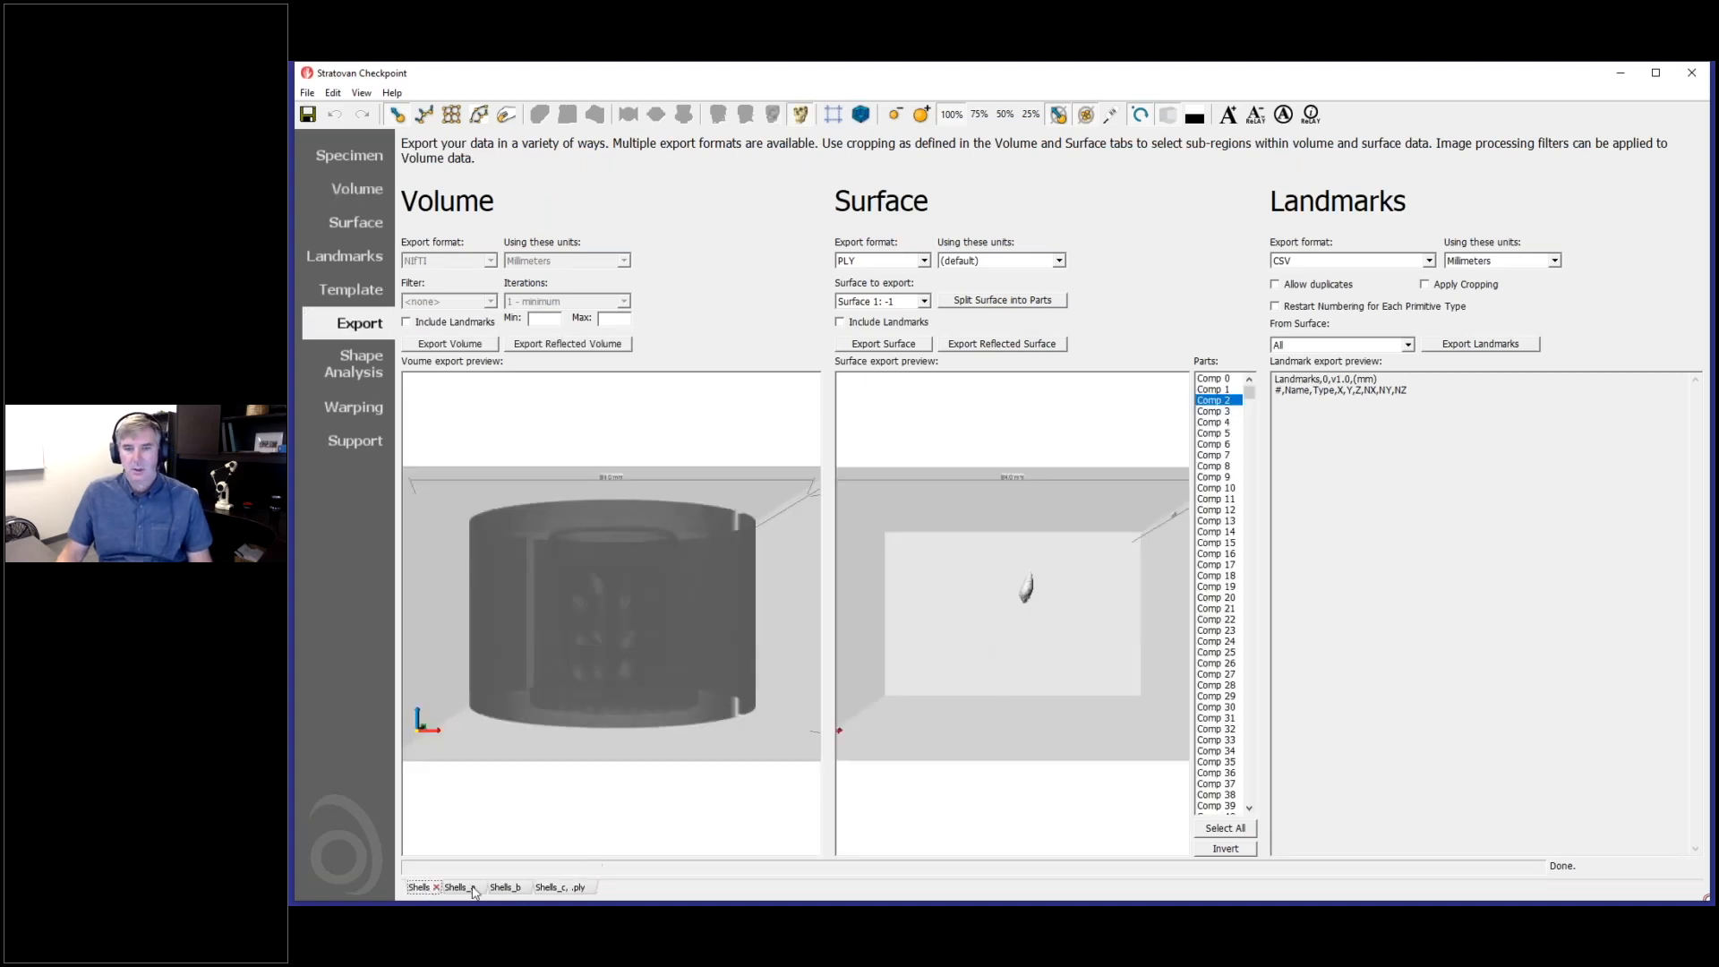
pyautogui.moveTo(1017, 652); pyautogui.dragTo(1128, 502)
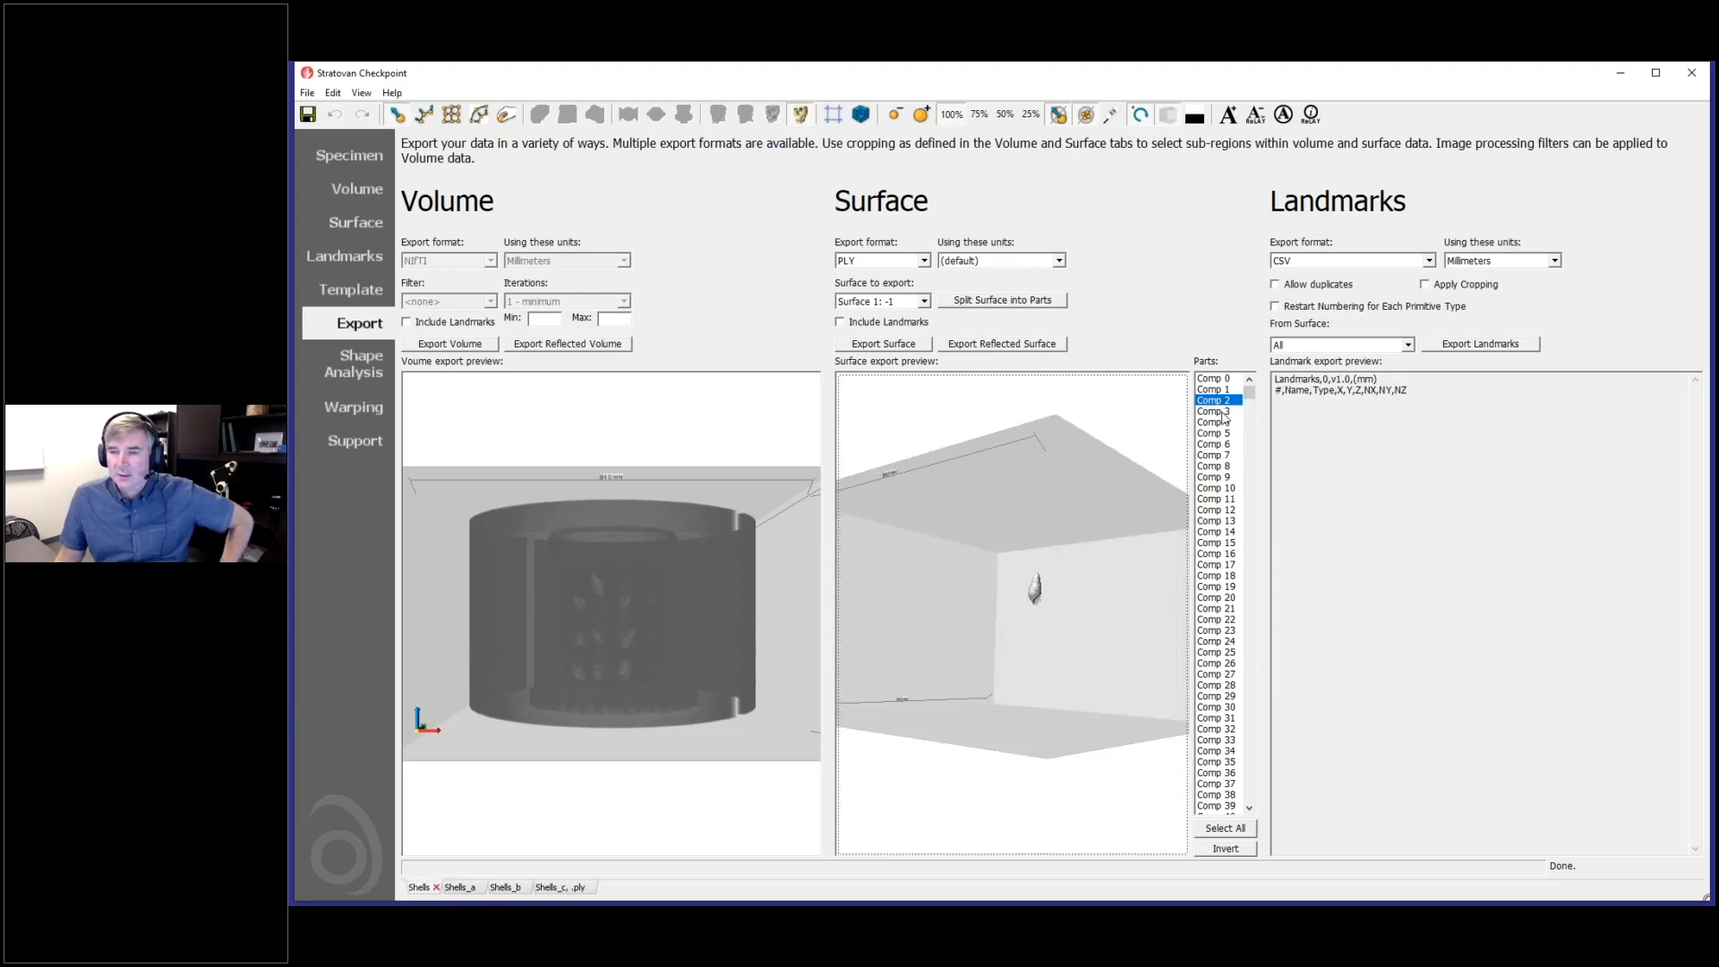
pyautogui.click(1217, 411)
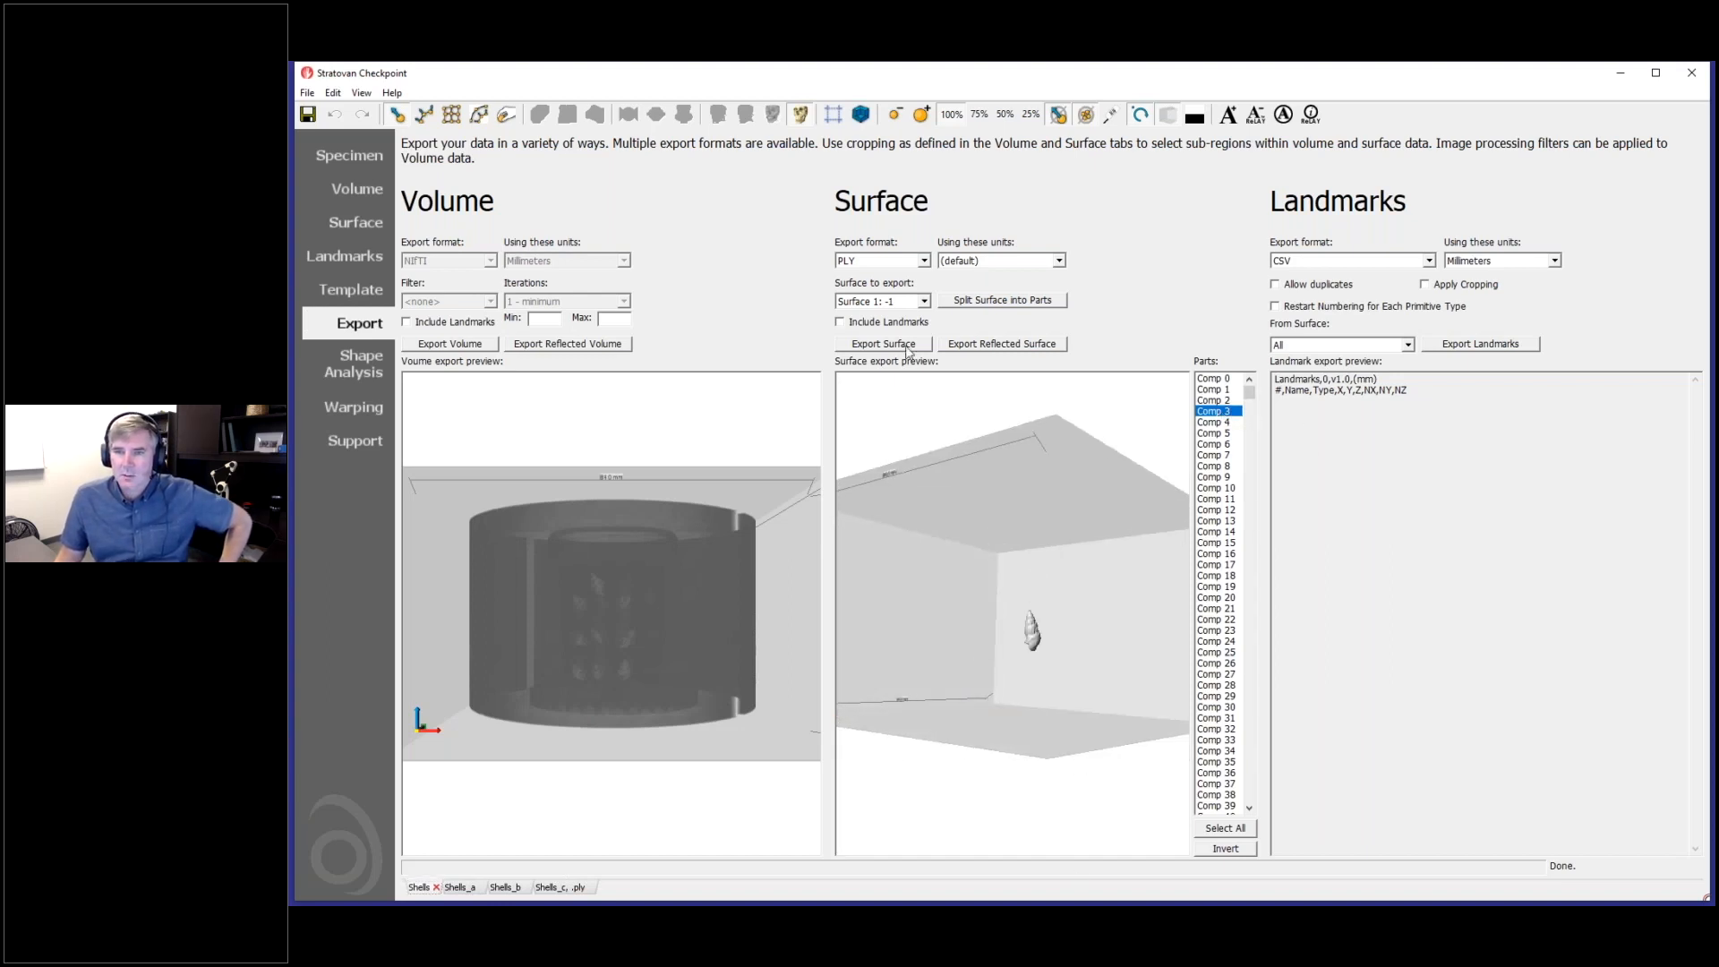
# - Export the selected Comp 3 surface as a PLY file named Shells_d and load the exported surface
pyautogui.click(884, 344)
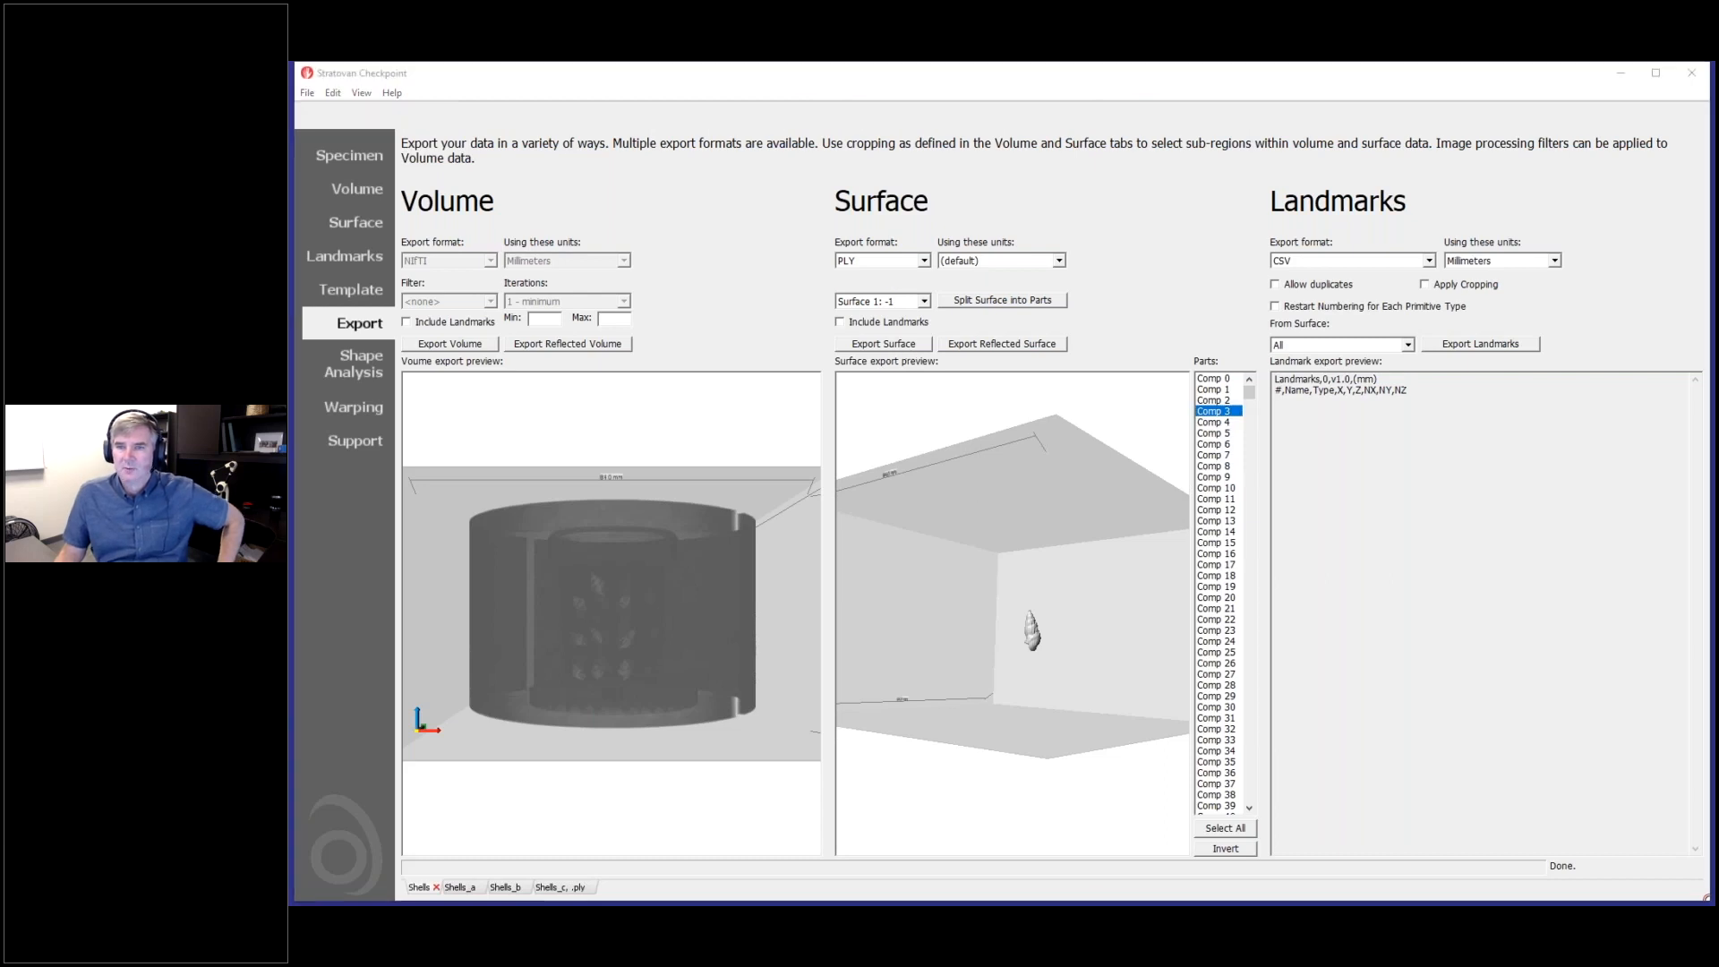
pyautogui.click(477, 227)
pyautogui.click(441, 583)
pyautogui.click(441, 583)
pyautogui.click(1101, 637)
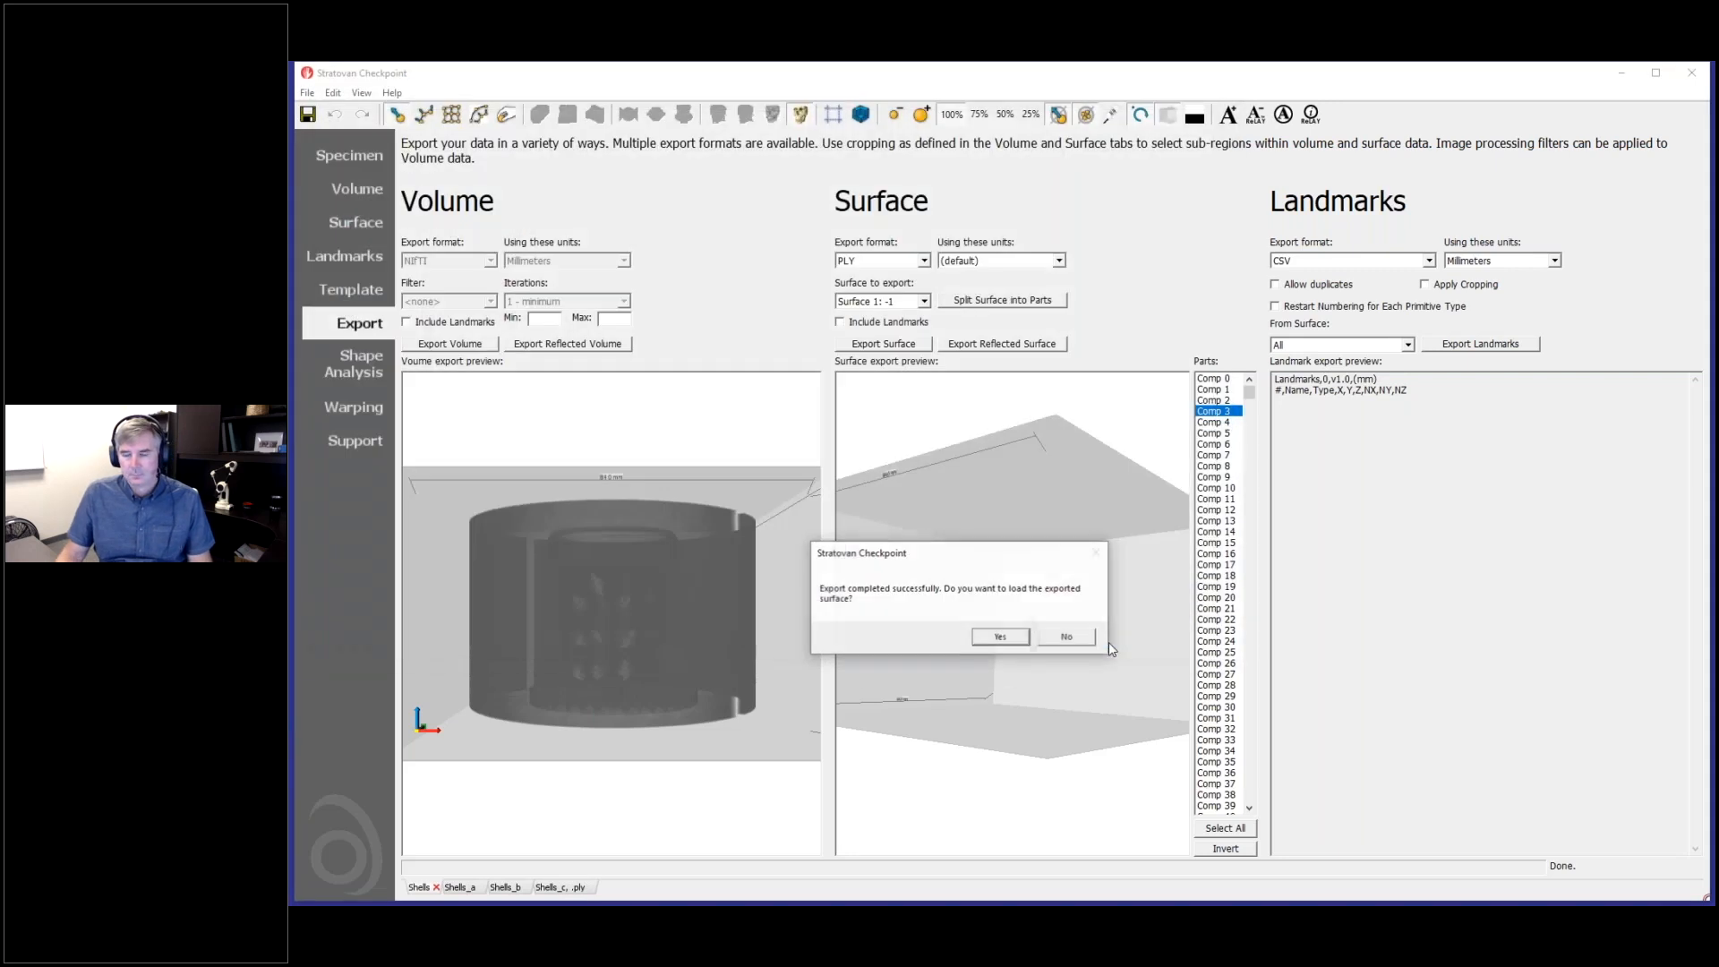
pyautogui.click(1000, 637)
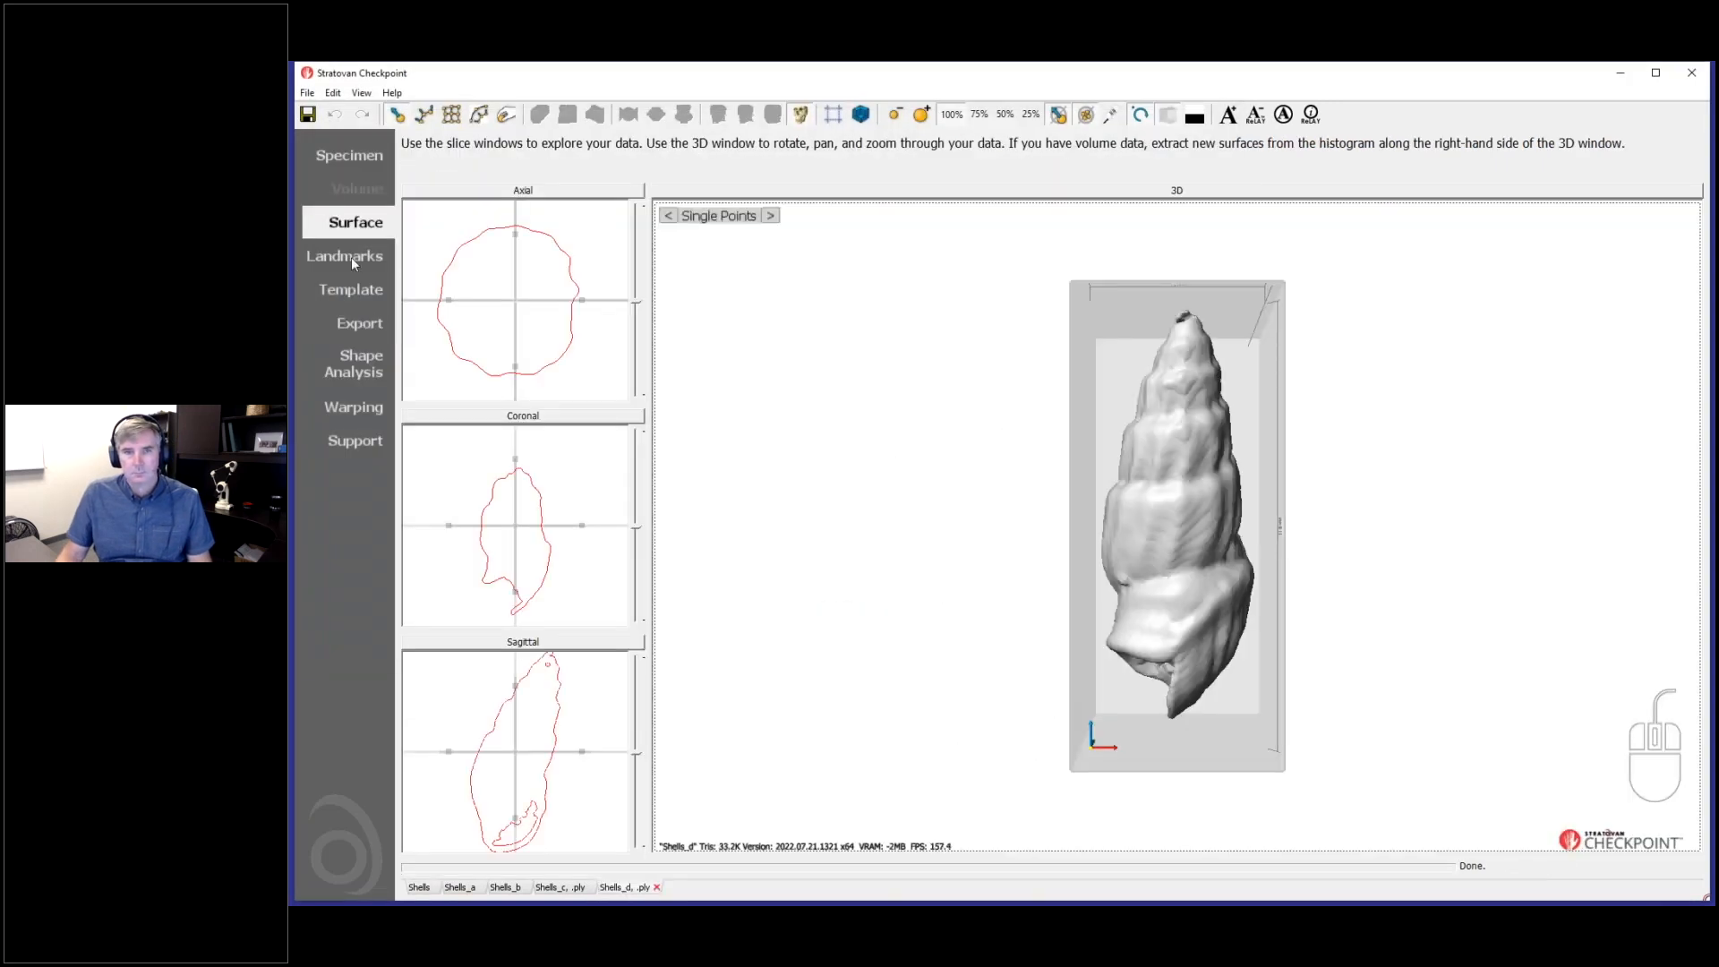
# - Return to the export options of the Shells dataset, select Comp 4 and inspect its shell from several angles
pyautogui.click(349, 332)
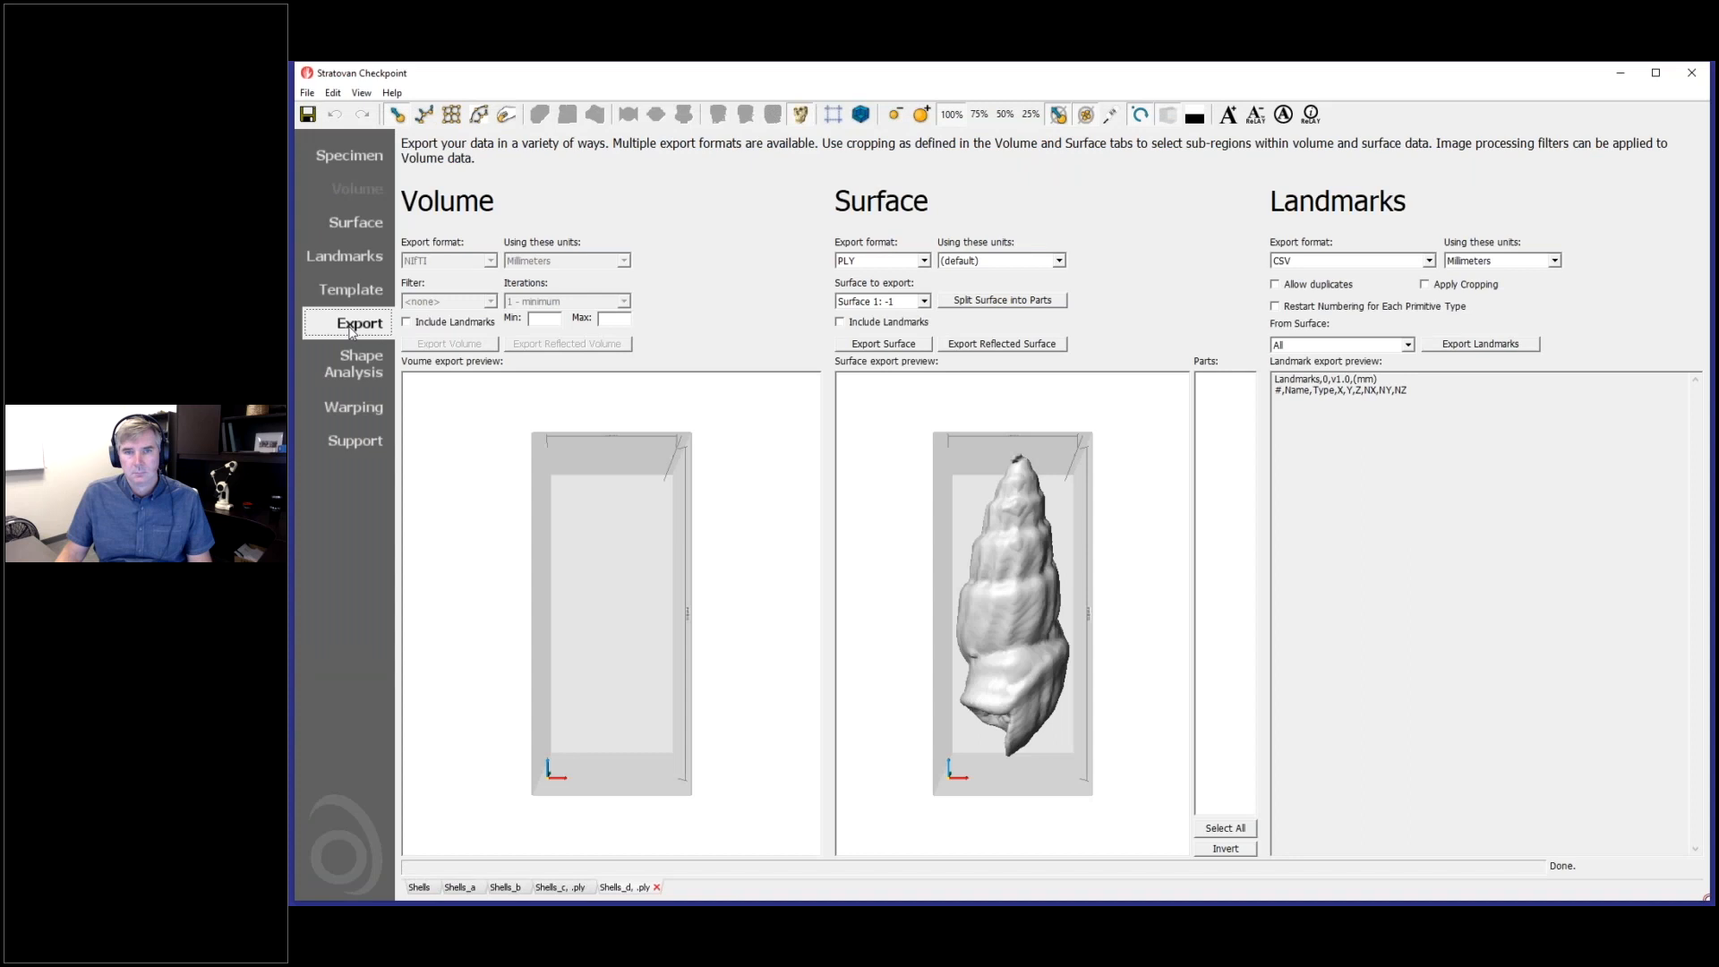
pyautogui.click(419, 887)
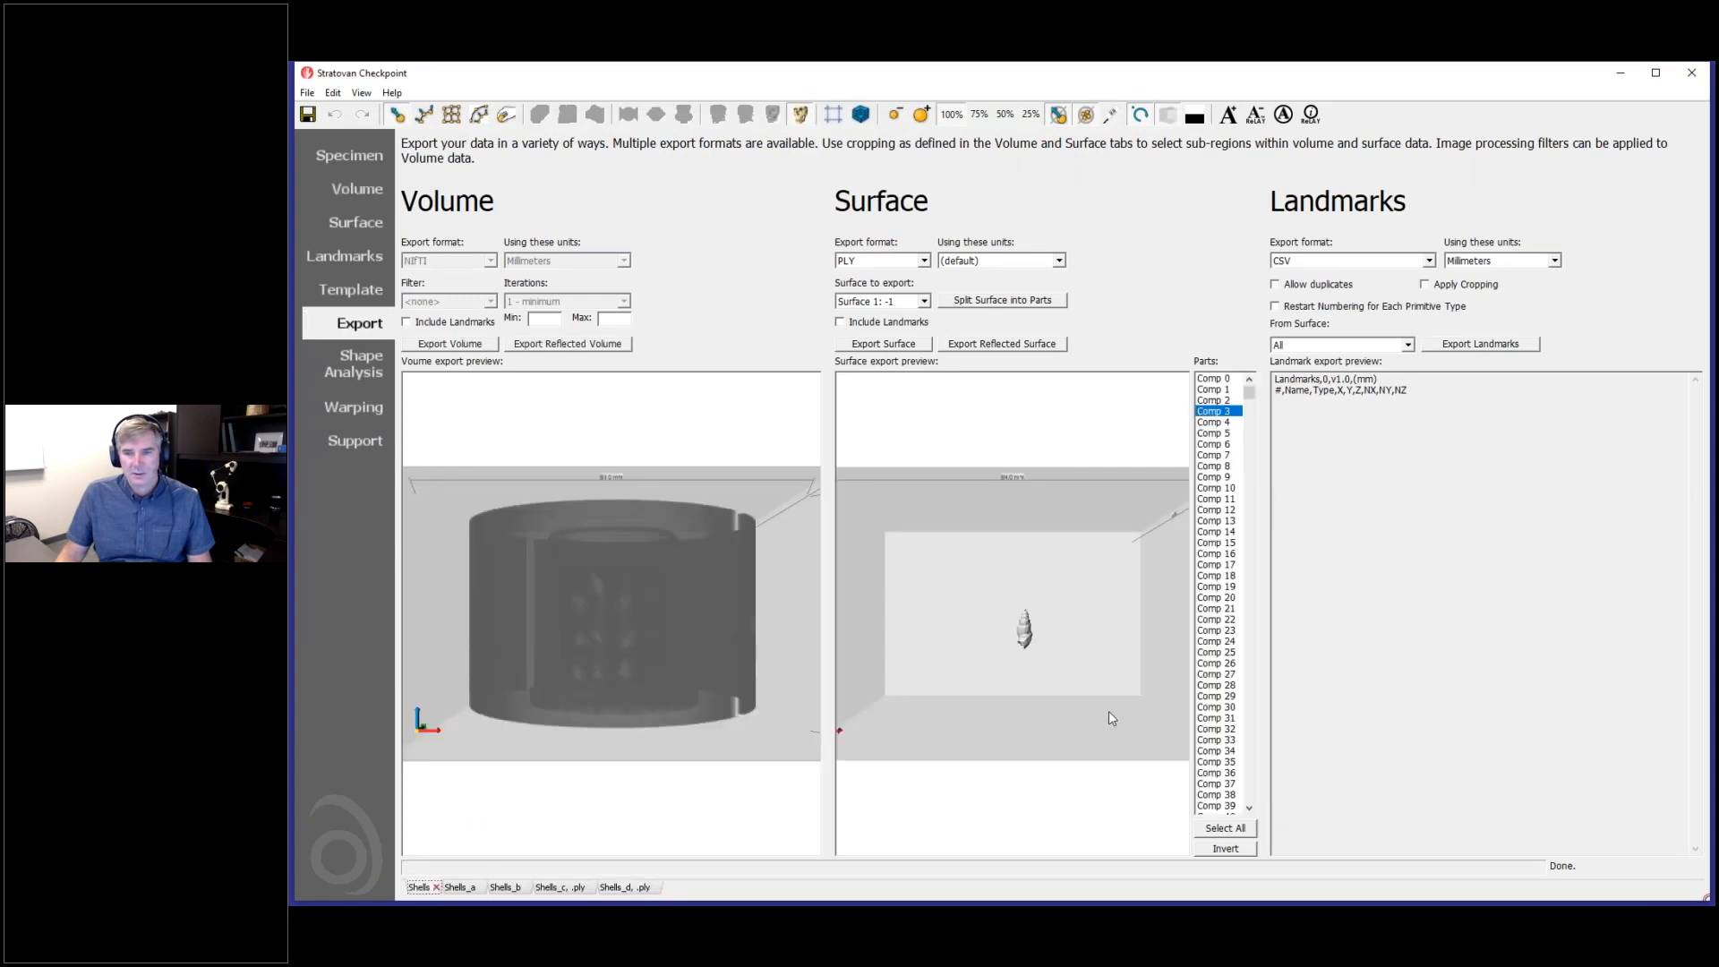
pyautogui.click(1228, 425)
pyautogui.scroll(5, 1093, 654)
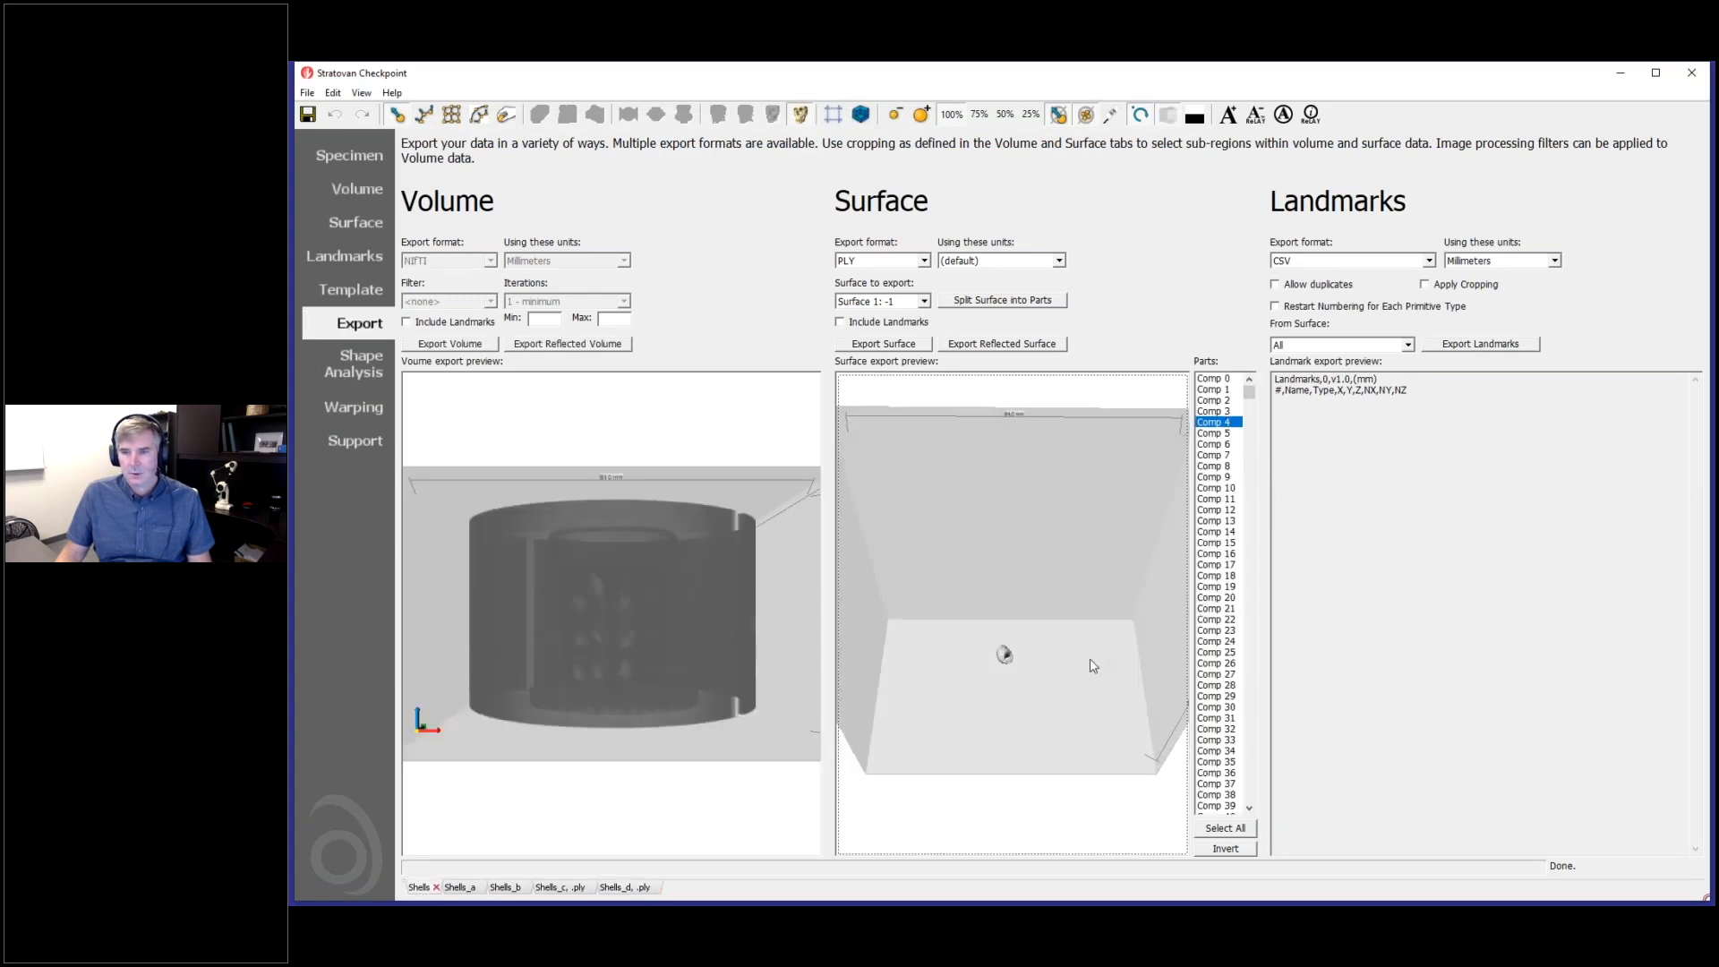
pyautogui.scroll(3, 1093, 659)
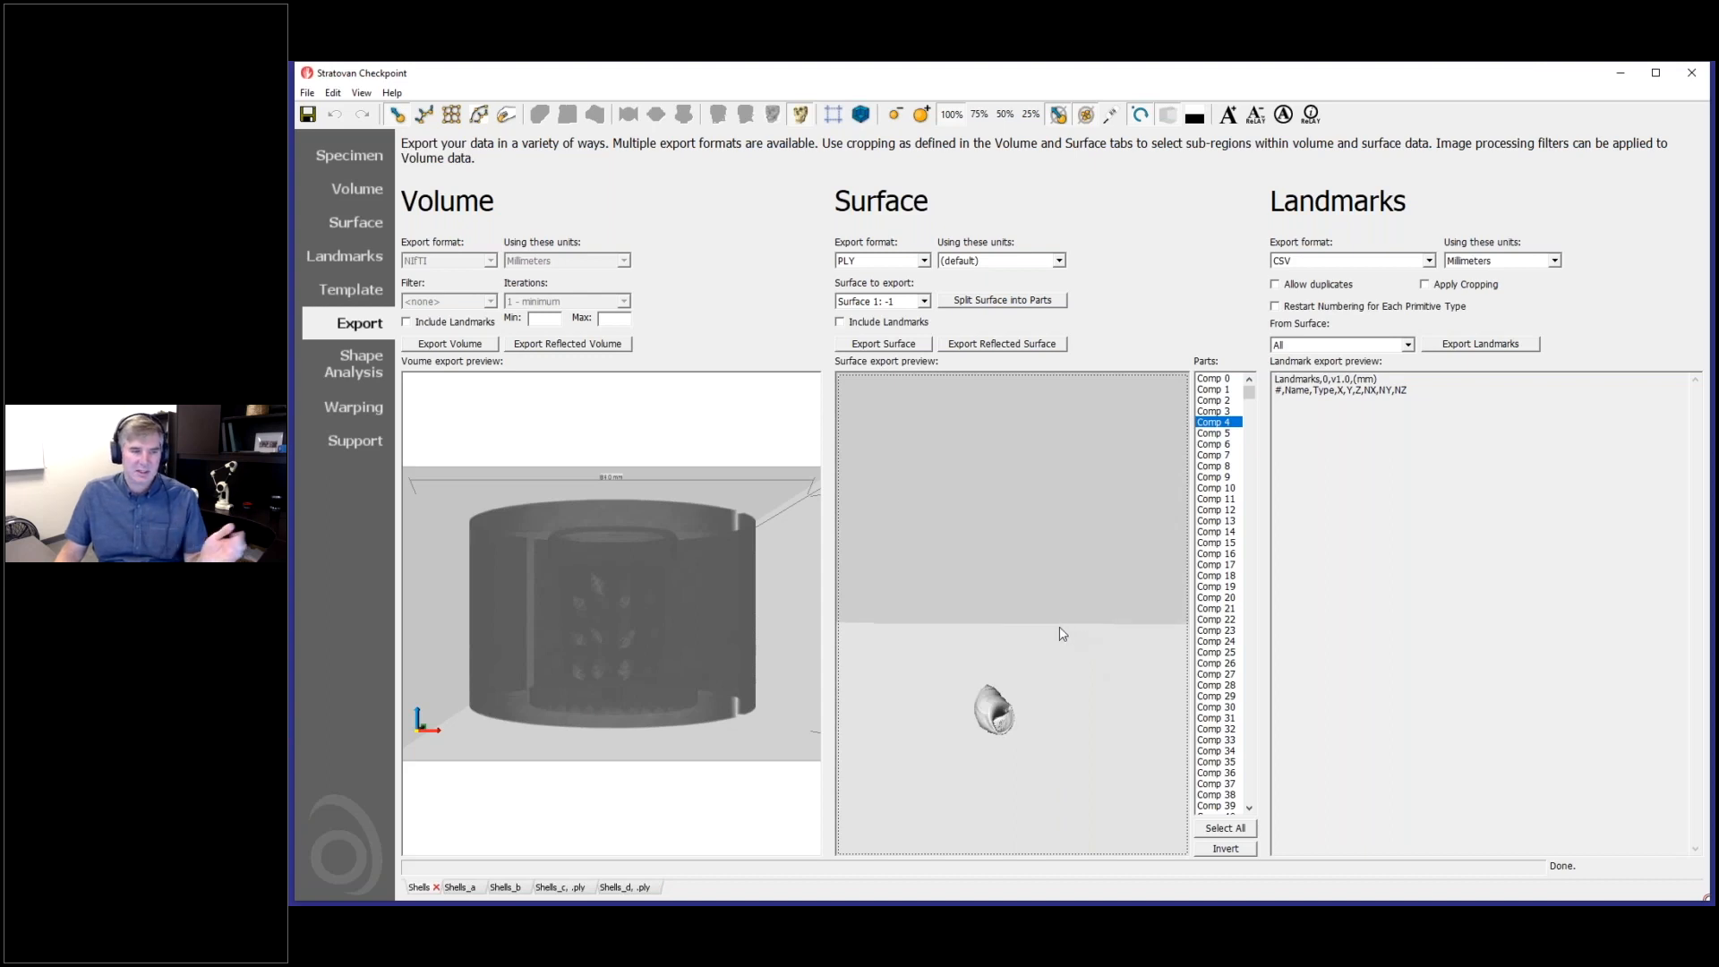
pyautogui.moveTo(1060, 714); pyautogui.dragTo(1059, 758)
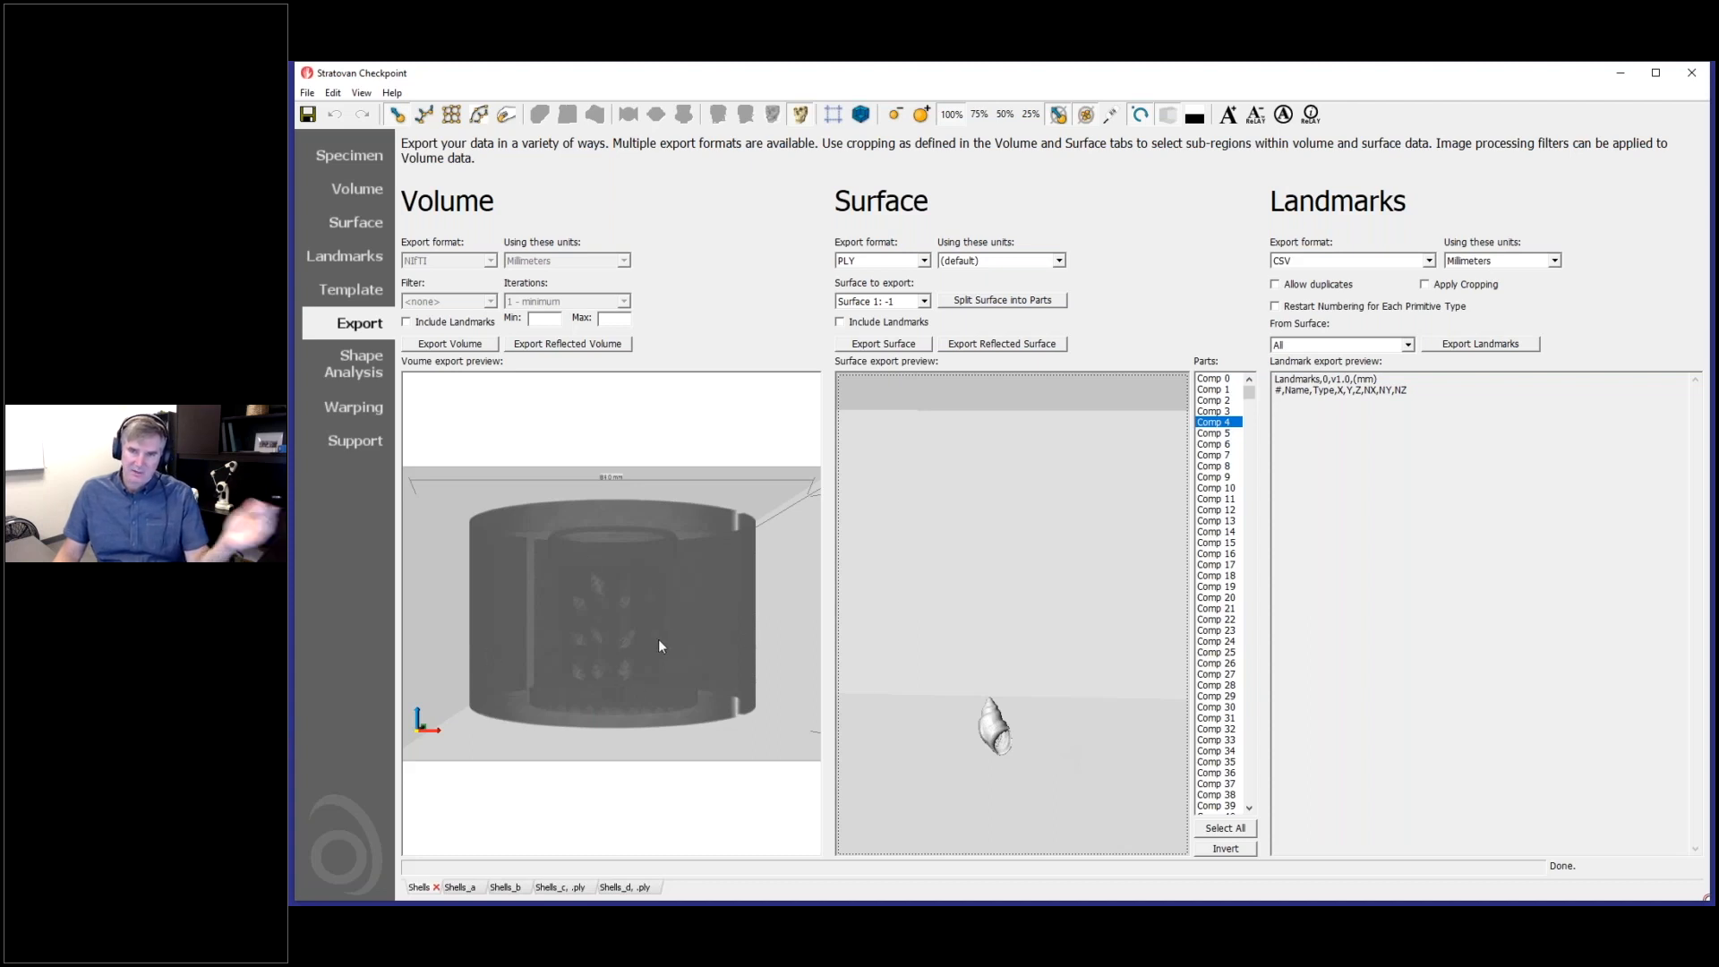
pyautogui.moveTo(991, 717); pyautogui.dragTo(997, 722)
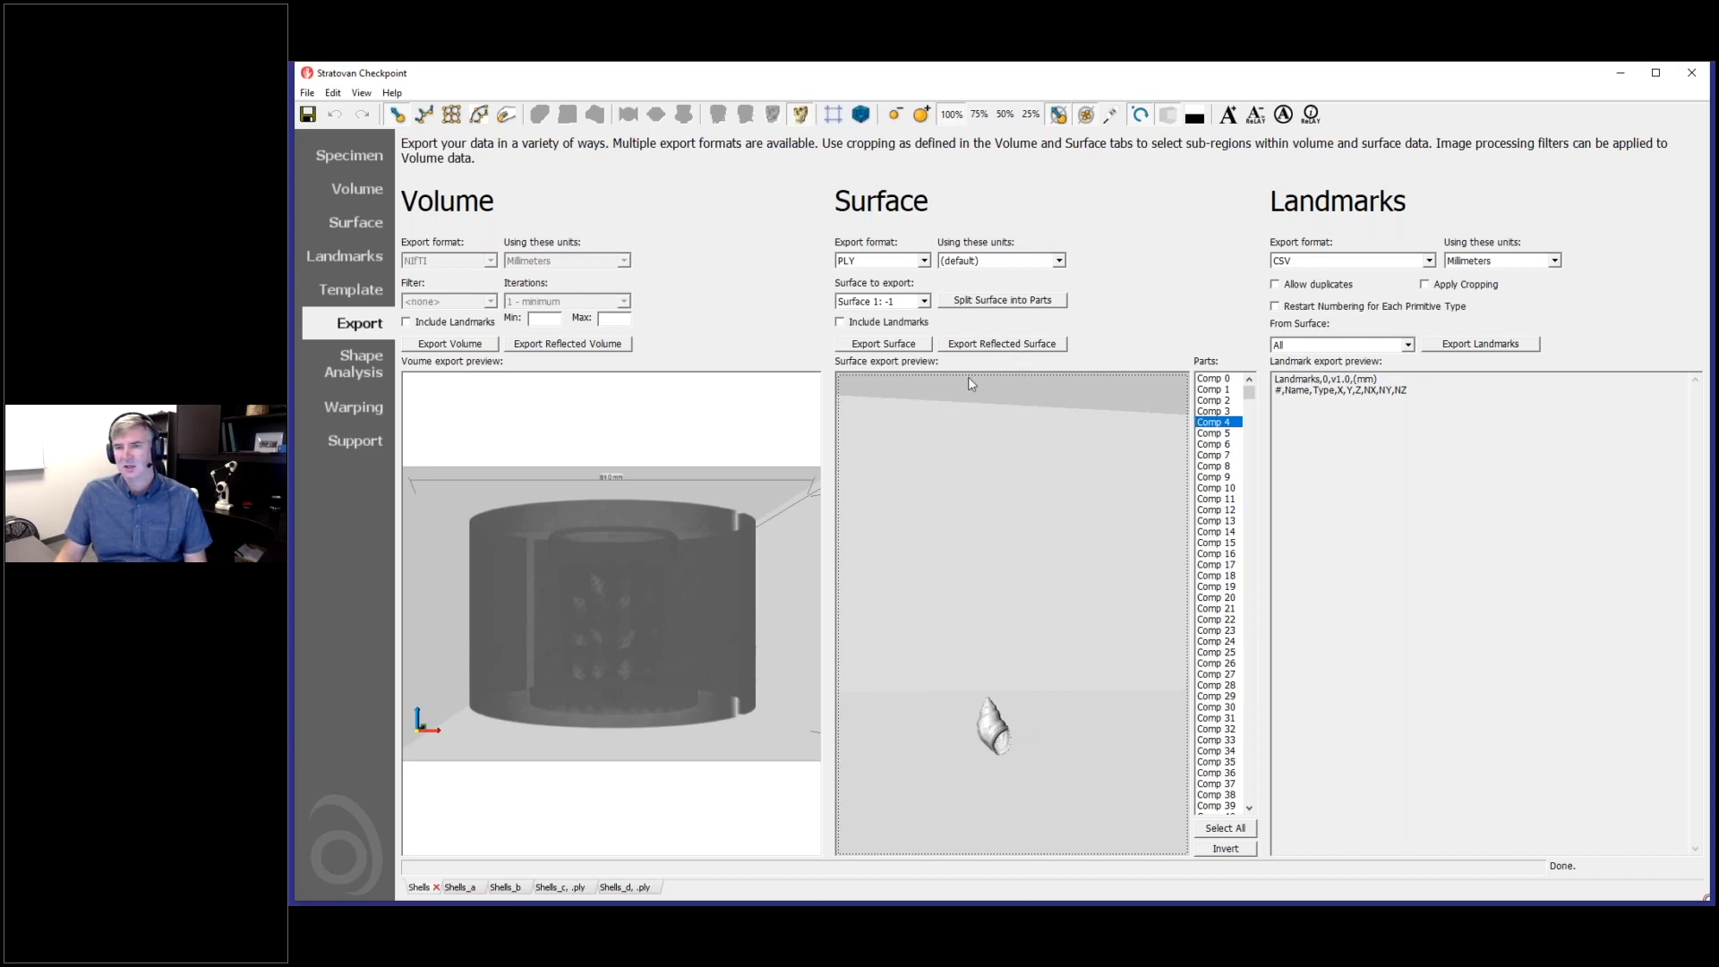
# - Export the selected Comp 4 surface as a PLY file named Shells_e and load the exported surface
pyautogui.click(913, 345)
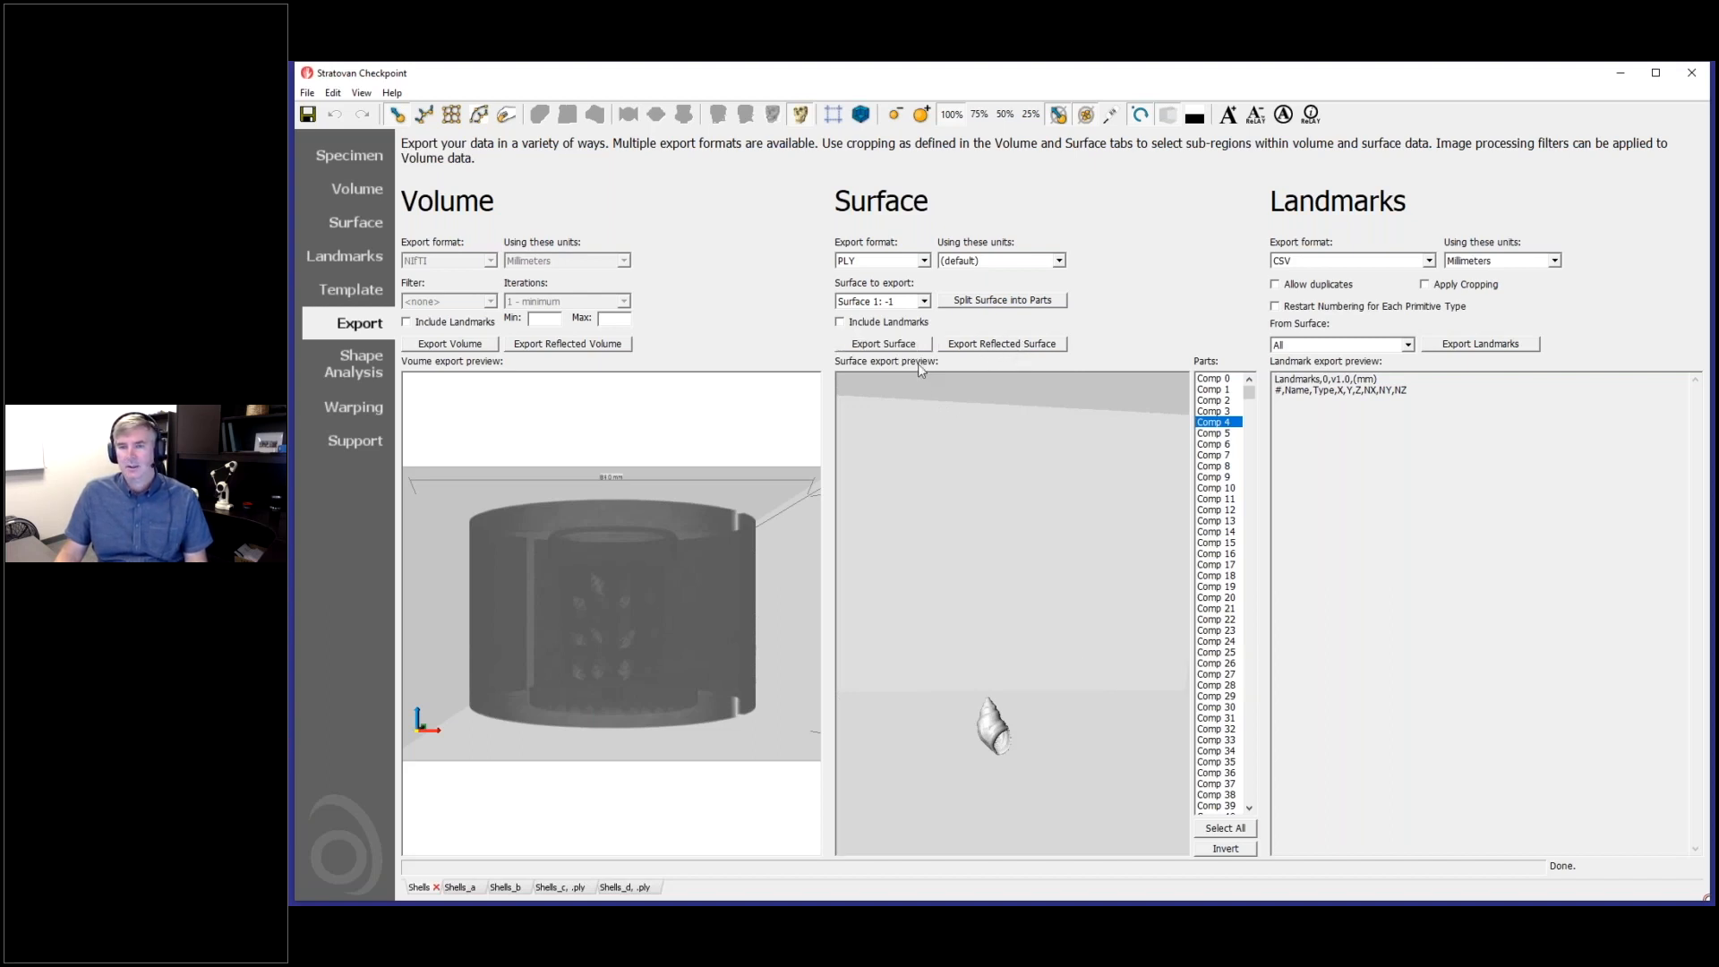
pyautogui.click(479, 244)
pyautogui.click(434, 582)
pyautogui.click(434, 583)
pyautogui.write('e')
pyautogui.press('Delete')
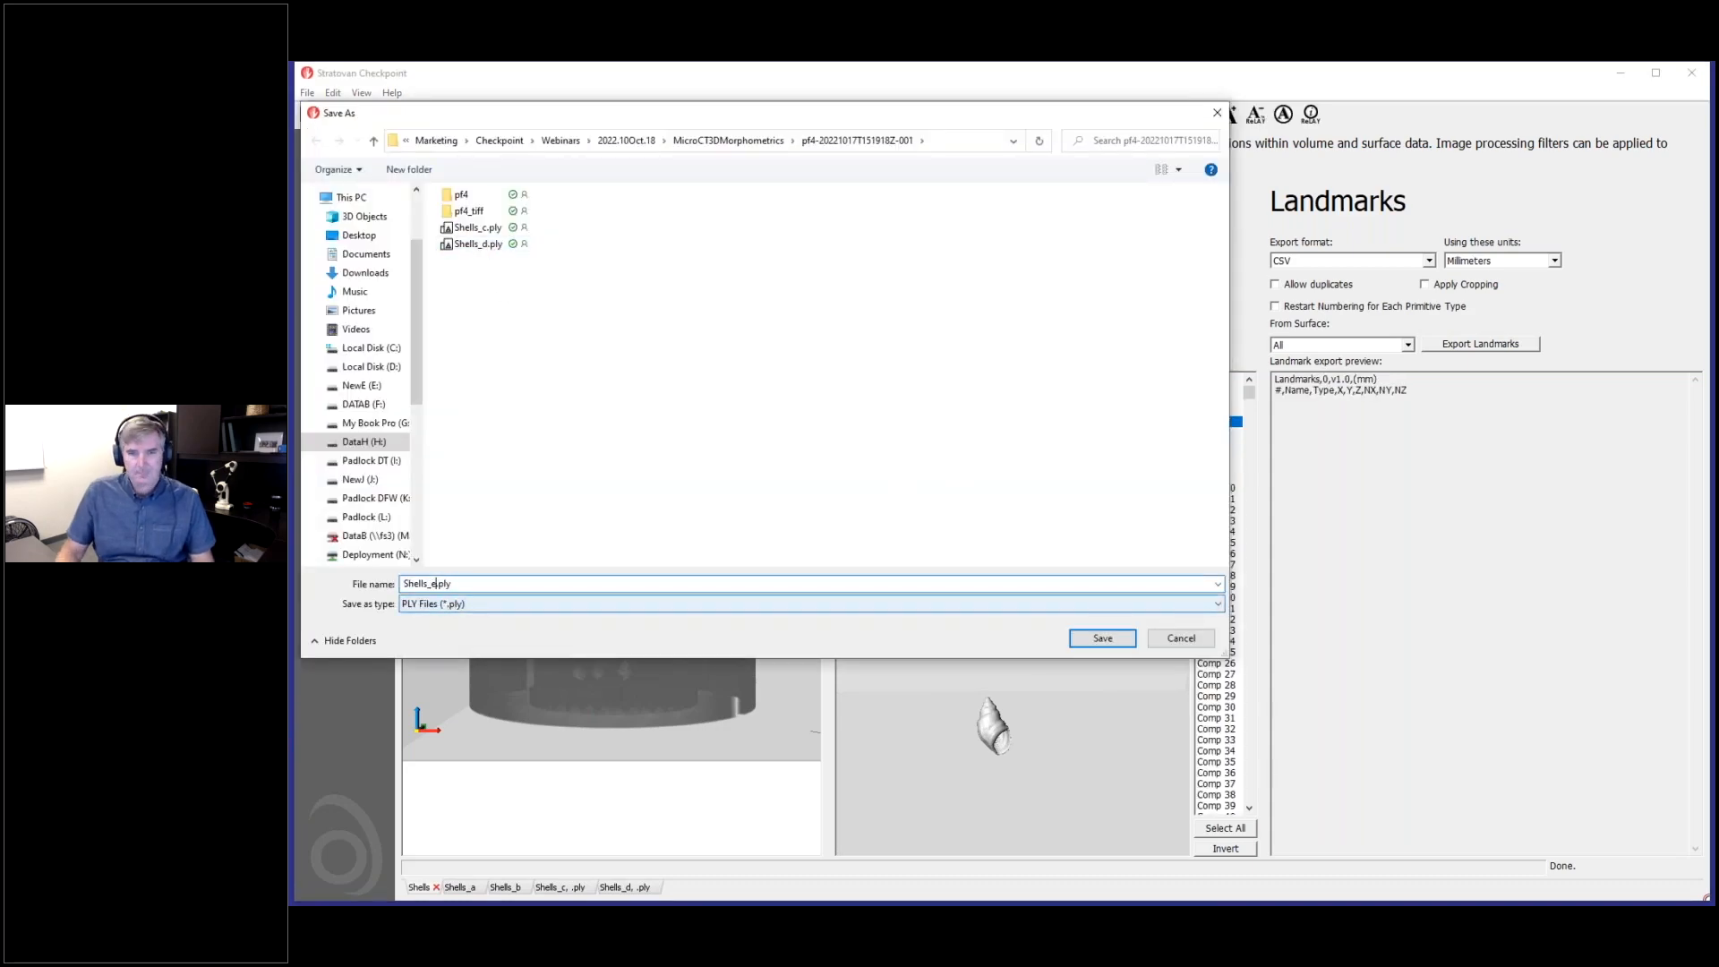
pyautogui.click(1103, 637)
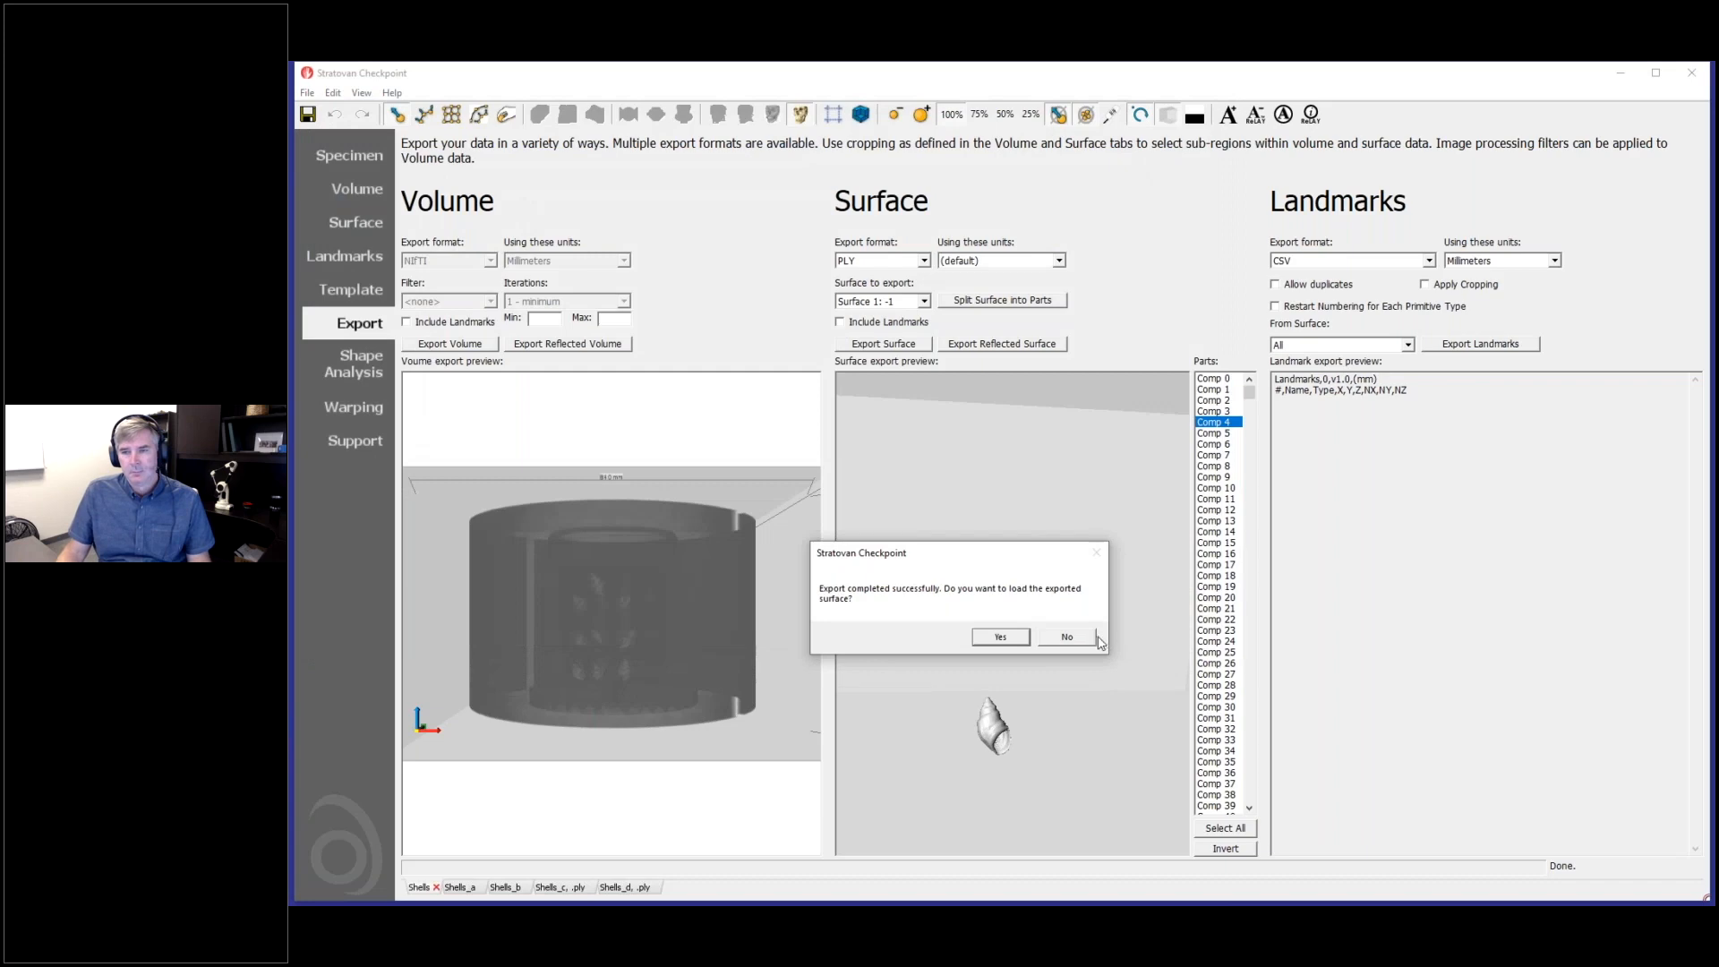
pyautogui.click(999, 636)
pyautogui.moveTo(1113, 710); pyautogui.dragTo(1102, 476)
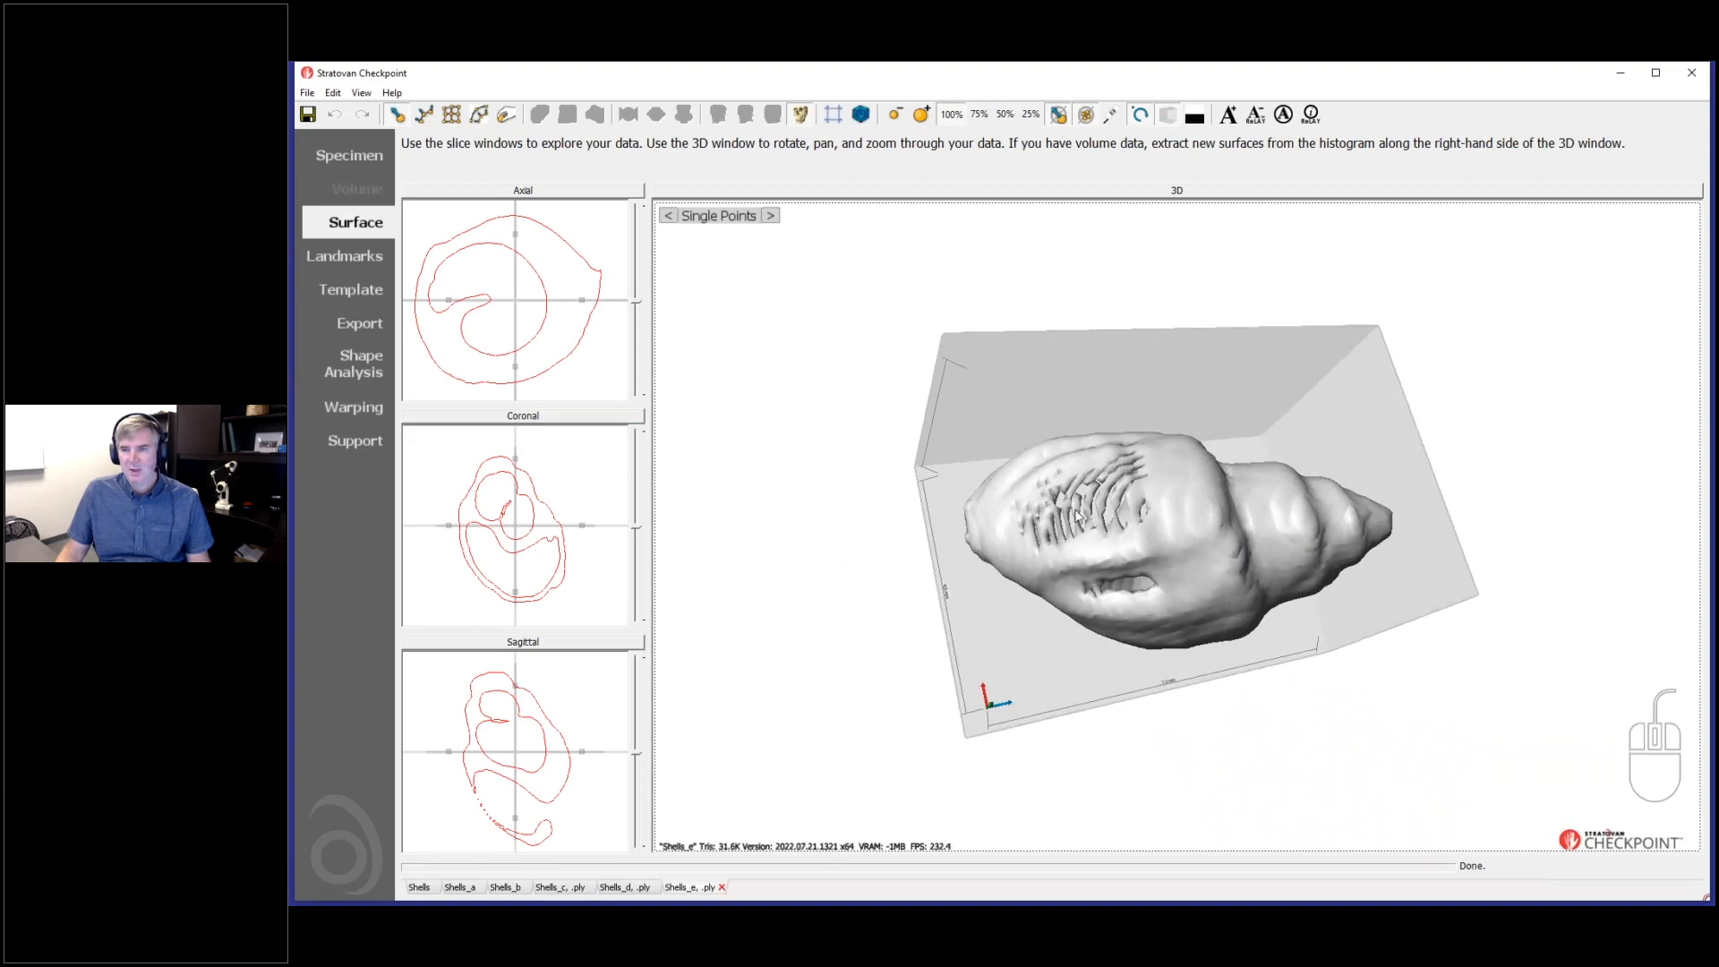
pyautogui.scroll(2, 1091, 480)
pyautogui.moveTo(1109, 504); pyautogui.dragTo(976, 712)
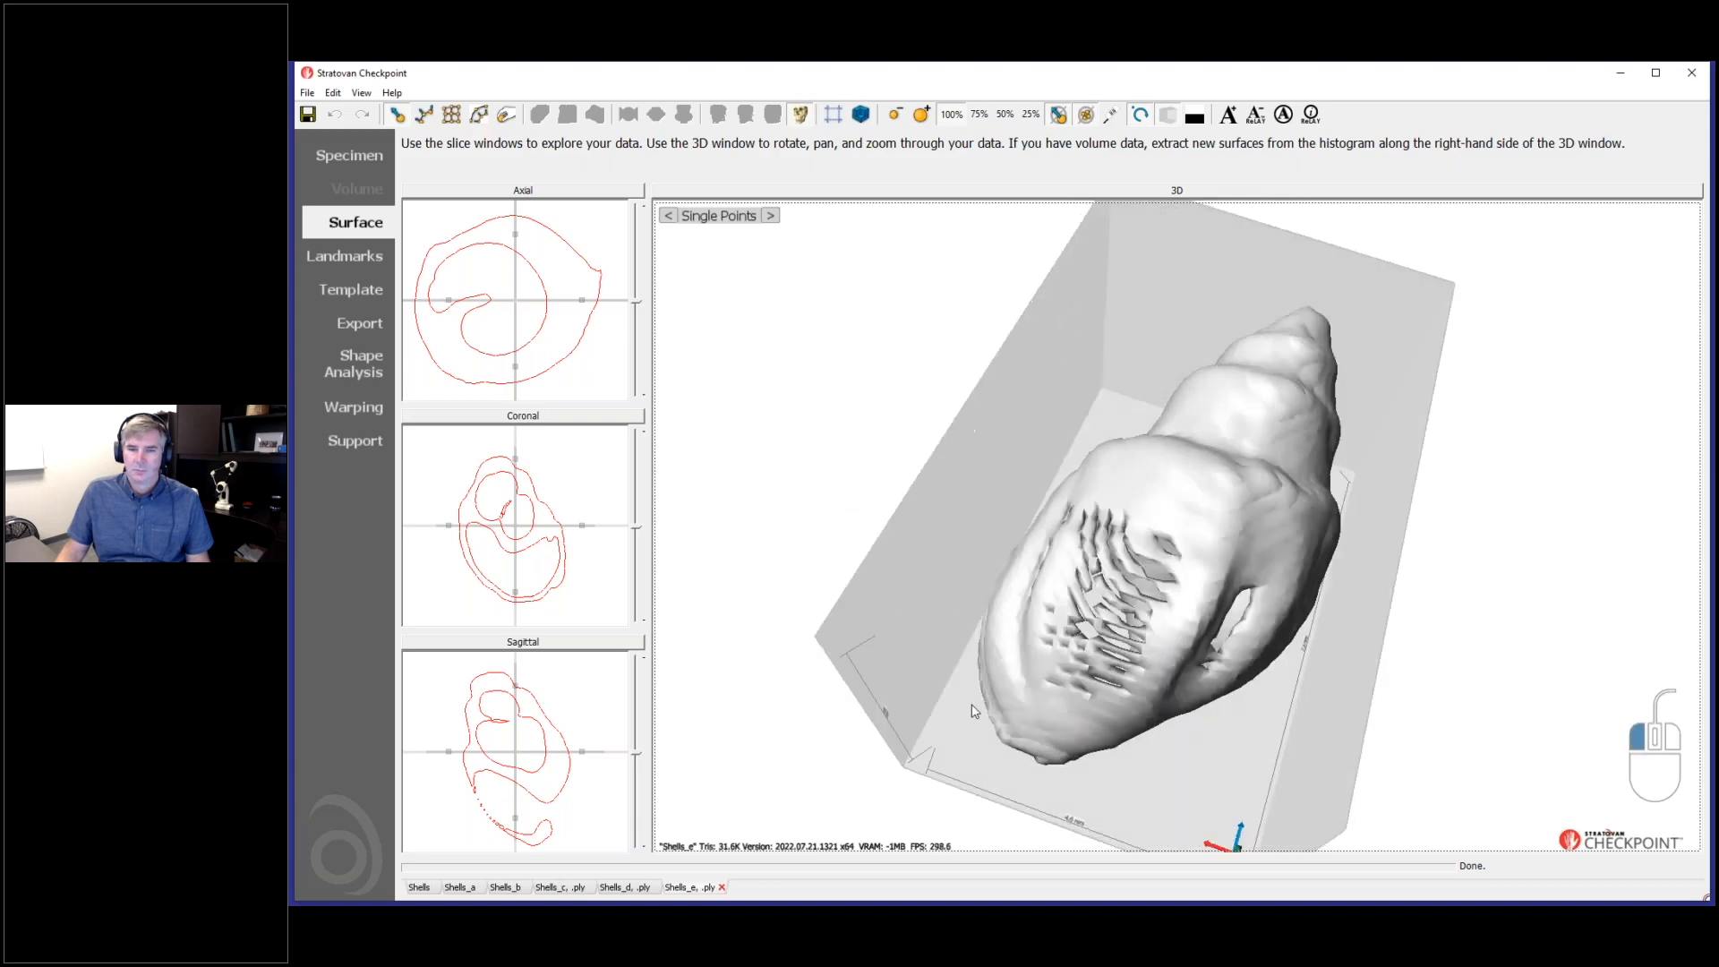
# - Open the surface view of the Shells_a dataset and extract an additional surface at a histogram value of 92
pyautogui.click(459, 887)
pyautogui.moveTo(1160, 660); pyautogui.dragTo(1193, 559)
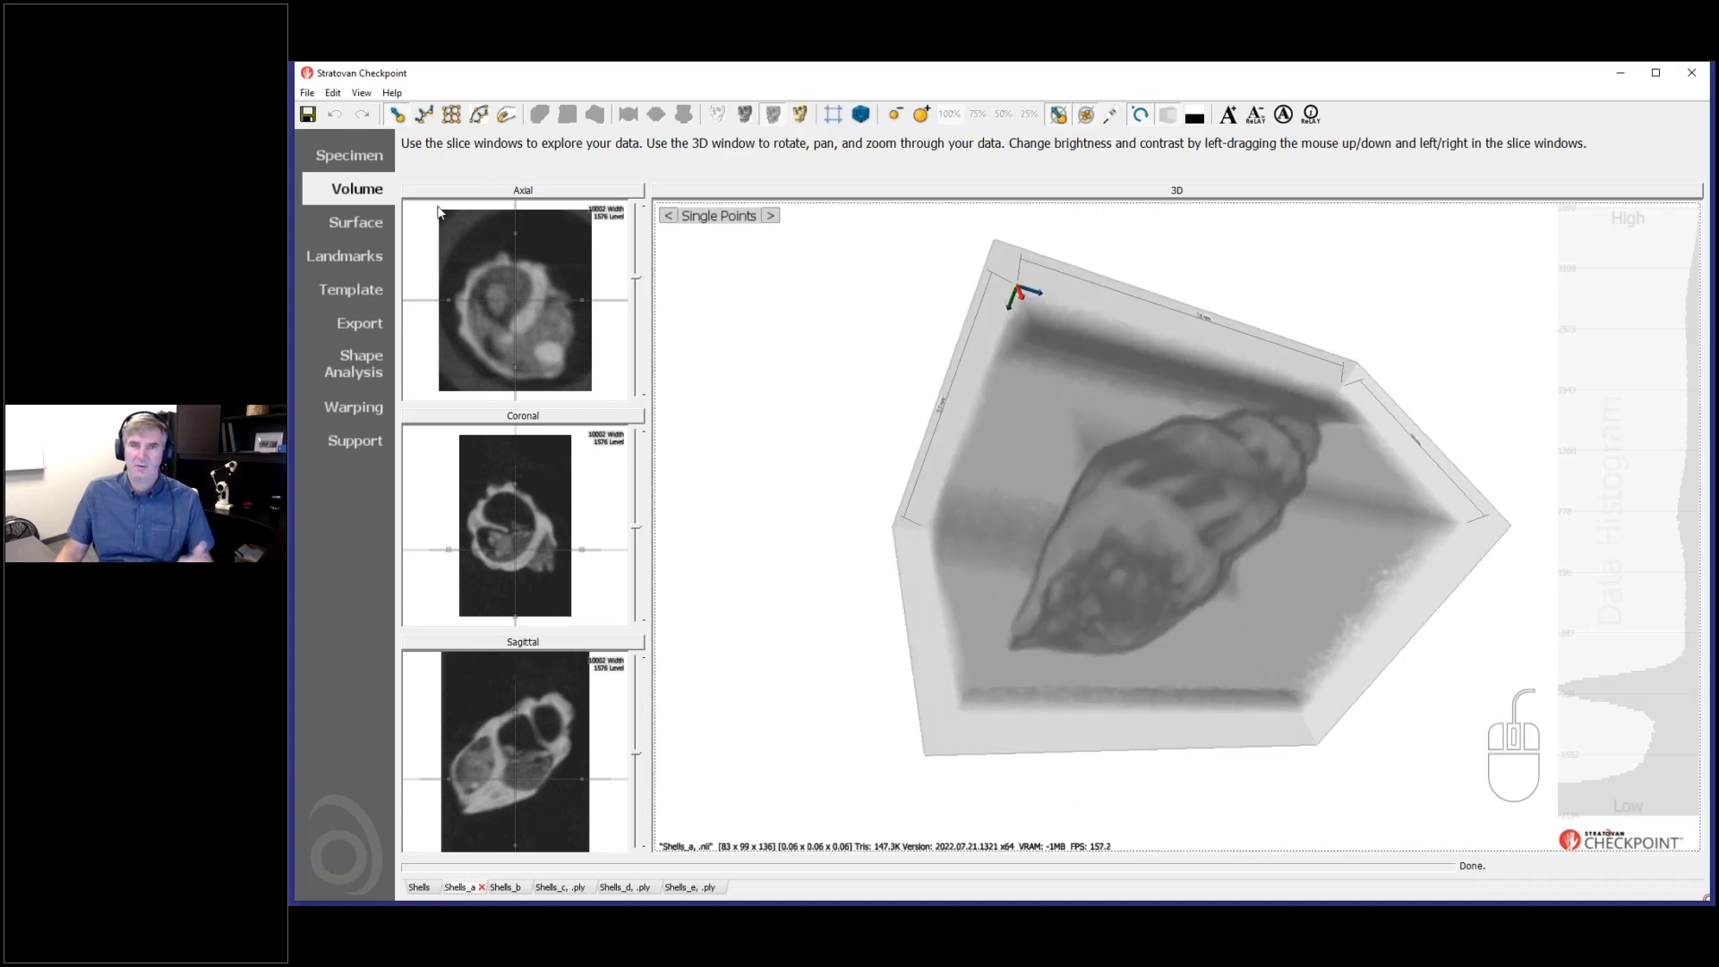
pyautogui.click(356, 222)
pyautogui.moveTo(1271, 497)
pyautogui.mouseDown()
pyautogui.moveTo(1285, 692)
pyautogui.moveTo(1279, 550)
pyautogui.moveTo(1254, 501)
pyautogui.mouseUp()
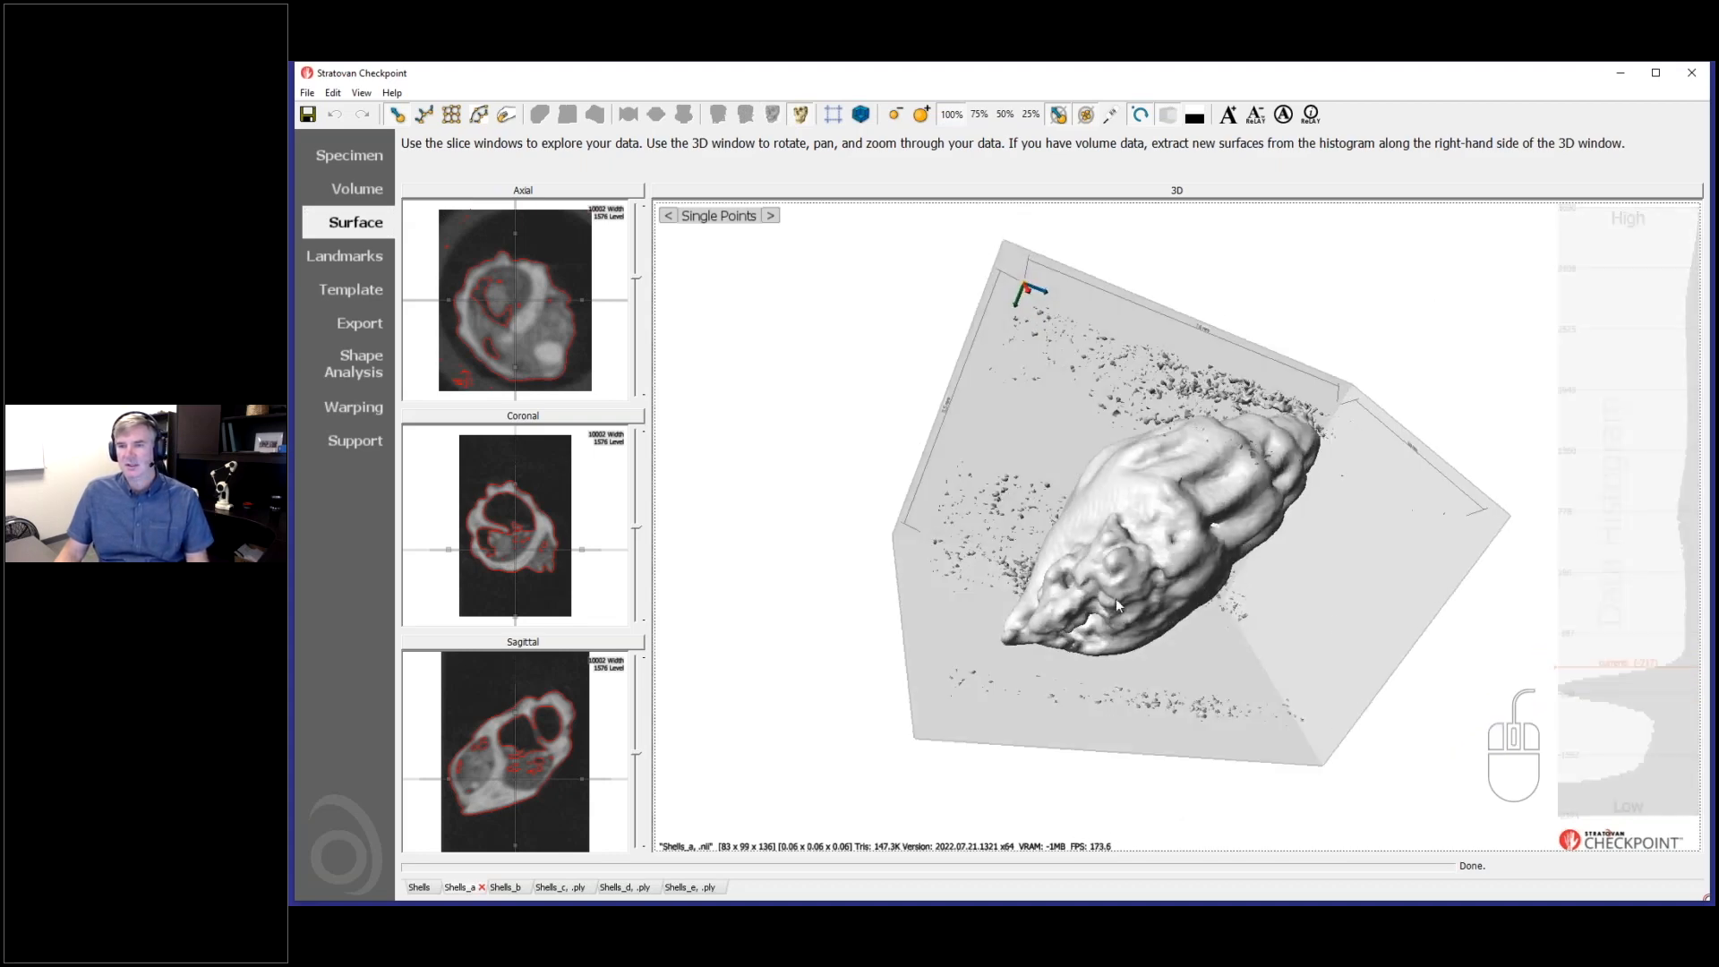
pyautogui.moveTo(1125, 596); pyautogui.dragTo(1163, 601)
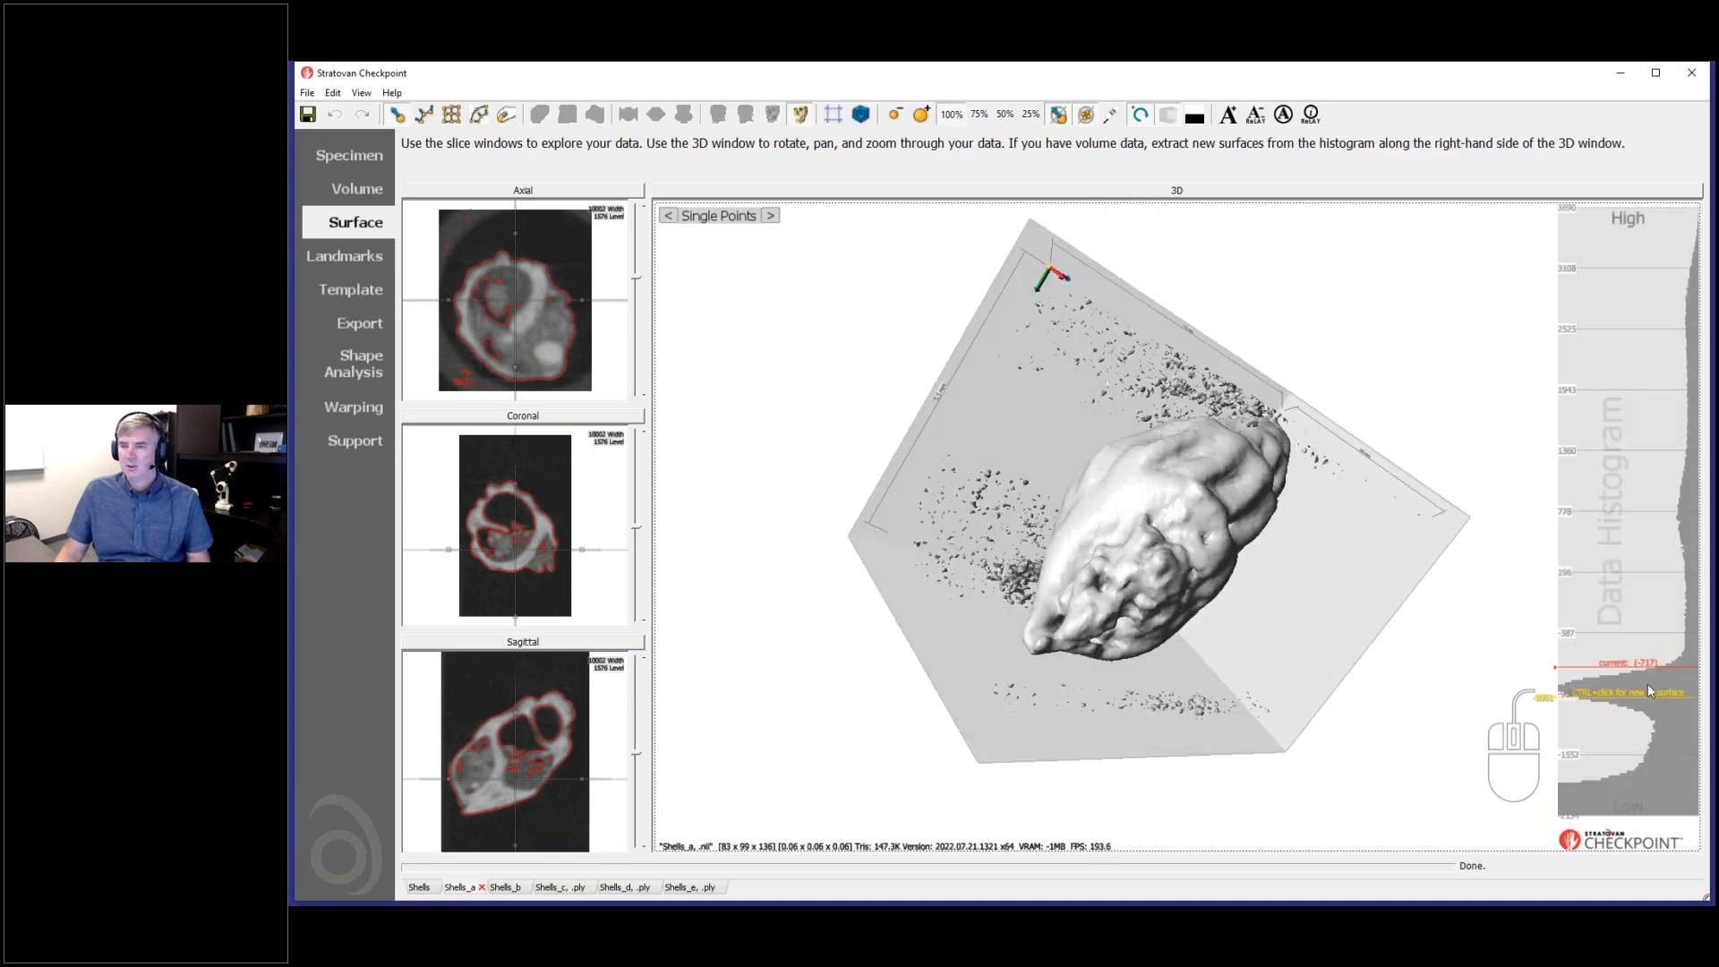
pyautogui.press('ctrl')
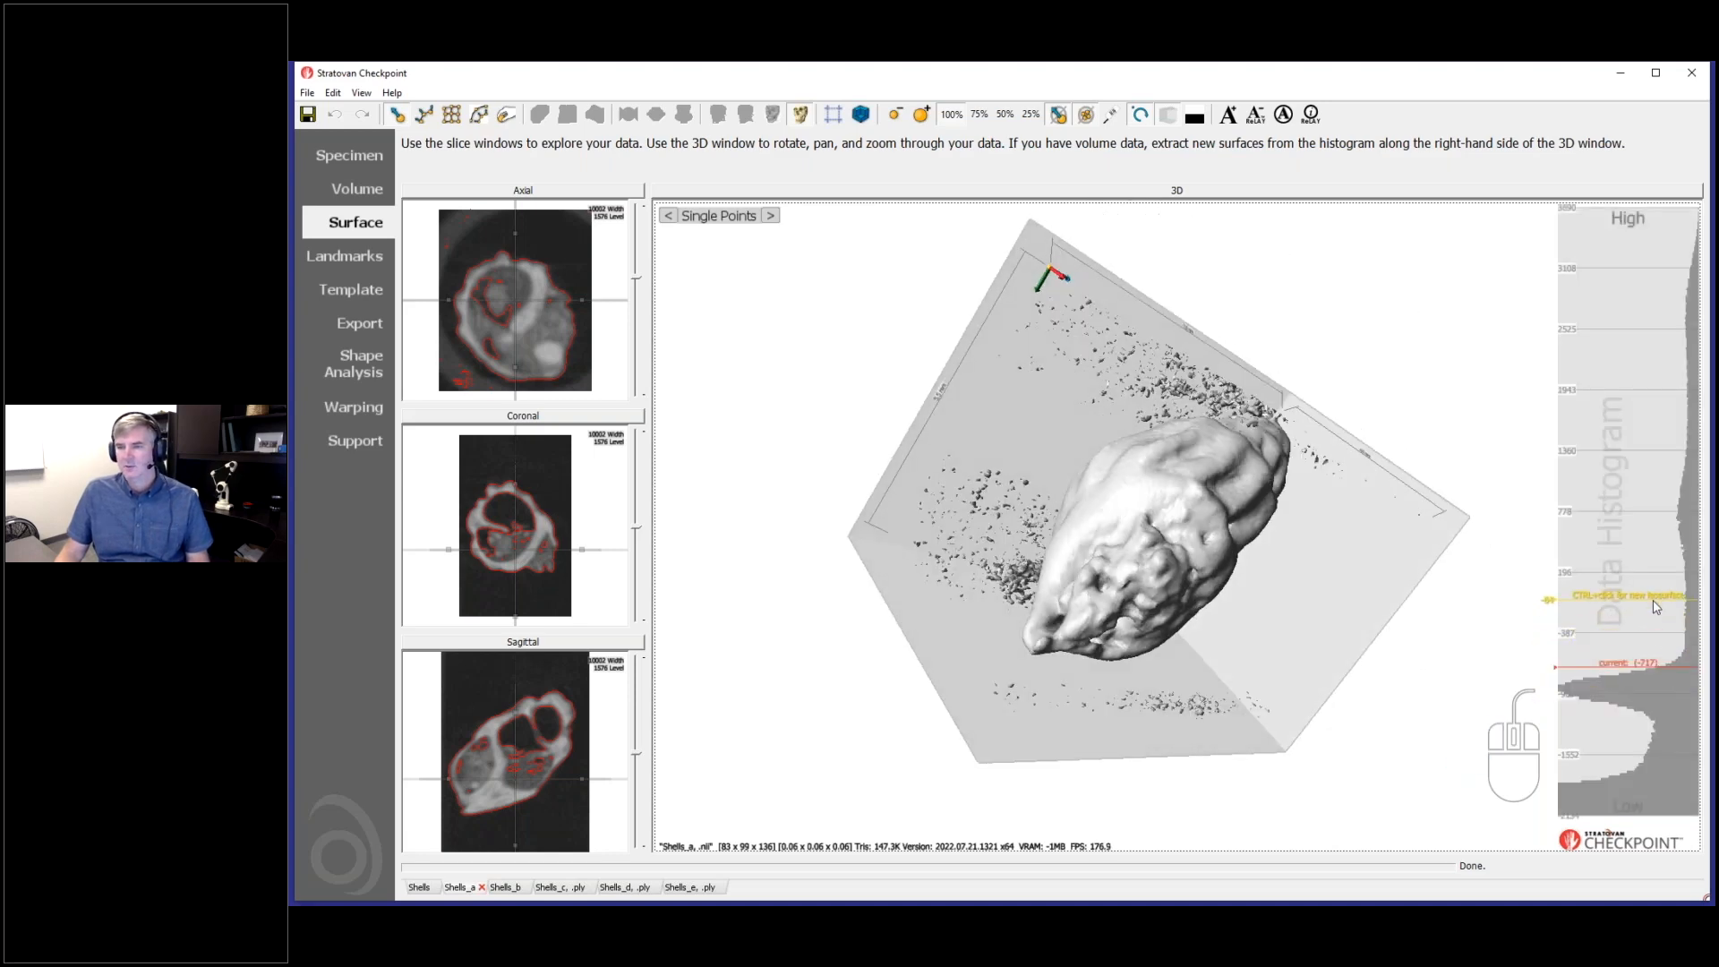
pyautogui.keyDown('ctrl'); pyautogui.click(1653, 583); pyautogui.keyUp('ctrl')
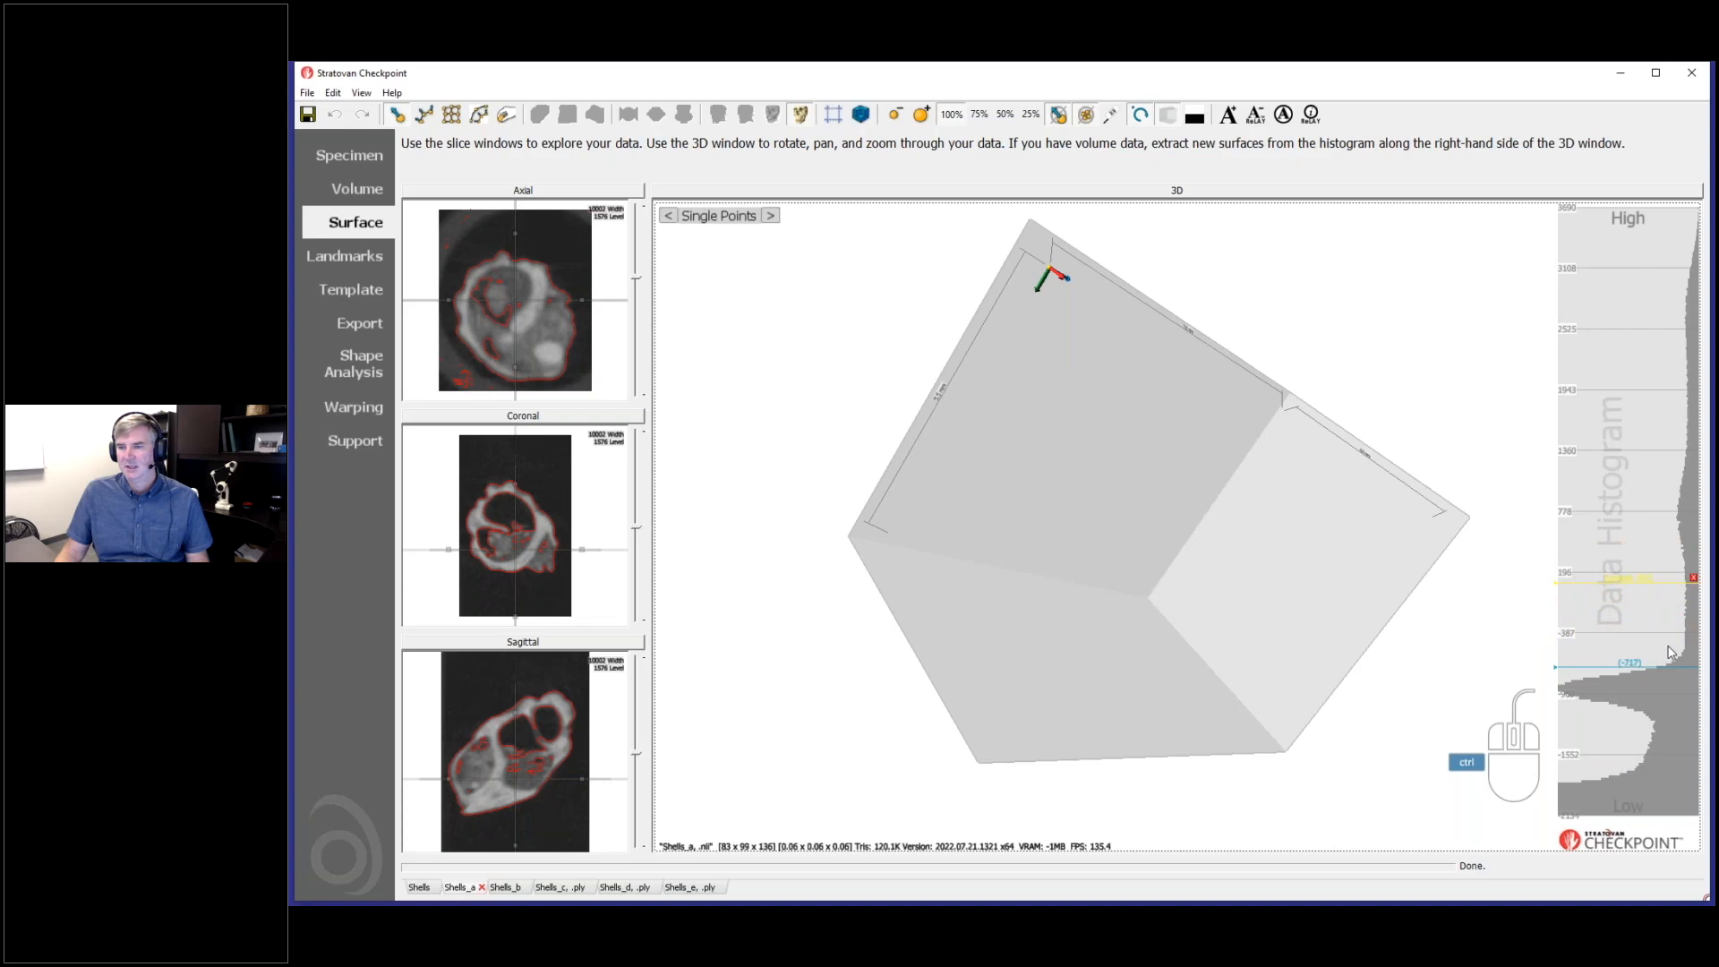
# - Compare the two extracted Shells_a surfaces by alternating between the thresholds -717 and 92
pyautogui.moveTo(1297, 587); pyautogui.dragTo(1184, 430)
pyautogui.moveTo(1130, 634); pyautogui.dragTo(1061, 479)
pyautogui.click(1609, 665)
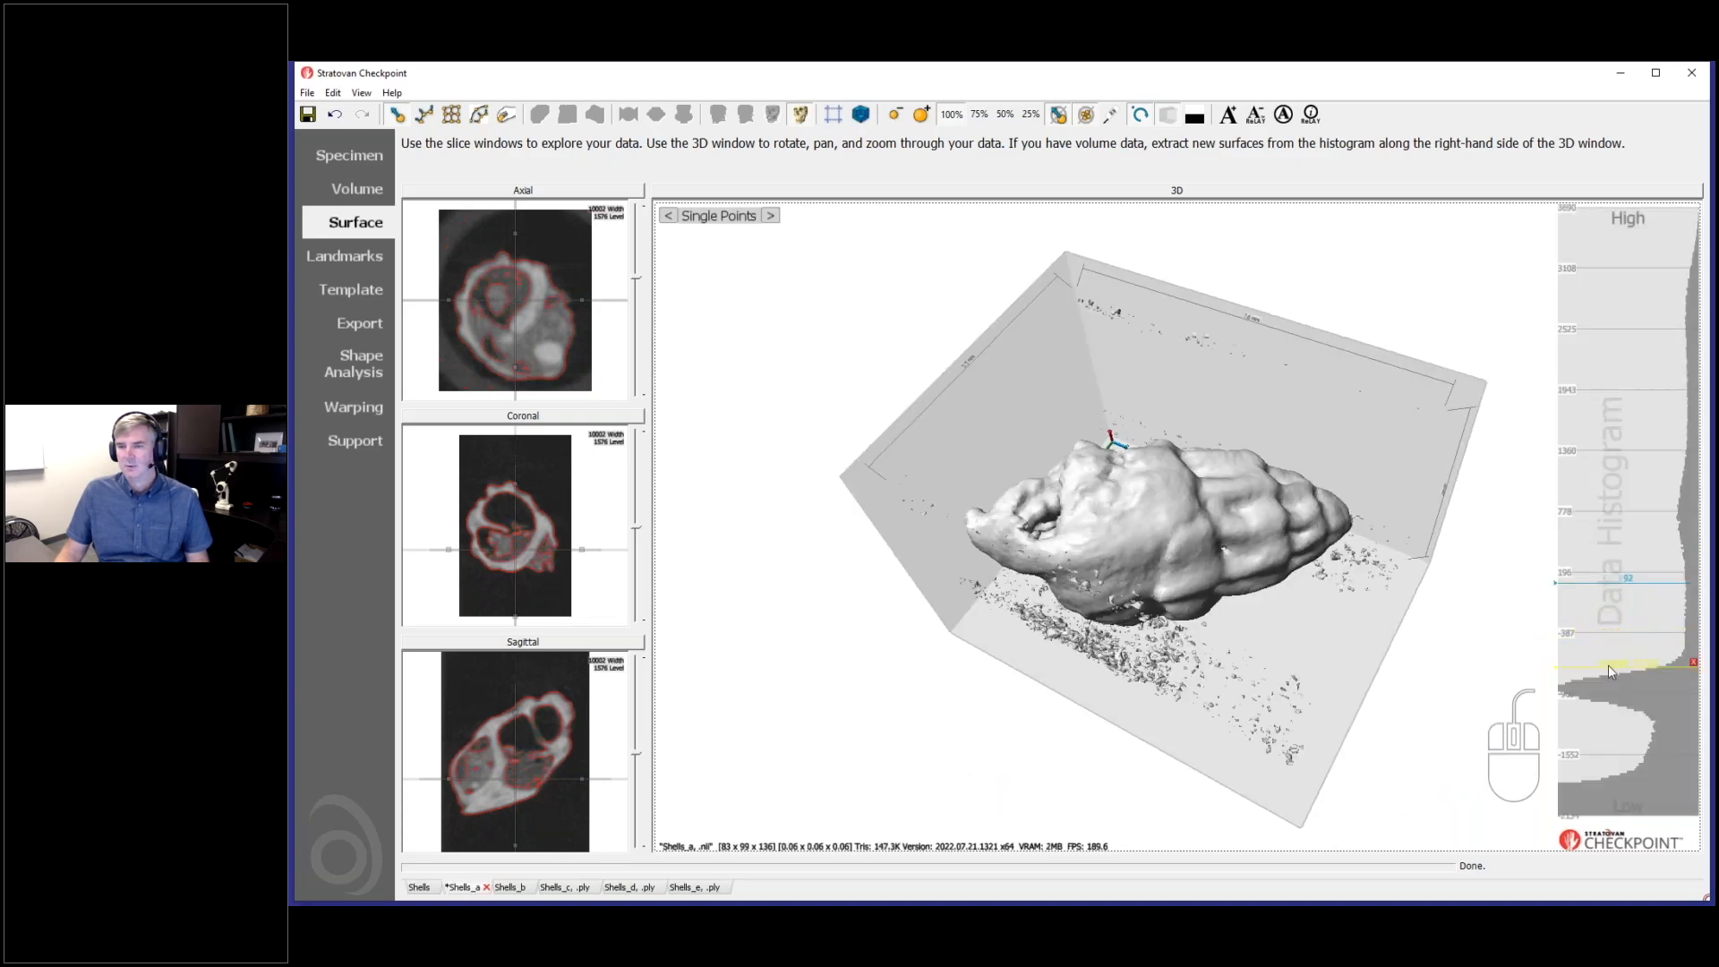
pyautogui.click(1619, 582)
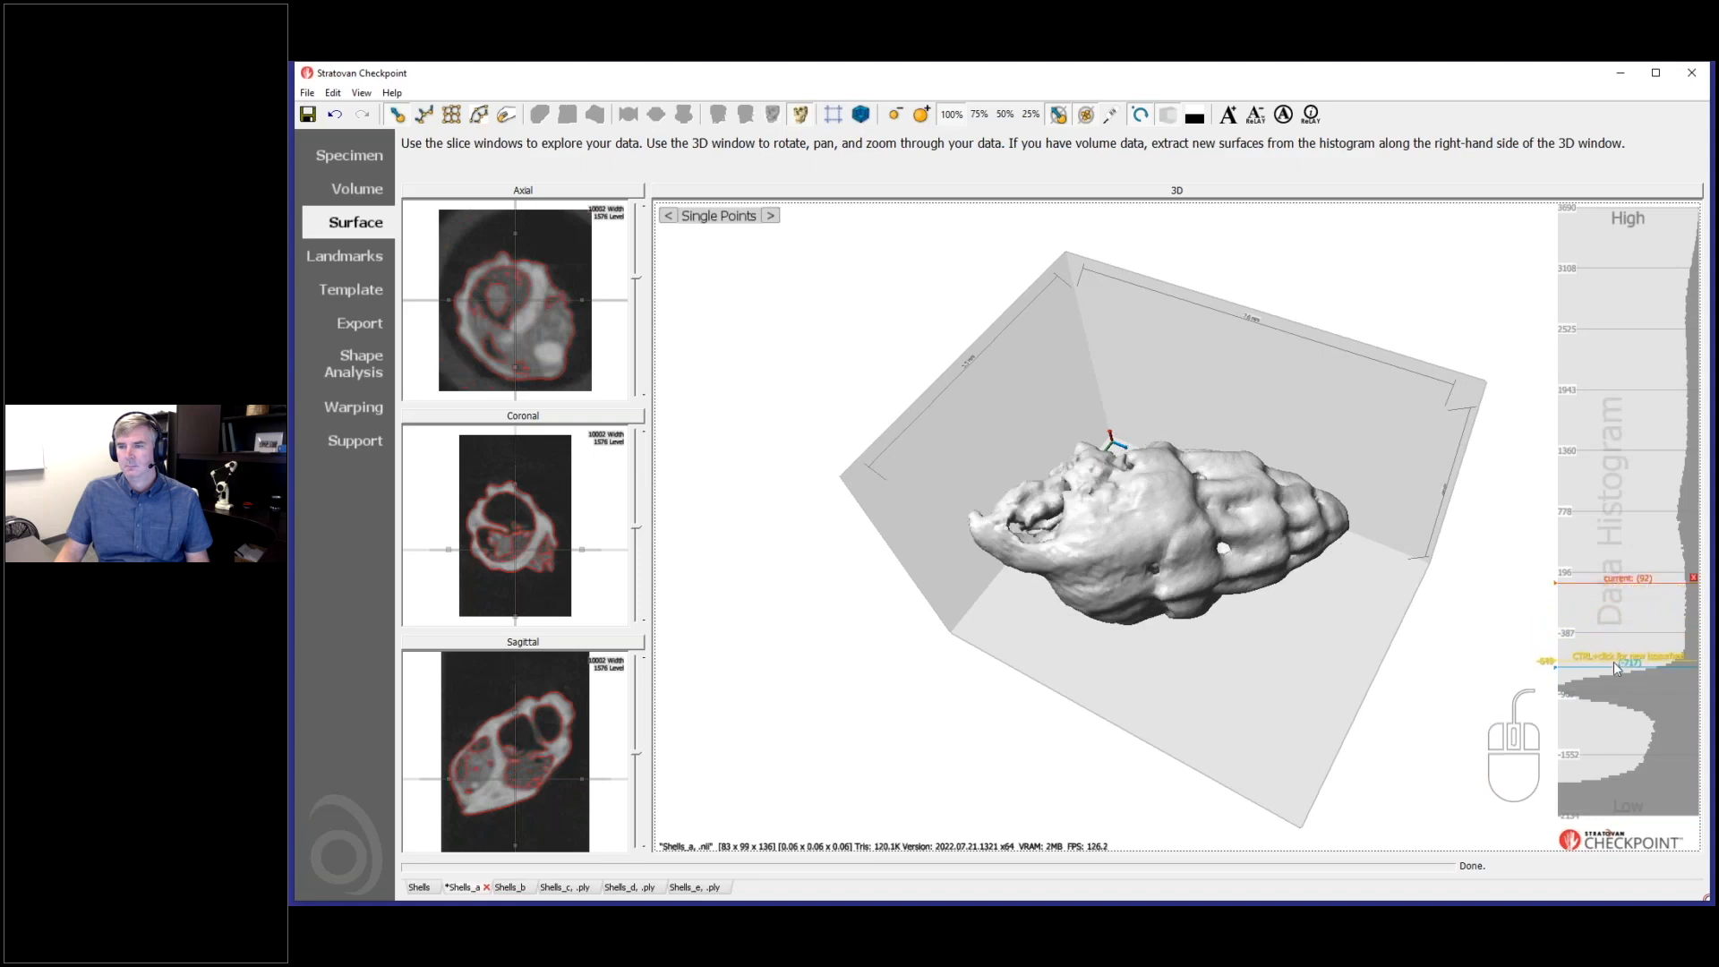
pyautogui.click(1613, 667)
pyautogui.click(1609, 580)
pyautogui.click(1610, 664)
# - Try extracting a third Shells_a surface near the low end of the data histogram, and remove that surface
pyautogui.keyDown('ctrl'); pyautogui.click(1612, 728); pyautogui.keyUp('ctrl')
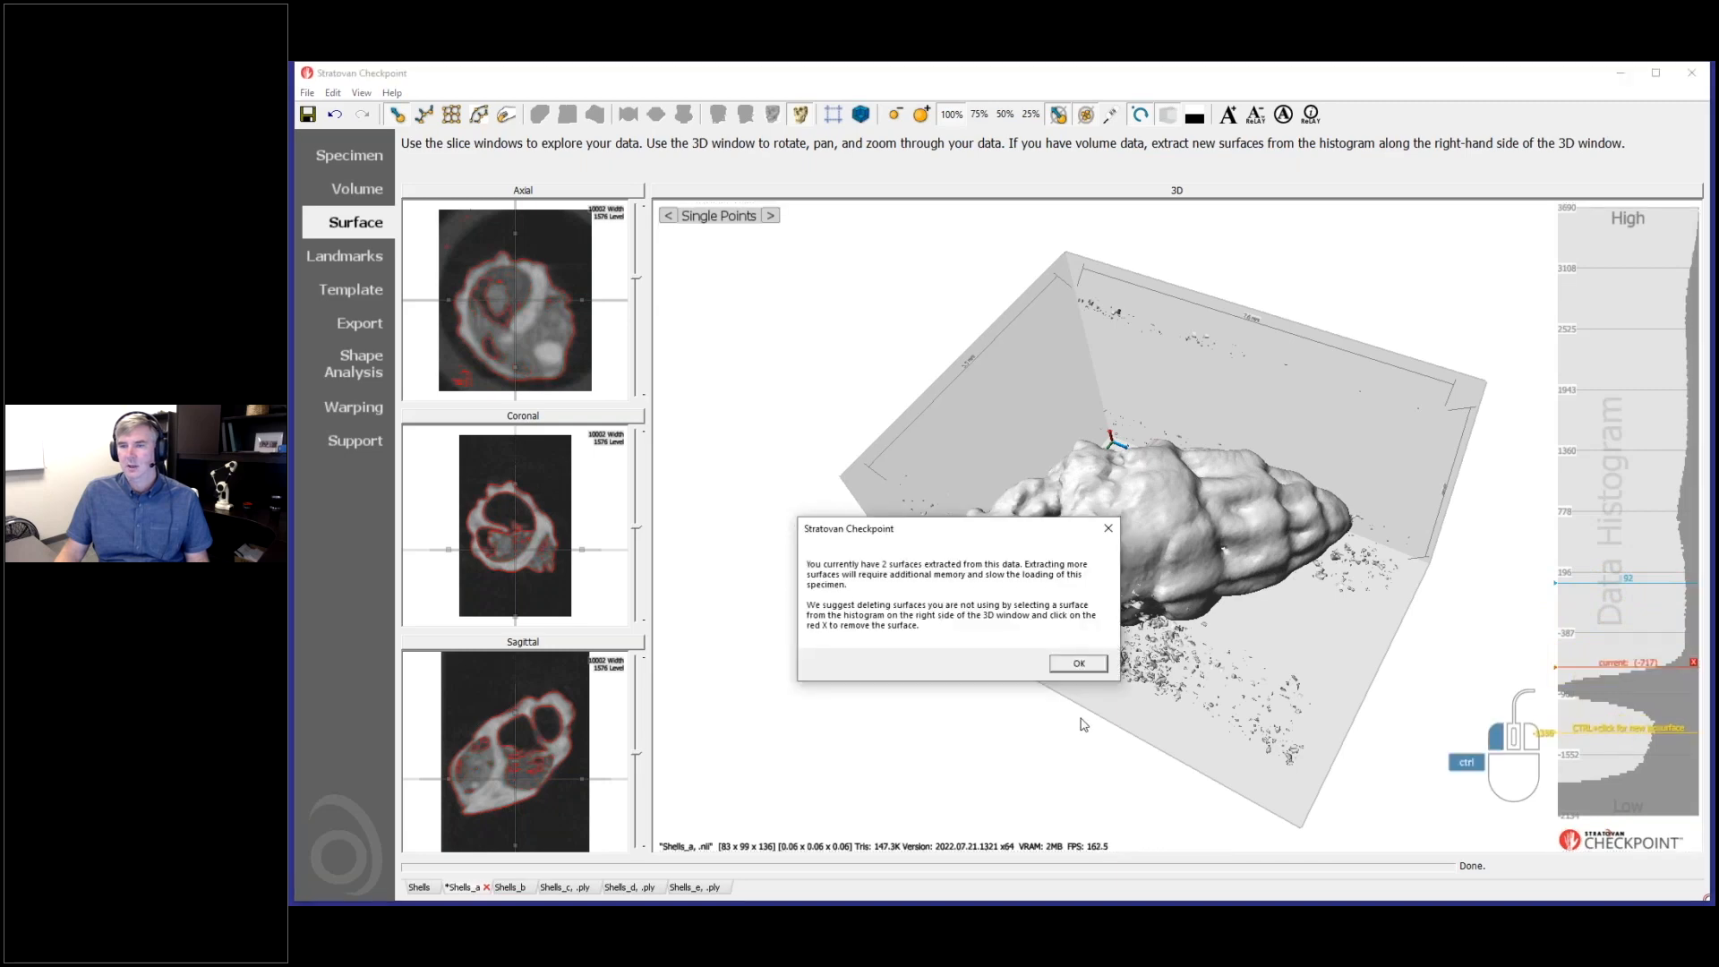
pyautogui.click(1092, 668)
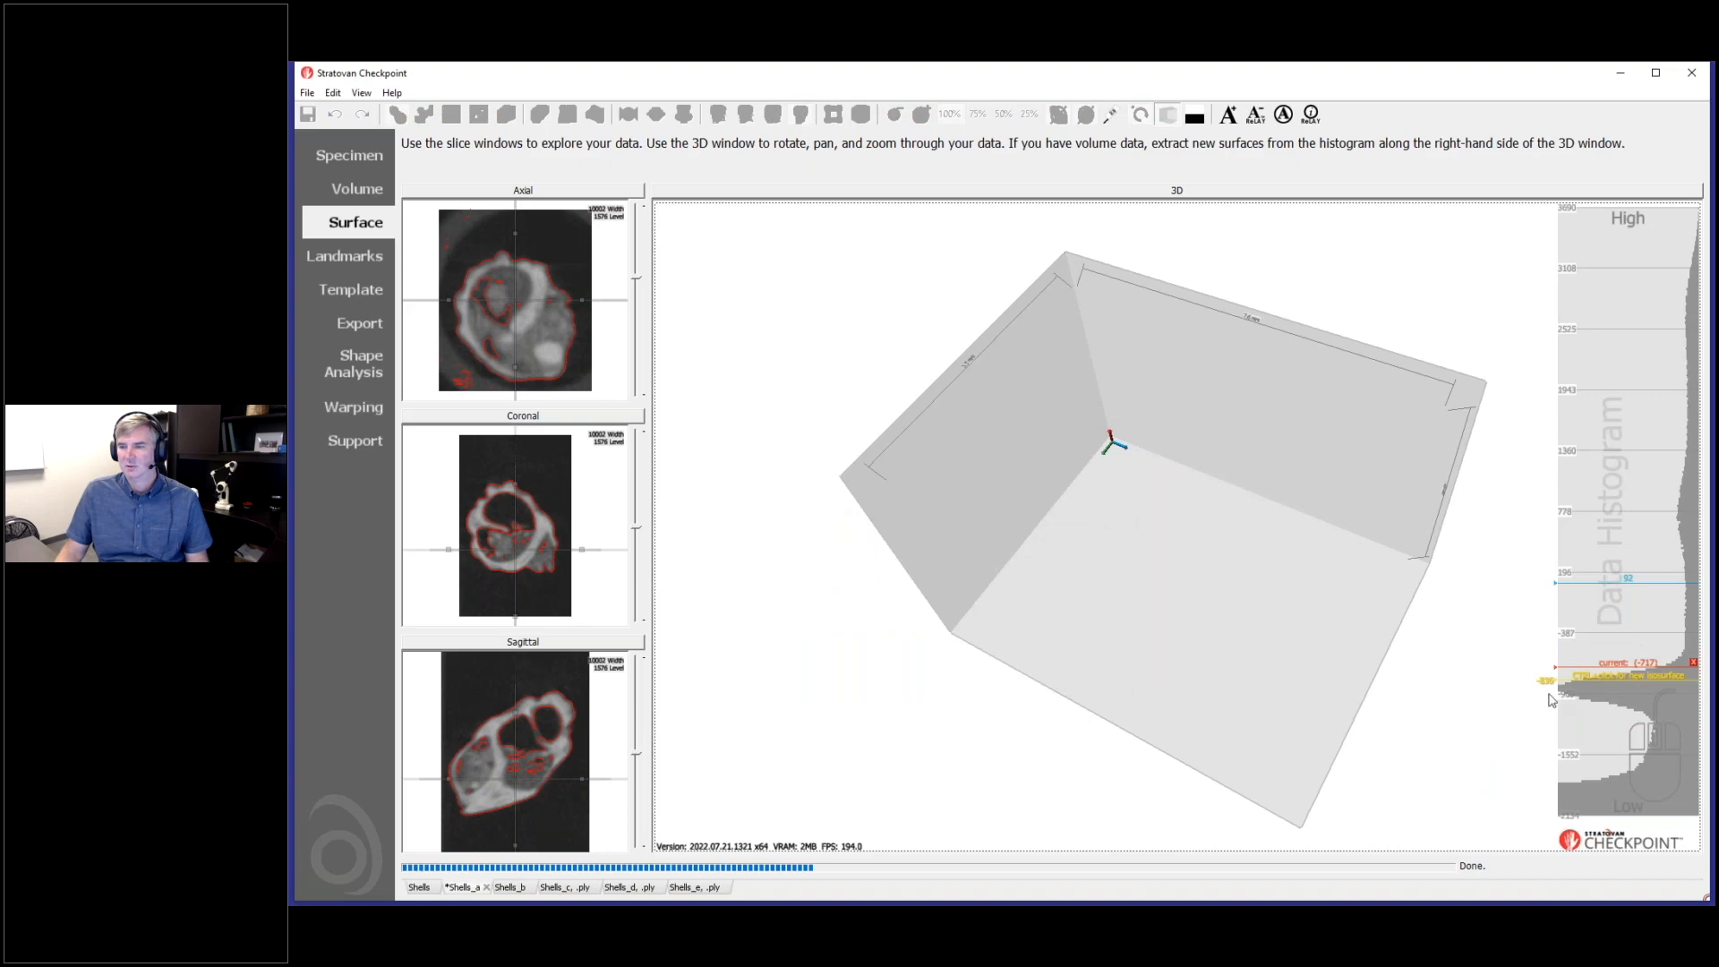
pyautogui.moveTo(1340, 586); pyautogui.dragTo(1299, 627)
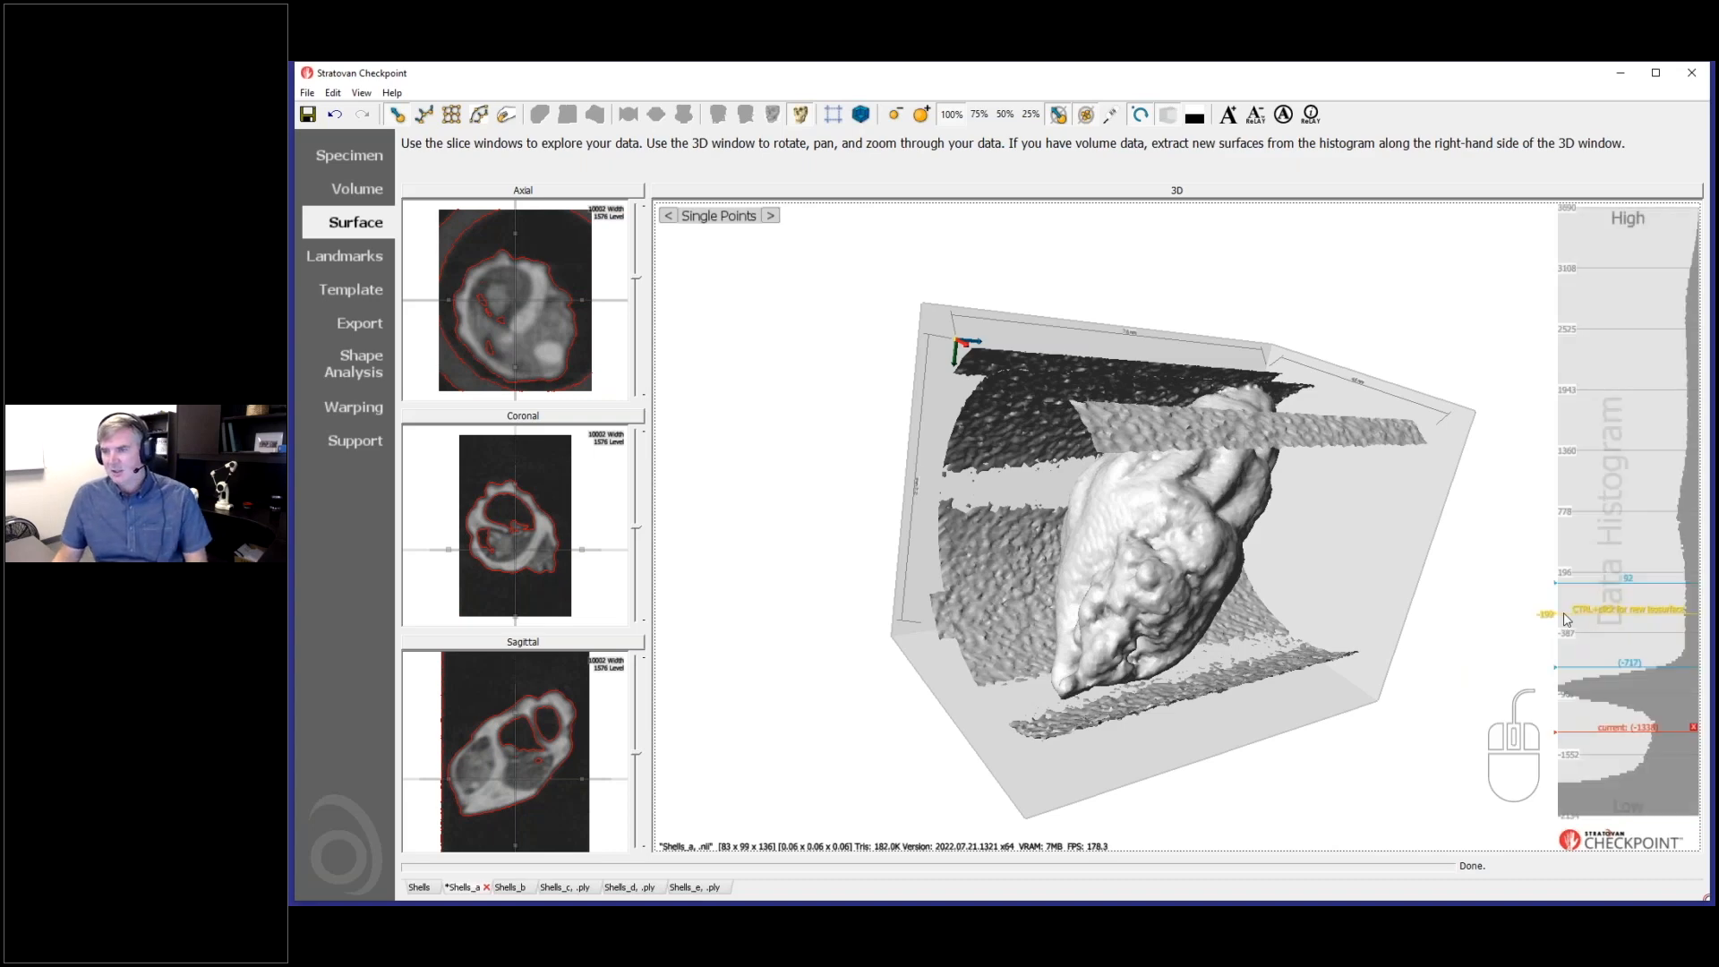
pyautogui.moveTo(1173, 619); pyautogui.dragTo(1432, 685)
pyautogui.click(1693, 728)
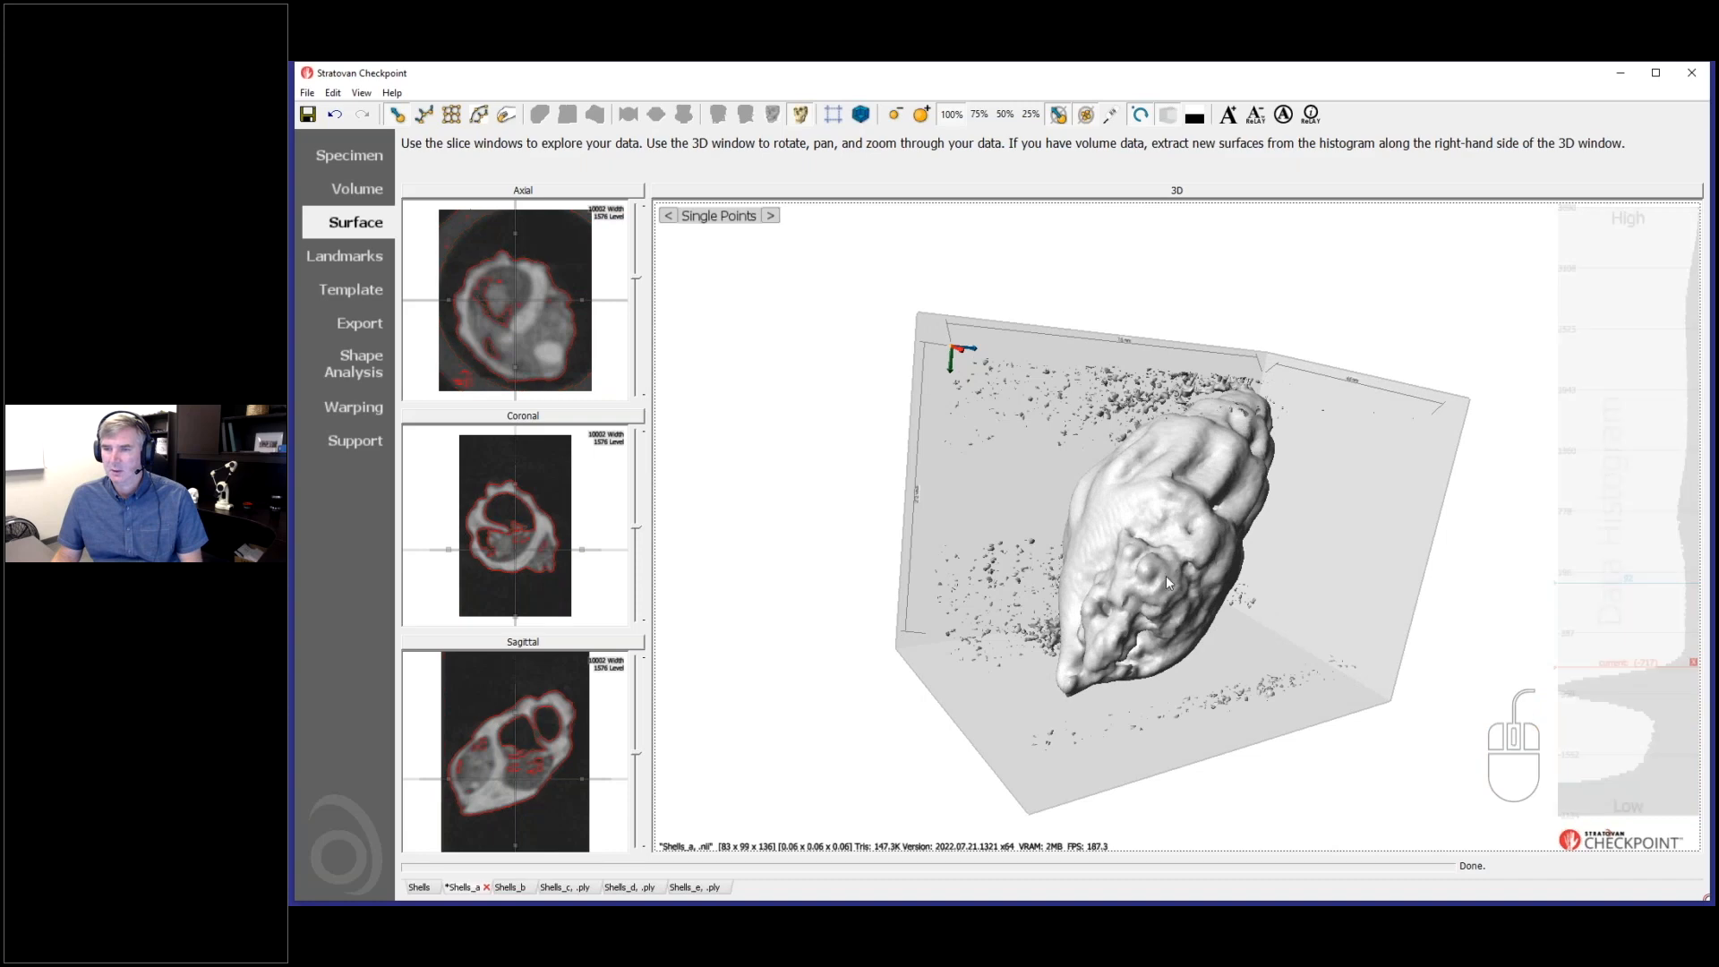
# - Delete the -717 surface from Shells_a, keeping only the surface at 92
pyautogui.click(1693, 664)
pyautogui.moveTo(1278, 620); pyautogui.dragTo(1102, 627)
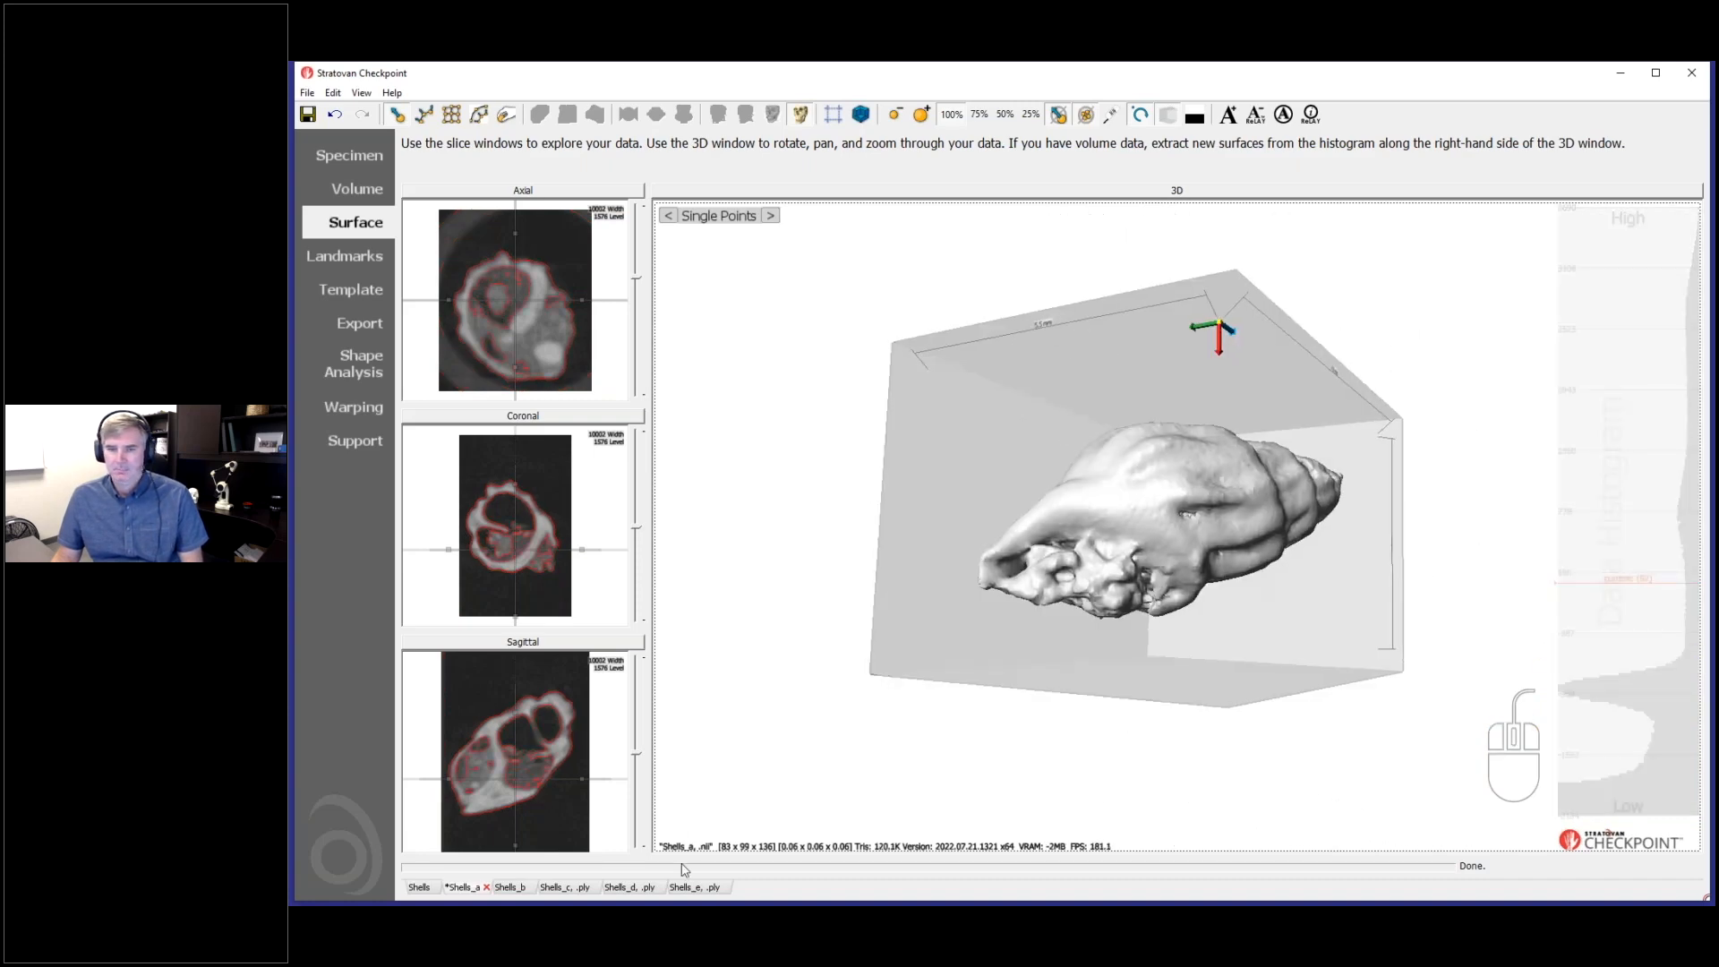
# - Extract a surface from the Shells_b dataset at a histogram value of about -327
pyautogui.click(511, 887)
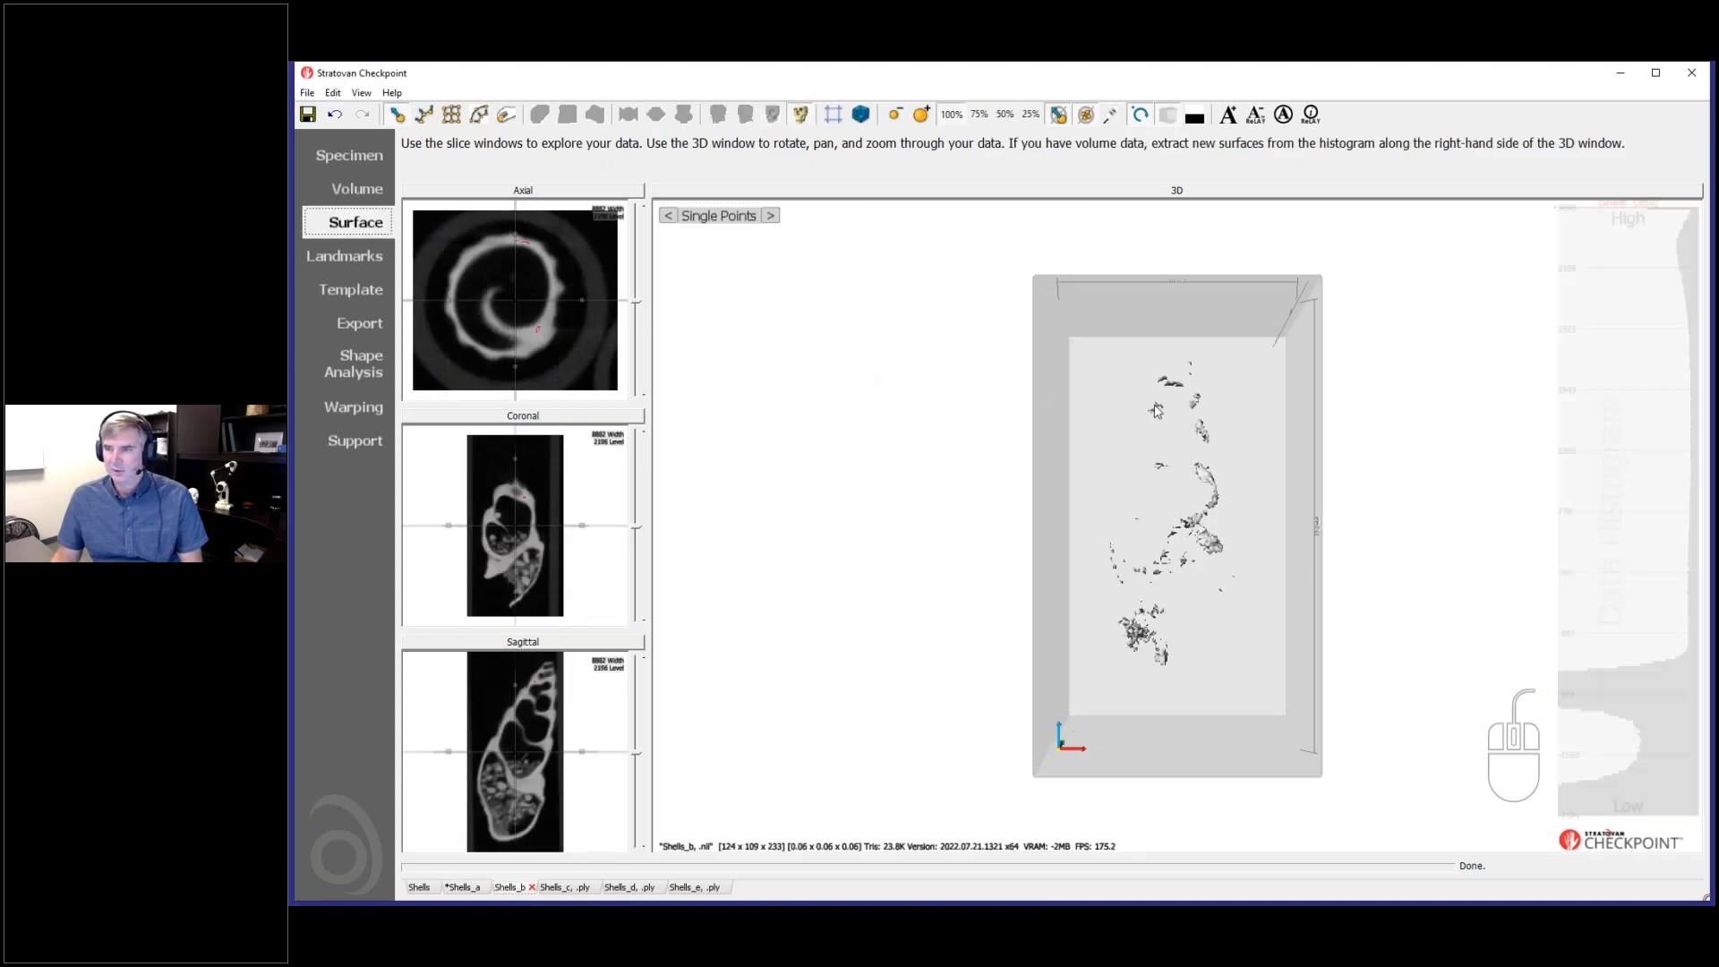
pyautogui.keyDown('ctrl'); pyautogui.click(1646, 627); pyautogui.keyUp('ctrl')
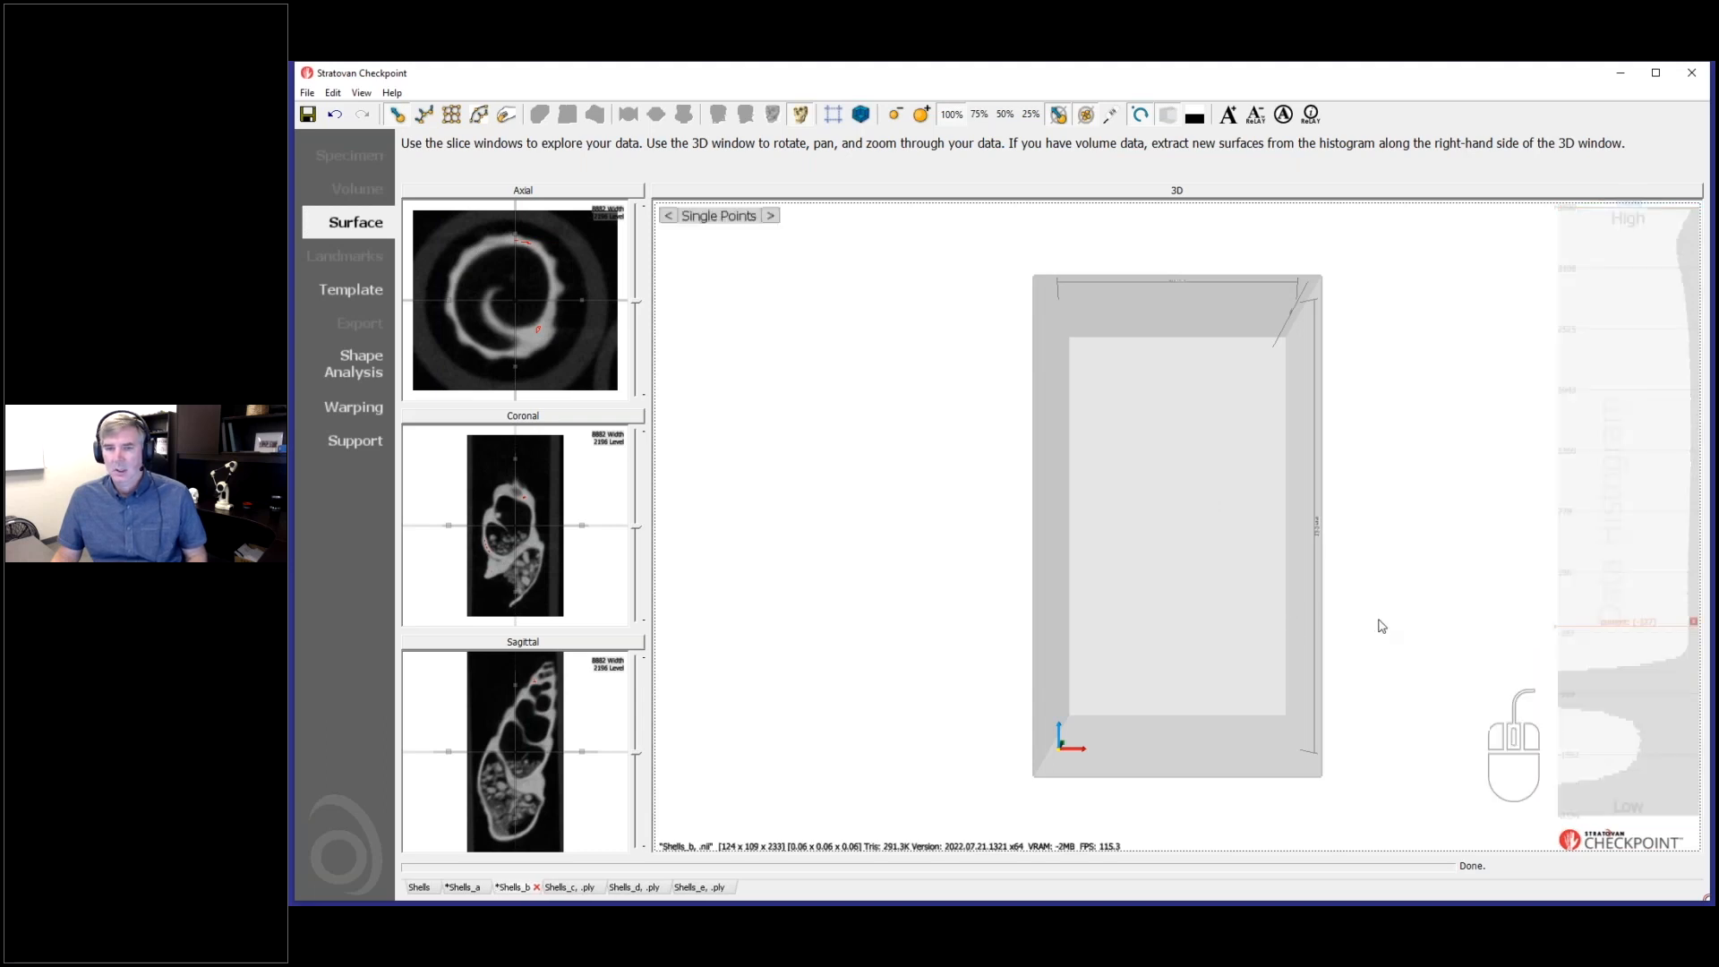
pyautogui.moveTo(1408, 626); pyautogui.dragTo(1352, 674)
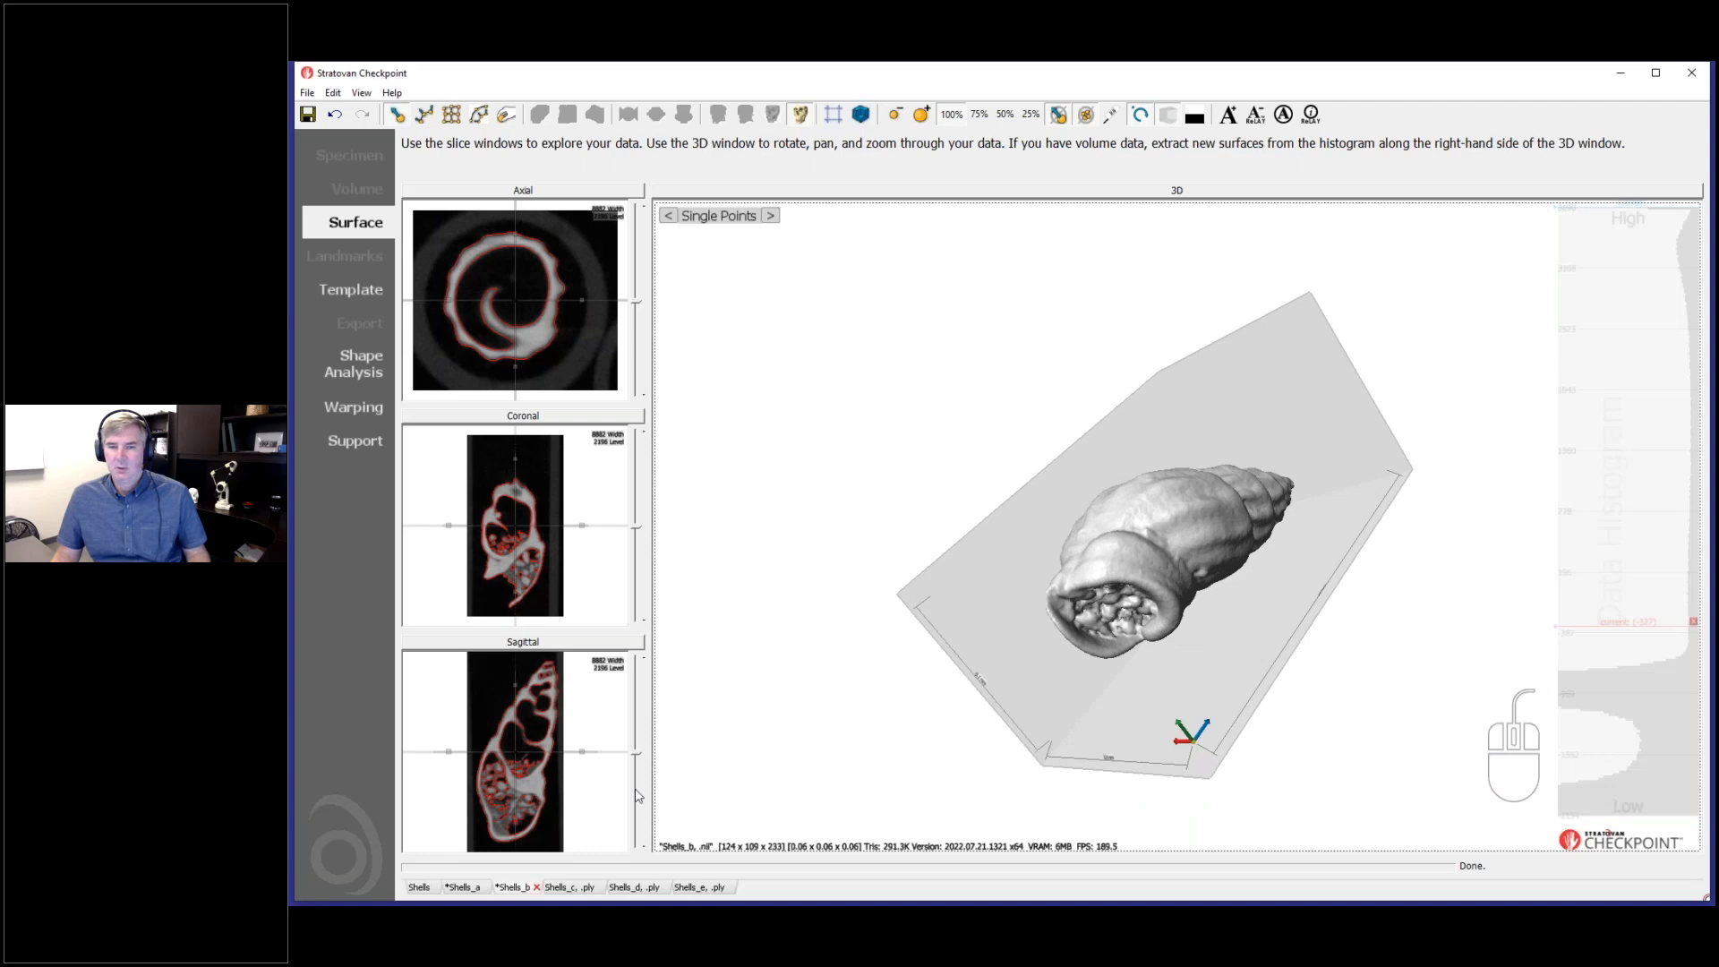
# - Check the surface threshold of Shells_a and replace the newly extracted Shells_b surface with one at the same value, 92
pyautogui.click(460, 888)
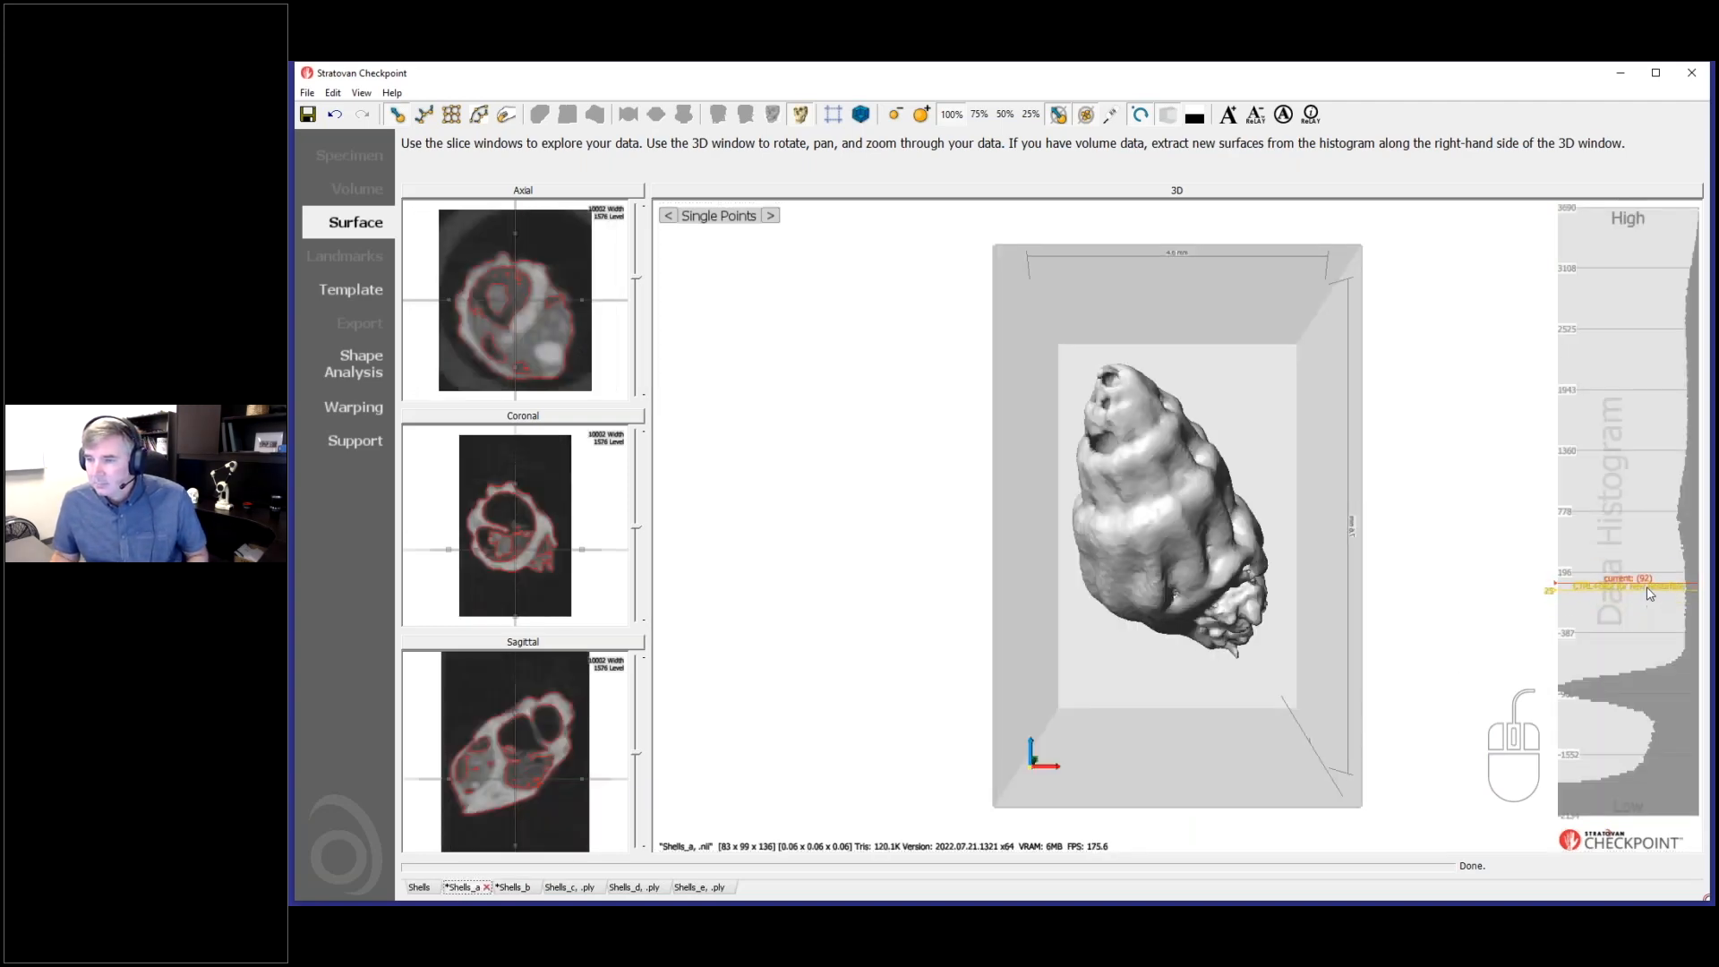
pyautogui.click(516, 888)
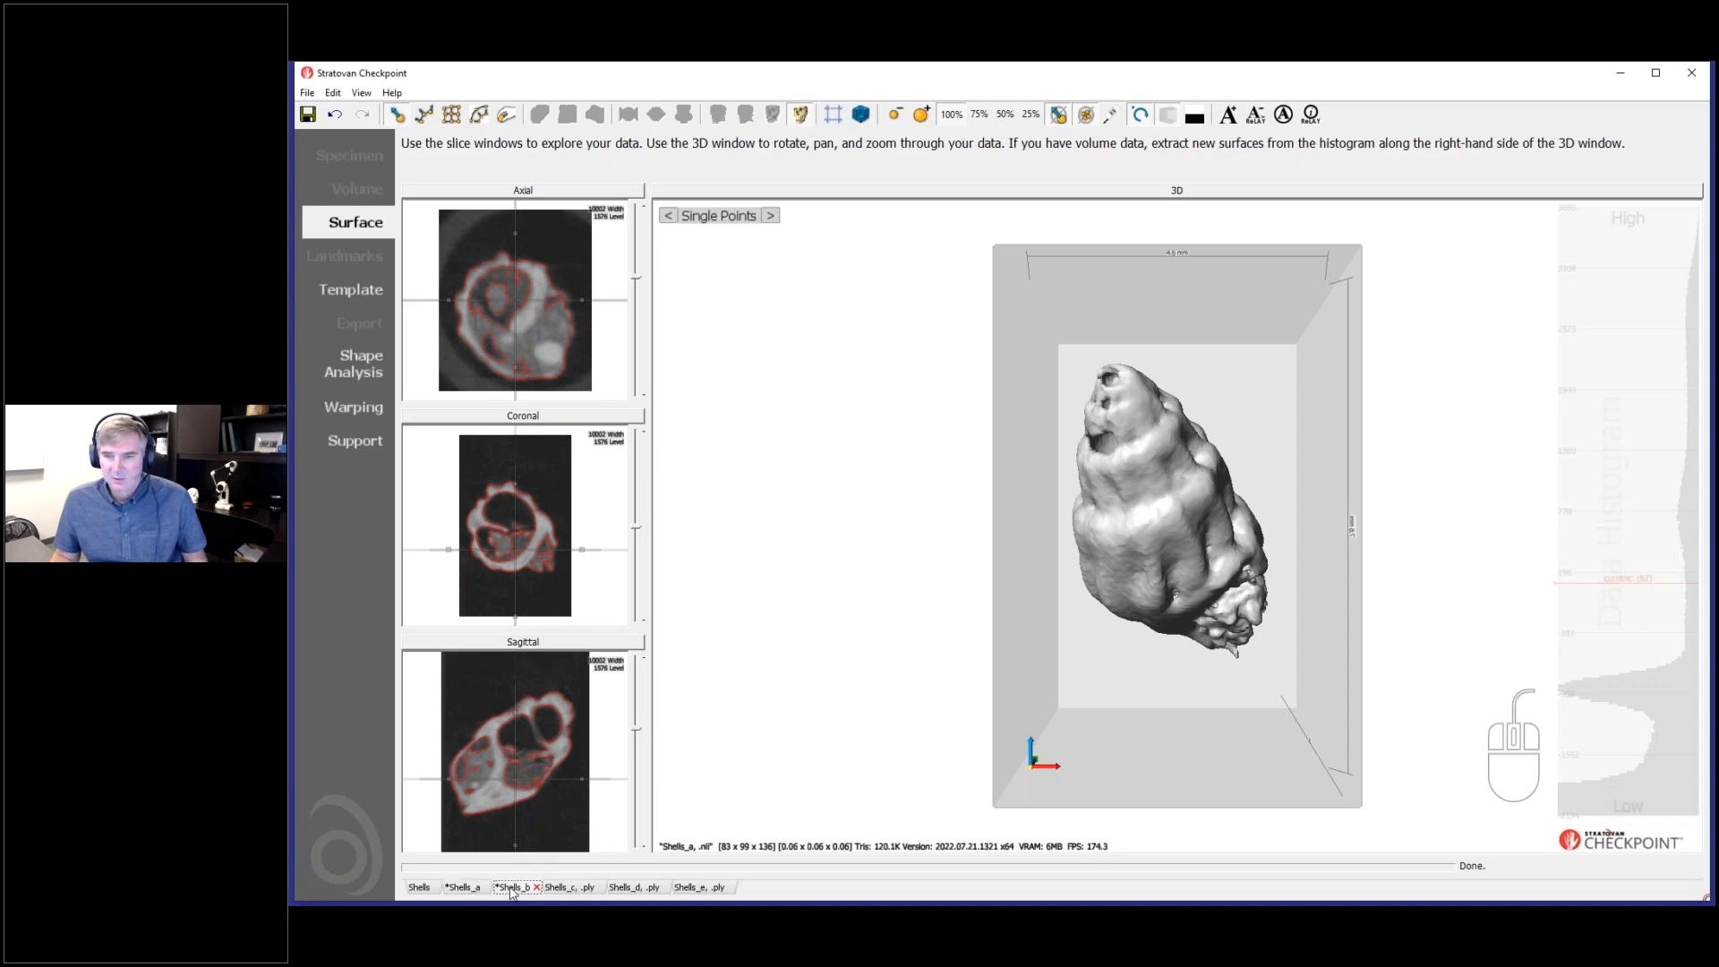
pyautogui.click(1645, 622)
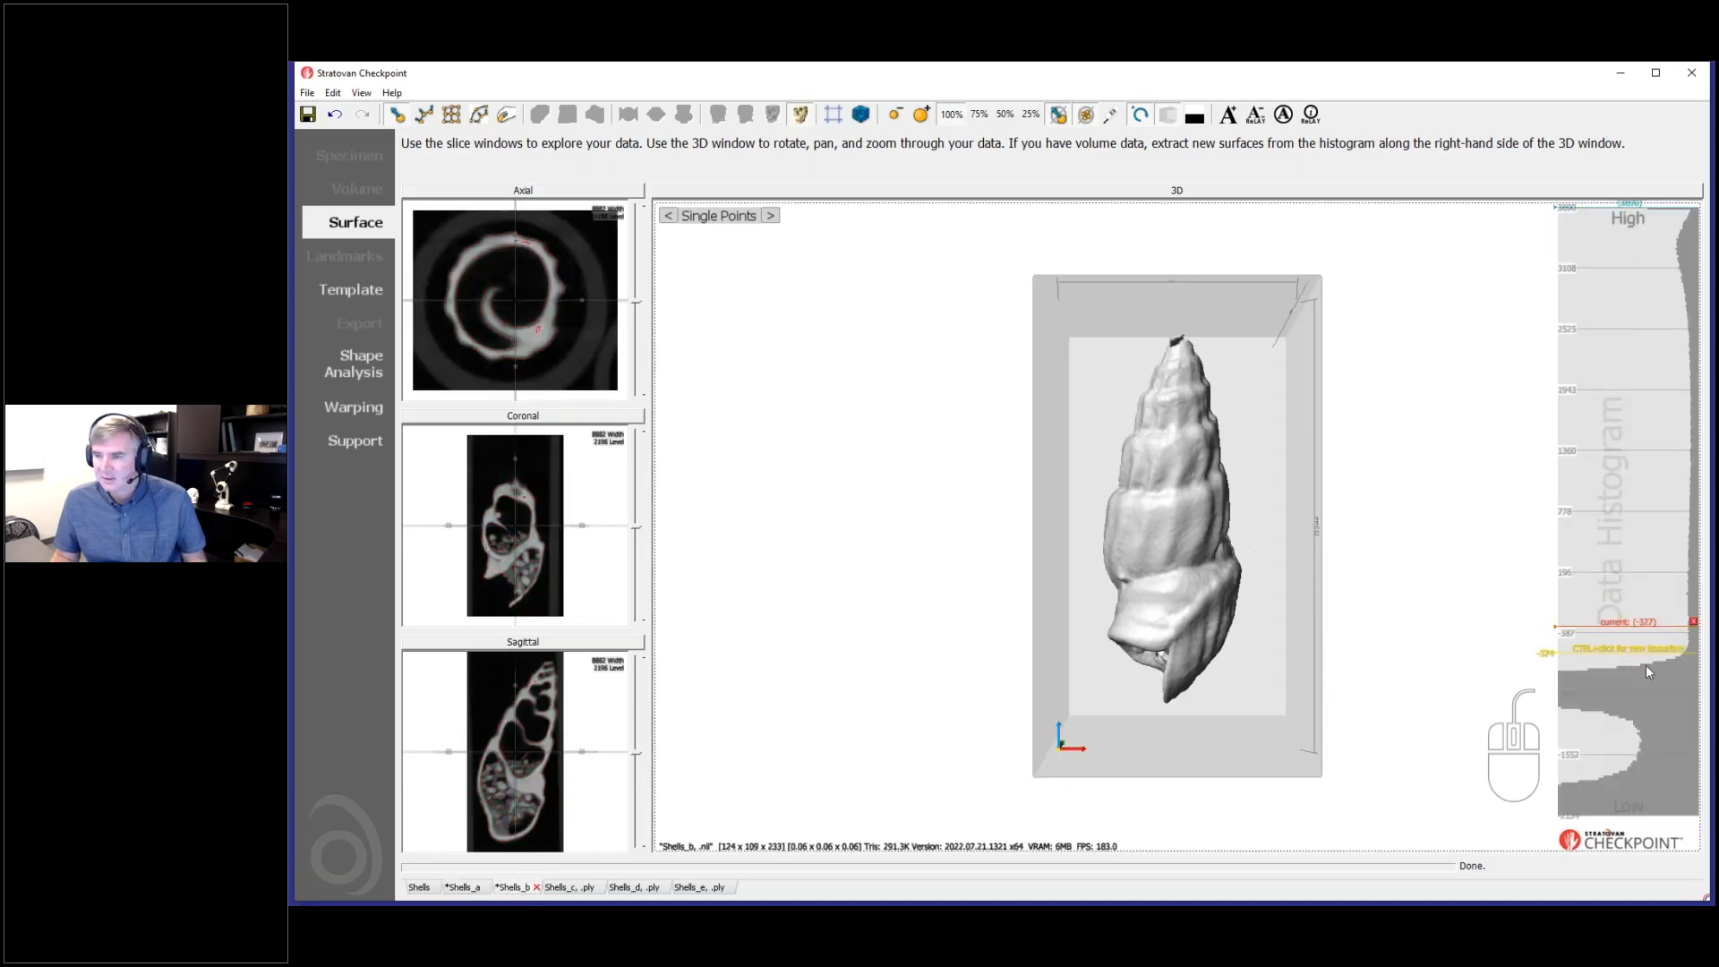
pyautogui.click(1694, 622)
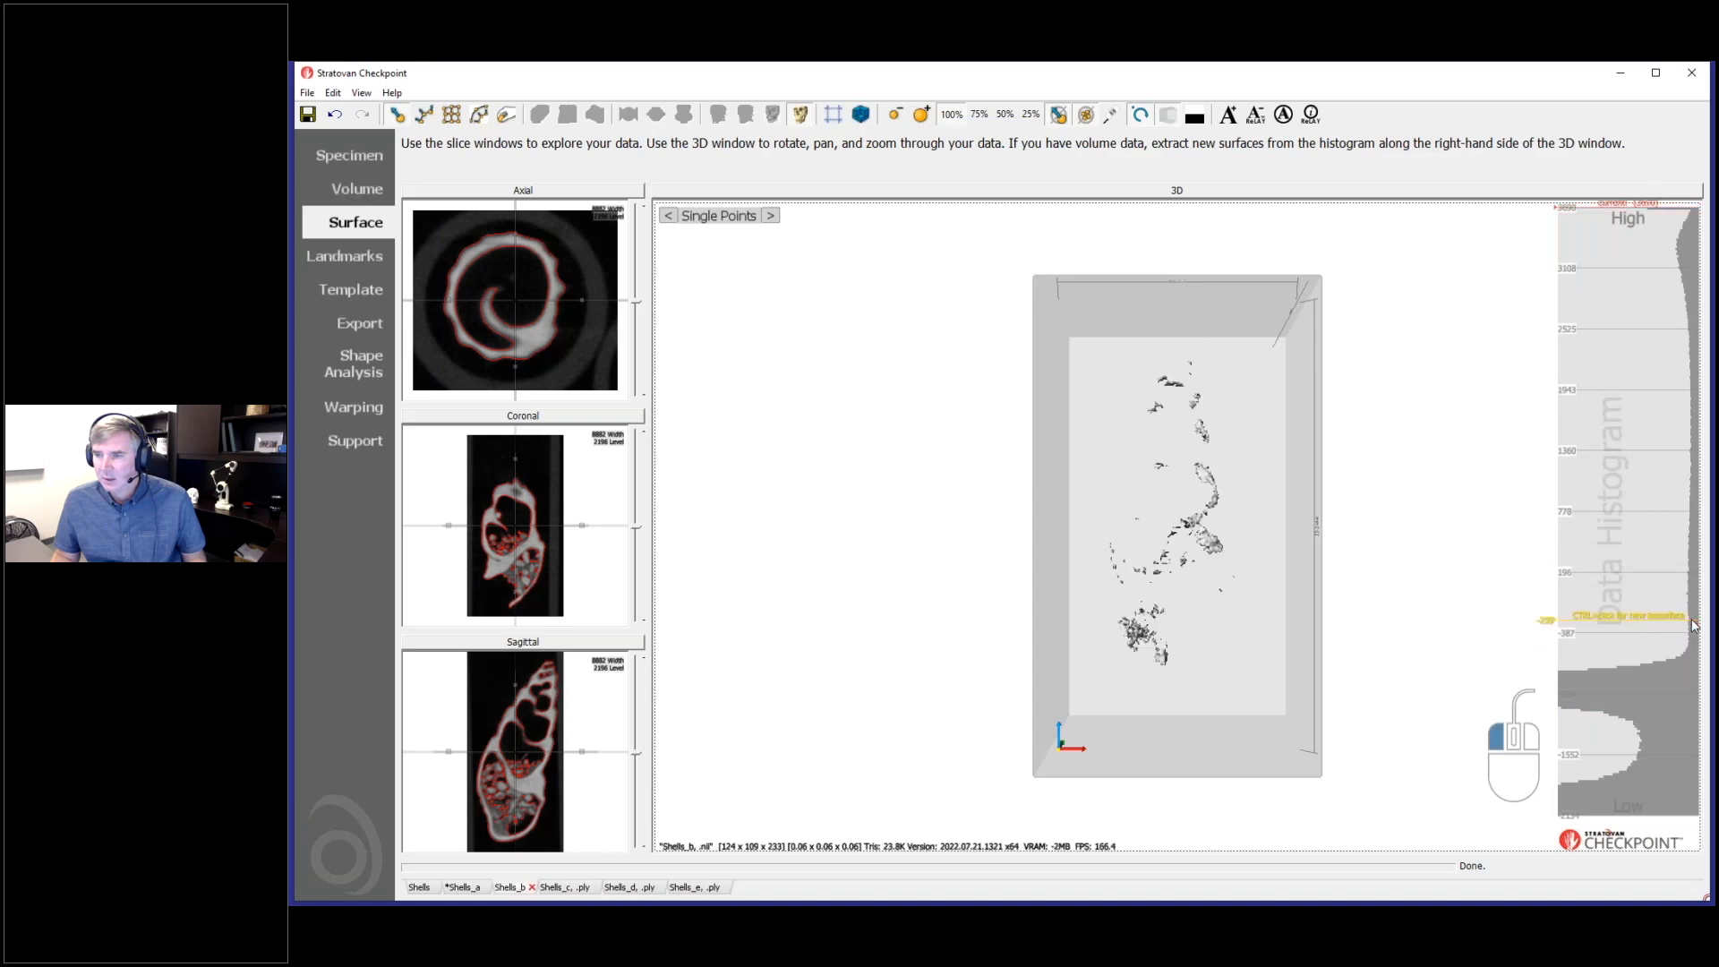
pyautogui.keyDown('ctrl'); pyautogui.click(1650, 584); pyautogui.keyUp('ctrl')
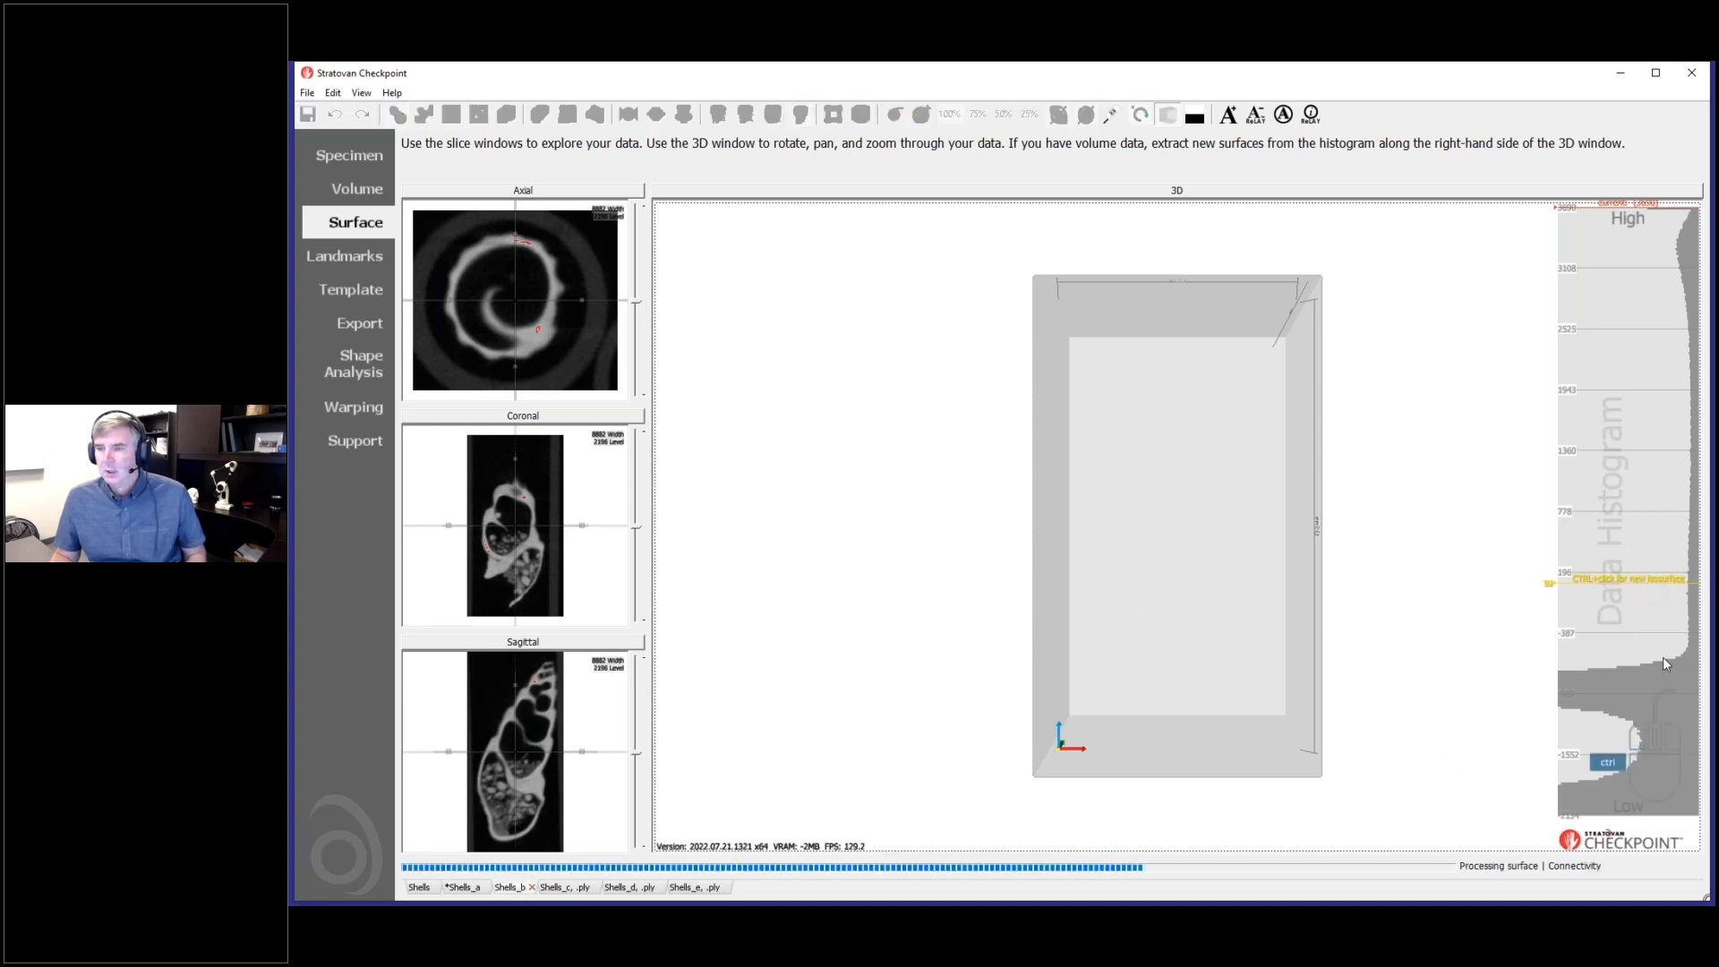
# - Examine the extracted Shells_b surface from several angles, including the spire tip and the material inside the shell opening
pyautogui.moveTo(1200, 569); pyautogui.dragTo(1357, 723)
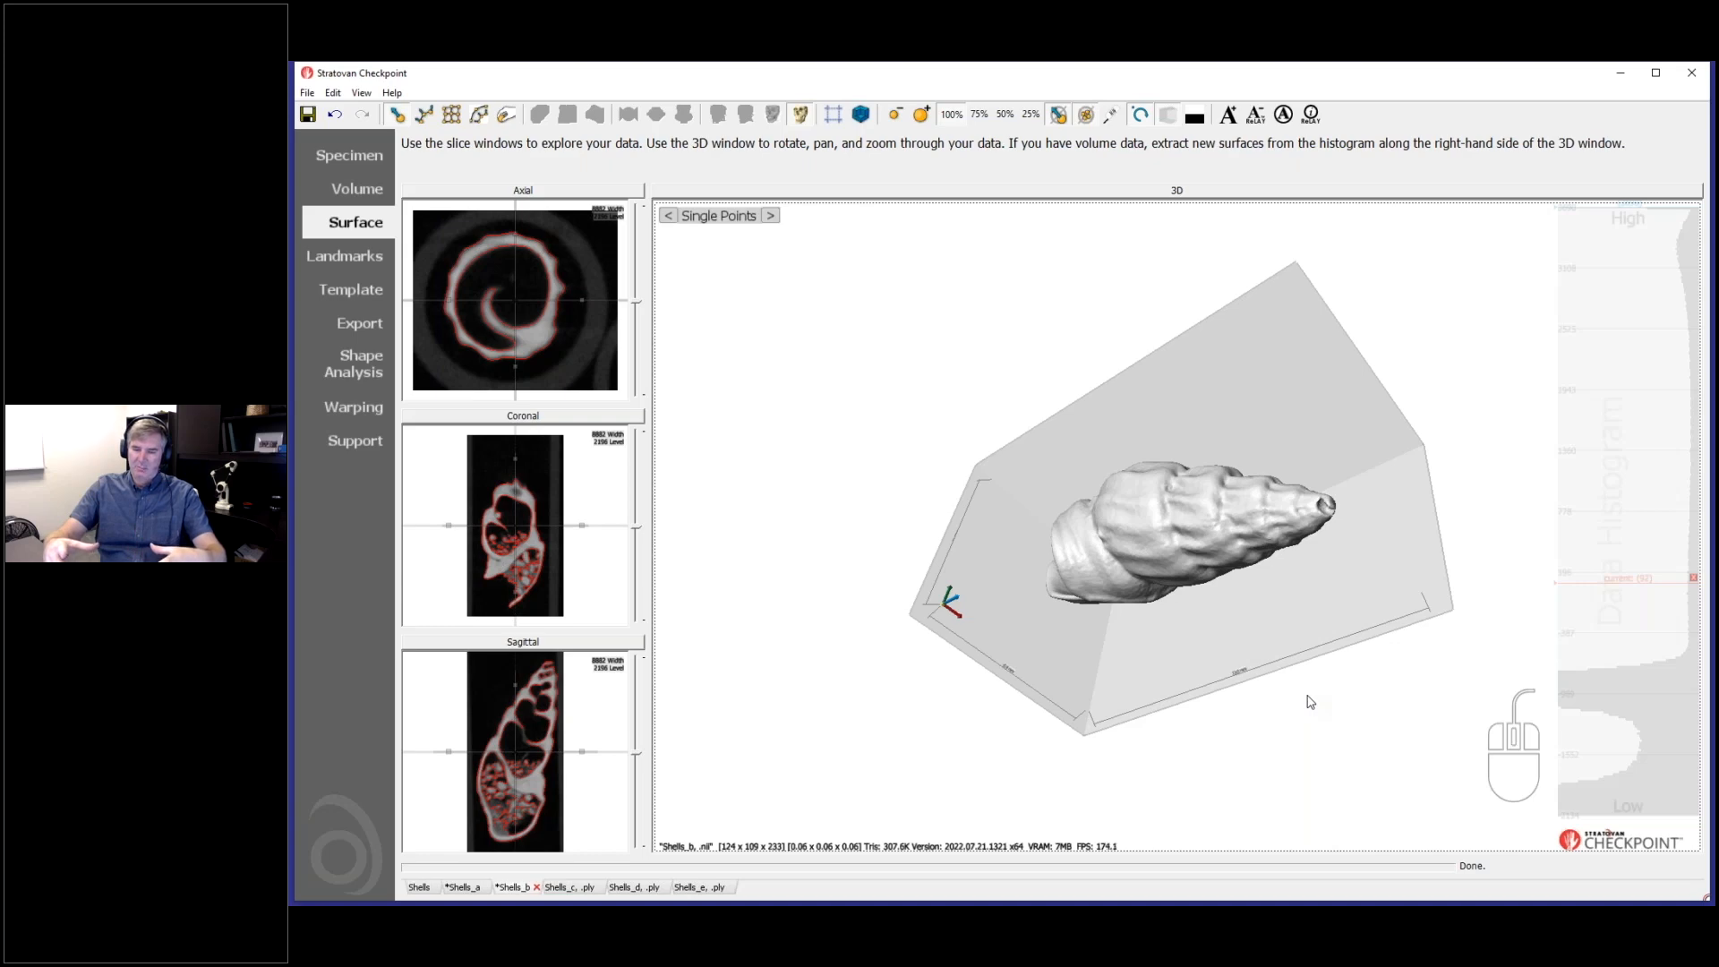
pyautogui.moveTo(1298, 703); pyautogui.dragTo(1318, 653)
pyautogui.moveTo(1124, 644); pyautogui.dragTo(1364, 646)
pyautogui.moveTo(1119, 600); pyautogui.dragTo(1319, 587)
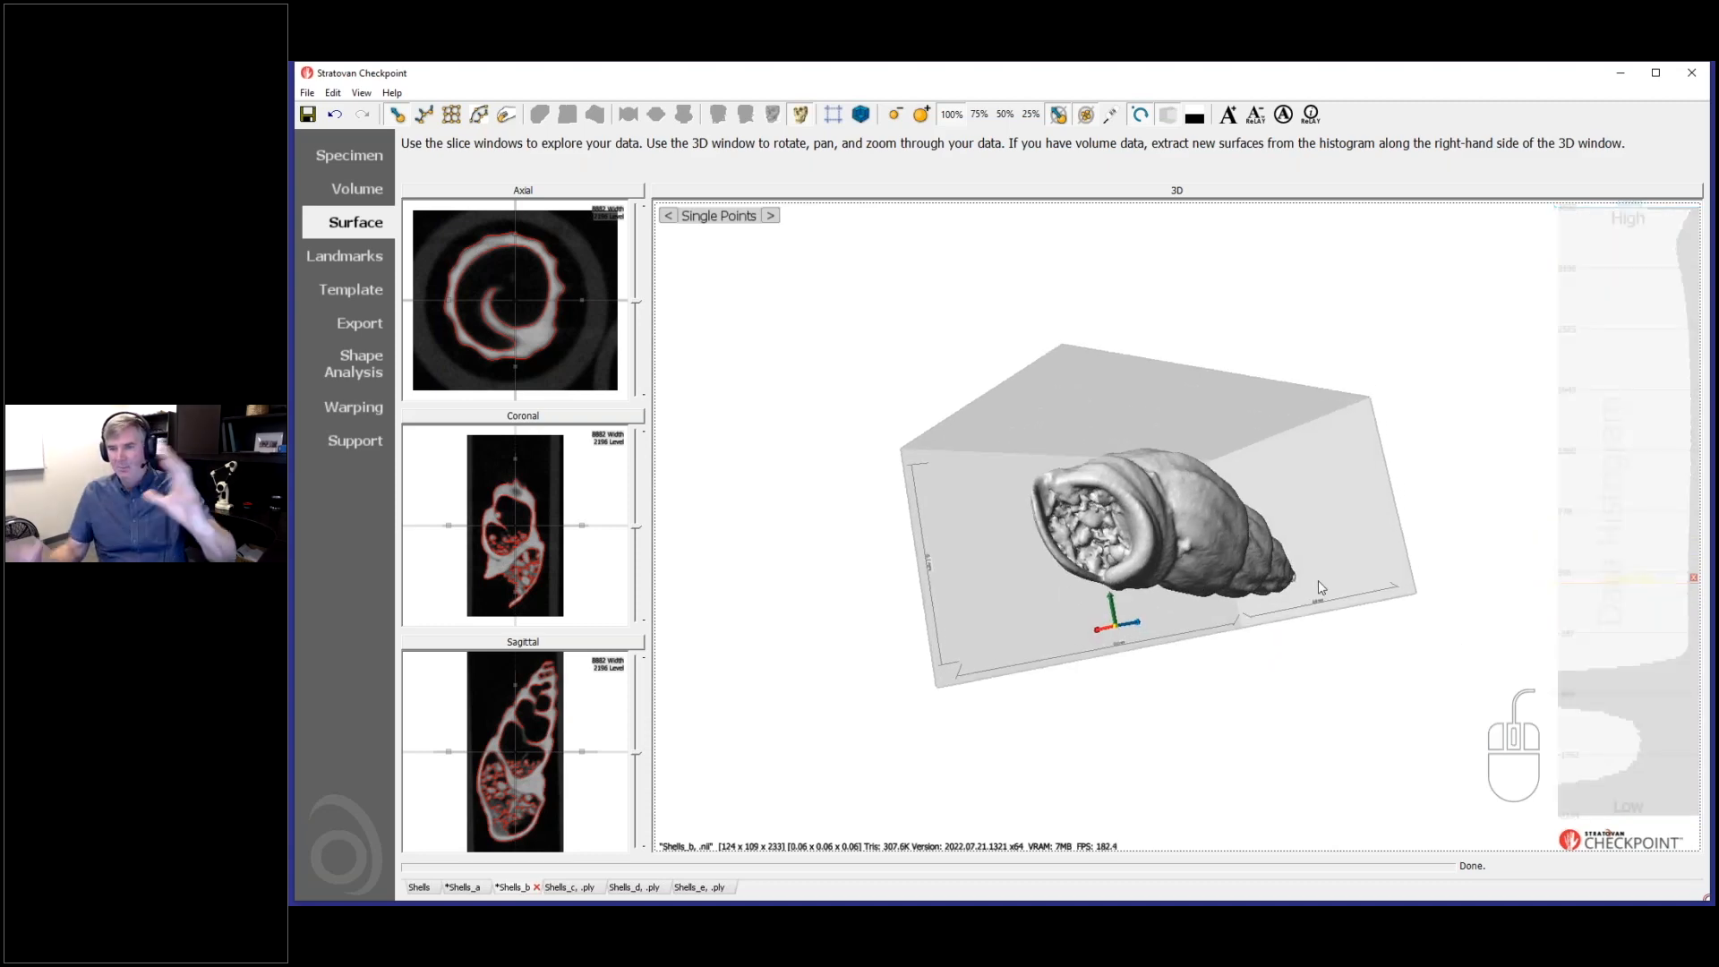
pyautogui.moveTo(1609, 599)
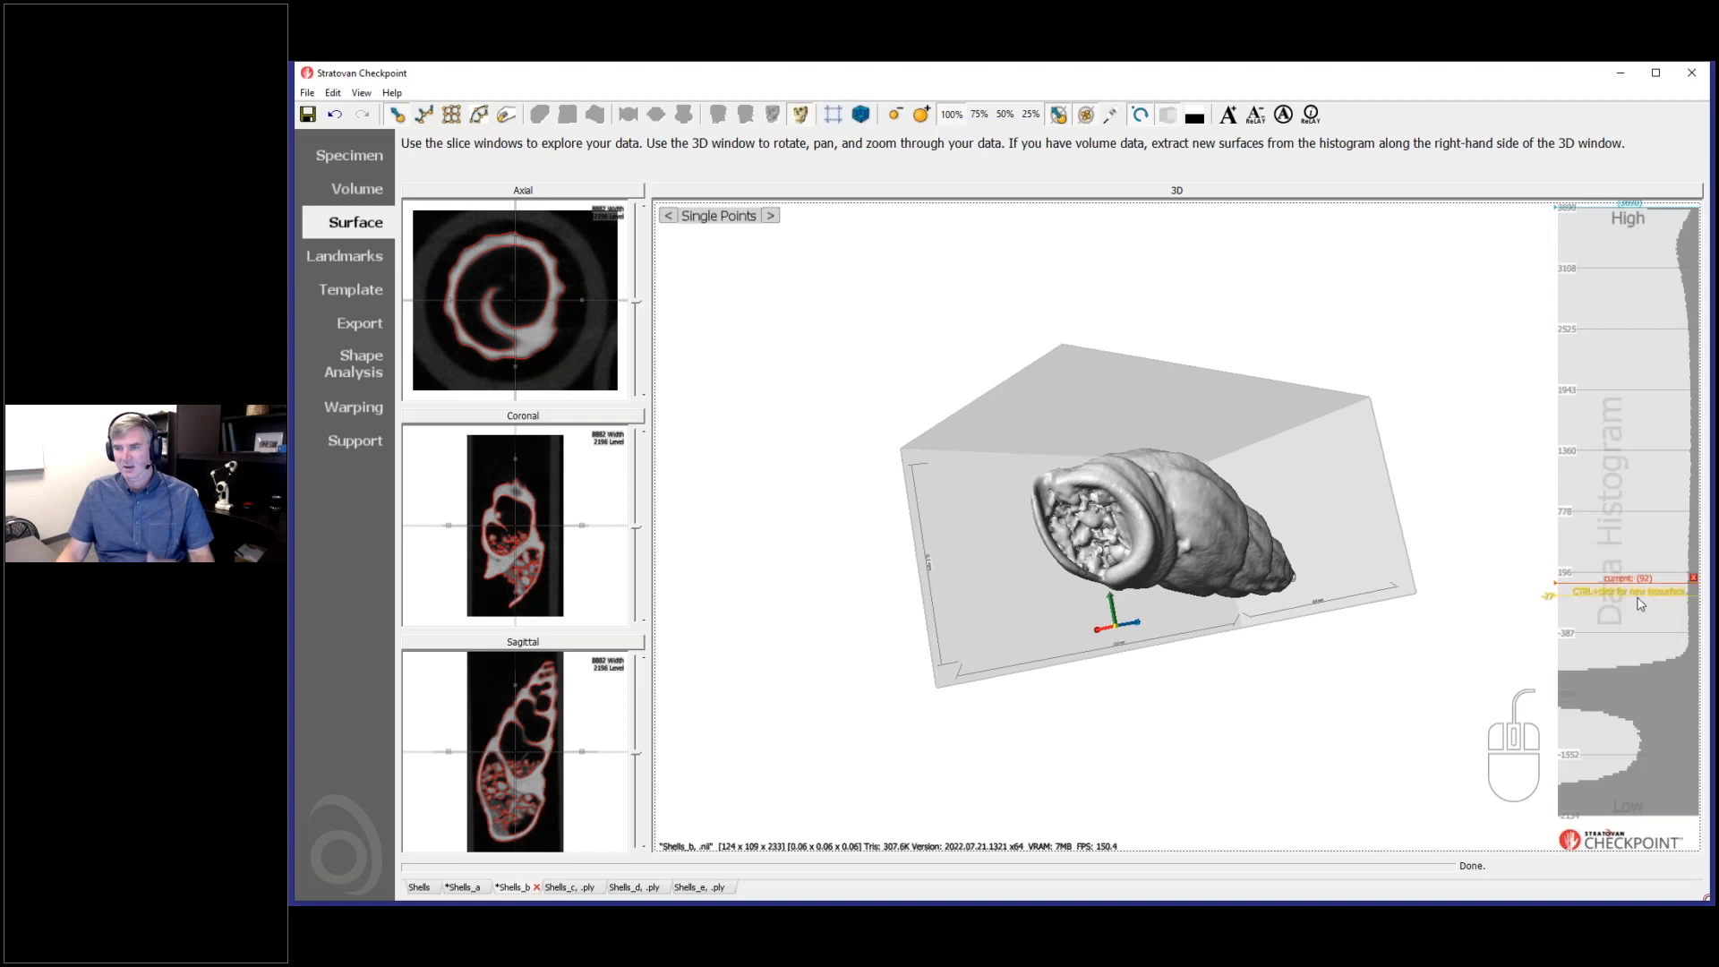
pyautogui.moveTo(1324, 560); pyautogui.dragTo(1222, 659)
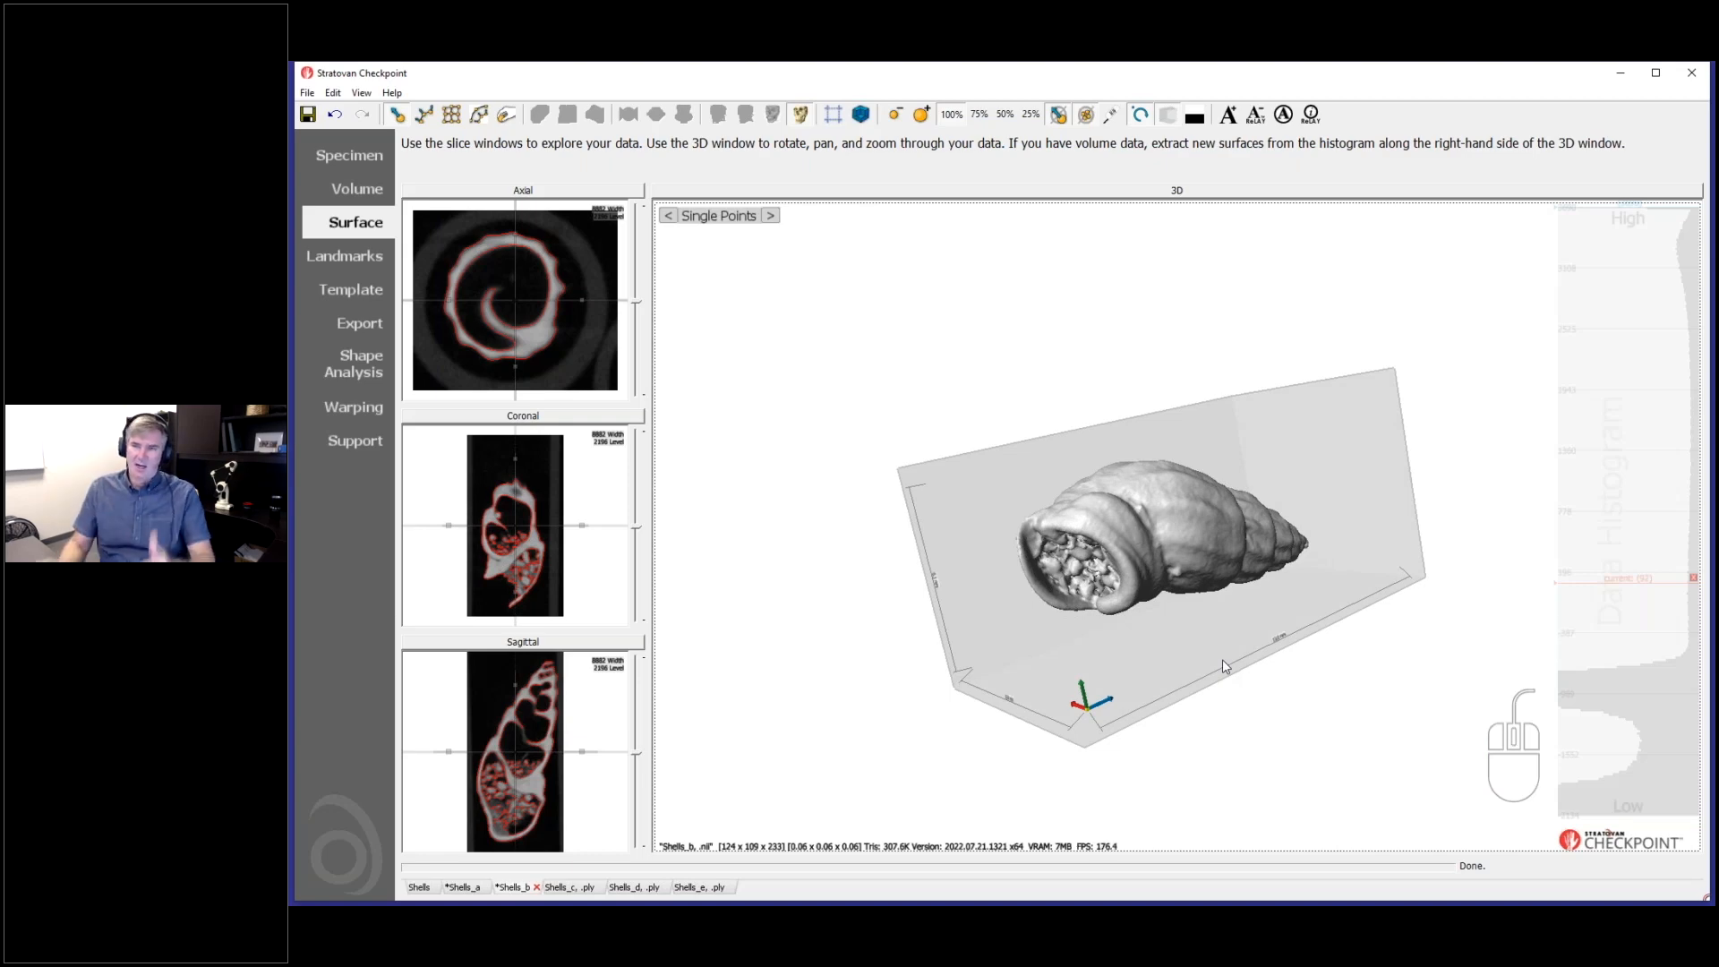
pyautogui.moveTo(1201, 650)
pyautogui.mouseDown()
pyautogui.moveTo(1201, 575)
pyautogui.moveTo(1178, 707)
pyautogui.moveTo(1132, 737)
pyautogui.moveTo(1227, 663)
pyautogui.mouseUp()
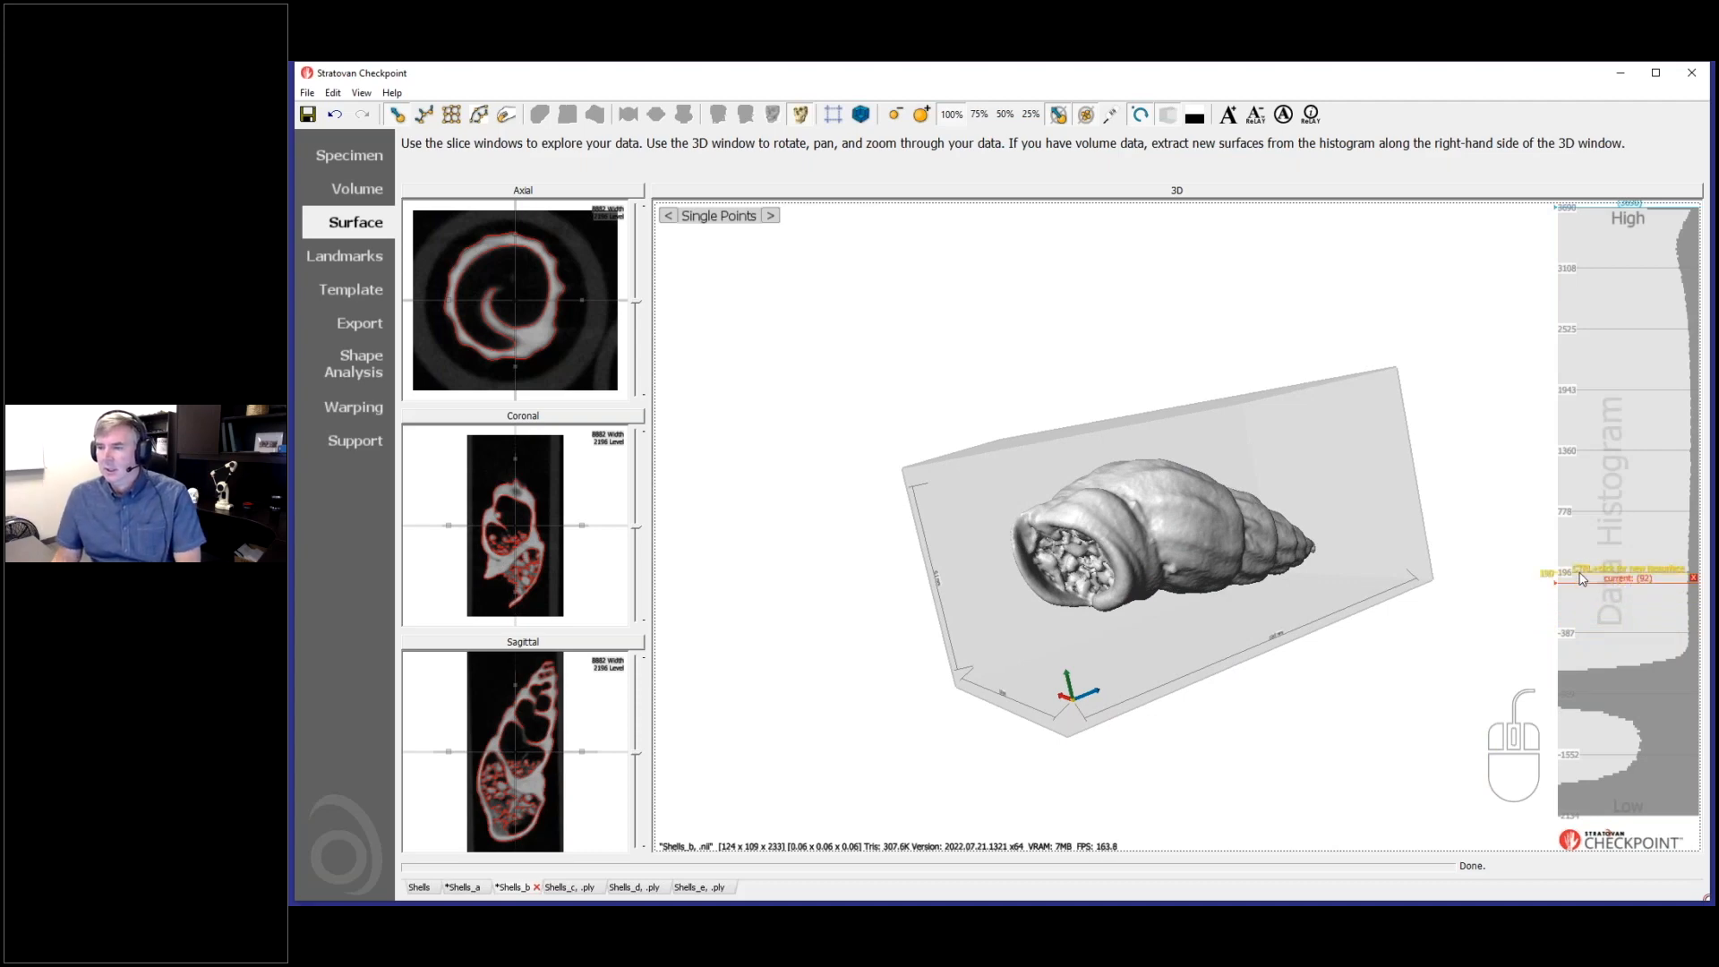
pyautogui.moveTo(1263, 625); pyautogui.dragTo(1282, 617)
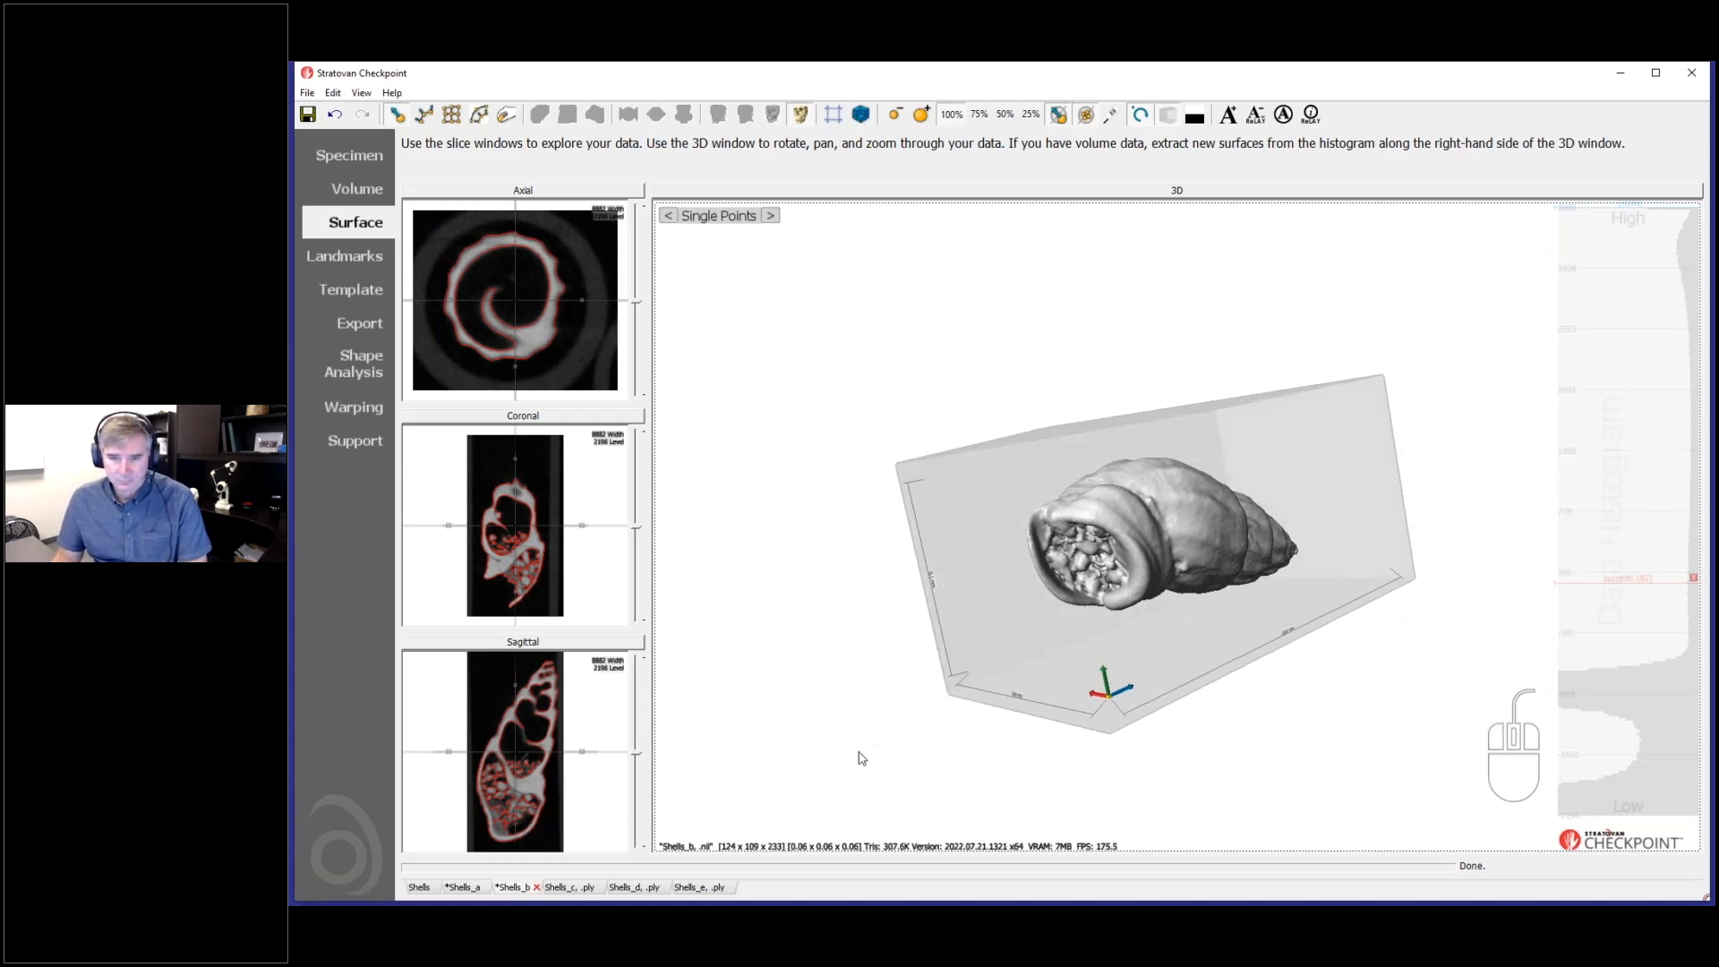
pyautogui.moveTo(1080, 578); pyautogui.dragTo(1035, 721)
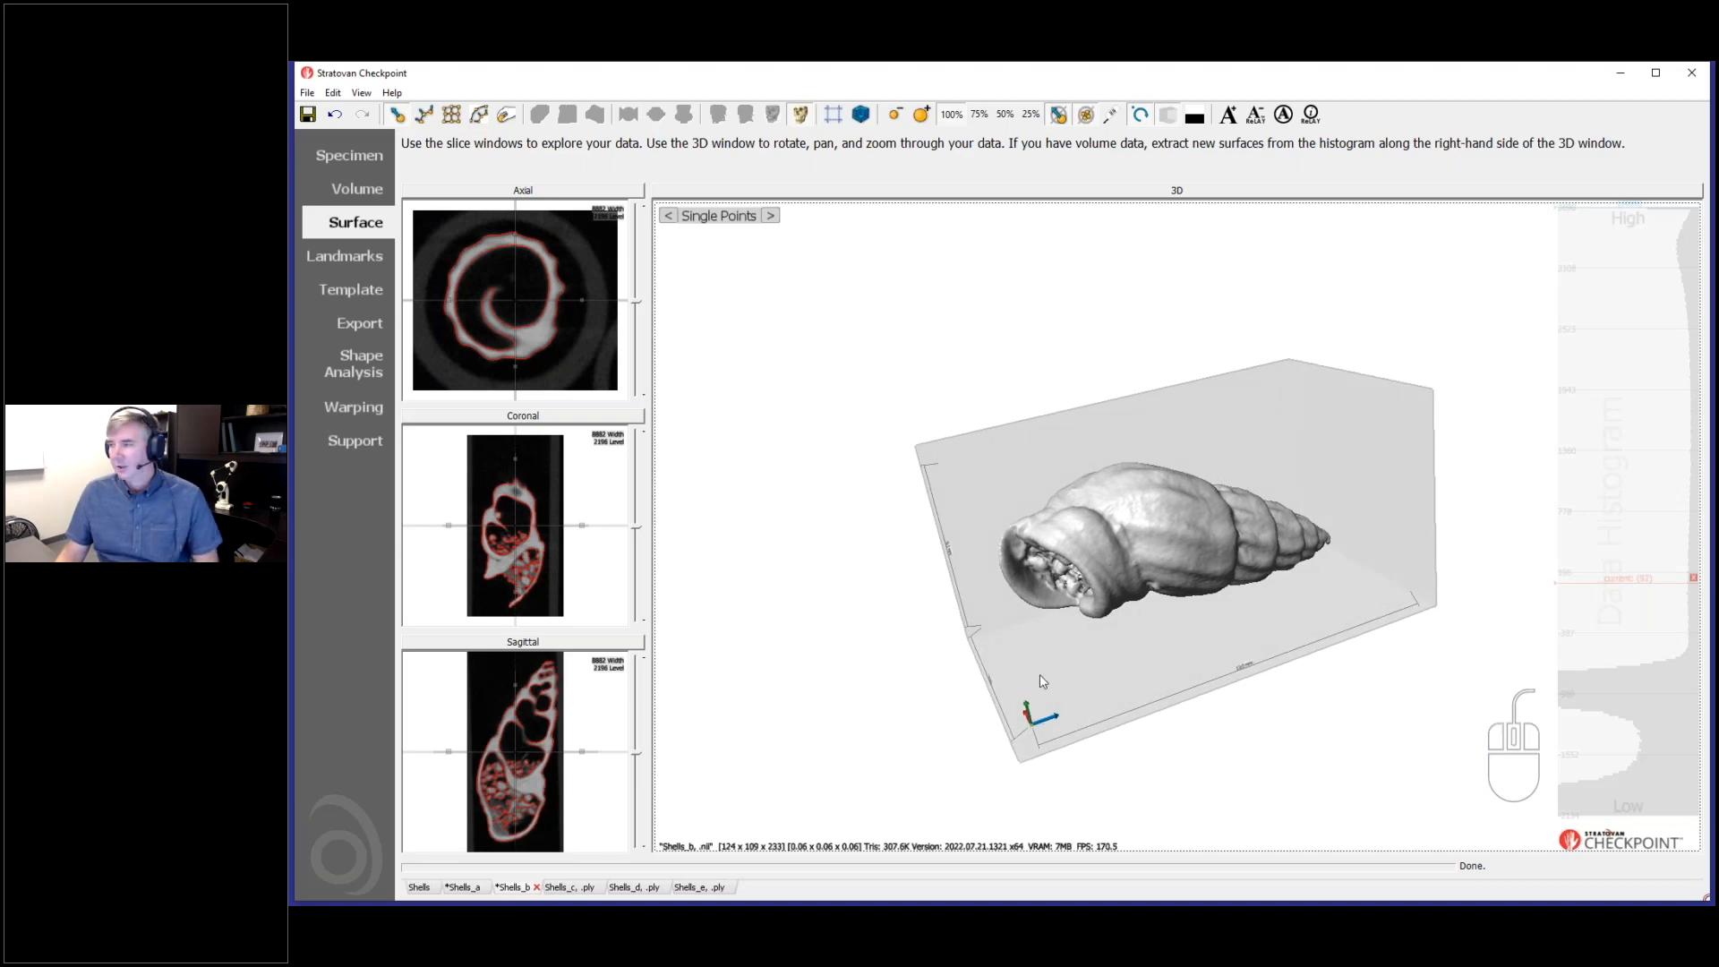